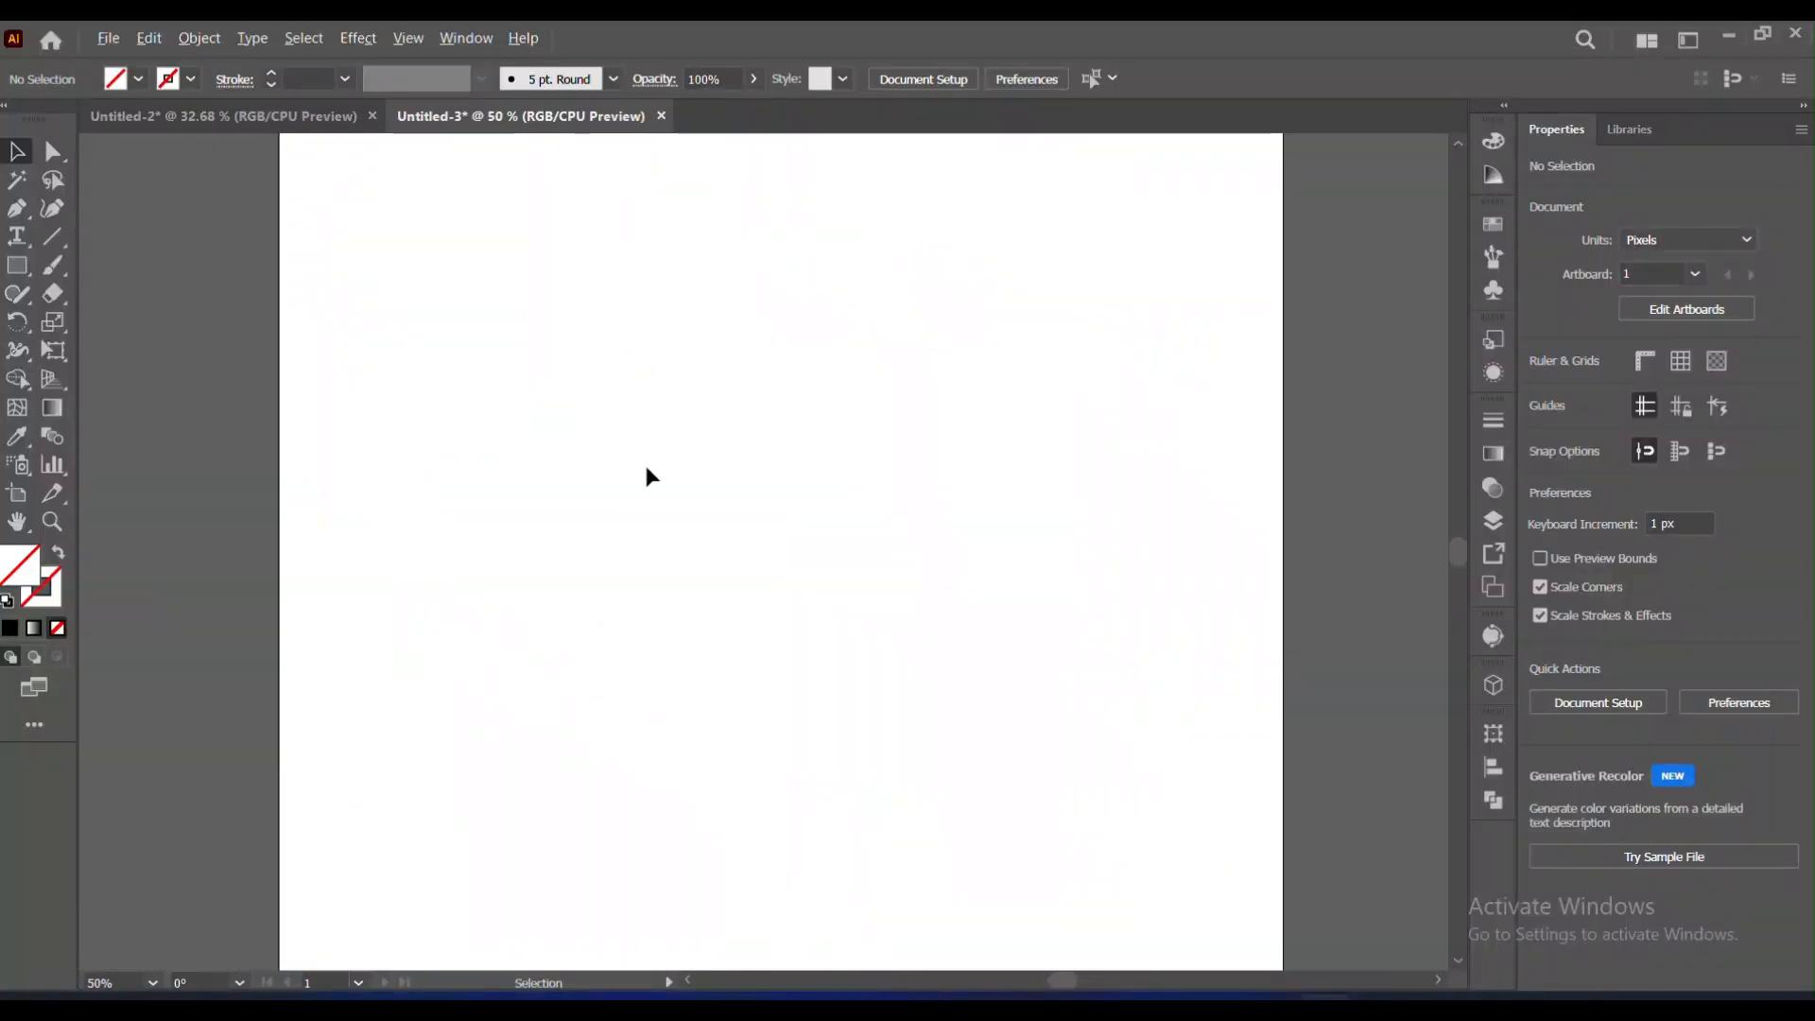
# Step: Create a rectangle with a width of 1080 px and a height of 1350 px
pyautogui.scroll(-2, 647, 468)
pyautogui.moveTo(683, 458); pyautogui.dragTo(743, 473)
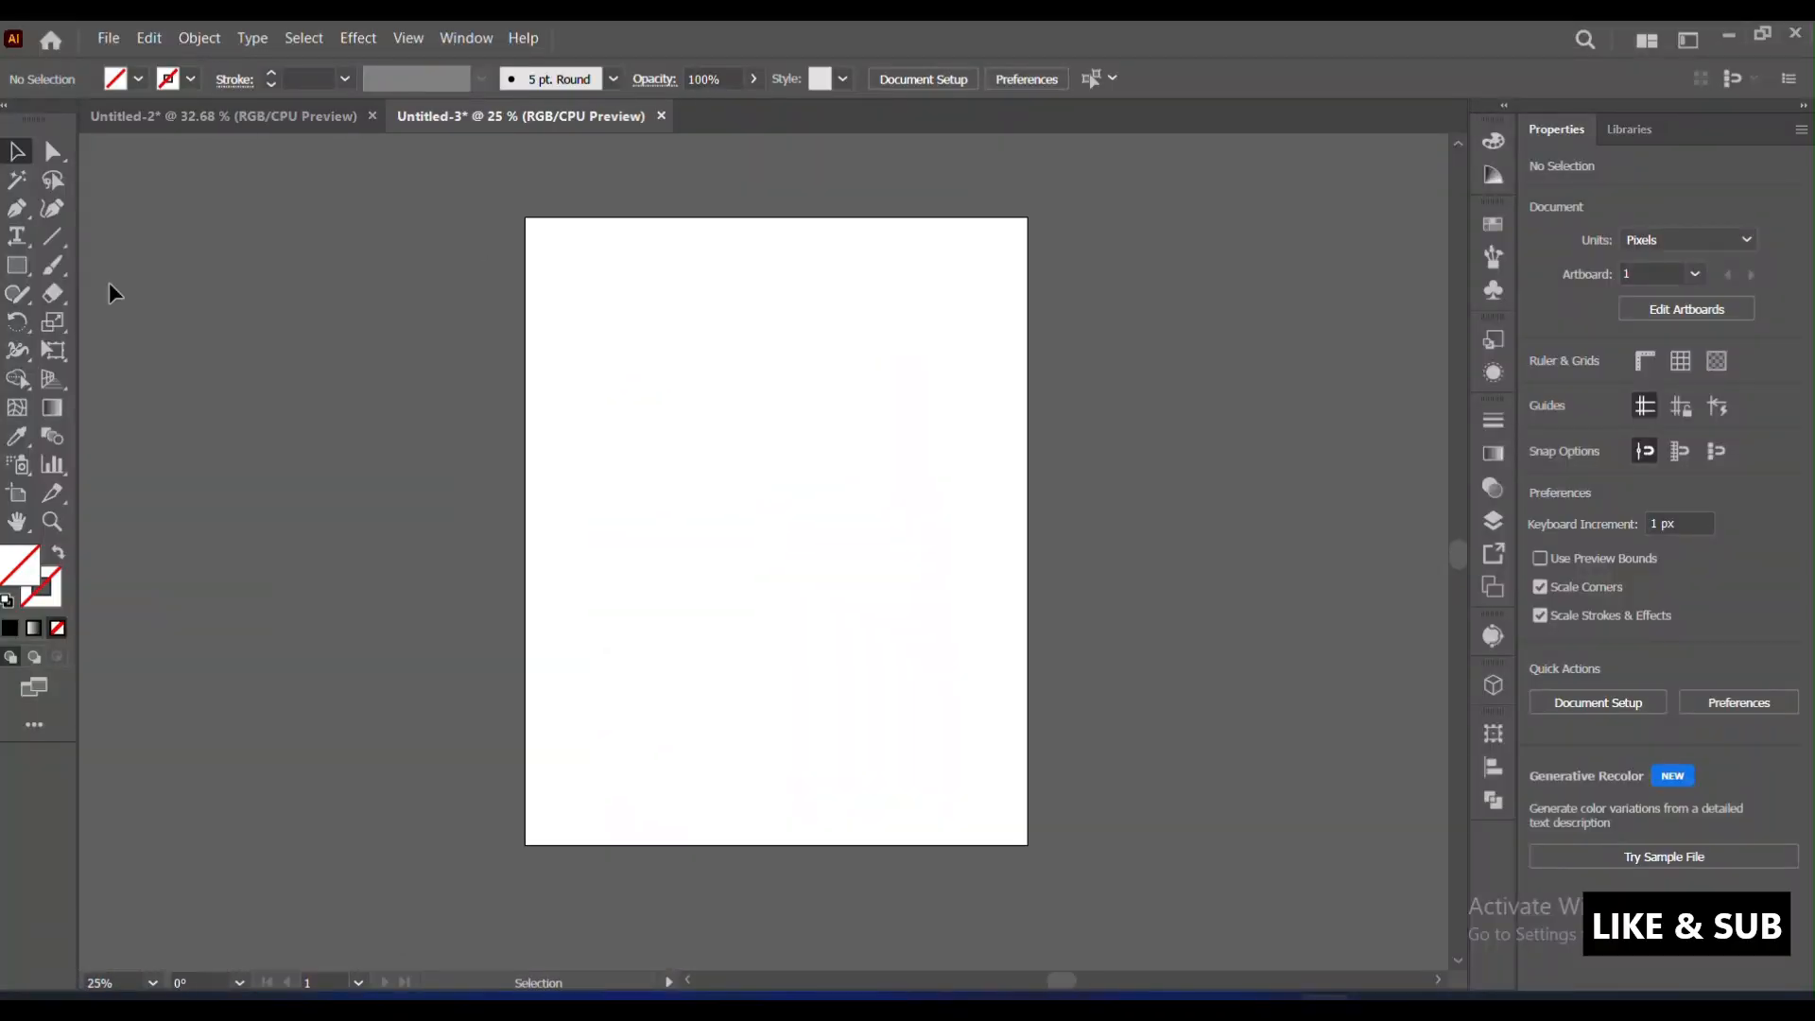
pyautogui.click(21, 269)
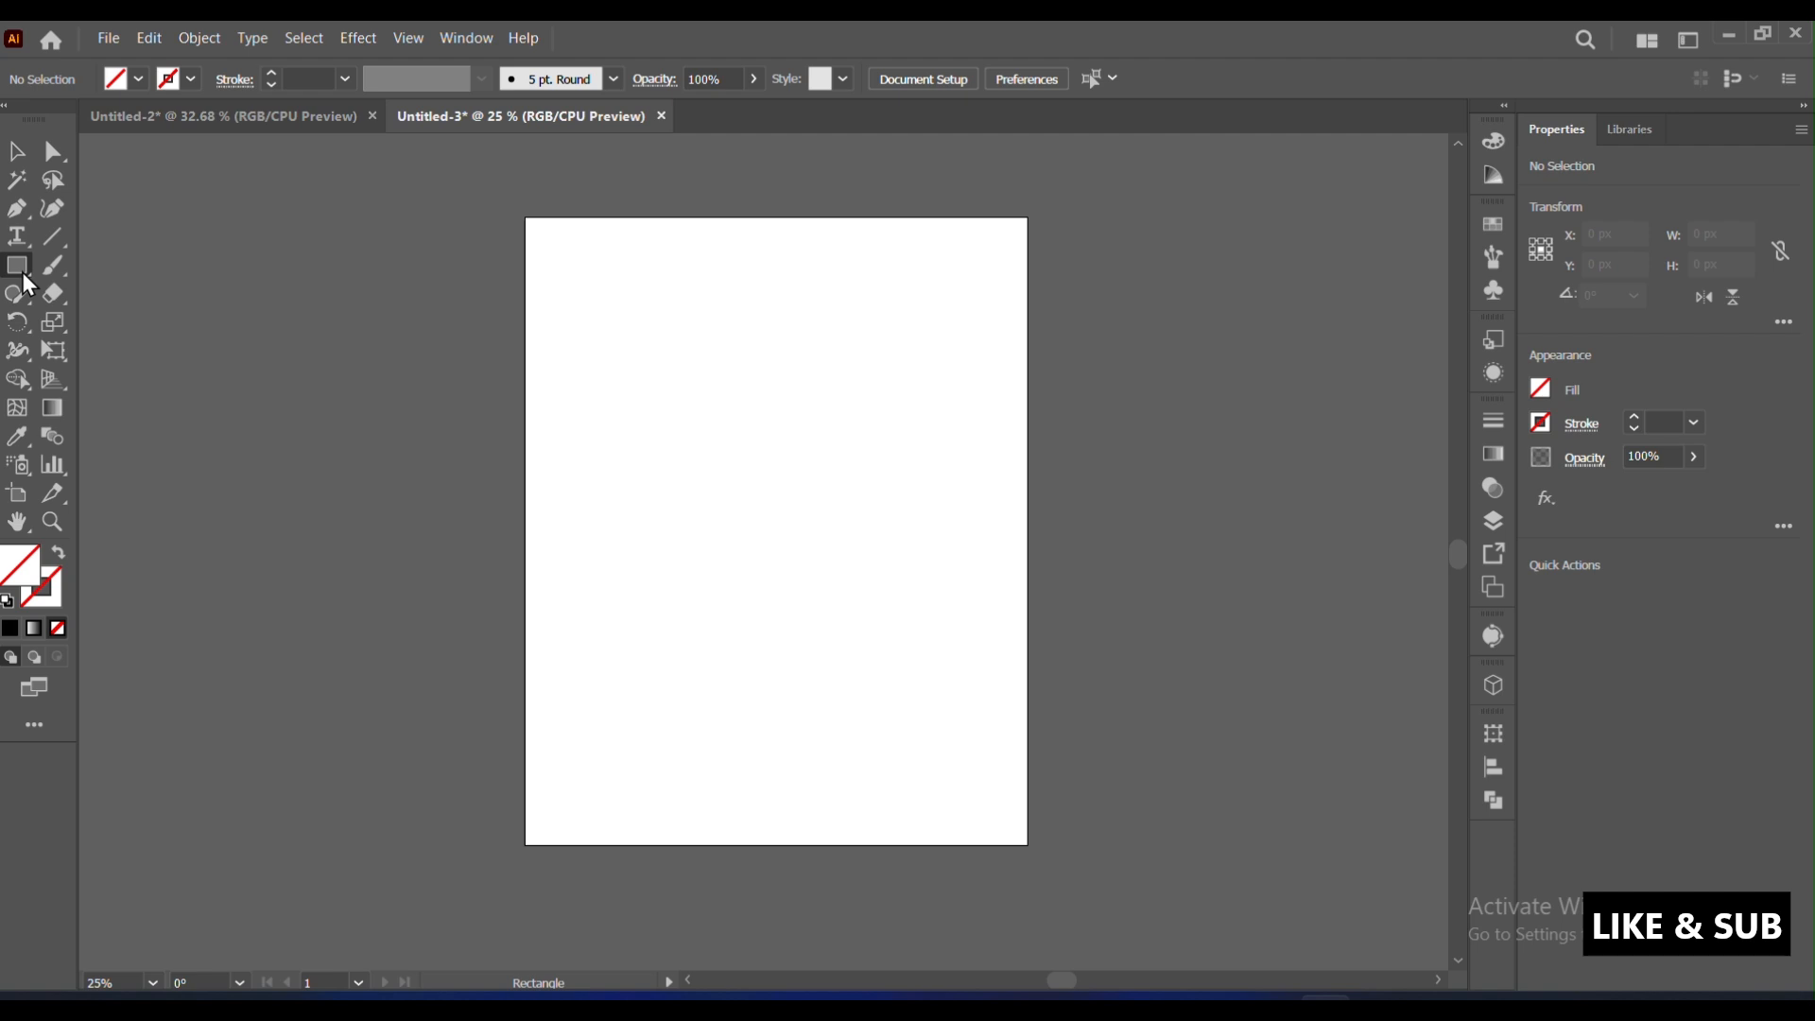
pyautogui.click(675, 515)
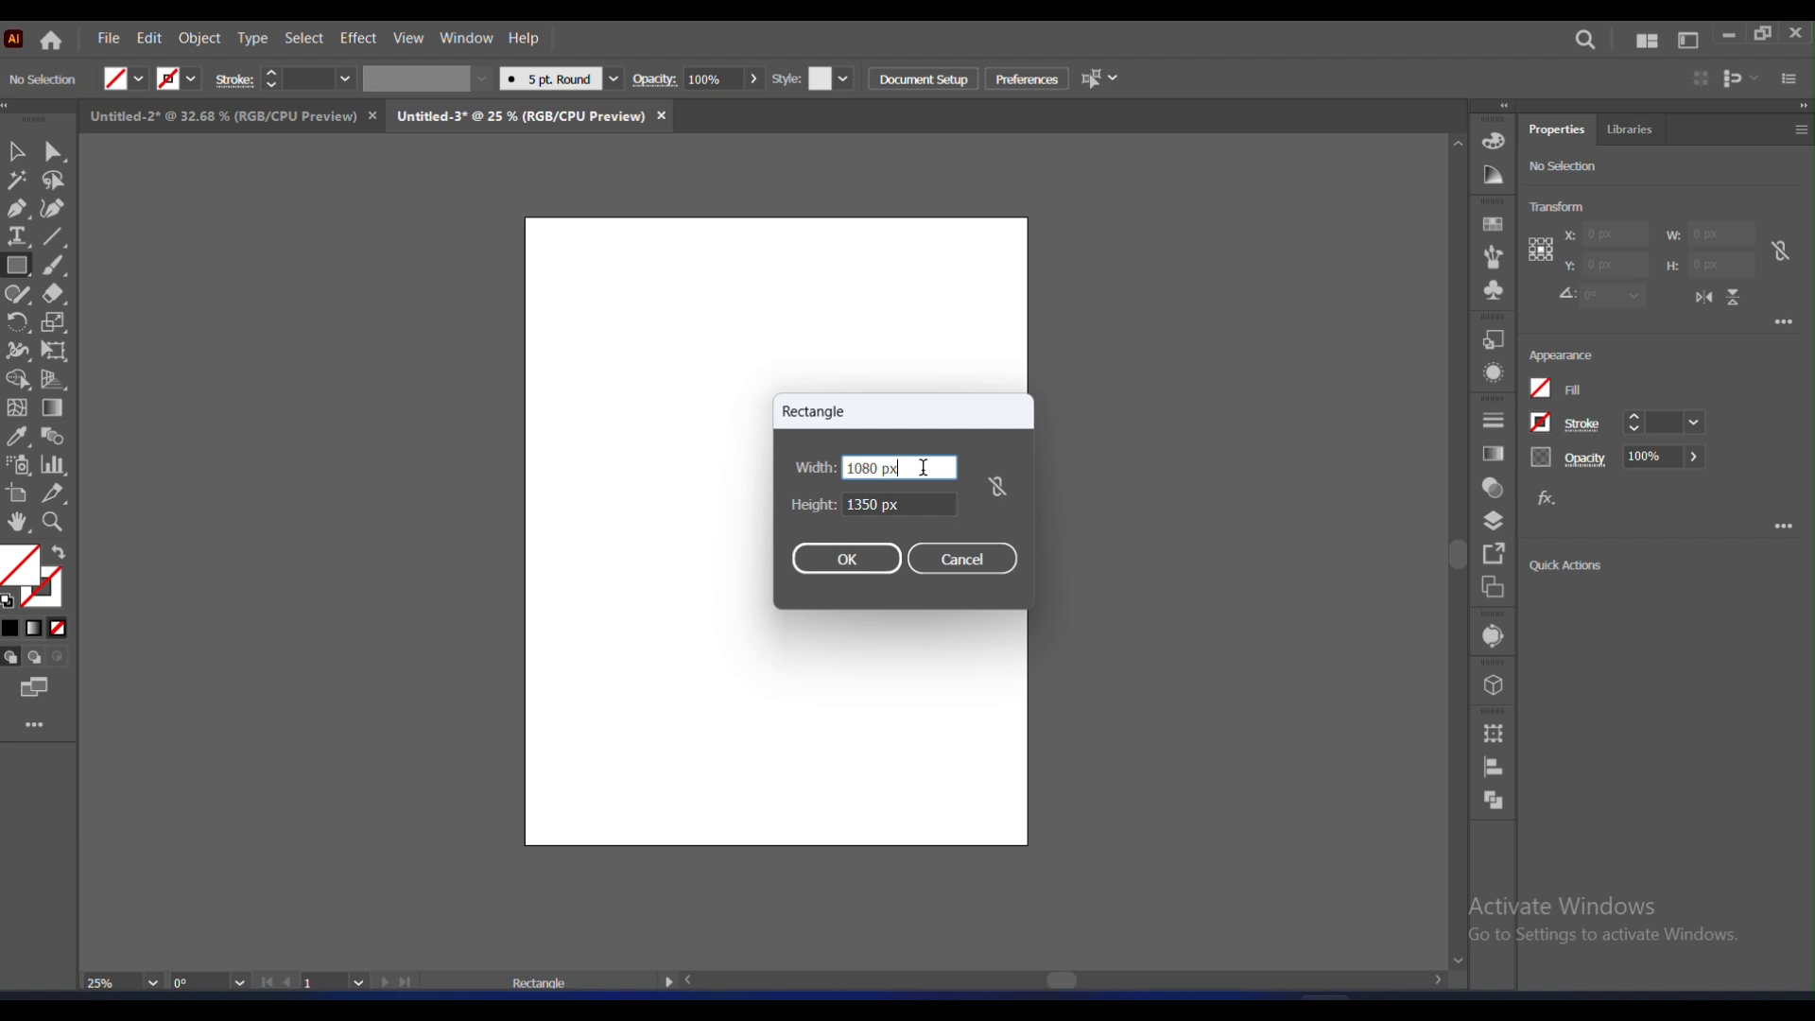
pyautogui.click(891, 508)
pyautogui.doubleClick(875, 508)
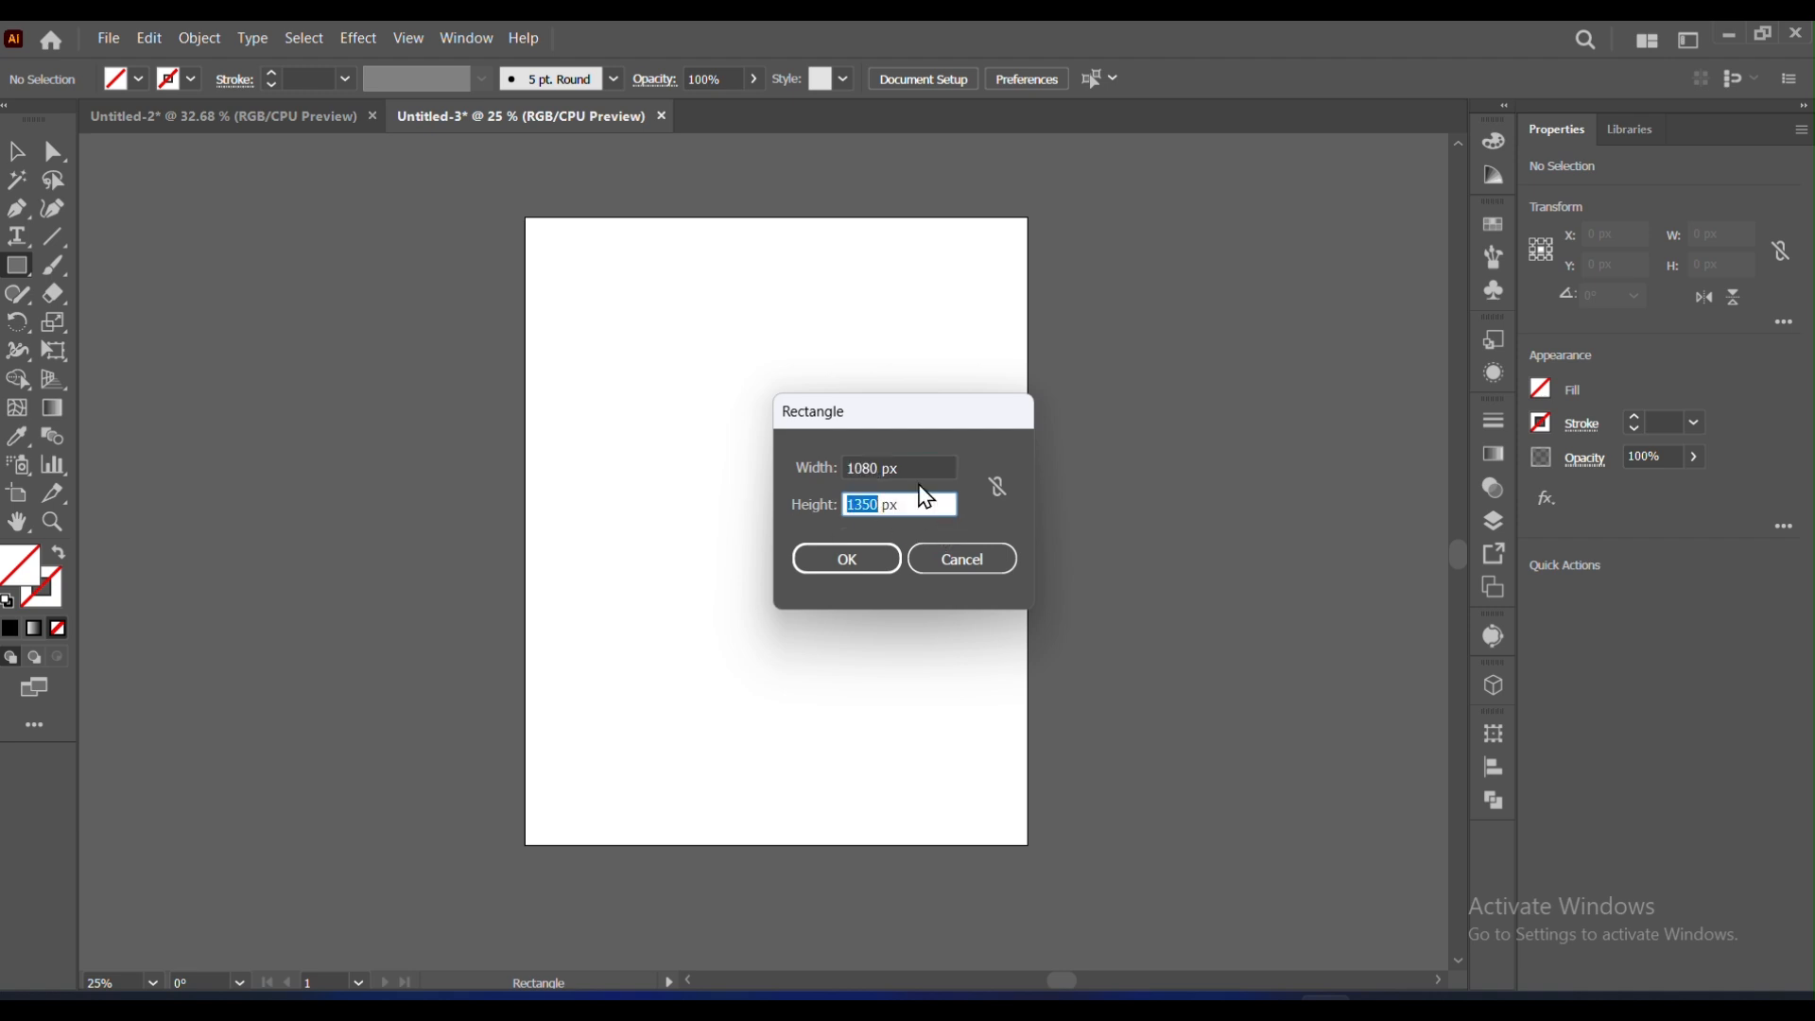
pyautogui.doubleClick(871, 467)
pyautogui.press('Return')
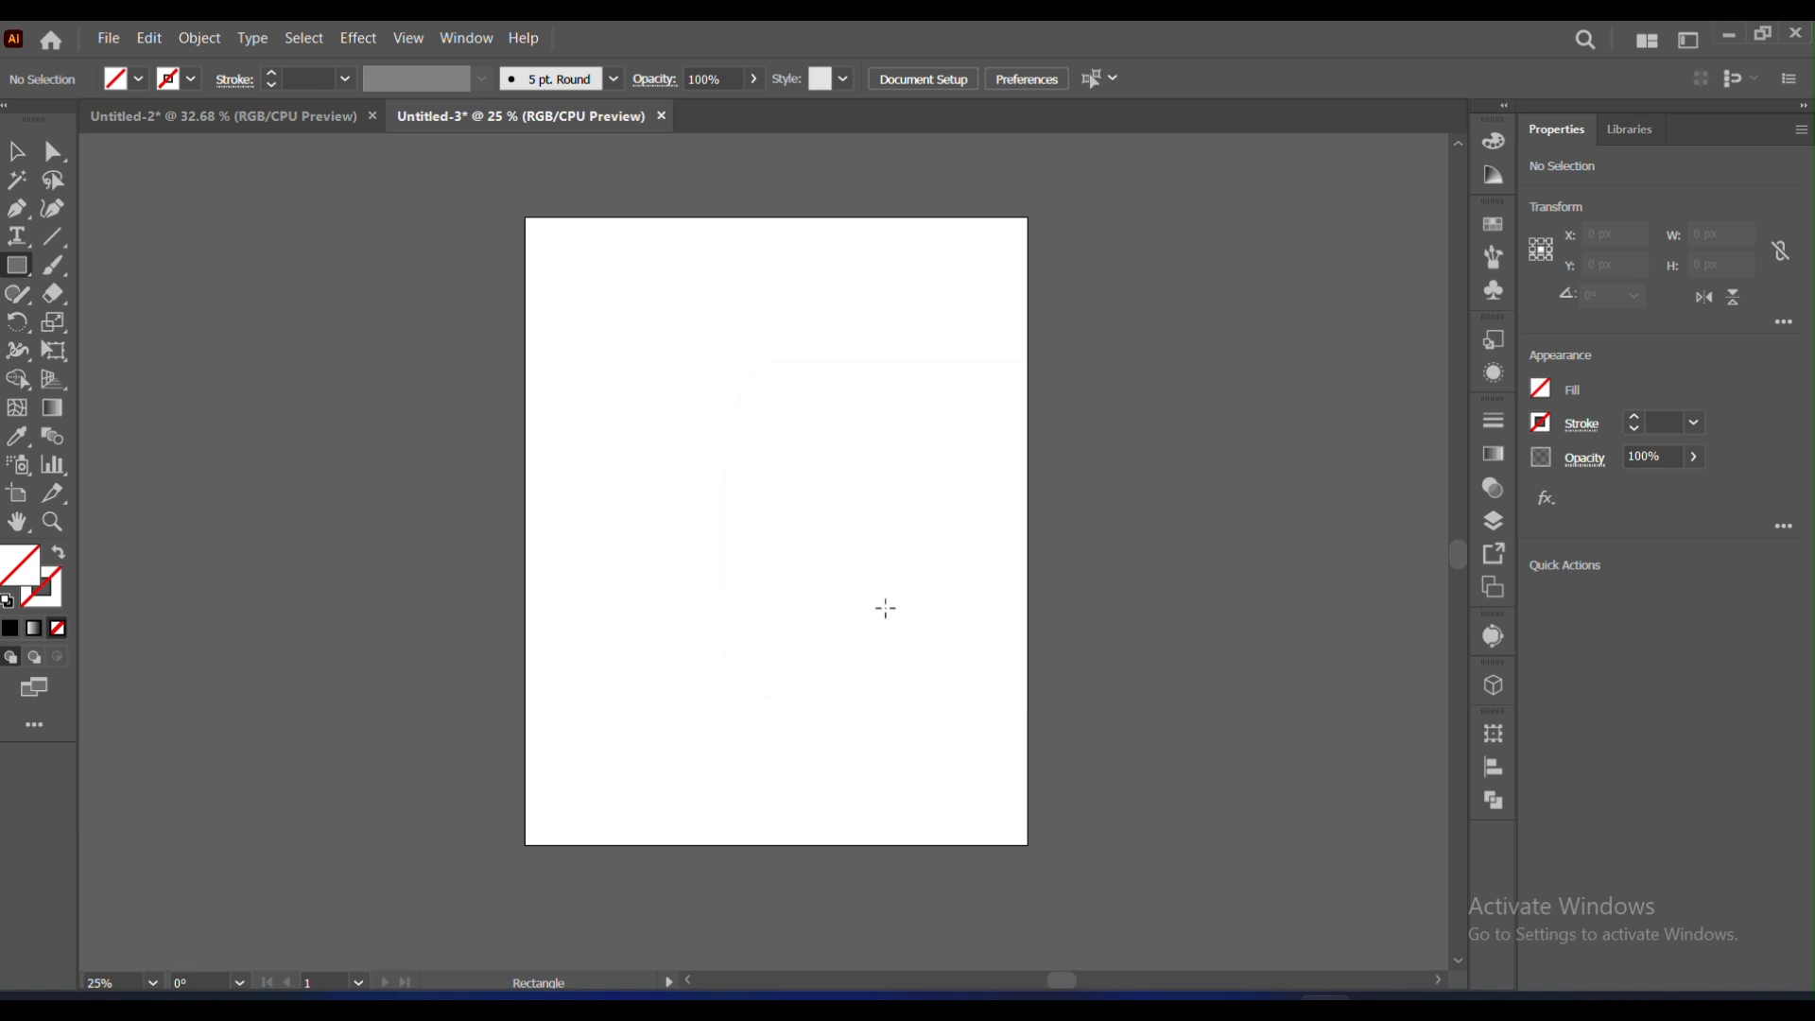
# Step: Fill the rectangle with black and center it horizontally and vertically on the artboard
pyautogui.click(17, 151)
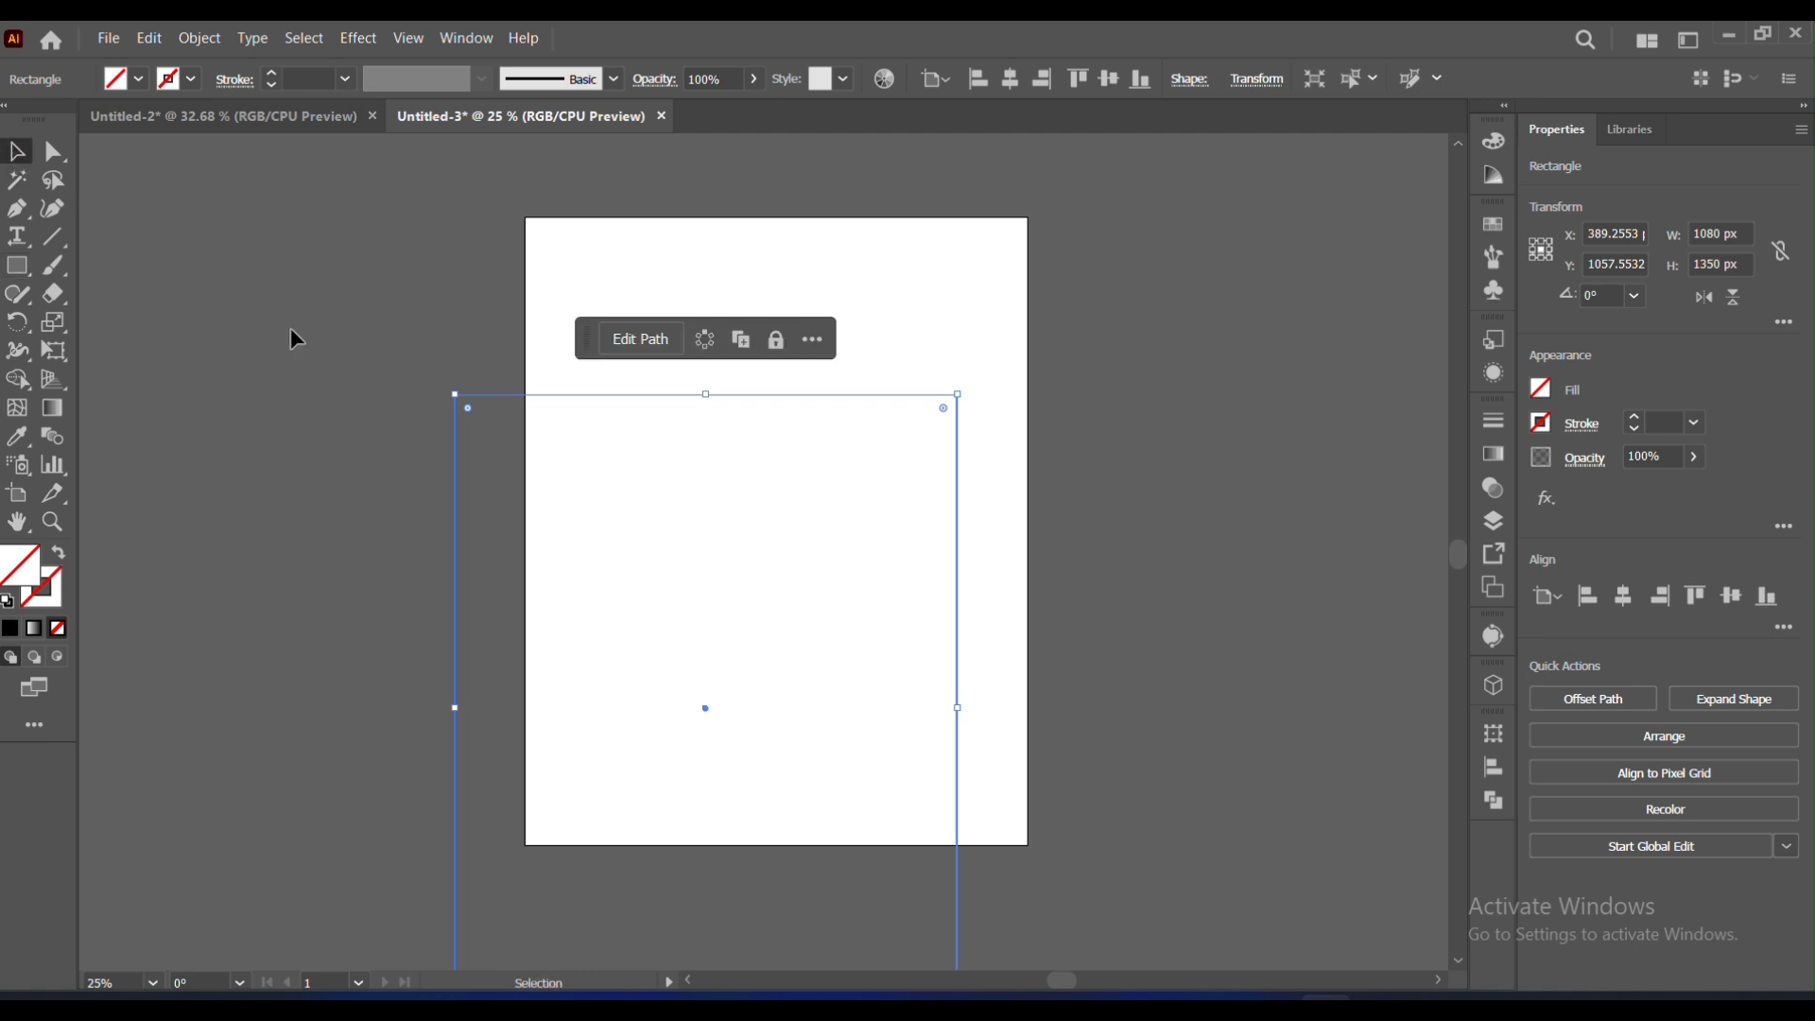
pyautogui.click(11, 628)
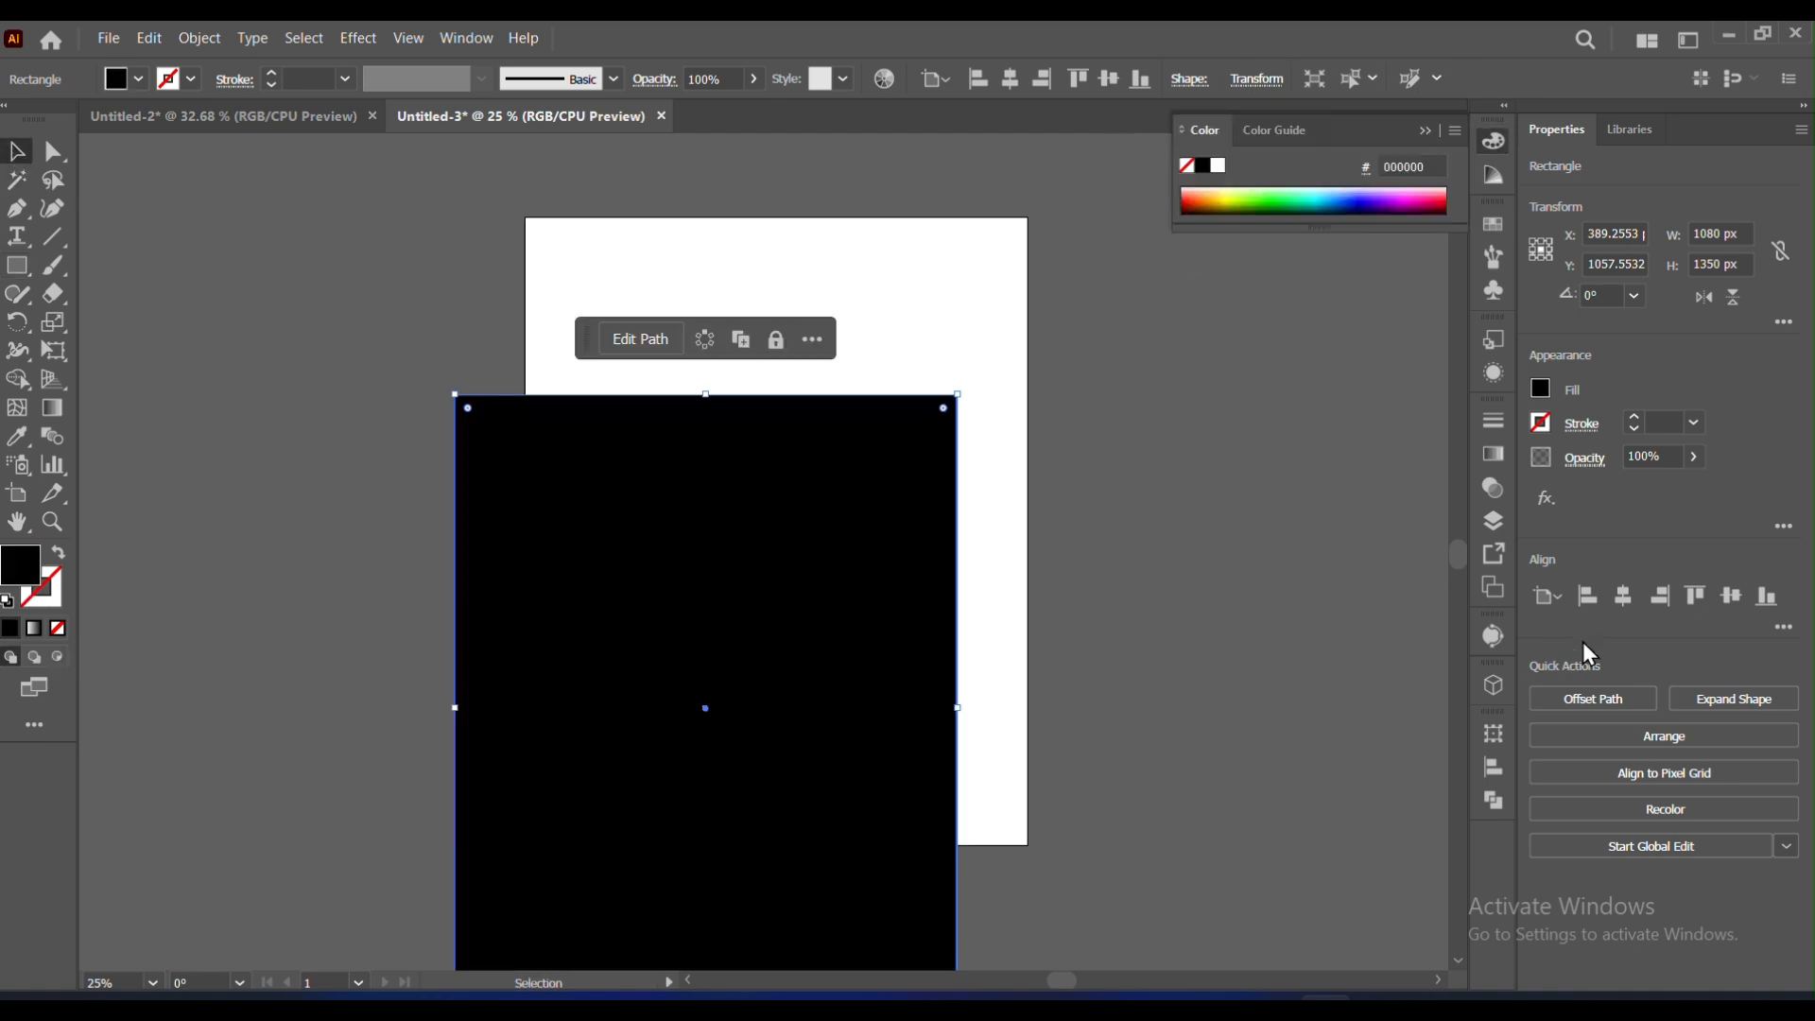
pyautogui.click(1623, 595)
pyautogui.click(1731, 595)
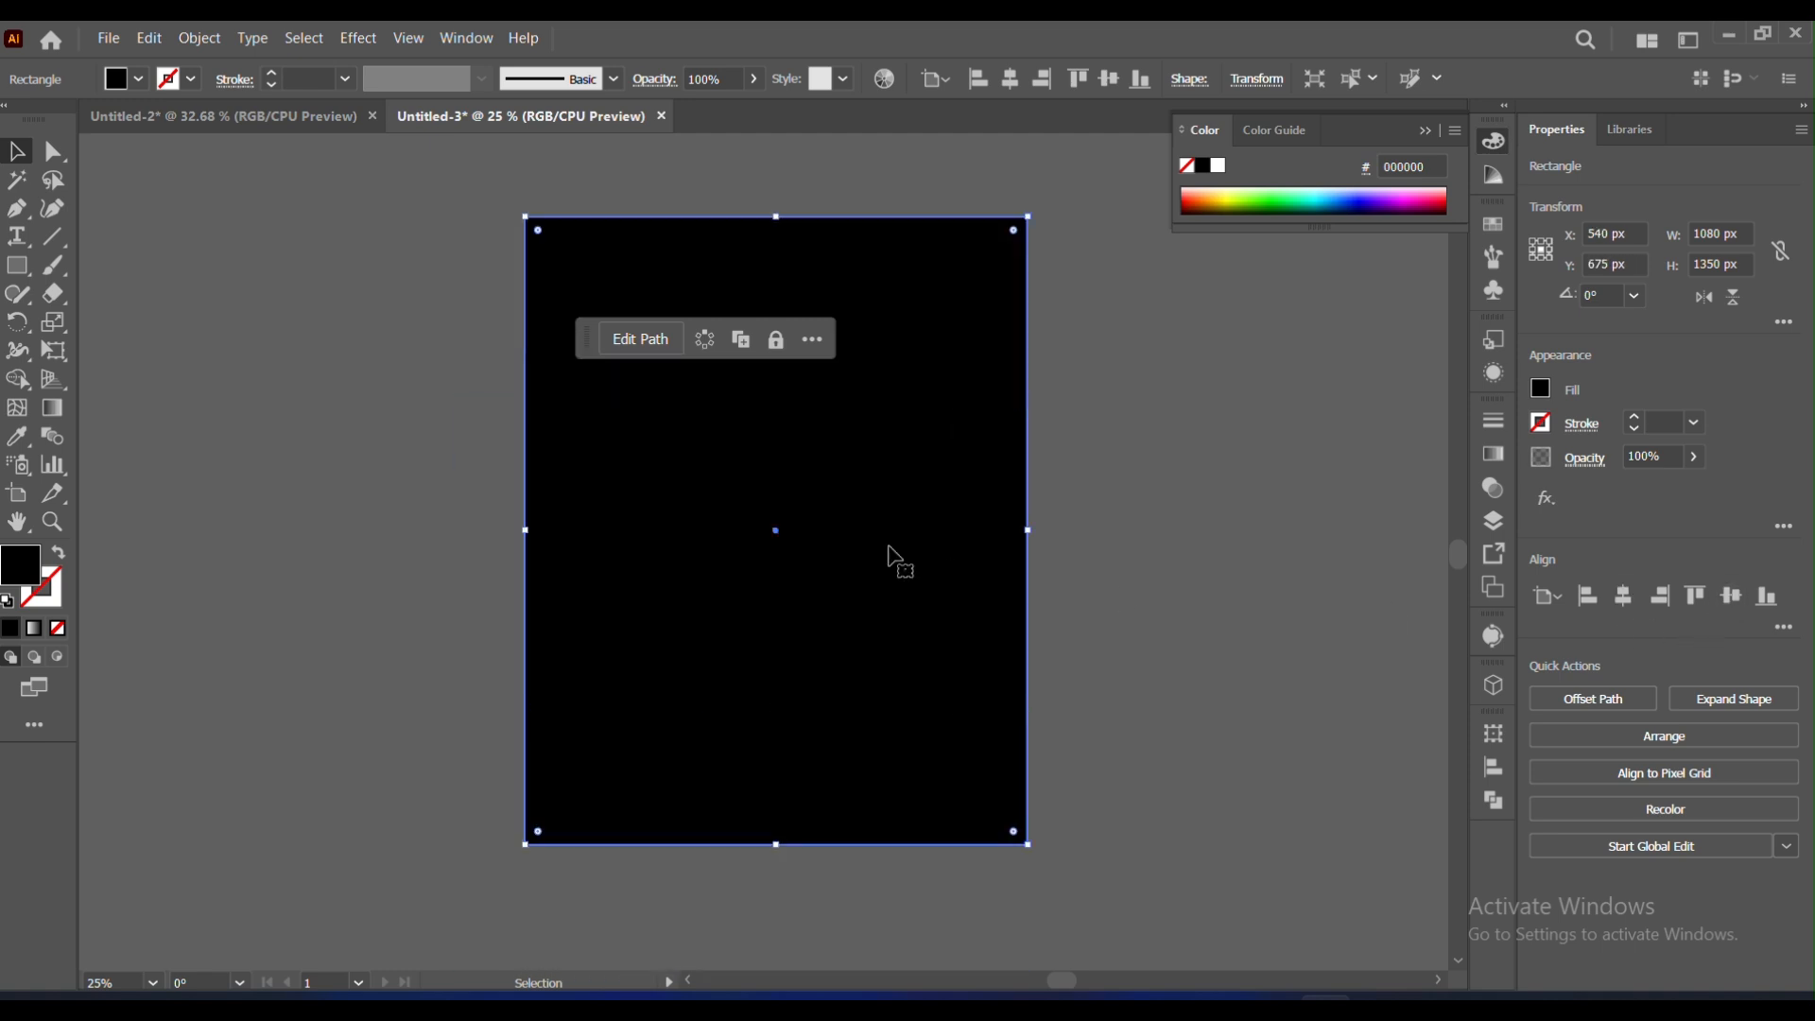
pyautogui.click(225, 417)
# Step: Place the photo of the laughing woman in sunglasses from the ALL PHOTOS folder at about 1268 by 1585 px over the artboard
pyautogui.click(107, 38)
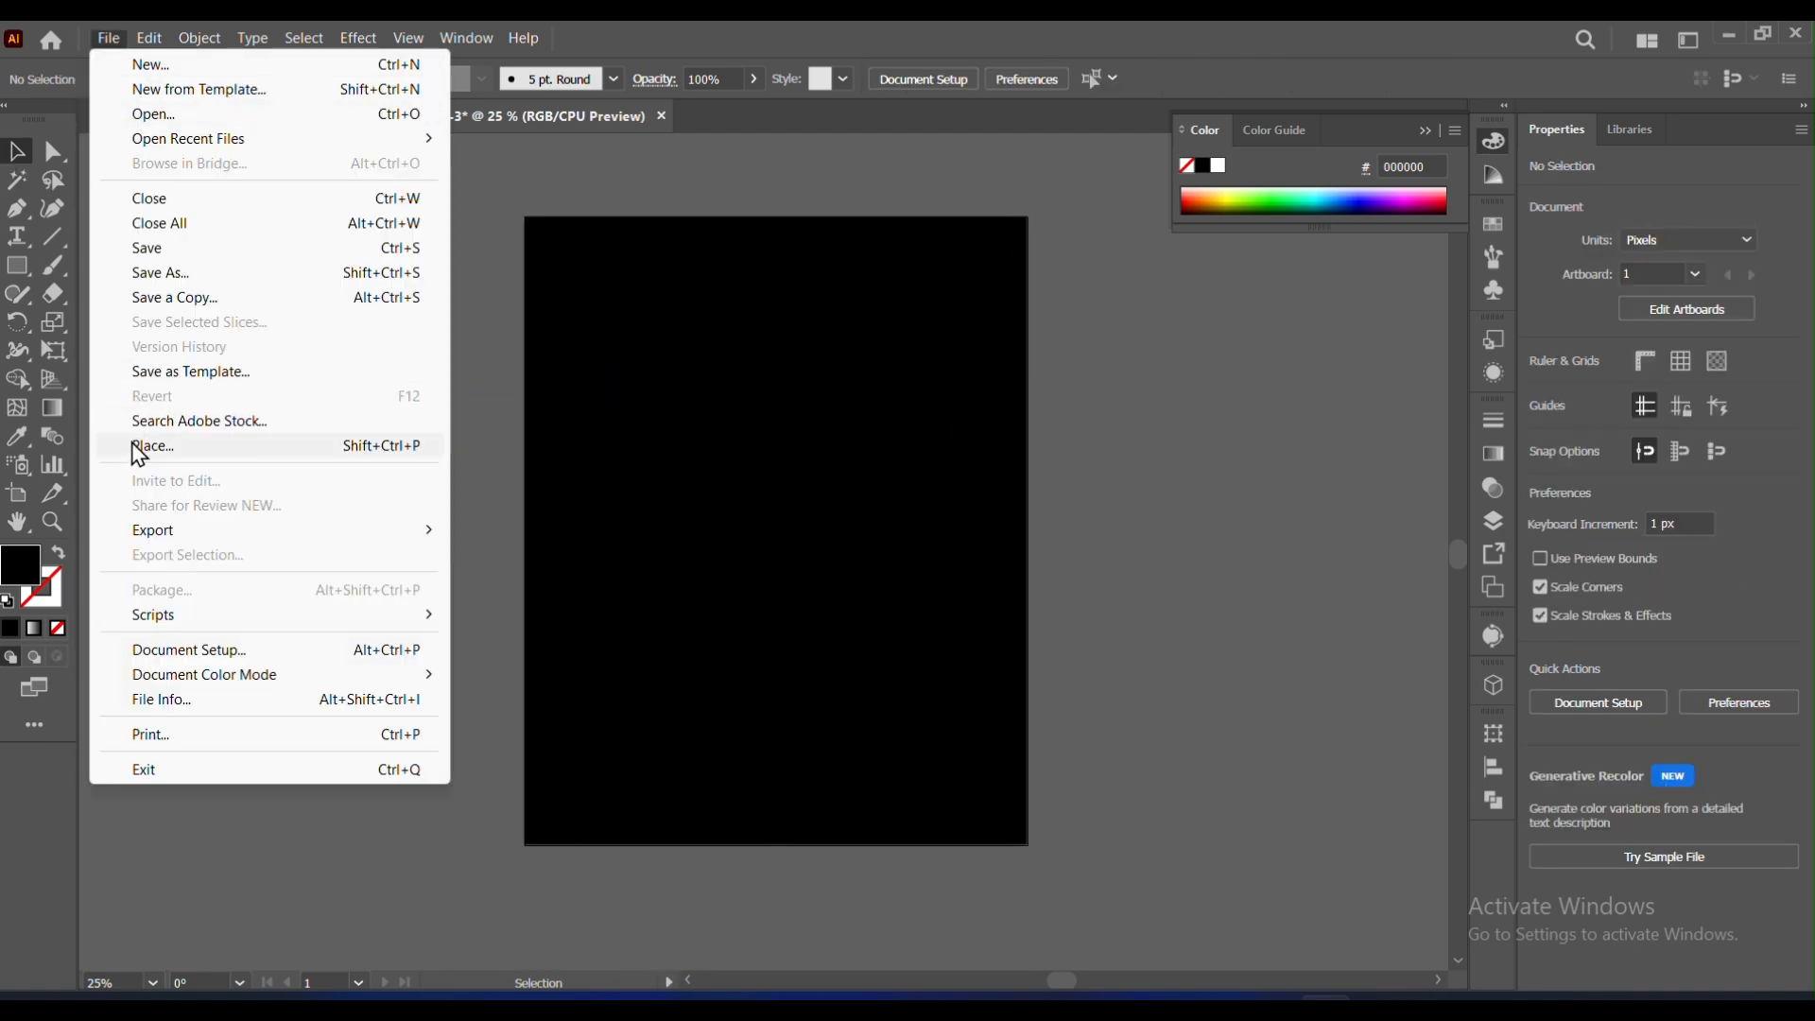
pyautogui.click(141, 448)
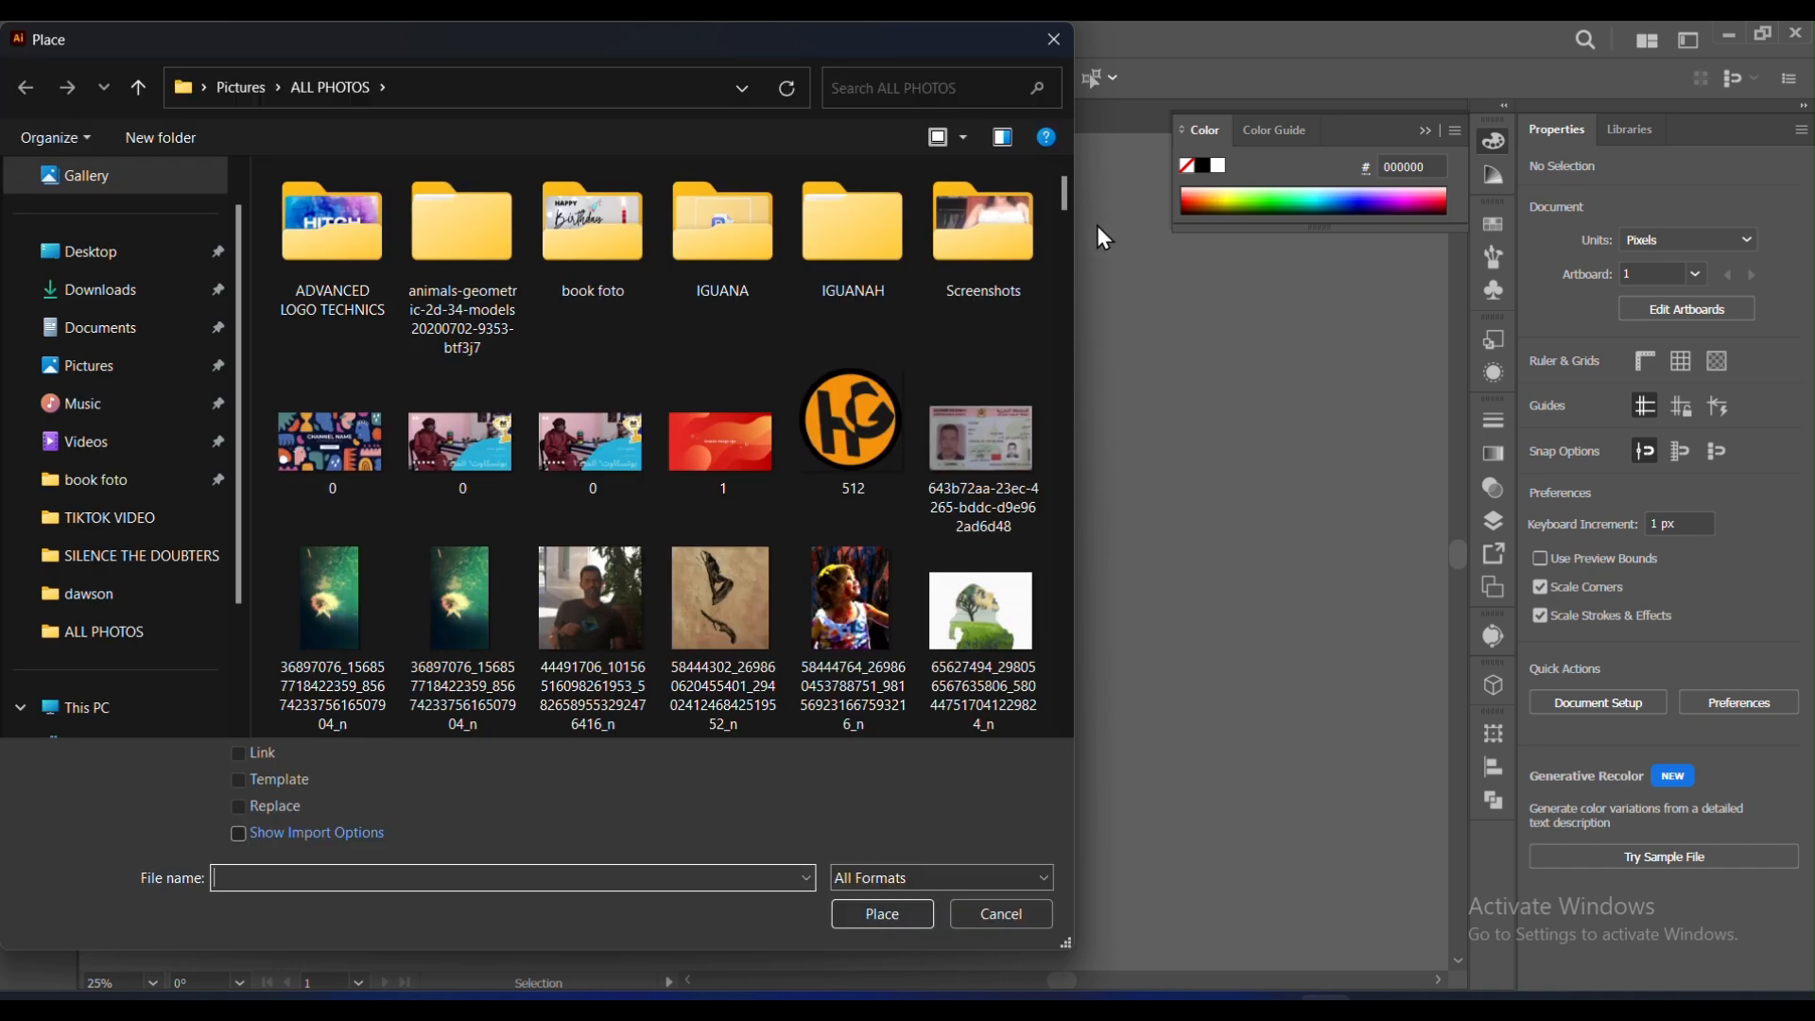
pyautogui.moveTo(1065, 194); pyautogui.dragTo(1068, 416)
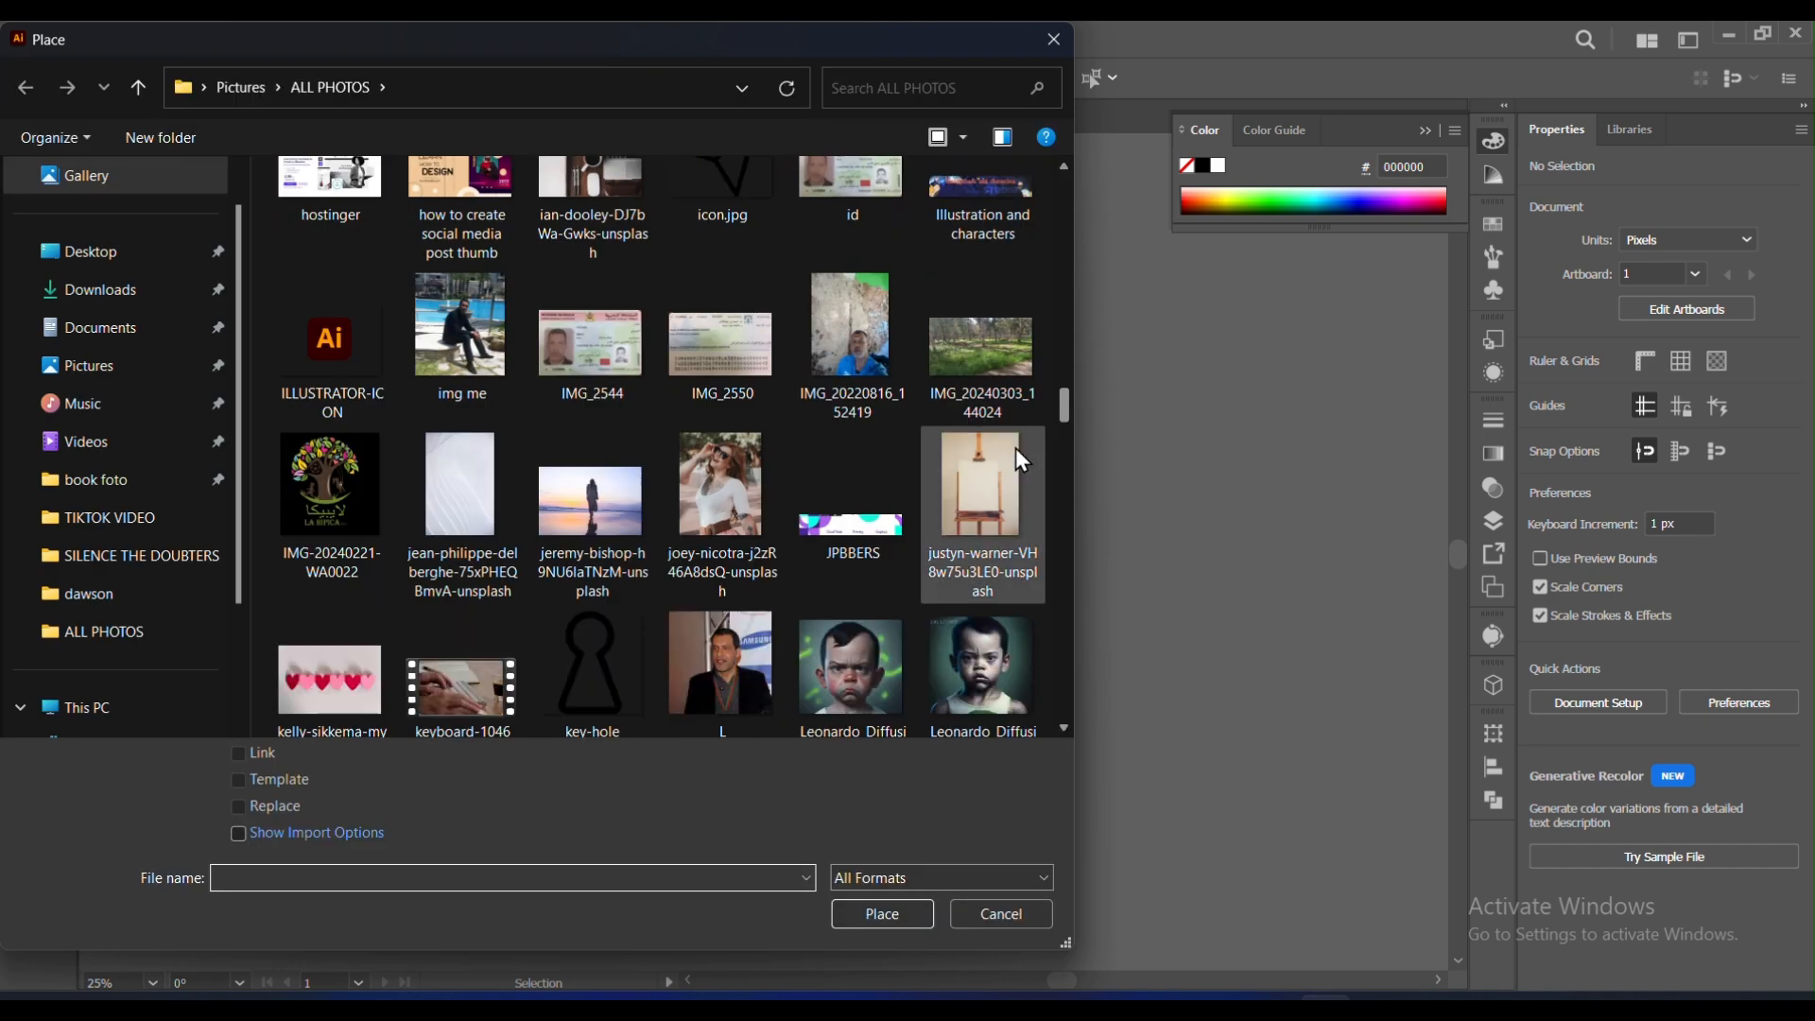
pyautogui.doubleClick(739, 508)
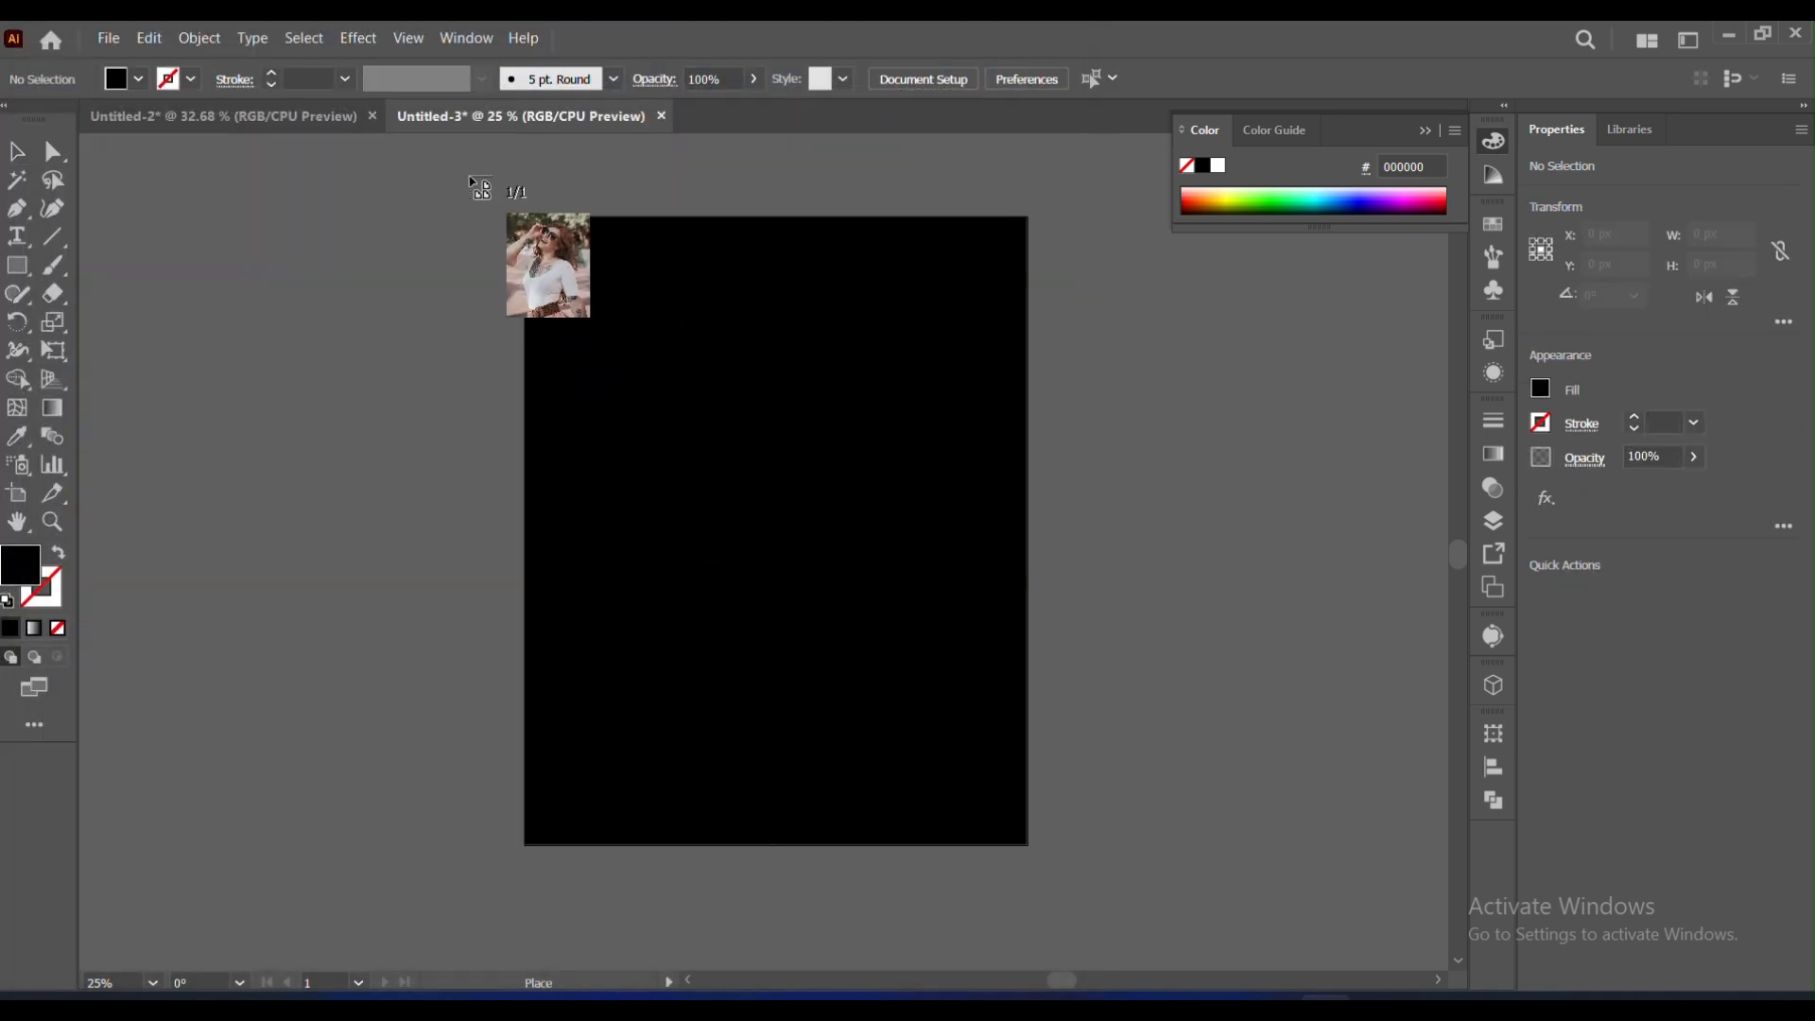
pyautogui.moveTo(460, 161); pyautogui.dragTo(1267, 900)
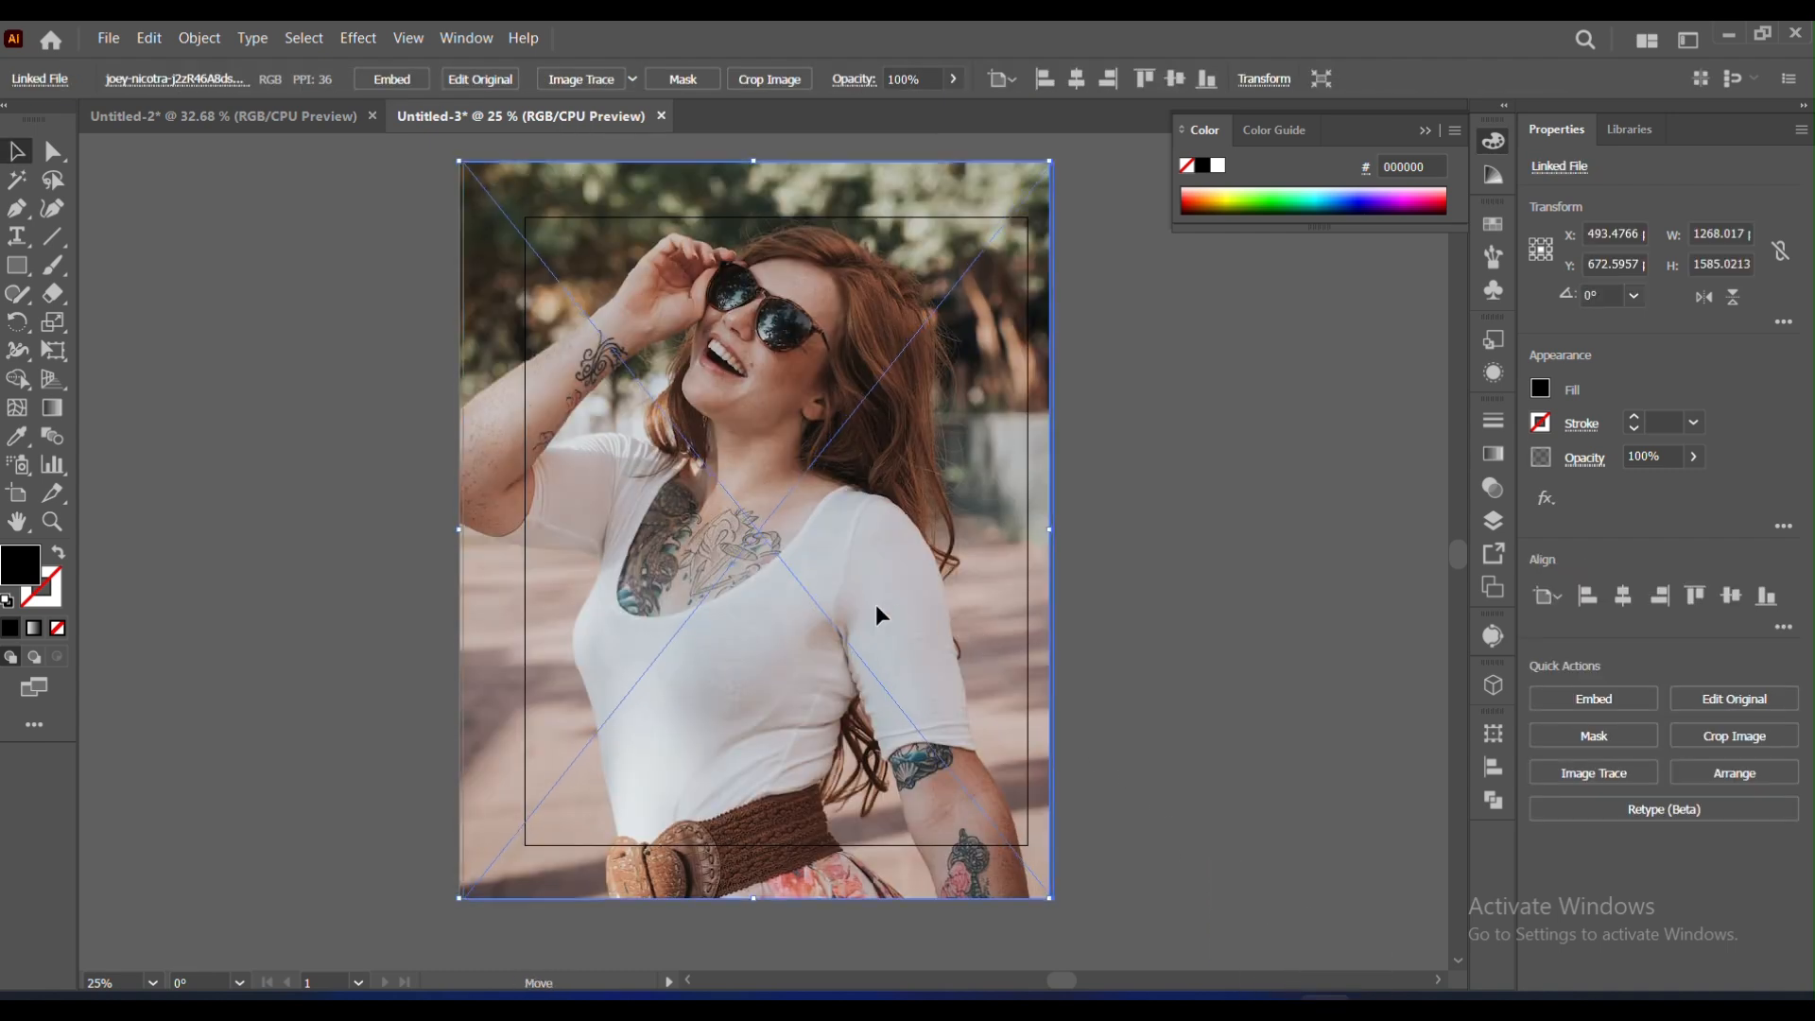
# Step: Enlarge the photo to about 1303 by 1629 px and position it so it covers the whole artboard
pyautogui.moveTo(875, 606); pyautogui.dragTo(883, 645)
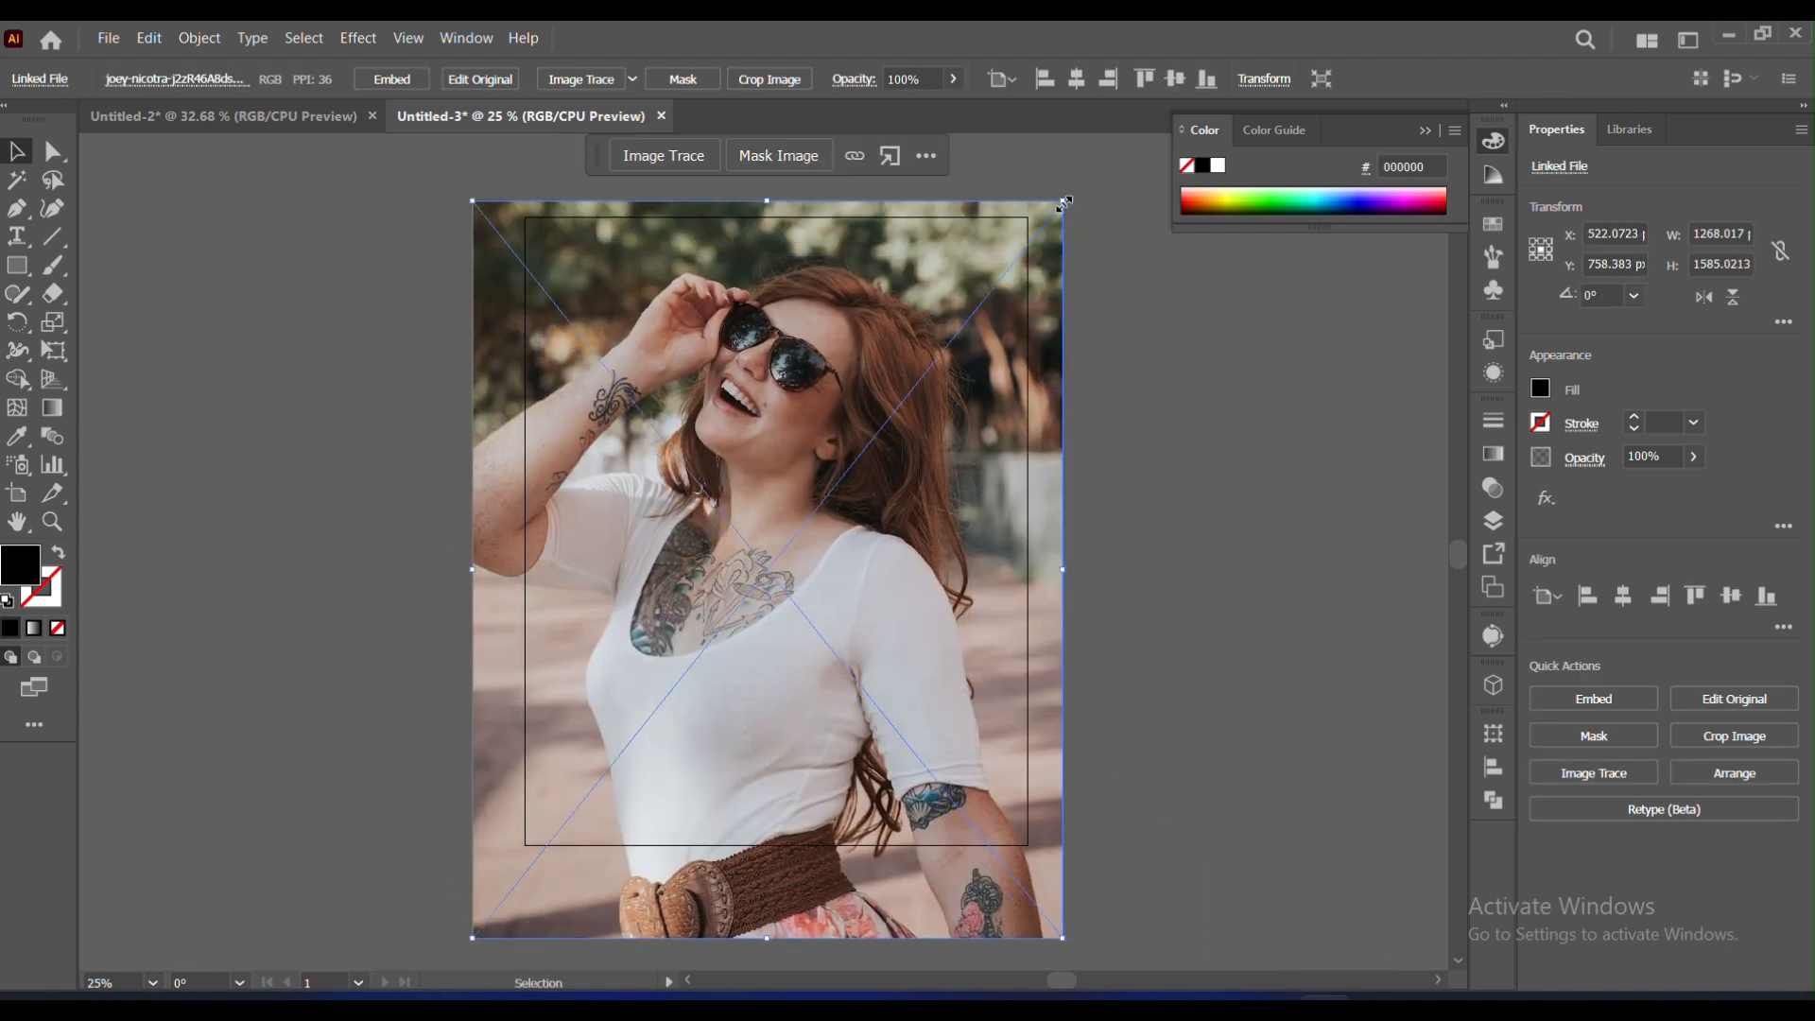
pyautogui.moveTo(1064, 204); pyautogui.dragTo(1080, 183)
pyautogui.moveTo(948, 478); pyautogui.dragTo(943, 487)
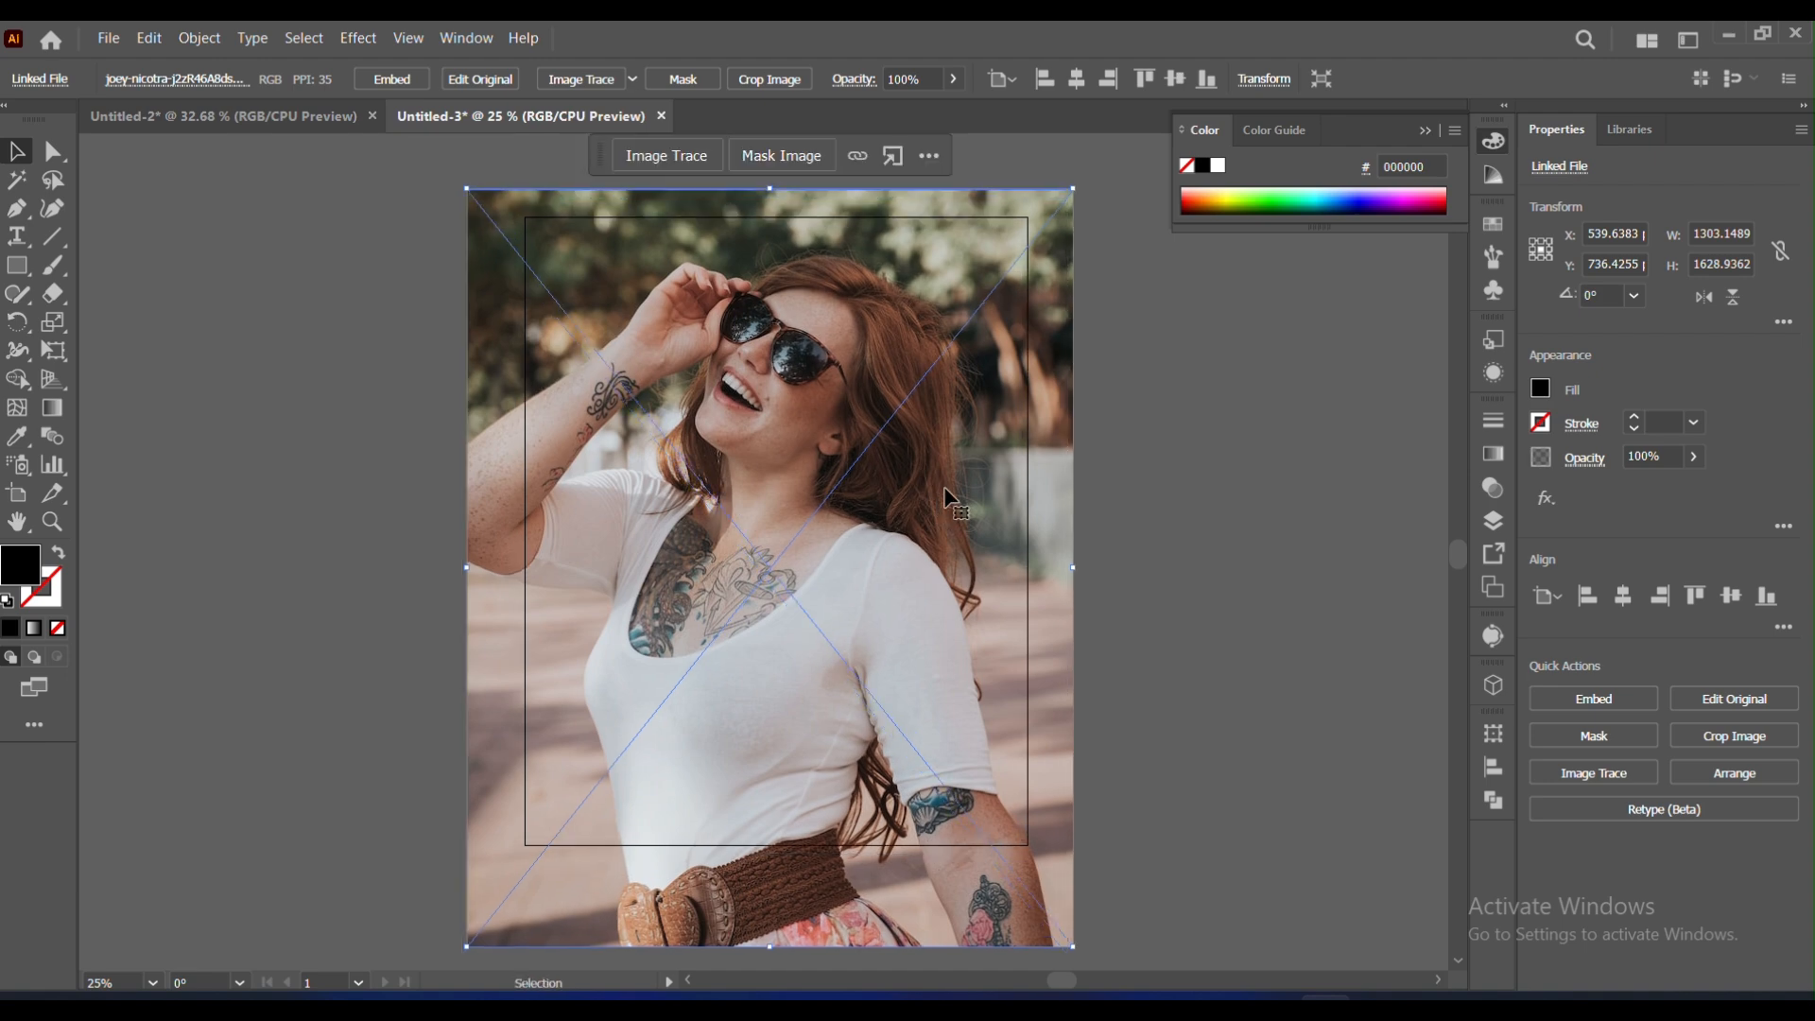
# Step: Send the photo to the back, behind the black rectangle
pyautogui.rightClick(879, 501)
pyautogui.moveTo(955, 796)
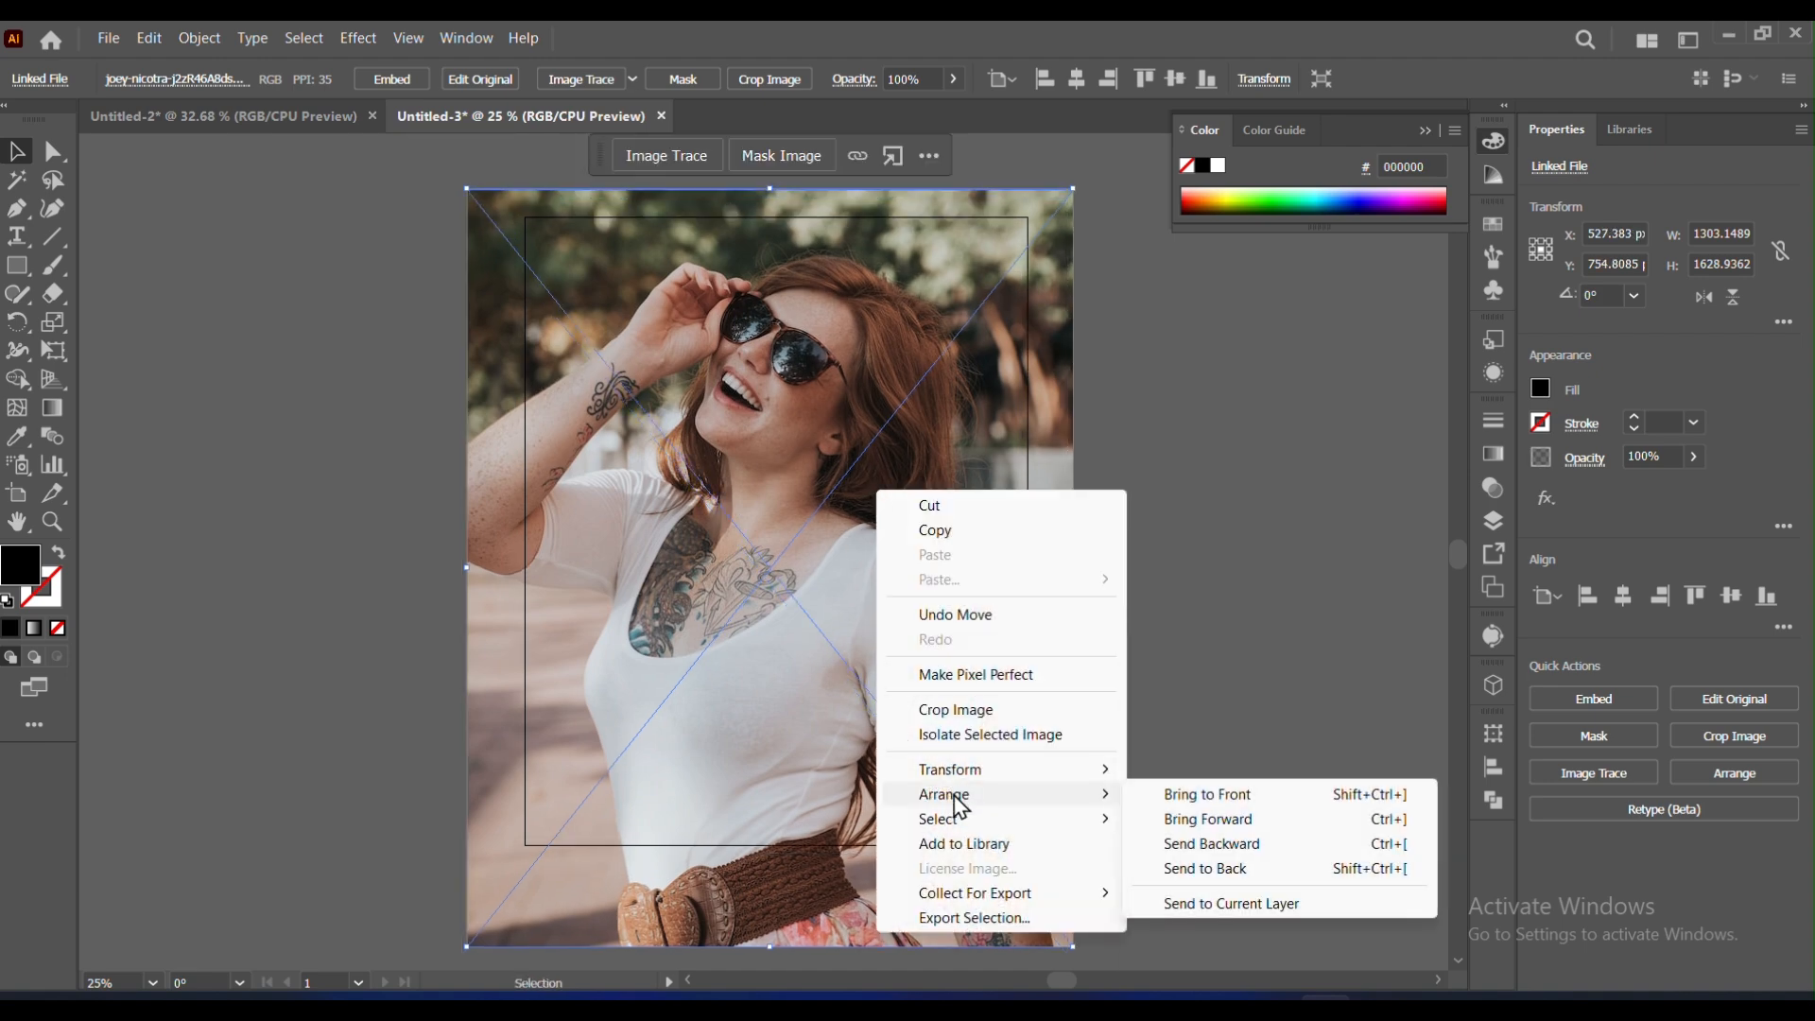
pyautogui.click(1229, 868)
pyautogui.click(1276, 720)
# Step: Select the photo and black rectangle together and make a clipping mask from them
pyautogui.hotkey('ctrl', 'a')
pyautogui.rightClick(857, 640)
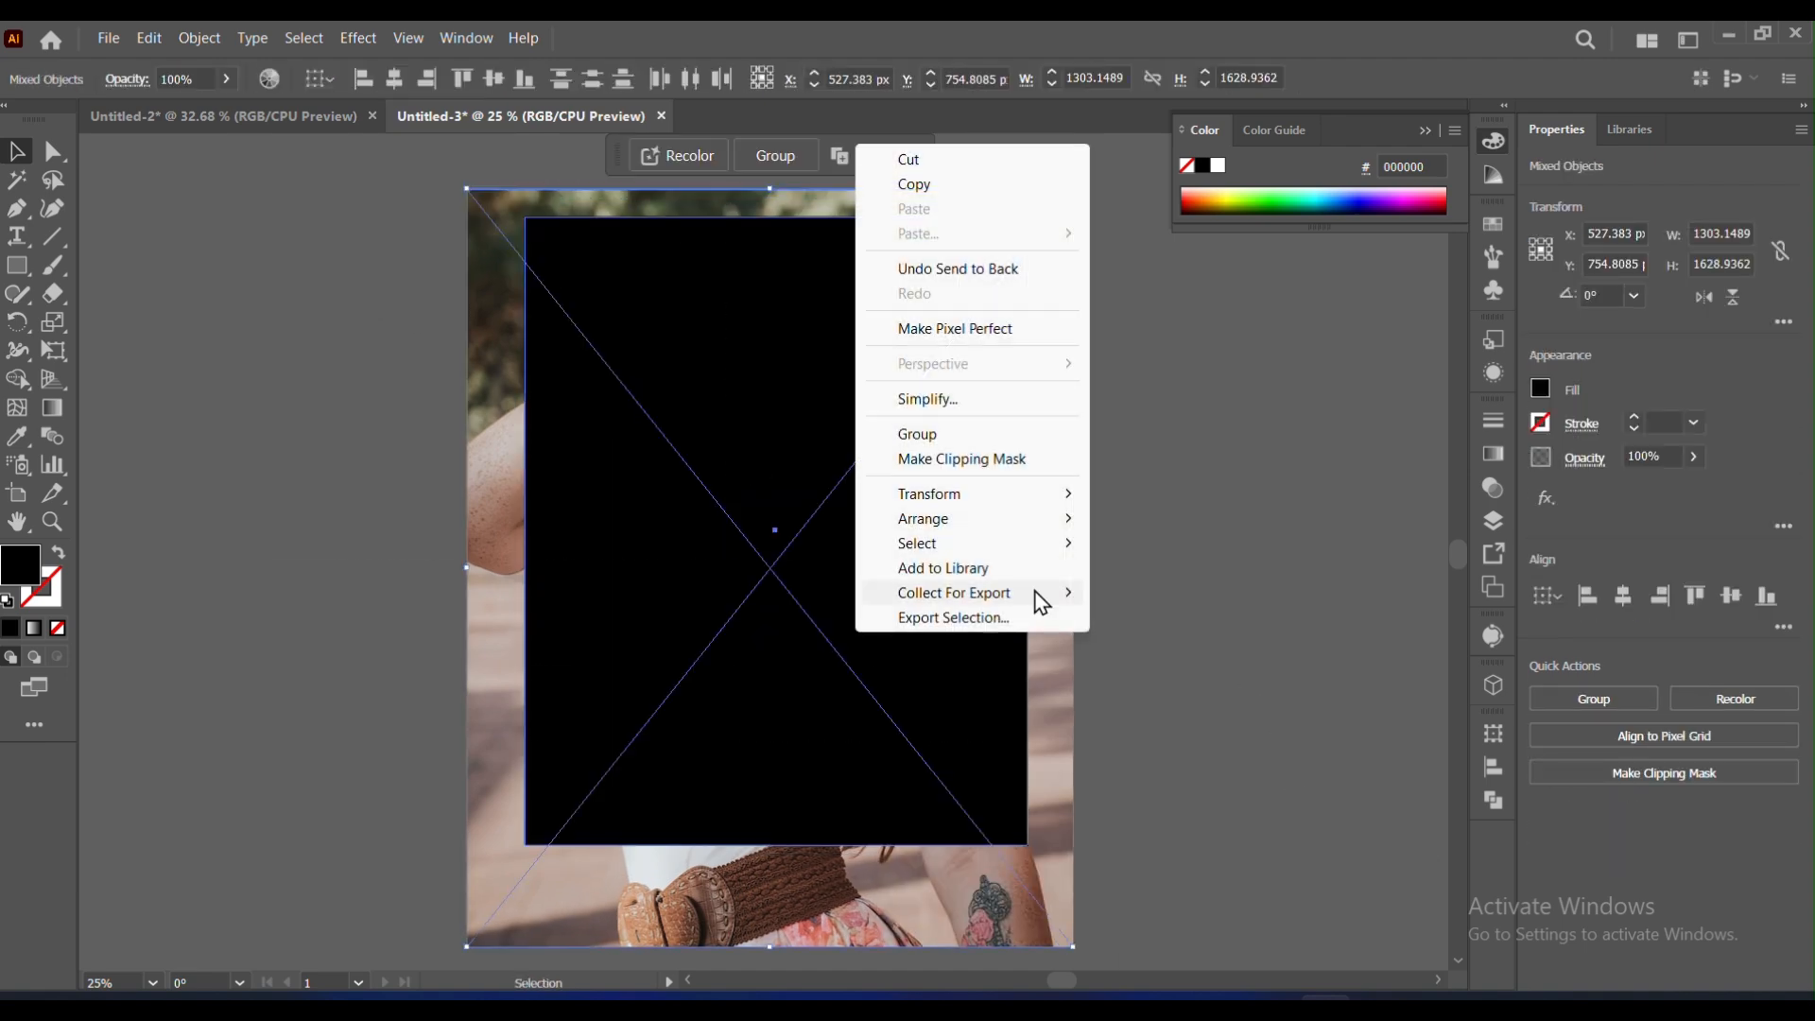
pyautogui.moveTo(1012, 556)
pyautogui.click(962, 459)
pyautogui.click(1121, 518)
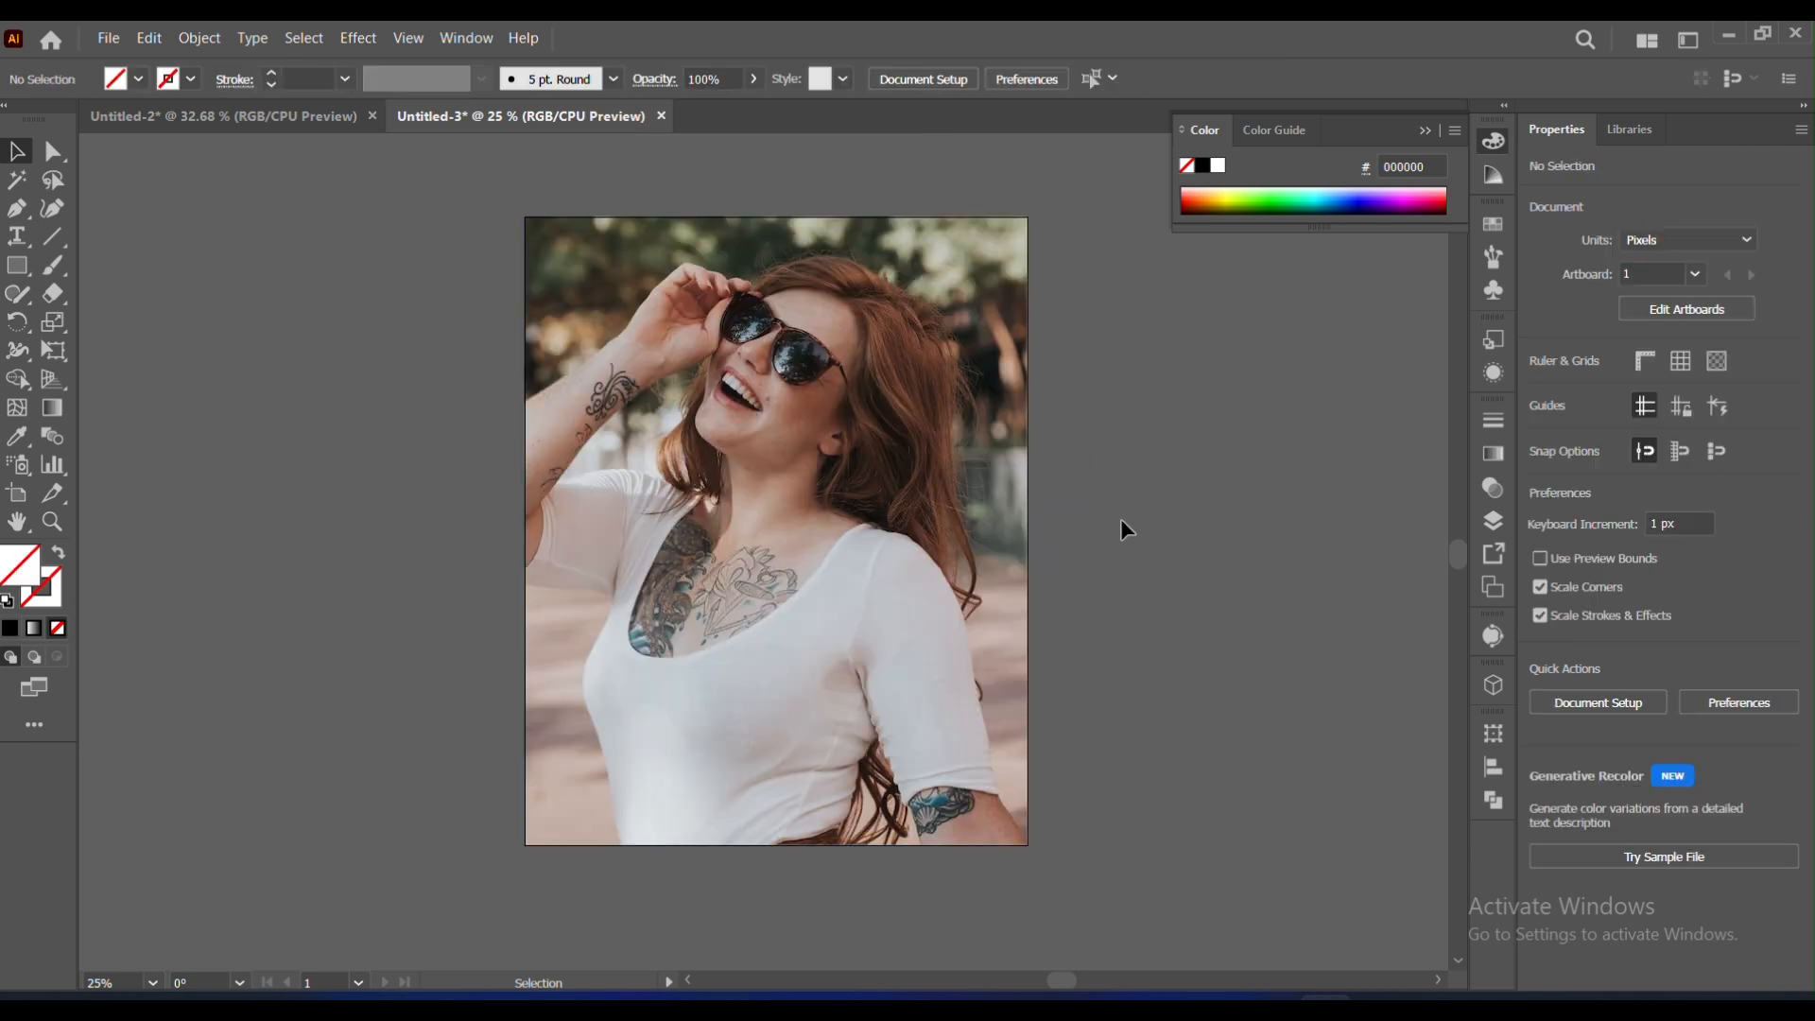
# Step: Create a second rectangle of 1080 by 1350 px and fill it with white
pyautogui.click(18, 265)
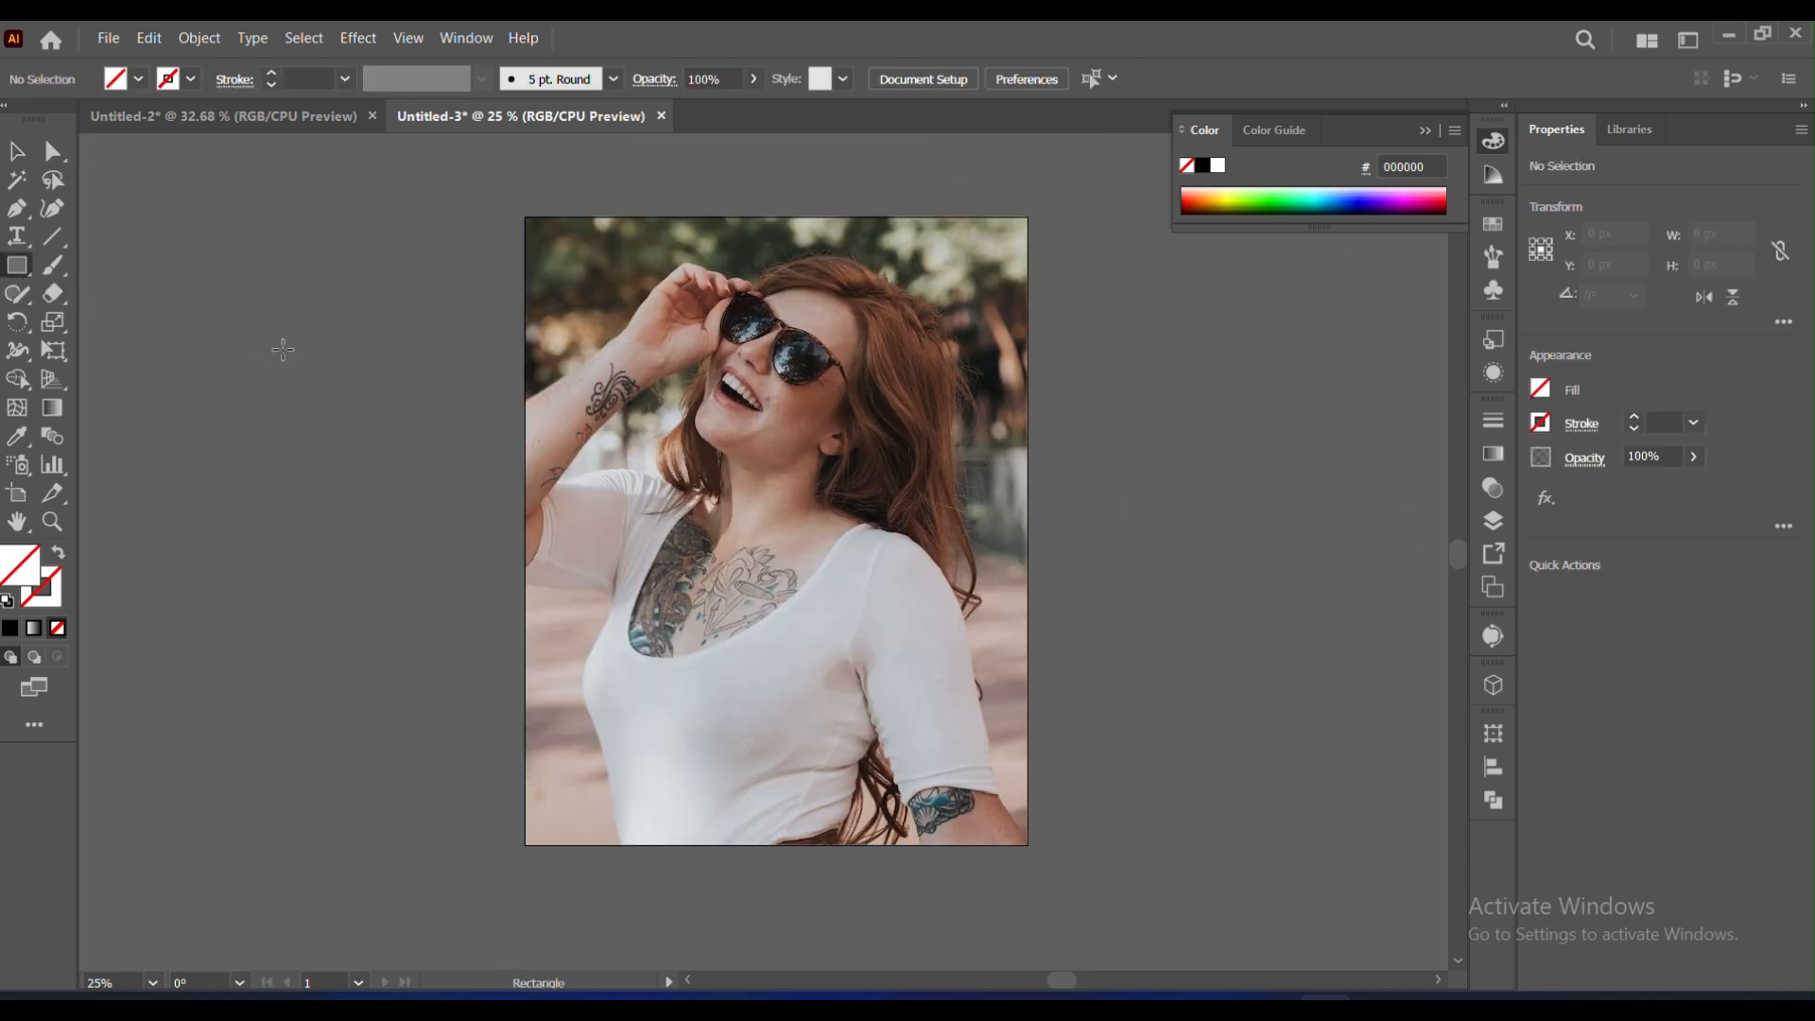
pyautogui.click(203, 435)
pyautogui.click(855, 565)
pyautogui.click(138, 78)
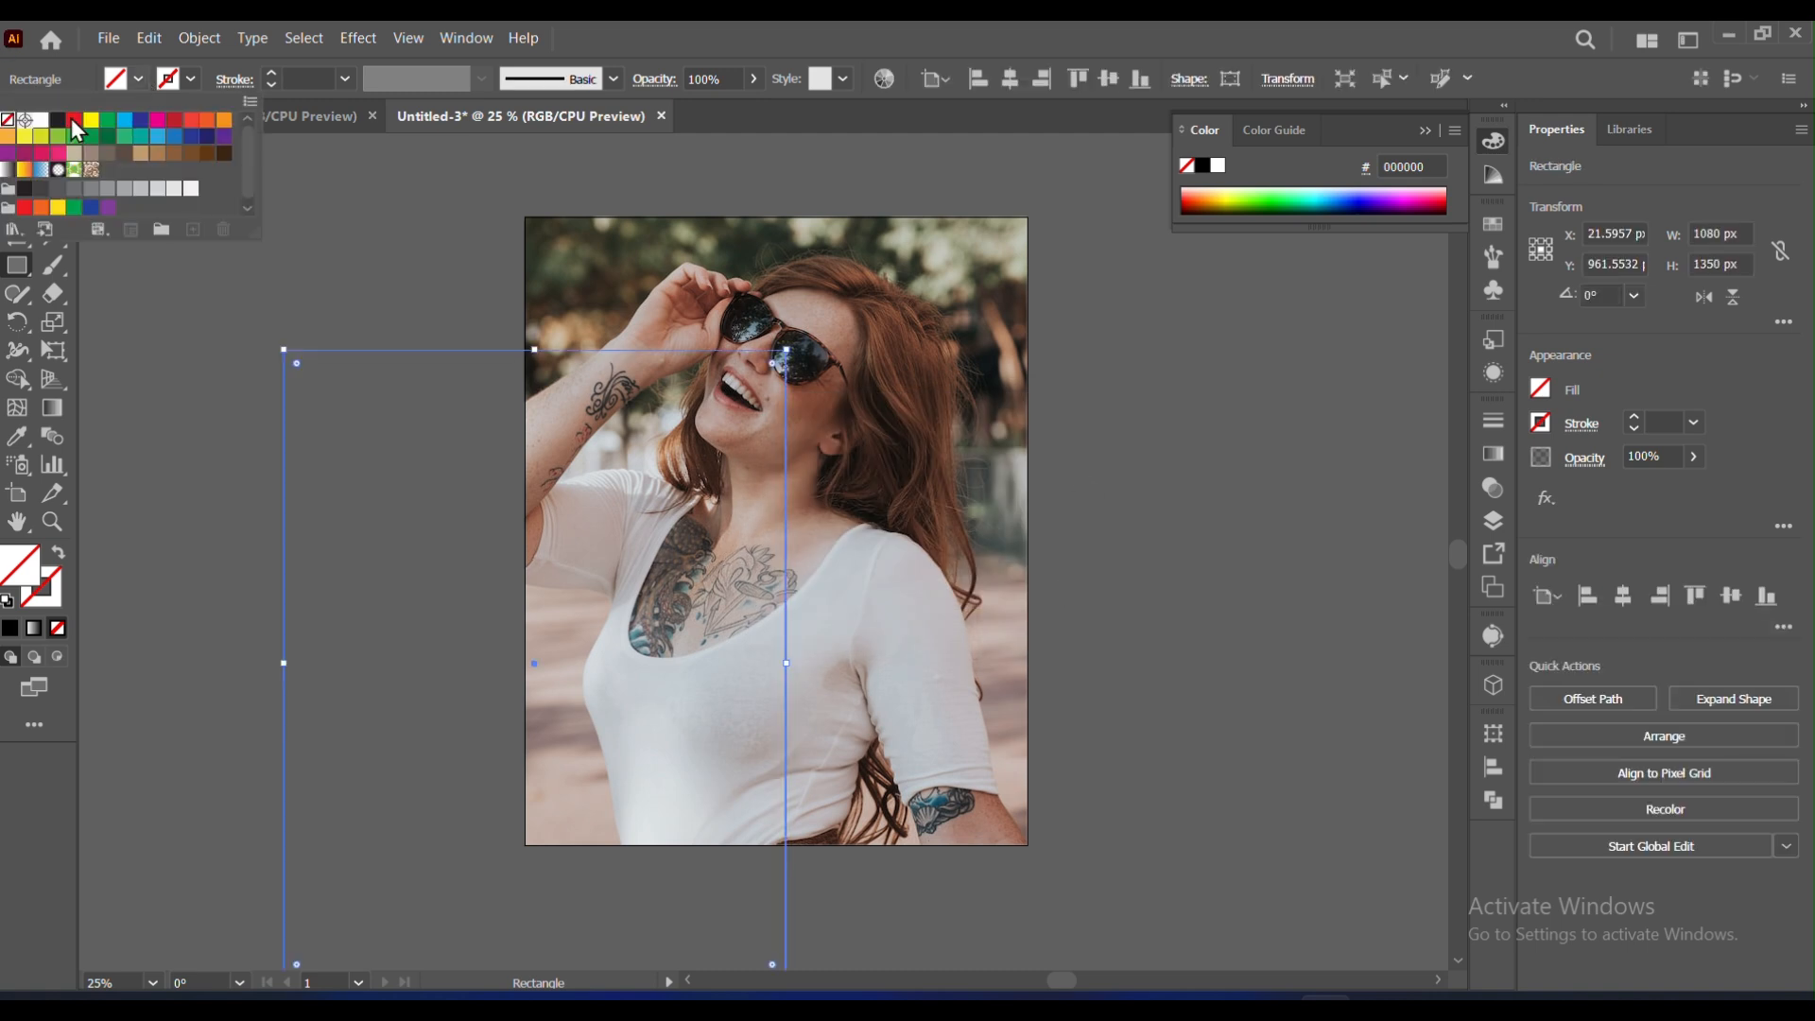
pyautogui.click(41, 120)
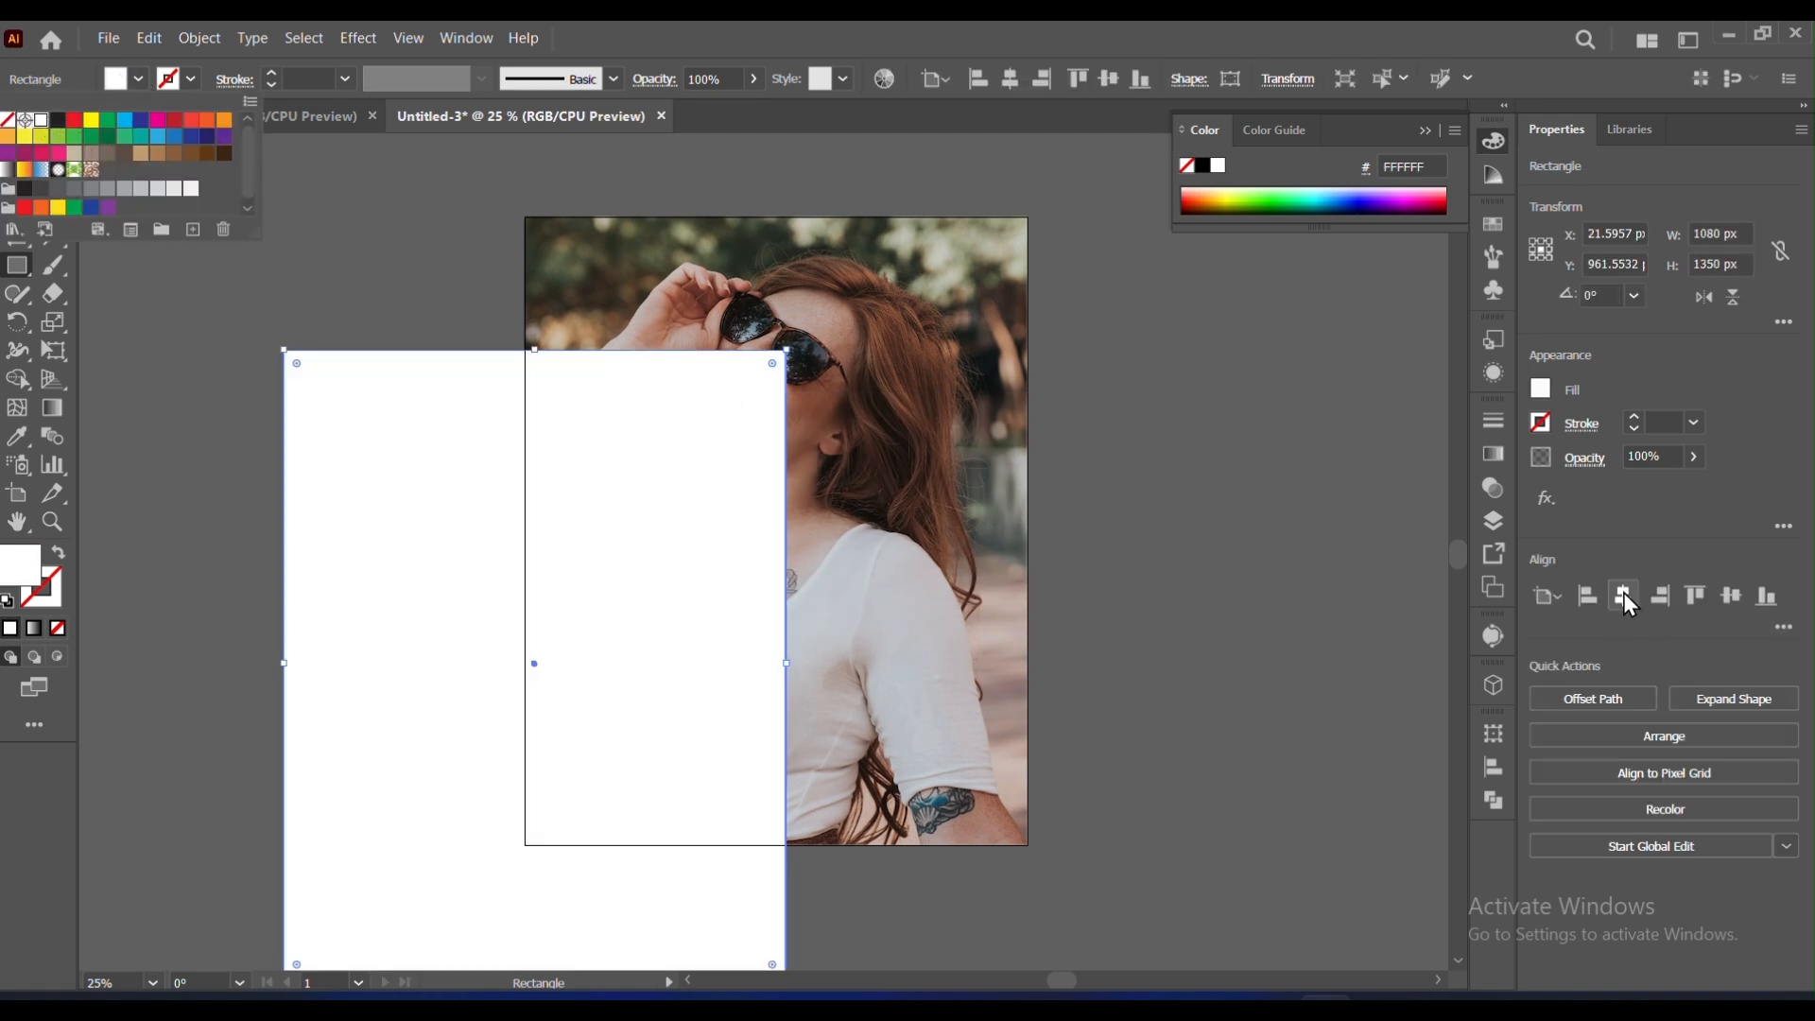
# Step: Center the white rectangle horizontally and vertically on the artboard and copy it
pyautogui.click(1624, 592)
pyautogui.click(1625, 590)
pyautogui.click(1735, 595)
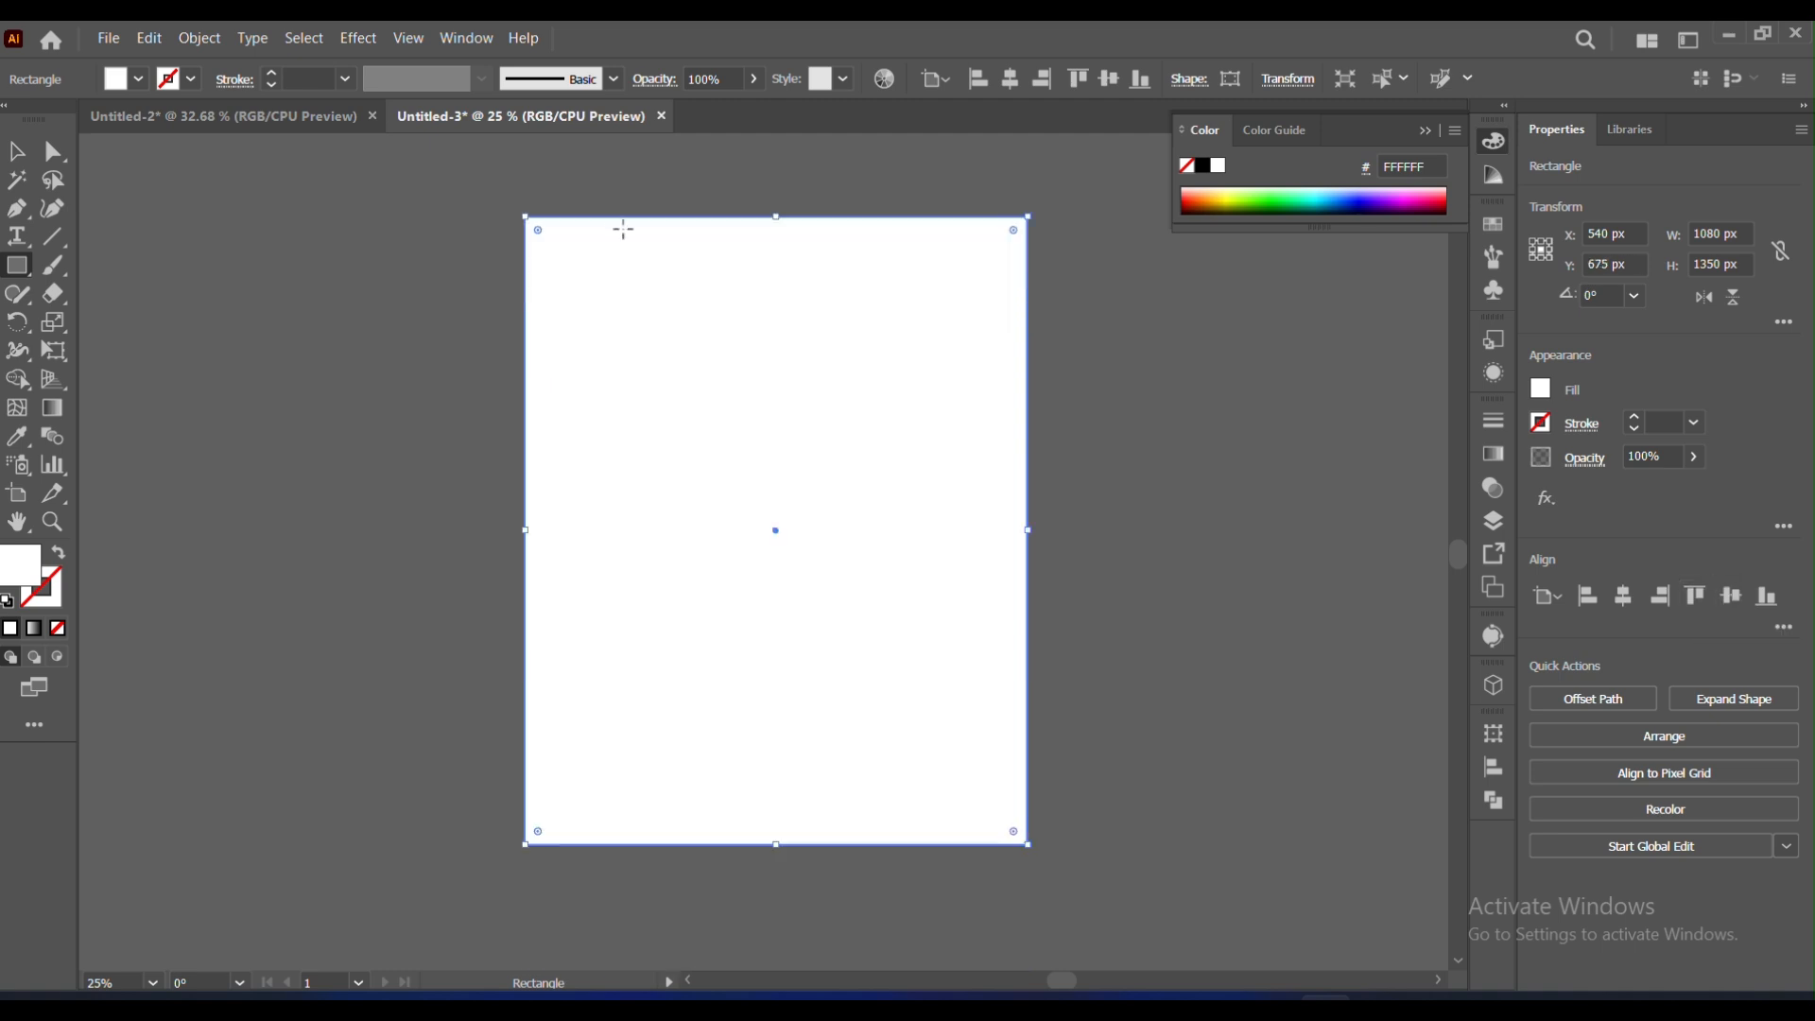
pyautogui.click(150, 38)
pyautogui.click(182, 154)
# Step: Start Split Into Grid on the white rectangle with 6 rows and 4 columns
pyautogui.click(200, 38)
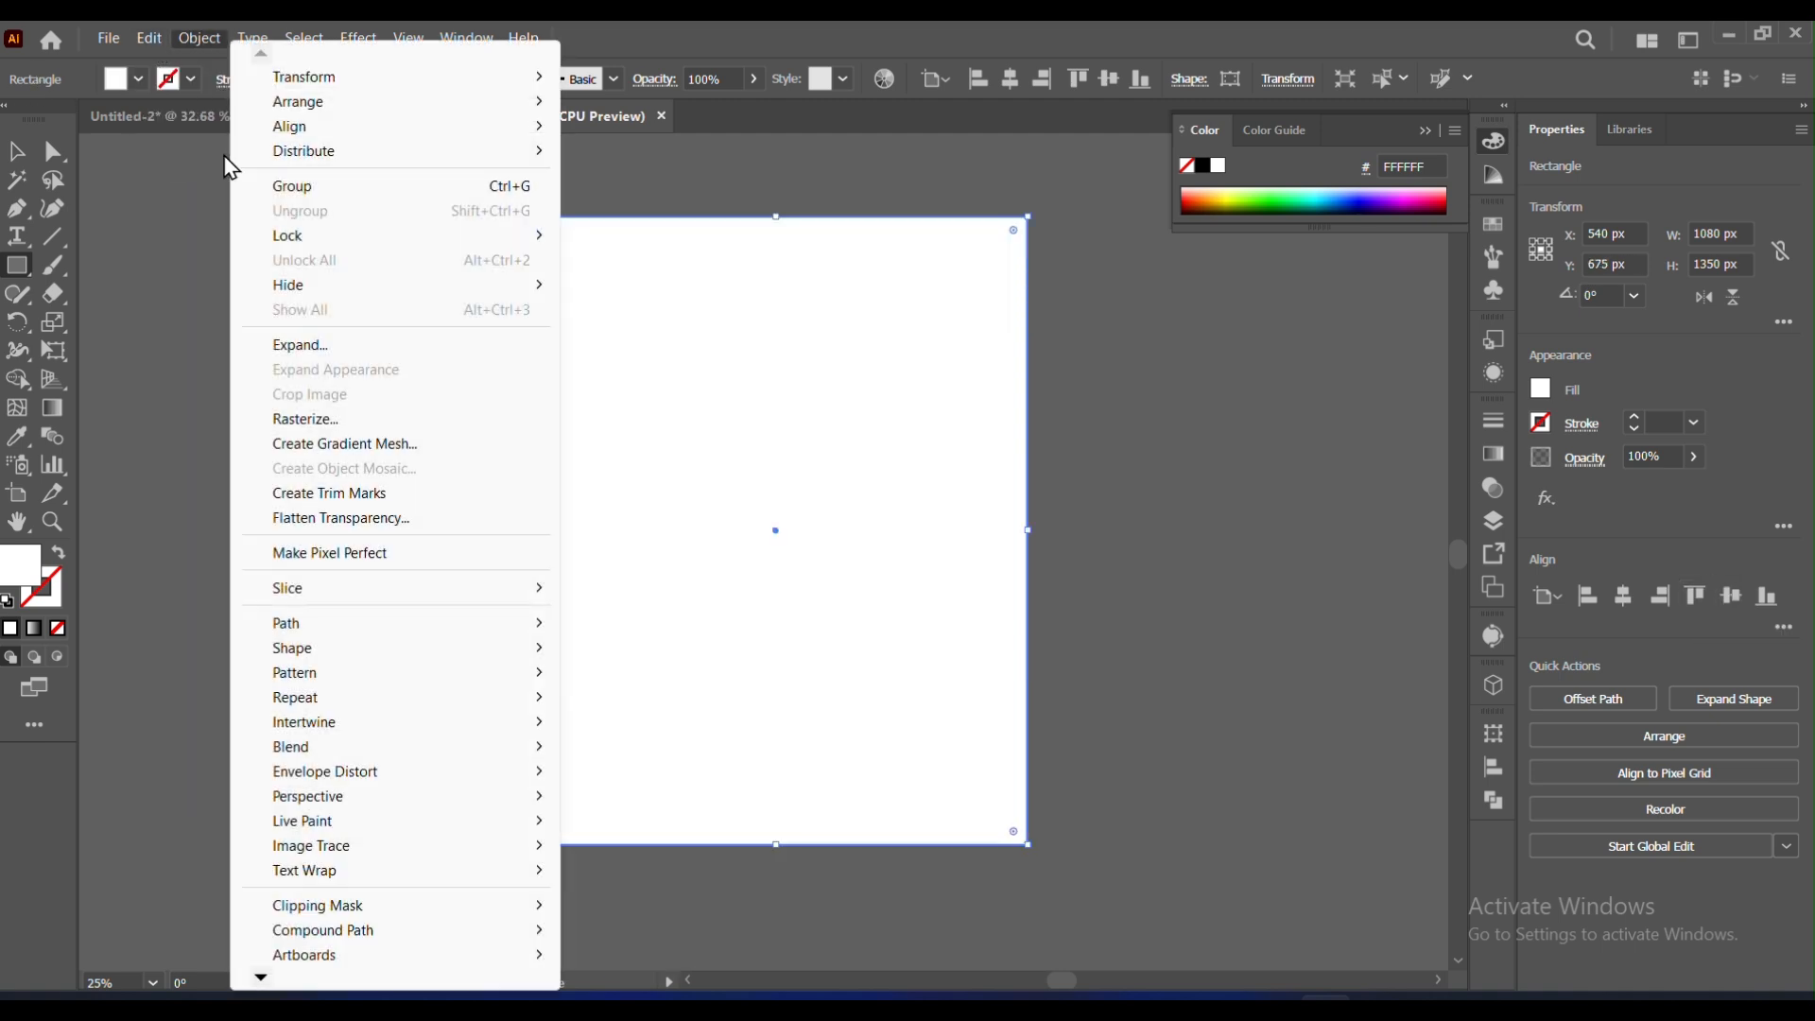
pyautogui.moveTo(300, 623)
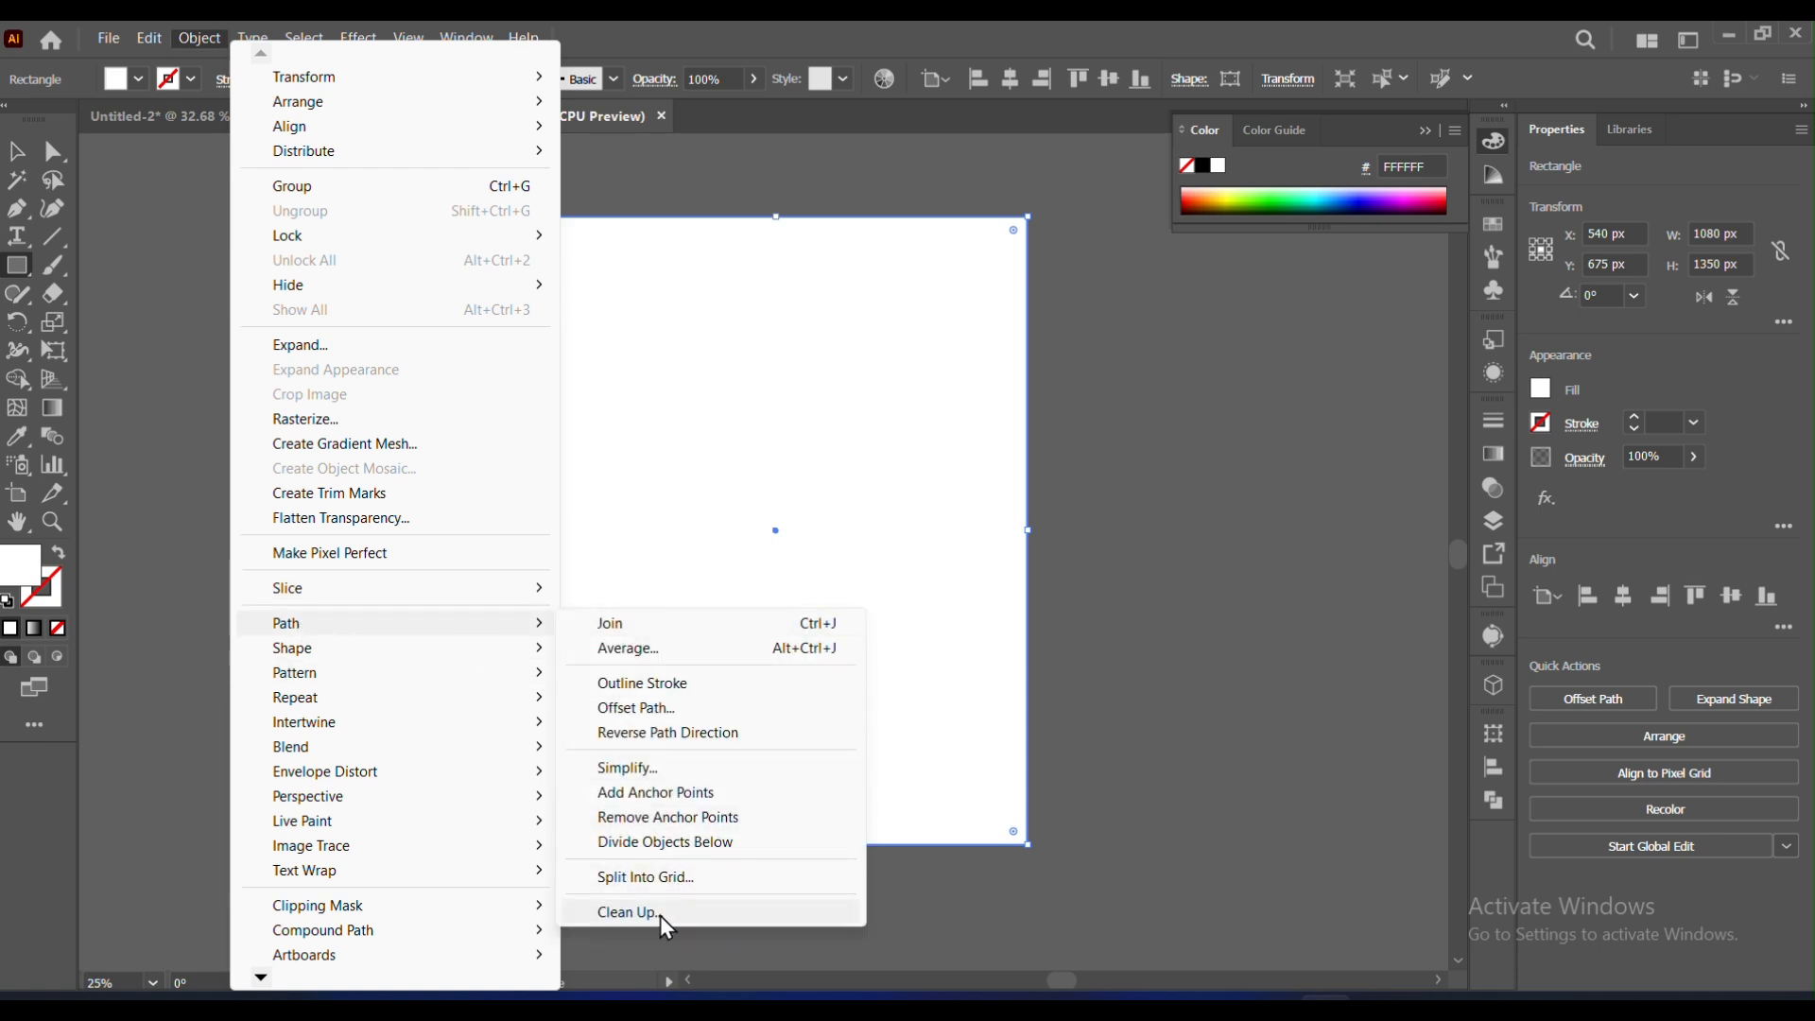
pyautogui.click(661, 877)
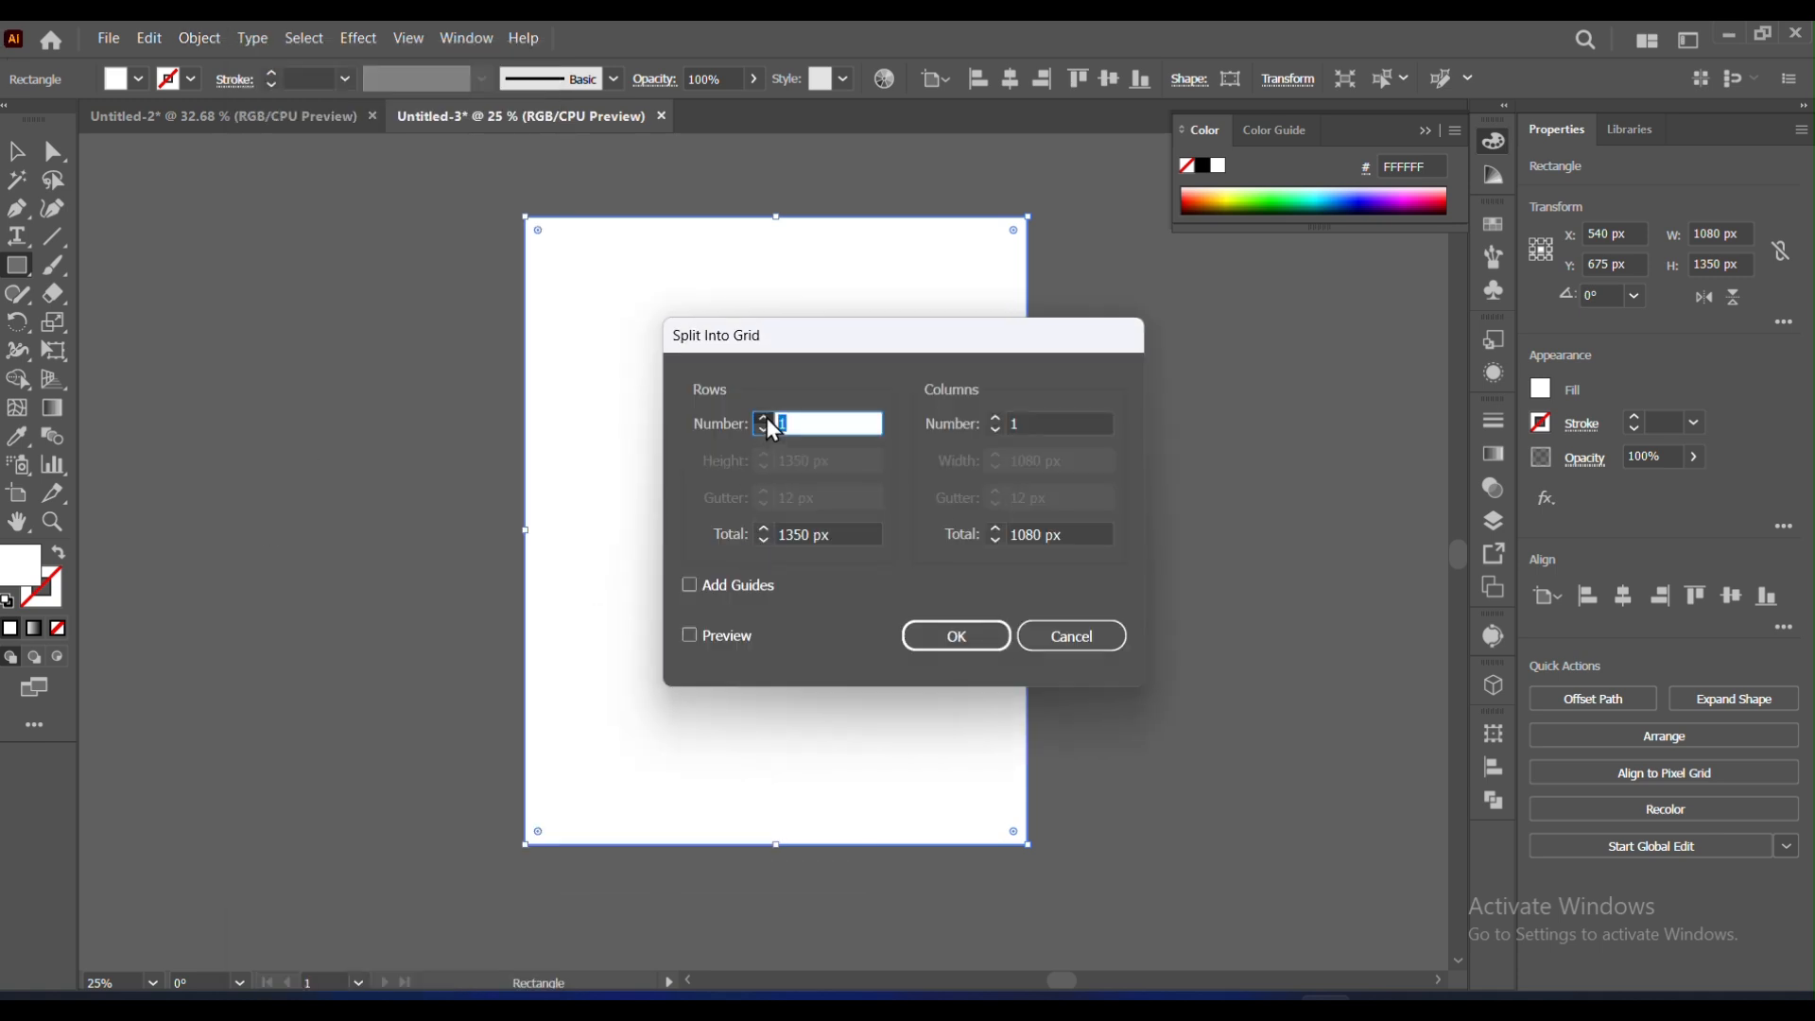
pyautogui.click(763, 418)
pyautogui.click(764, 417)
pyautogui.click(763, 417)
pyautogui.click(764, 418)
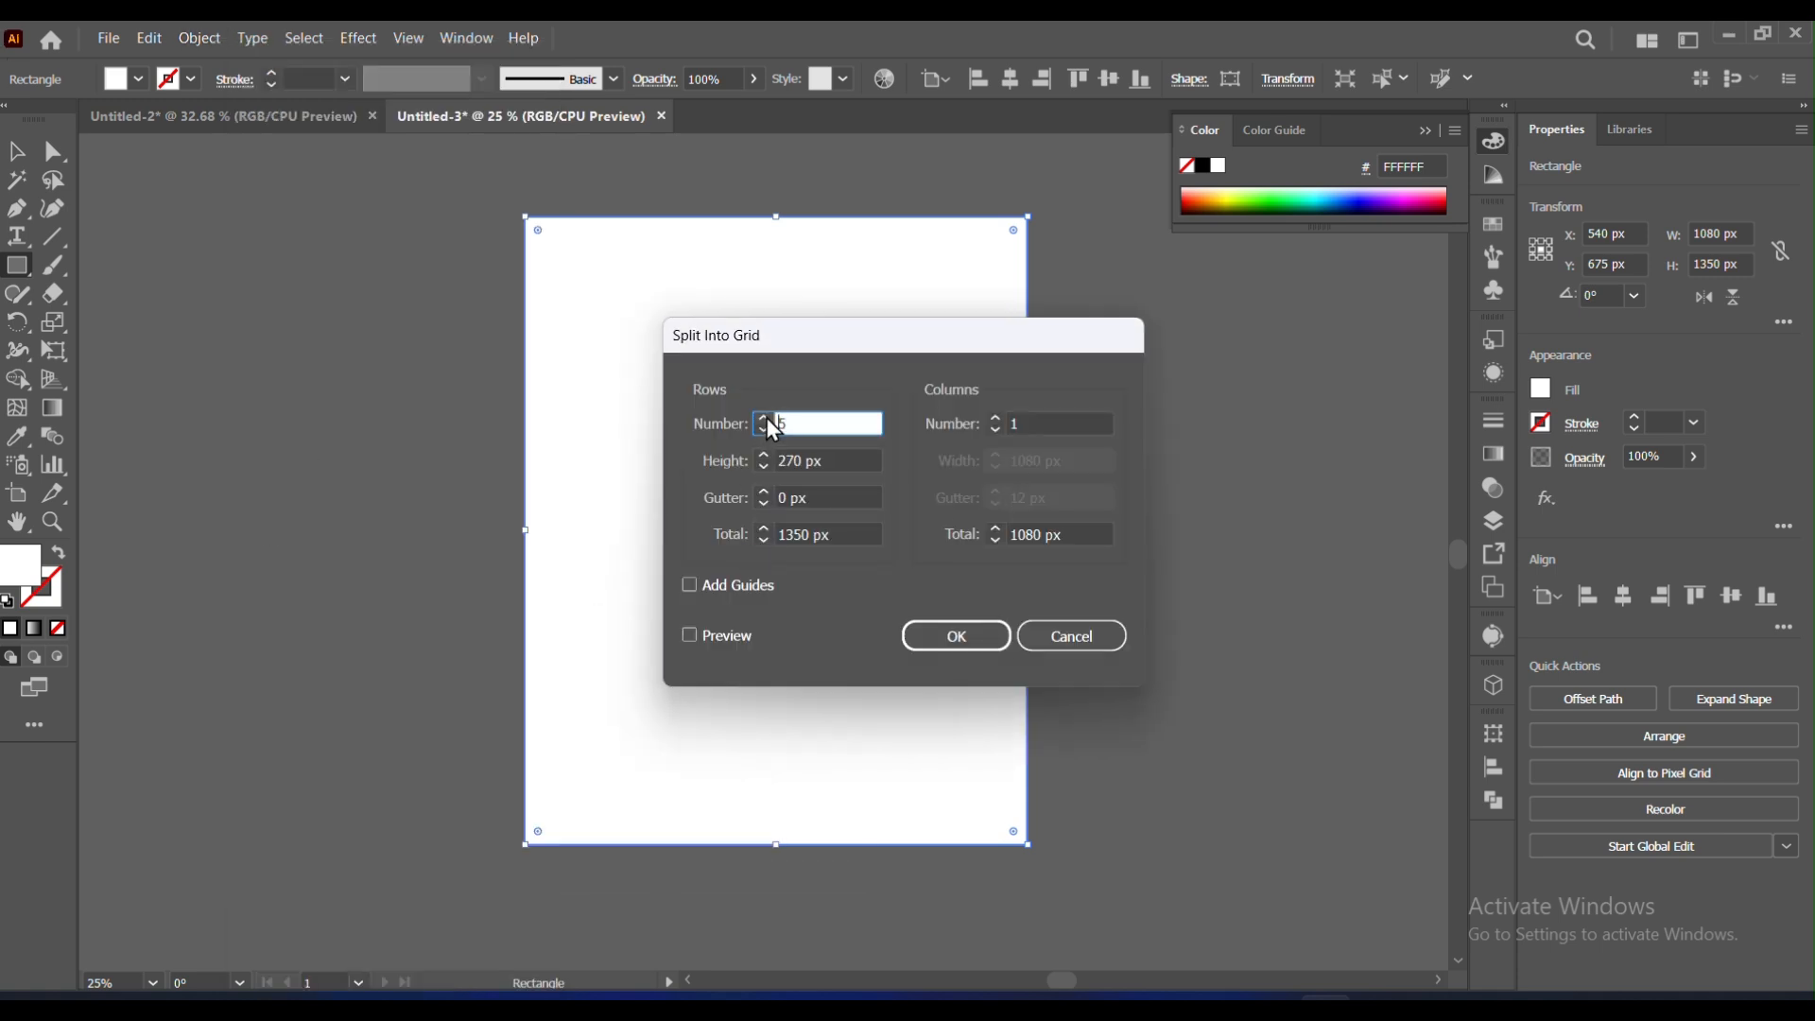
pyautogui.click(996, 419)
pyautogui.click(997, 418)
pyautogui.click(996, 418)
# Step: Split the rectangle with 2 px row and column gutters and group the resulting grid cells
pyautogui.click(763, 492)
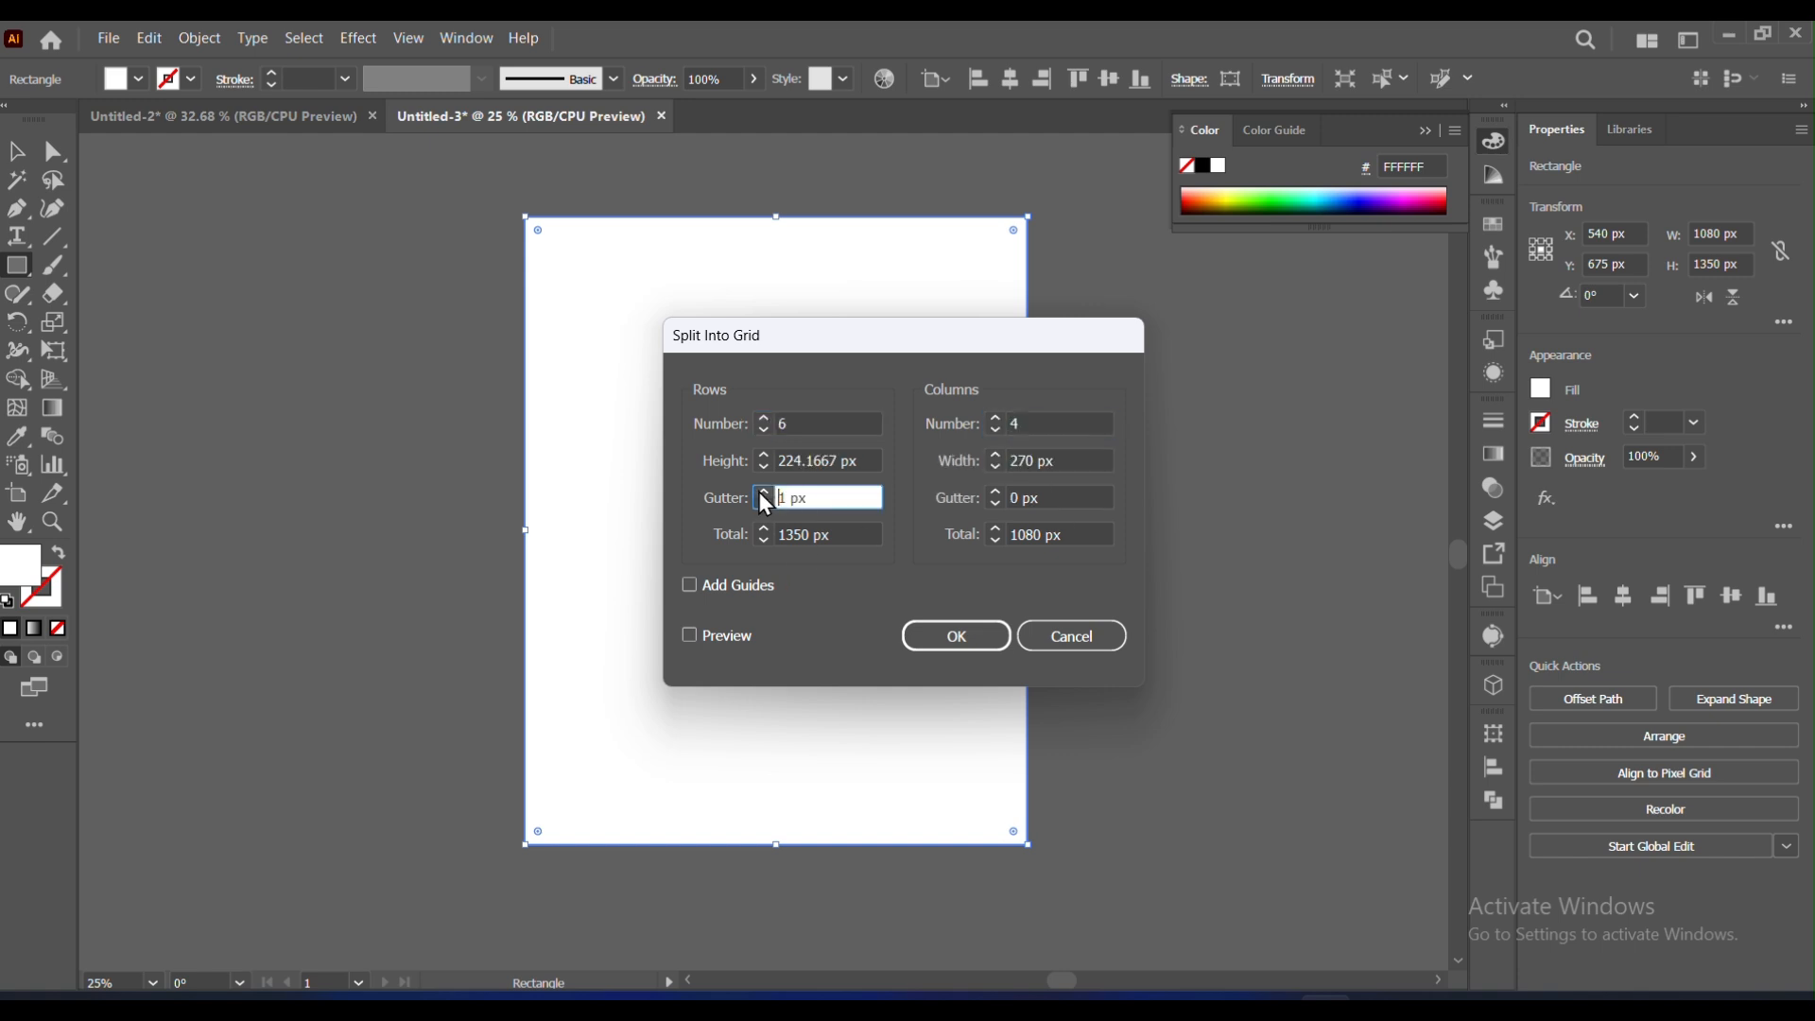
pyautogui.click(996, 492)
pyautogui.click(996, 492)
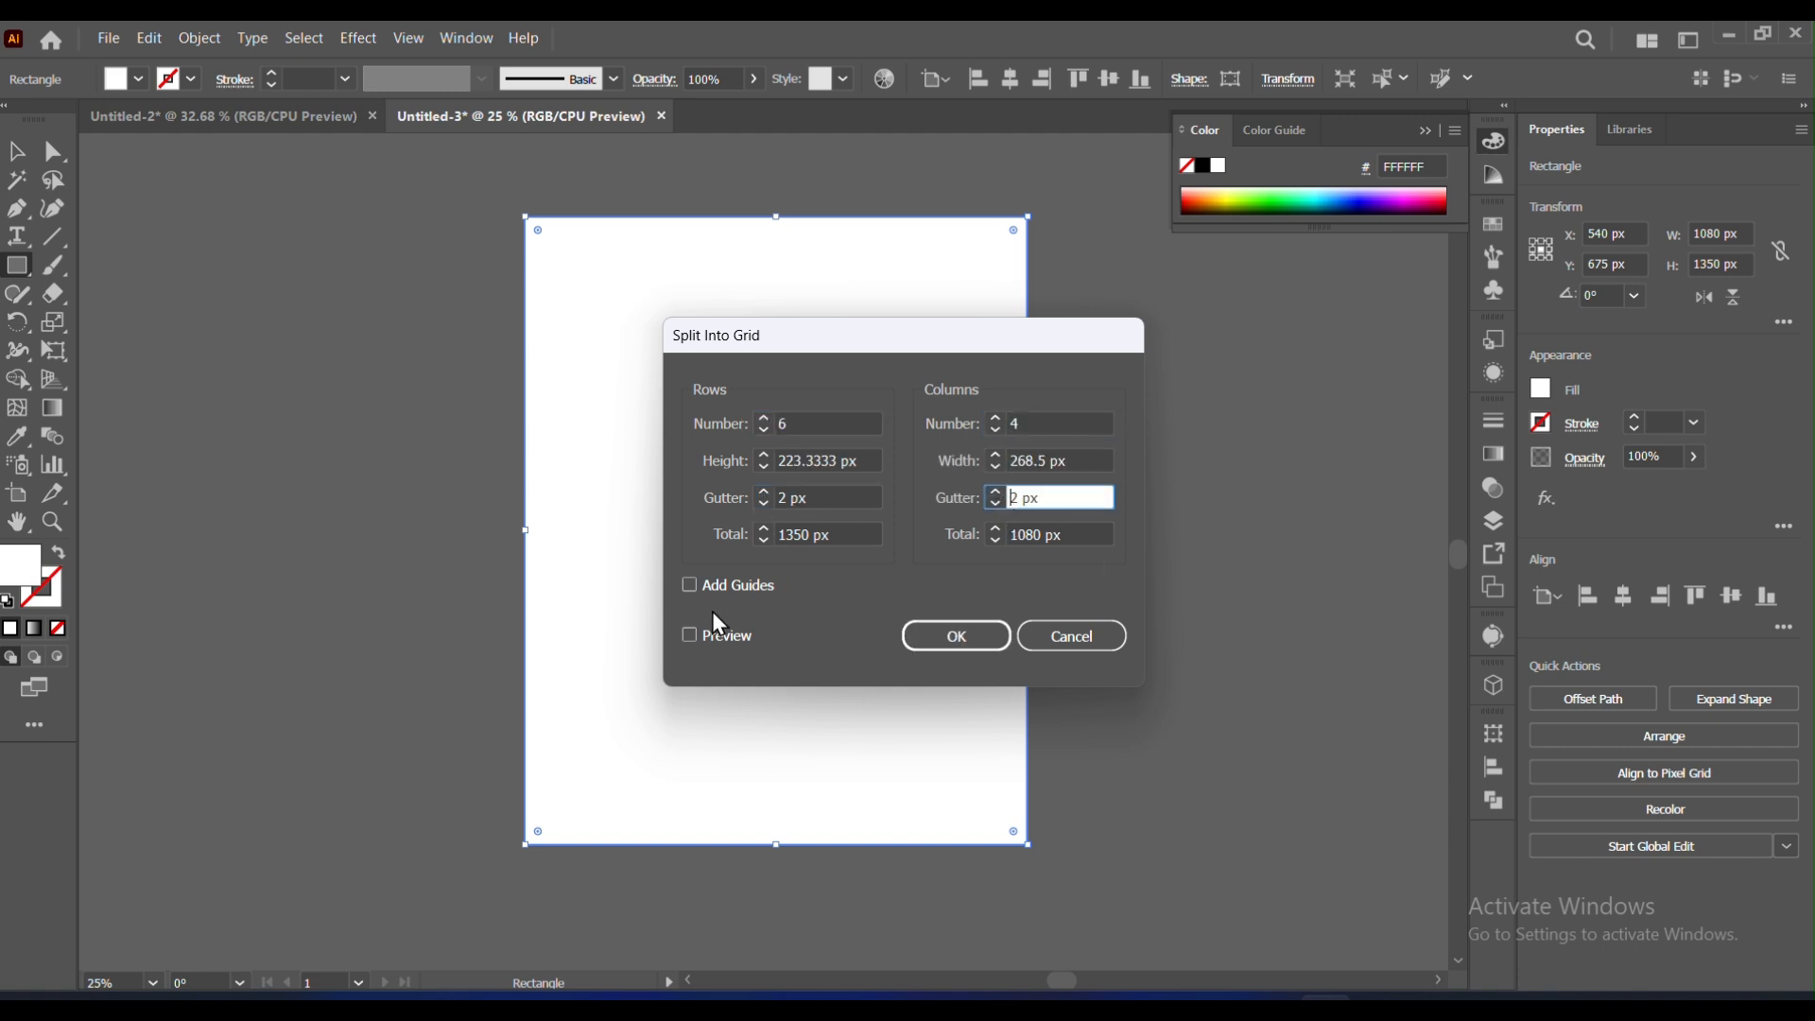
pyautogui.click(688, 636)
pyautogui.click(957, 637)
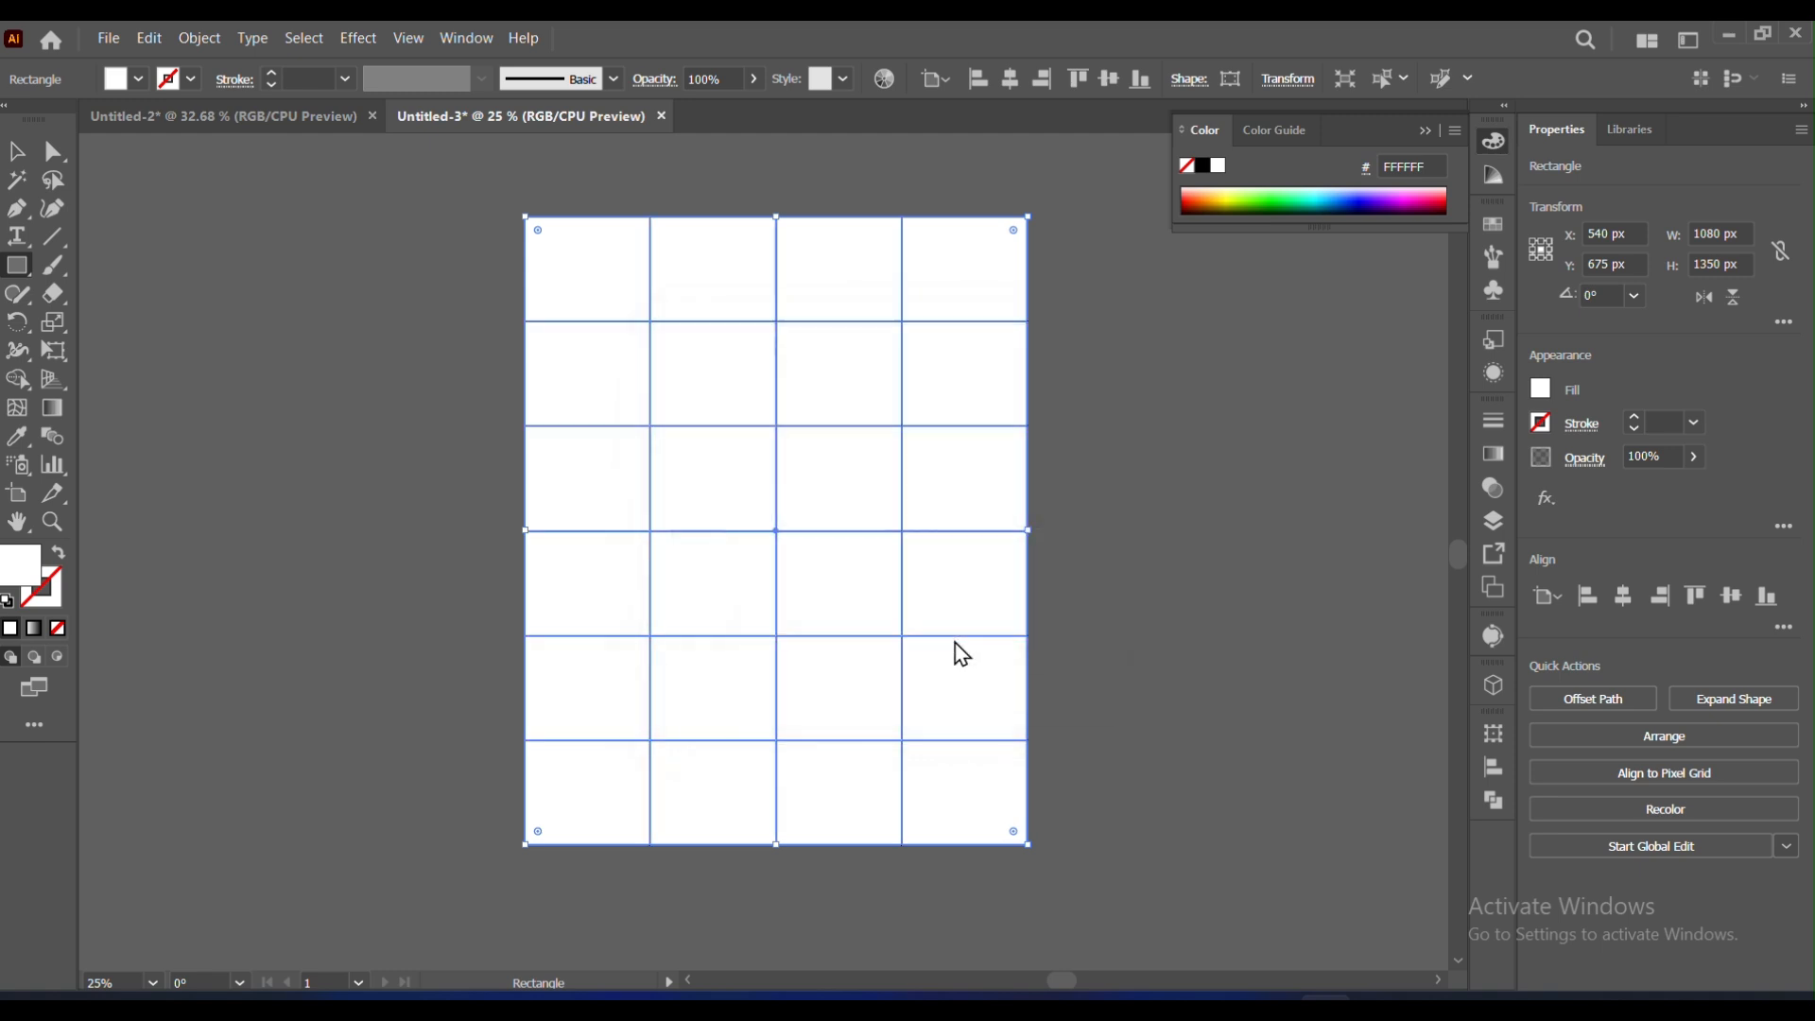
pyautogui.rightClick(903, 518)
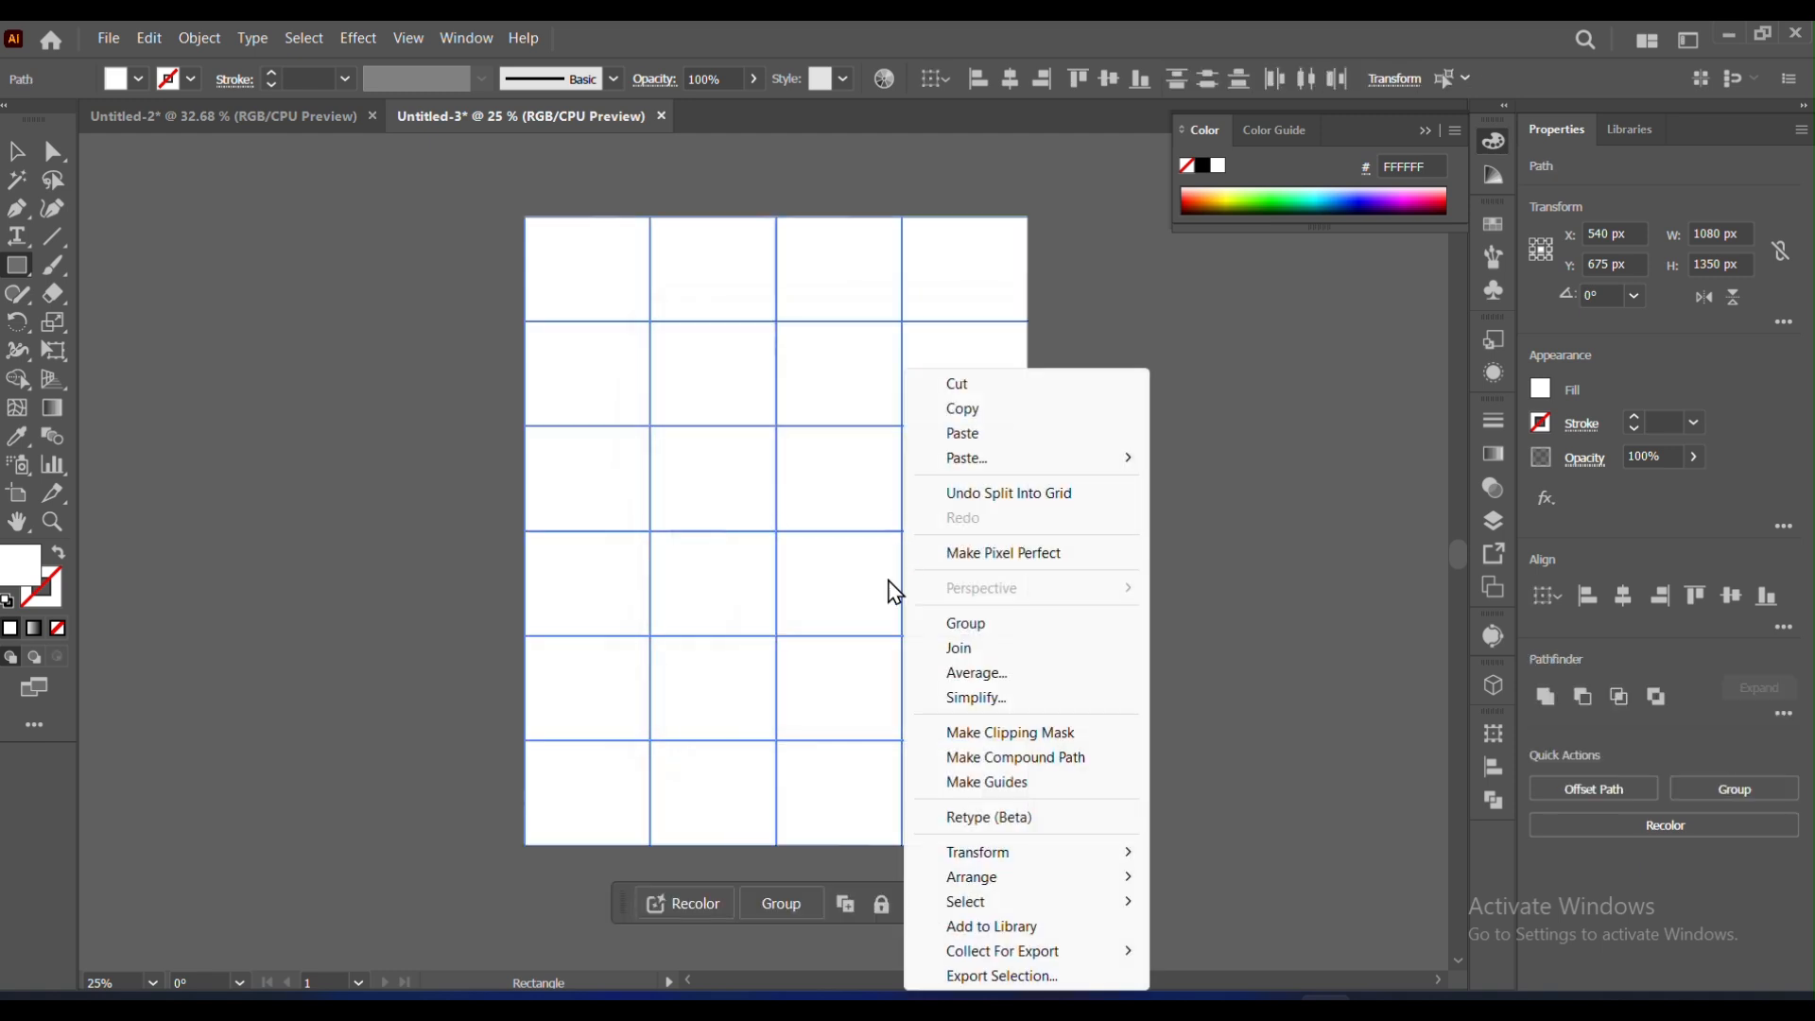
pyautogui.click(956, 624)
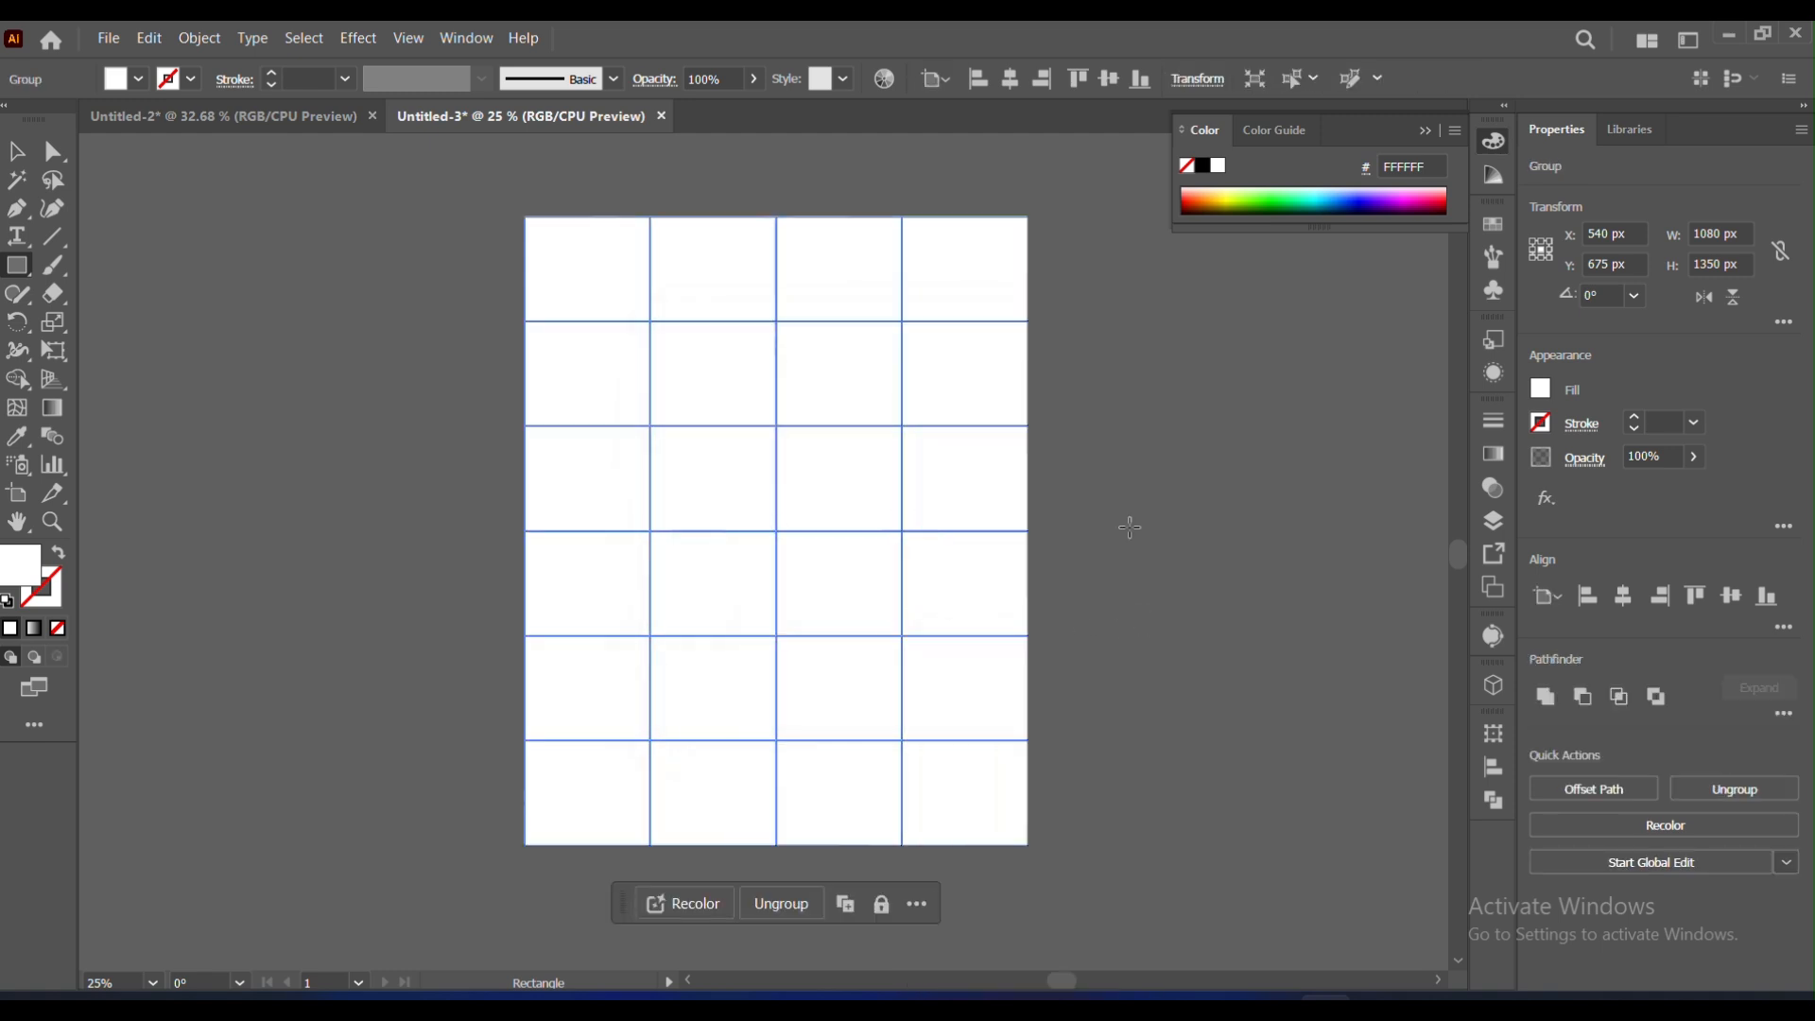
# Step: Paste the copied rectangle in front of the grid and fill it with orange F7941D
pyautogui.click(149, 38)
pyautogui.click(193, 198)
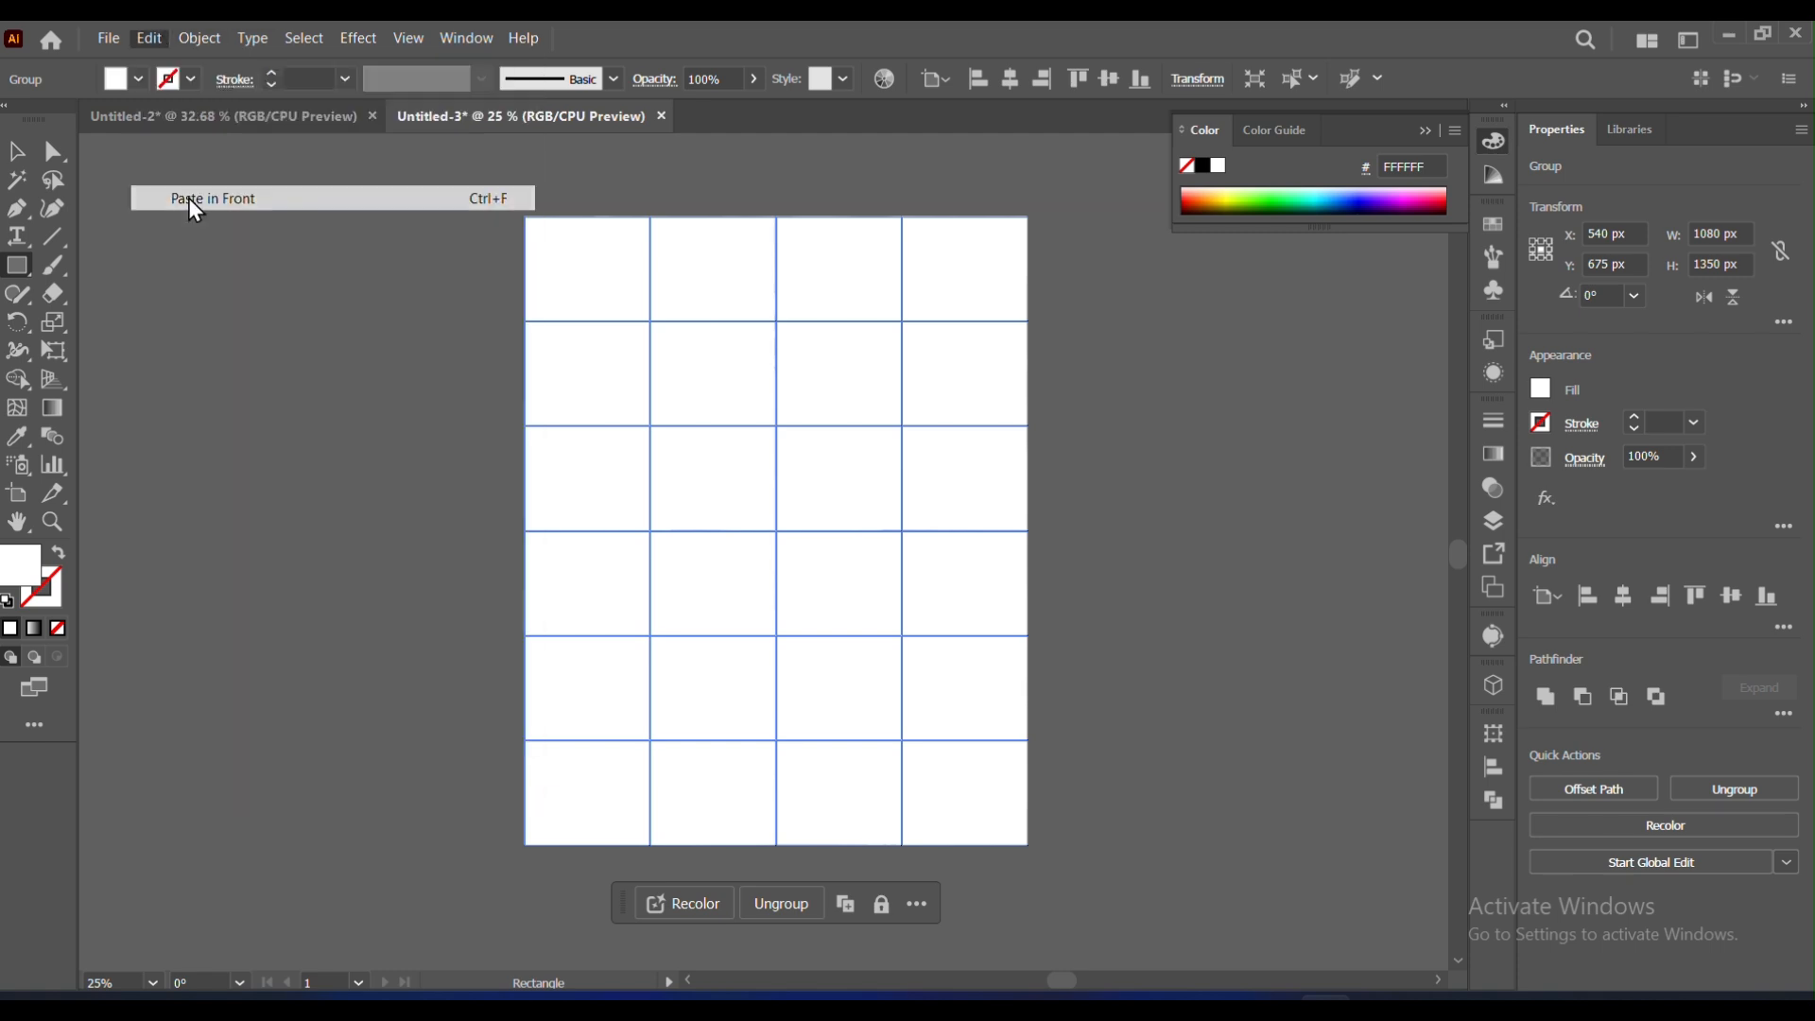
pyautogui.click(137, 81)
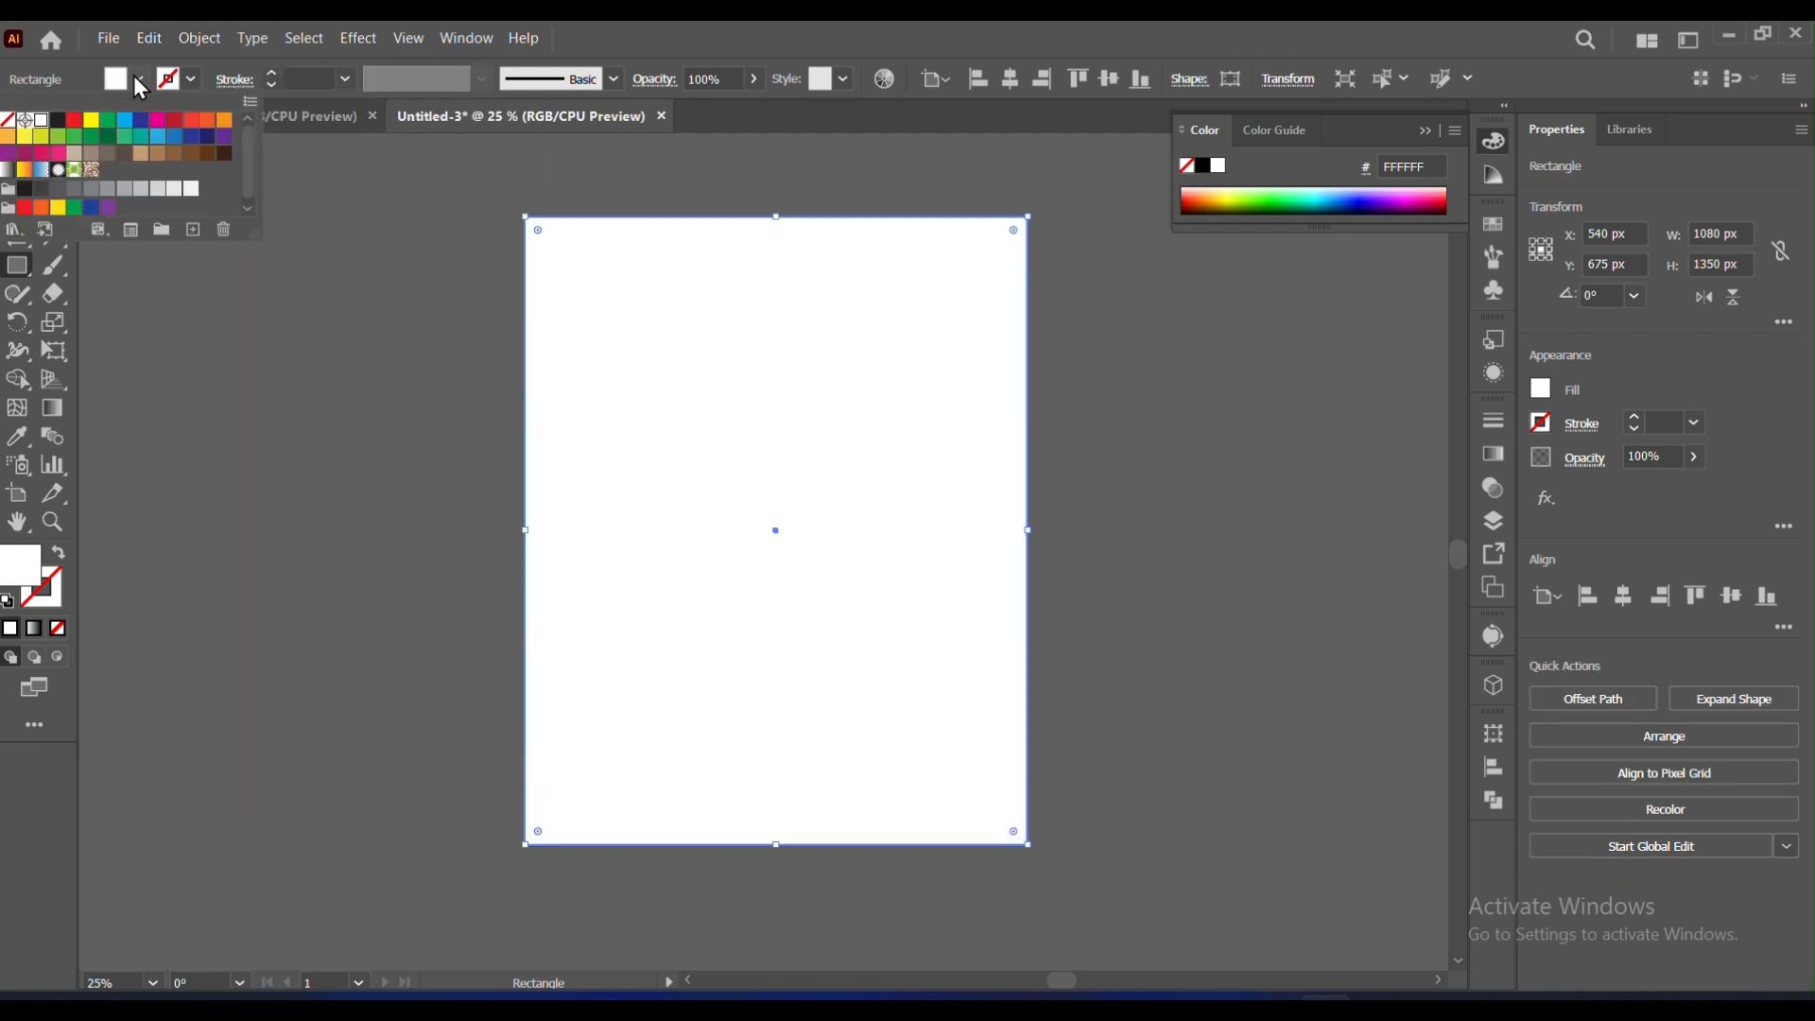
pyautogui.click(224, 121)
# Step: Send the orange rectangle backward so it sits behind the white grid, and clear the selection
pyautogui.rightClick(785, 401)
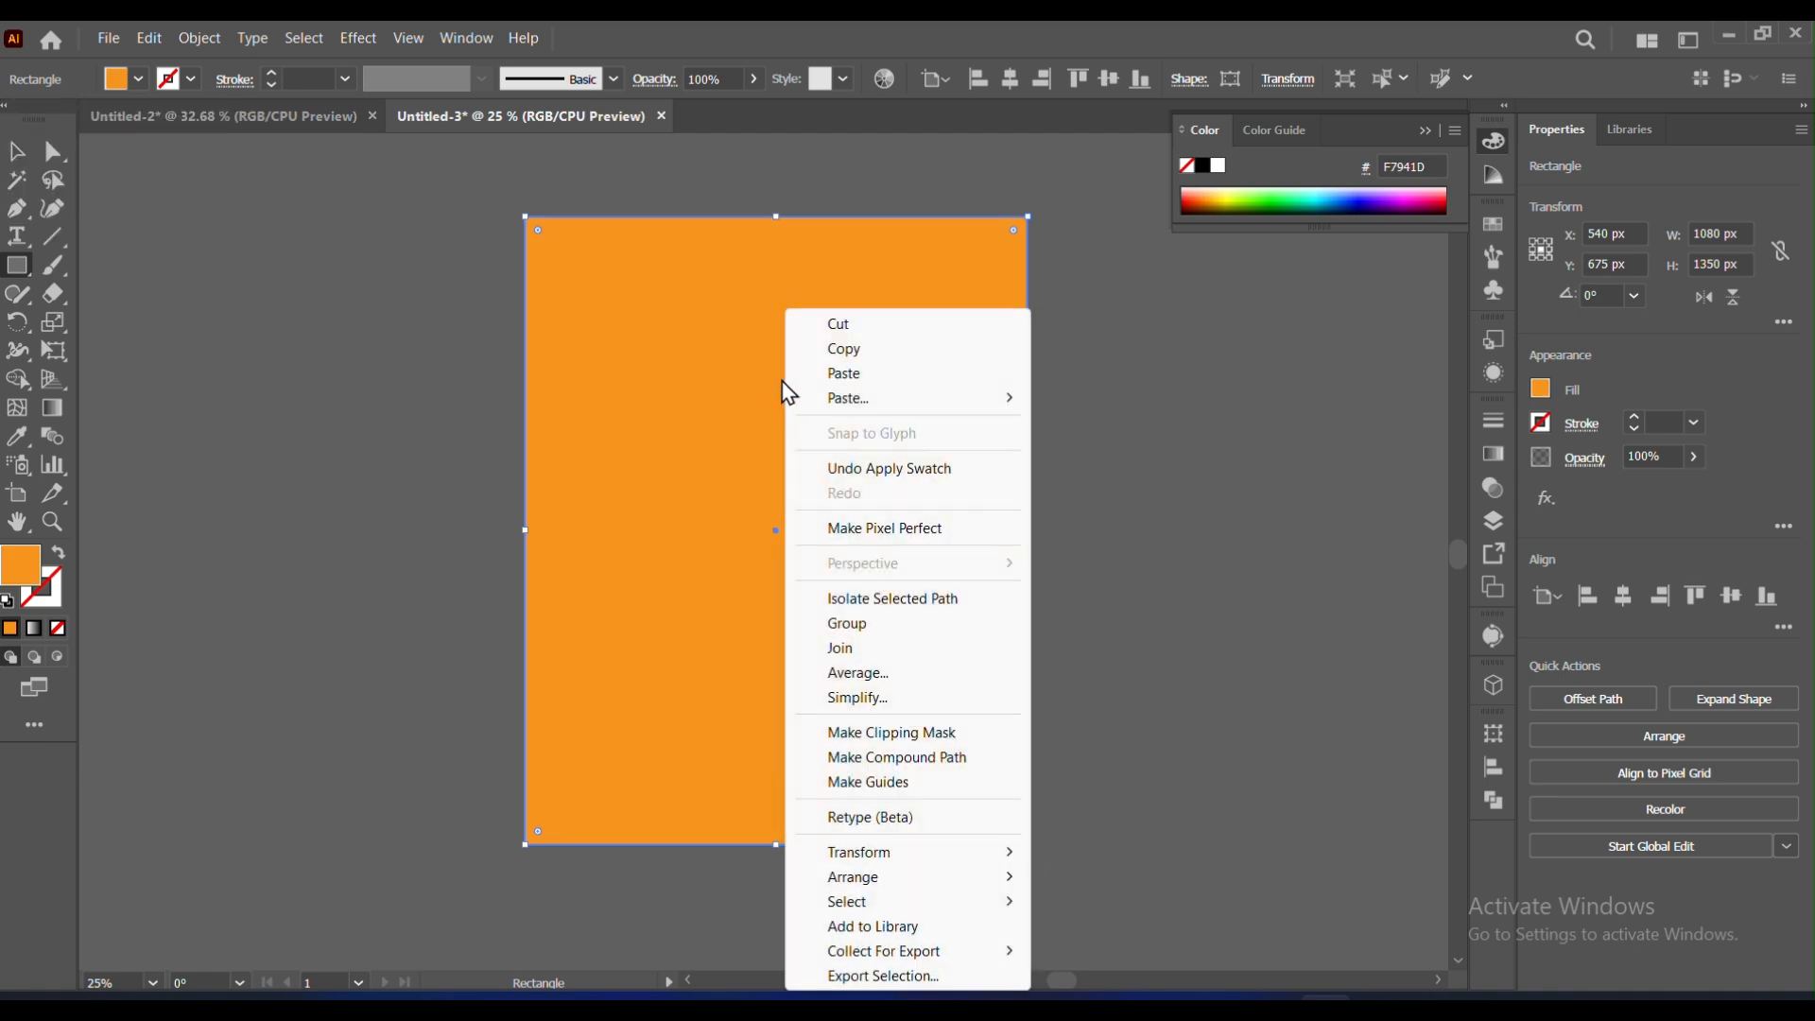
pyautogui.moveTo(881, 879)
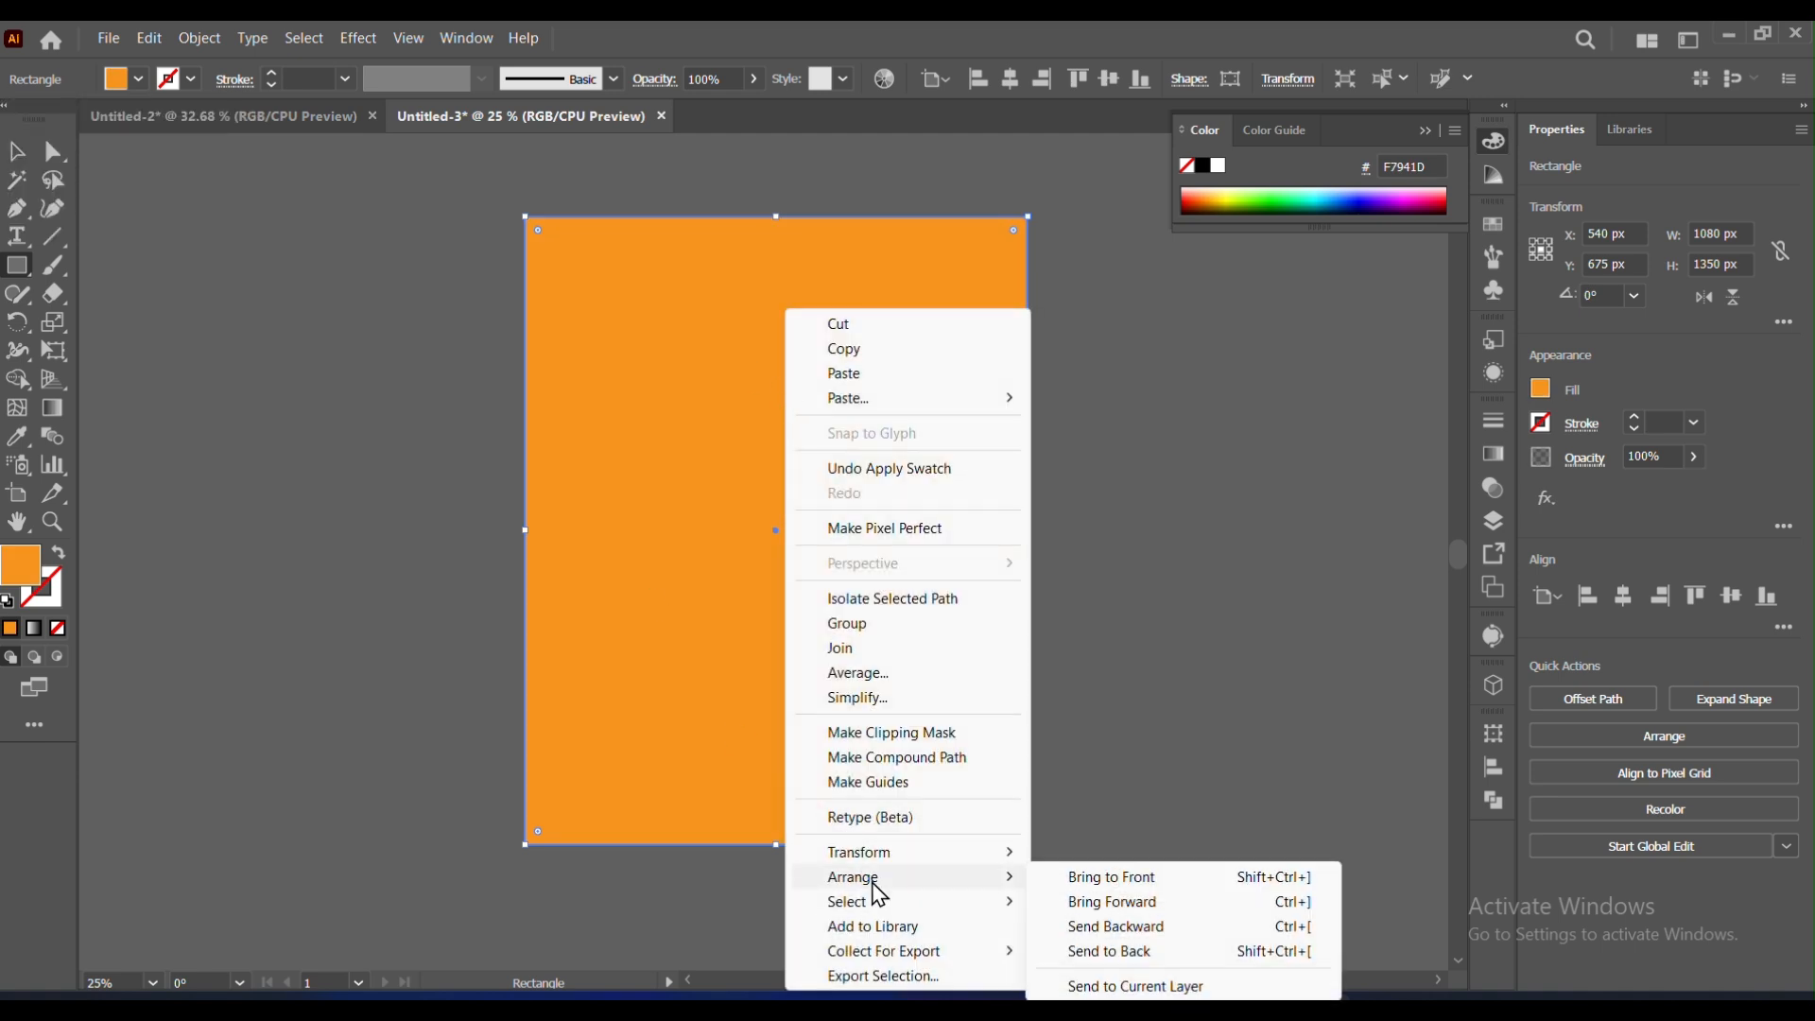
pyautogui.click(1093, 929)
pyautogui.press('v')
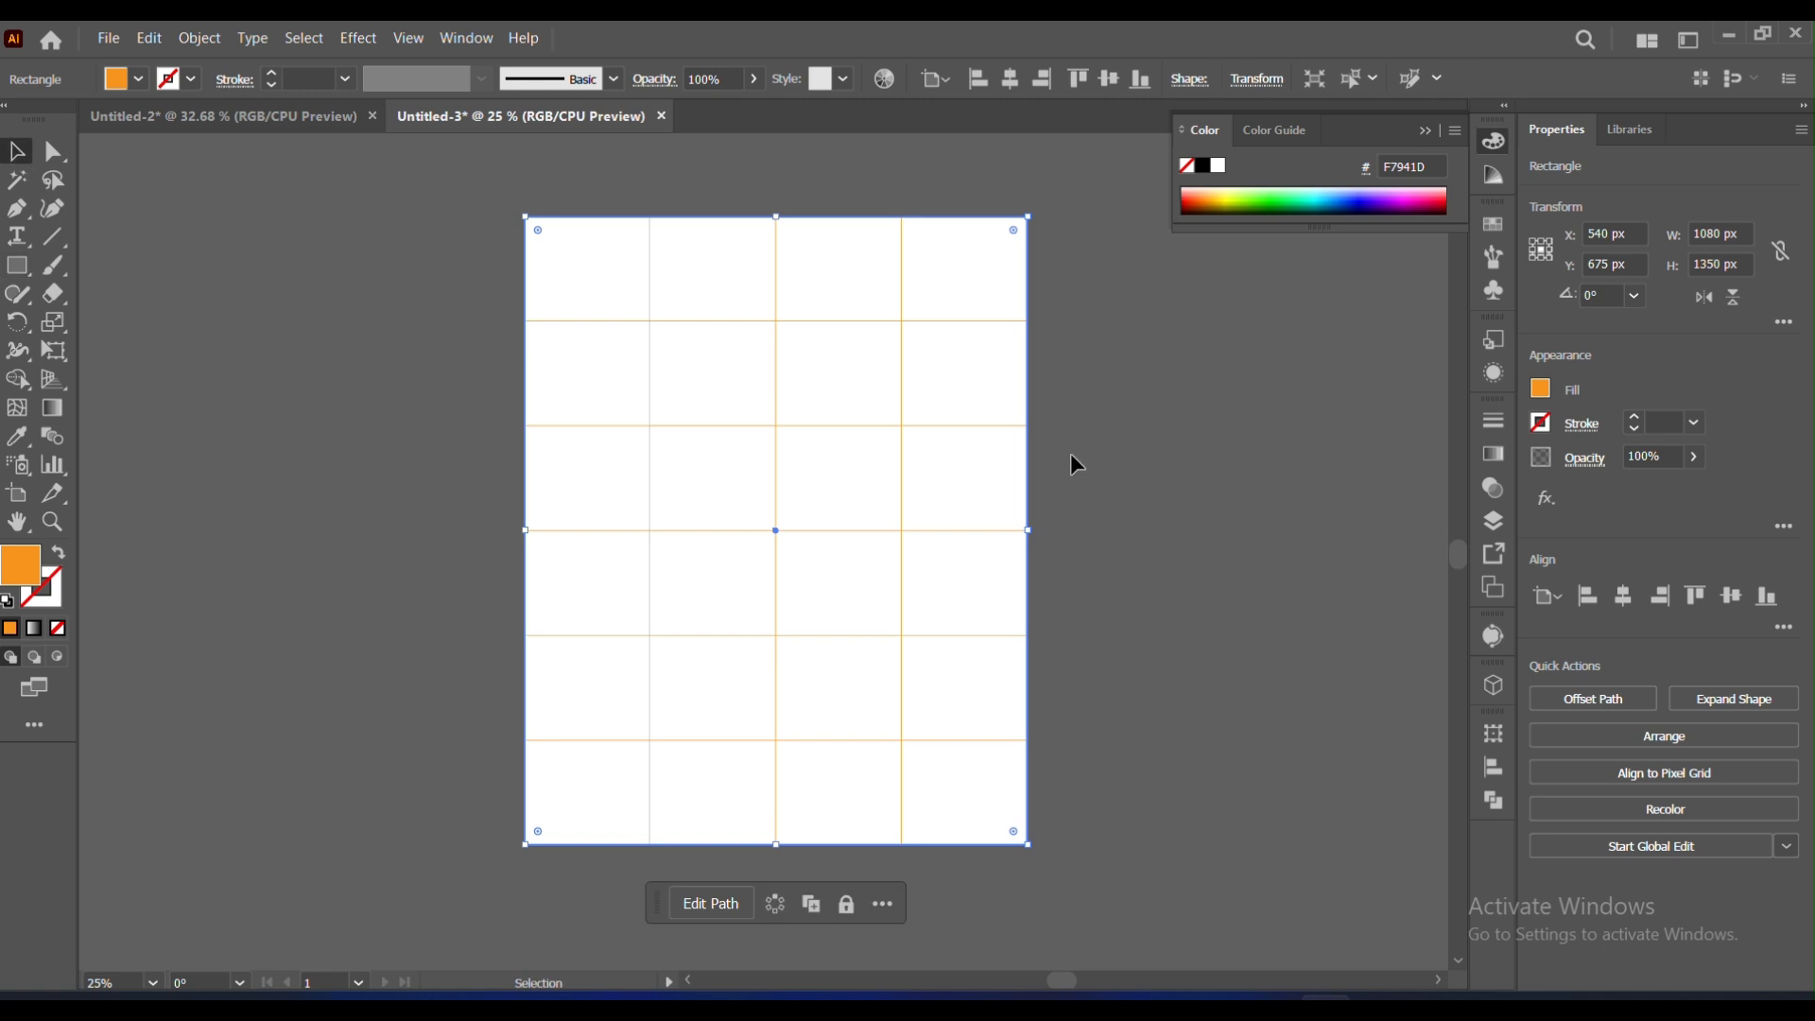
pyautogui.click(1135, 482)
# Step: Select the white grid group together with the orange rectangle and apply the Divide pathfinder to them
pyautogui.click(898, 501)
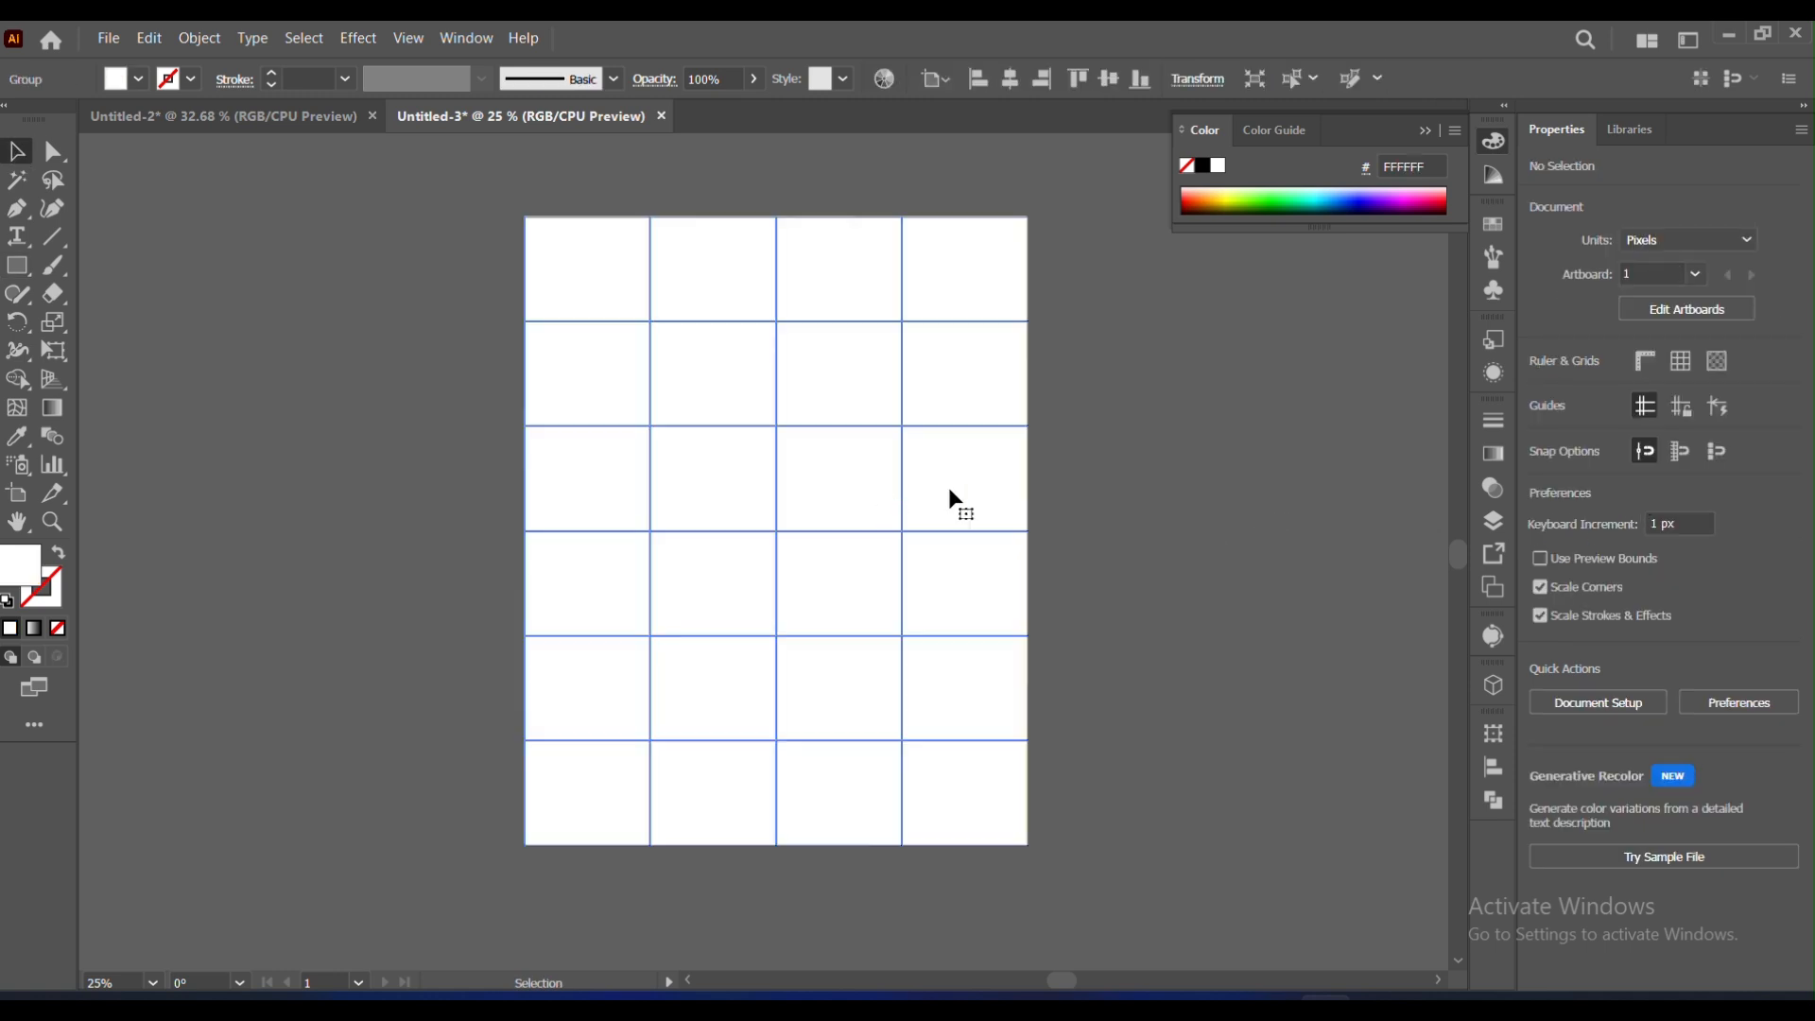
pyautogui.click(1493, 520)
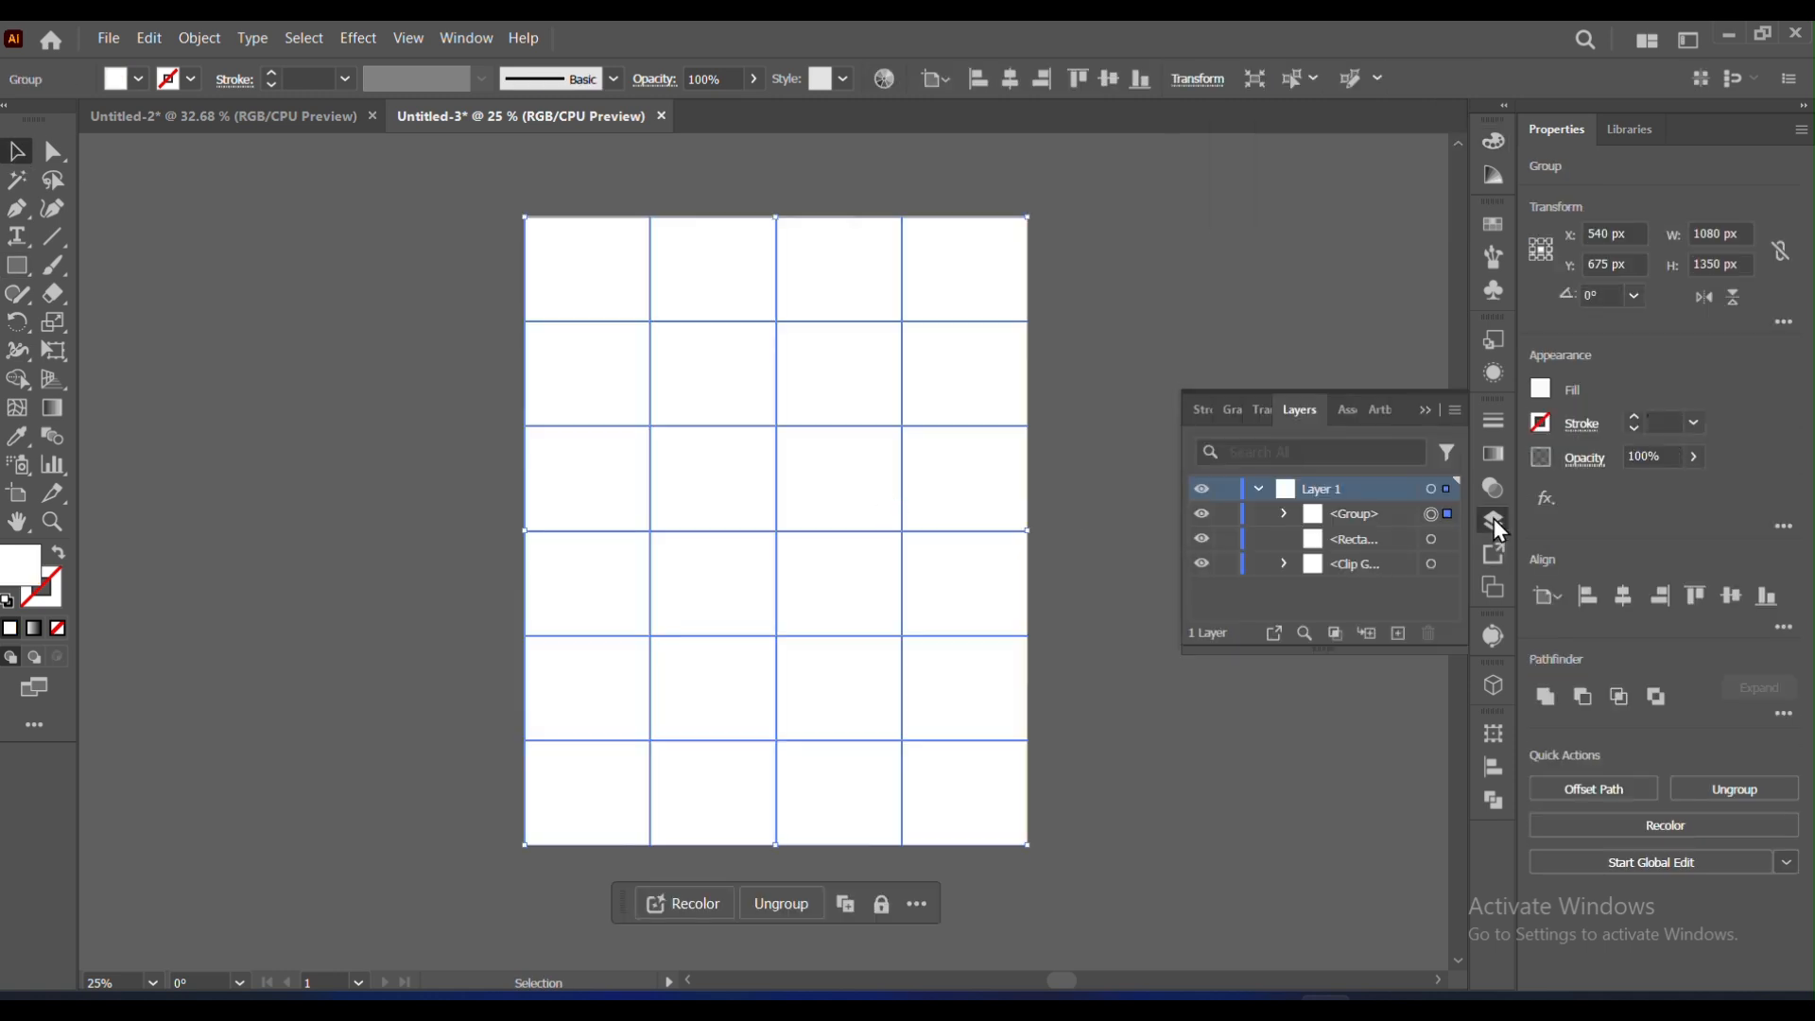
pyautogui.keyDown('shift'); pyautogui.click(1430, 540); pyautogui.keyUp('shift')
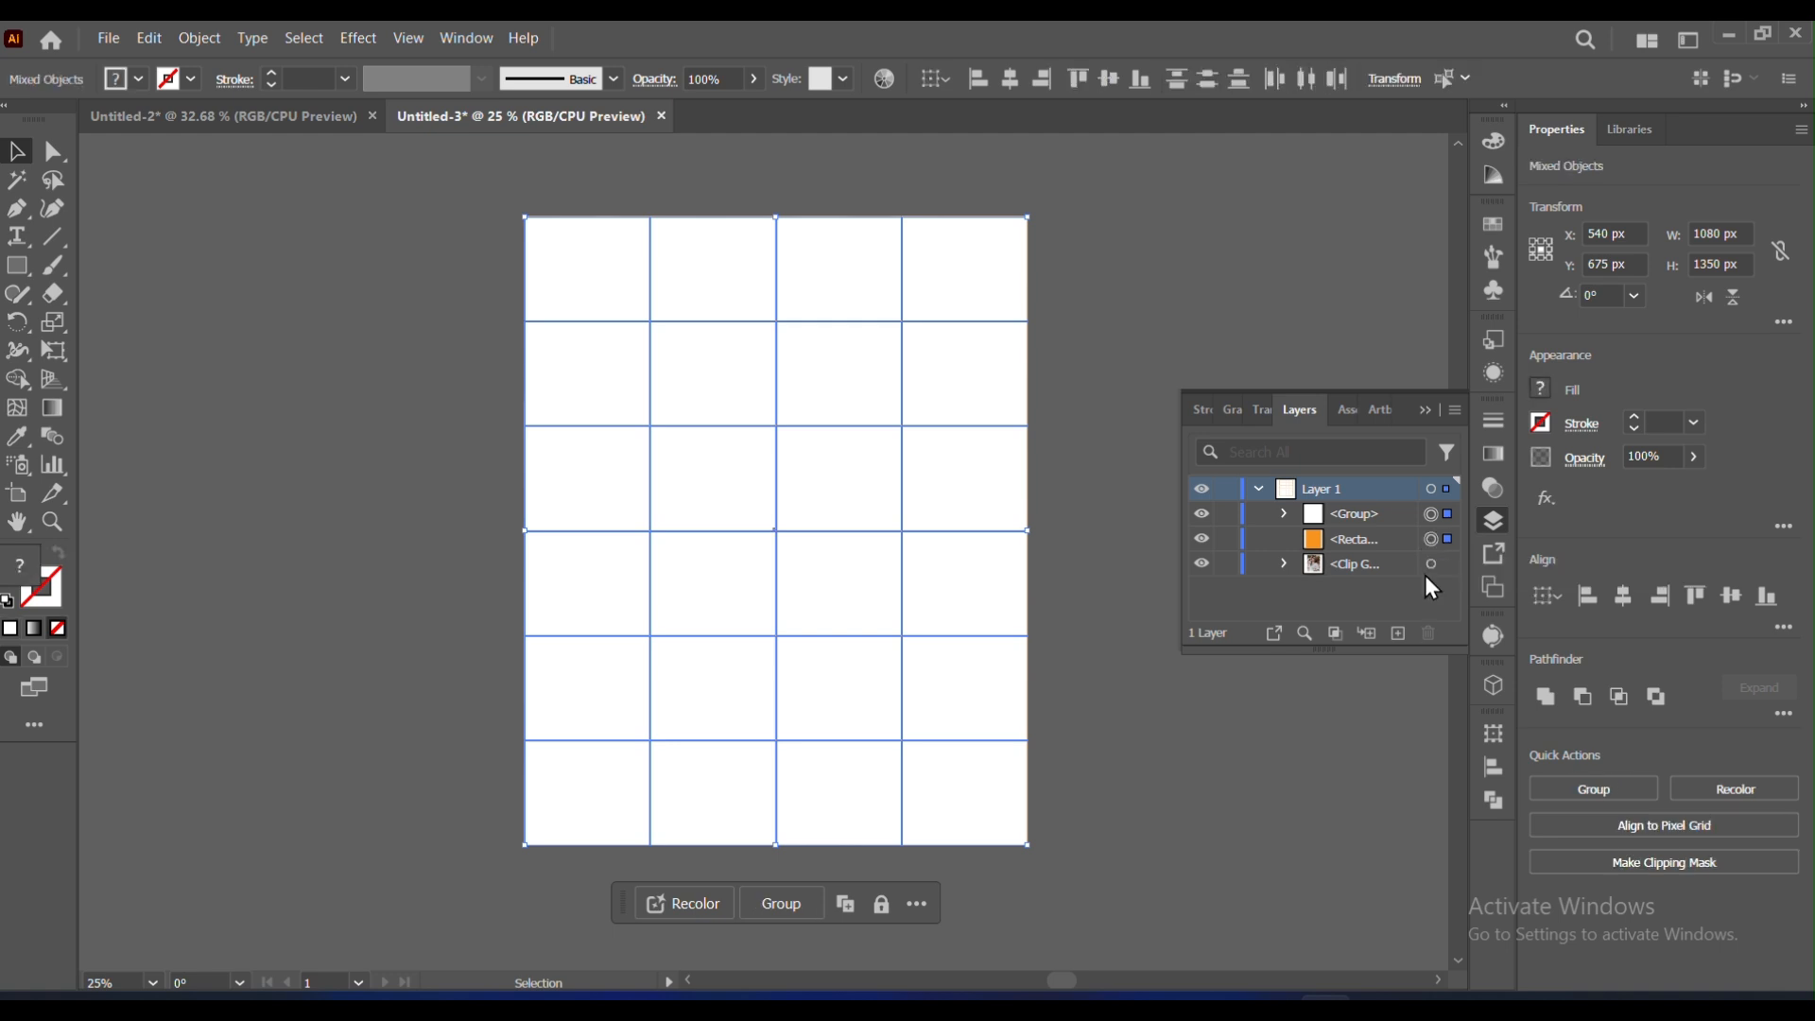
pyautogui.click(1425, 414)
pyautogui.click(1491, 803)
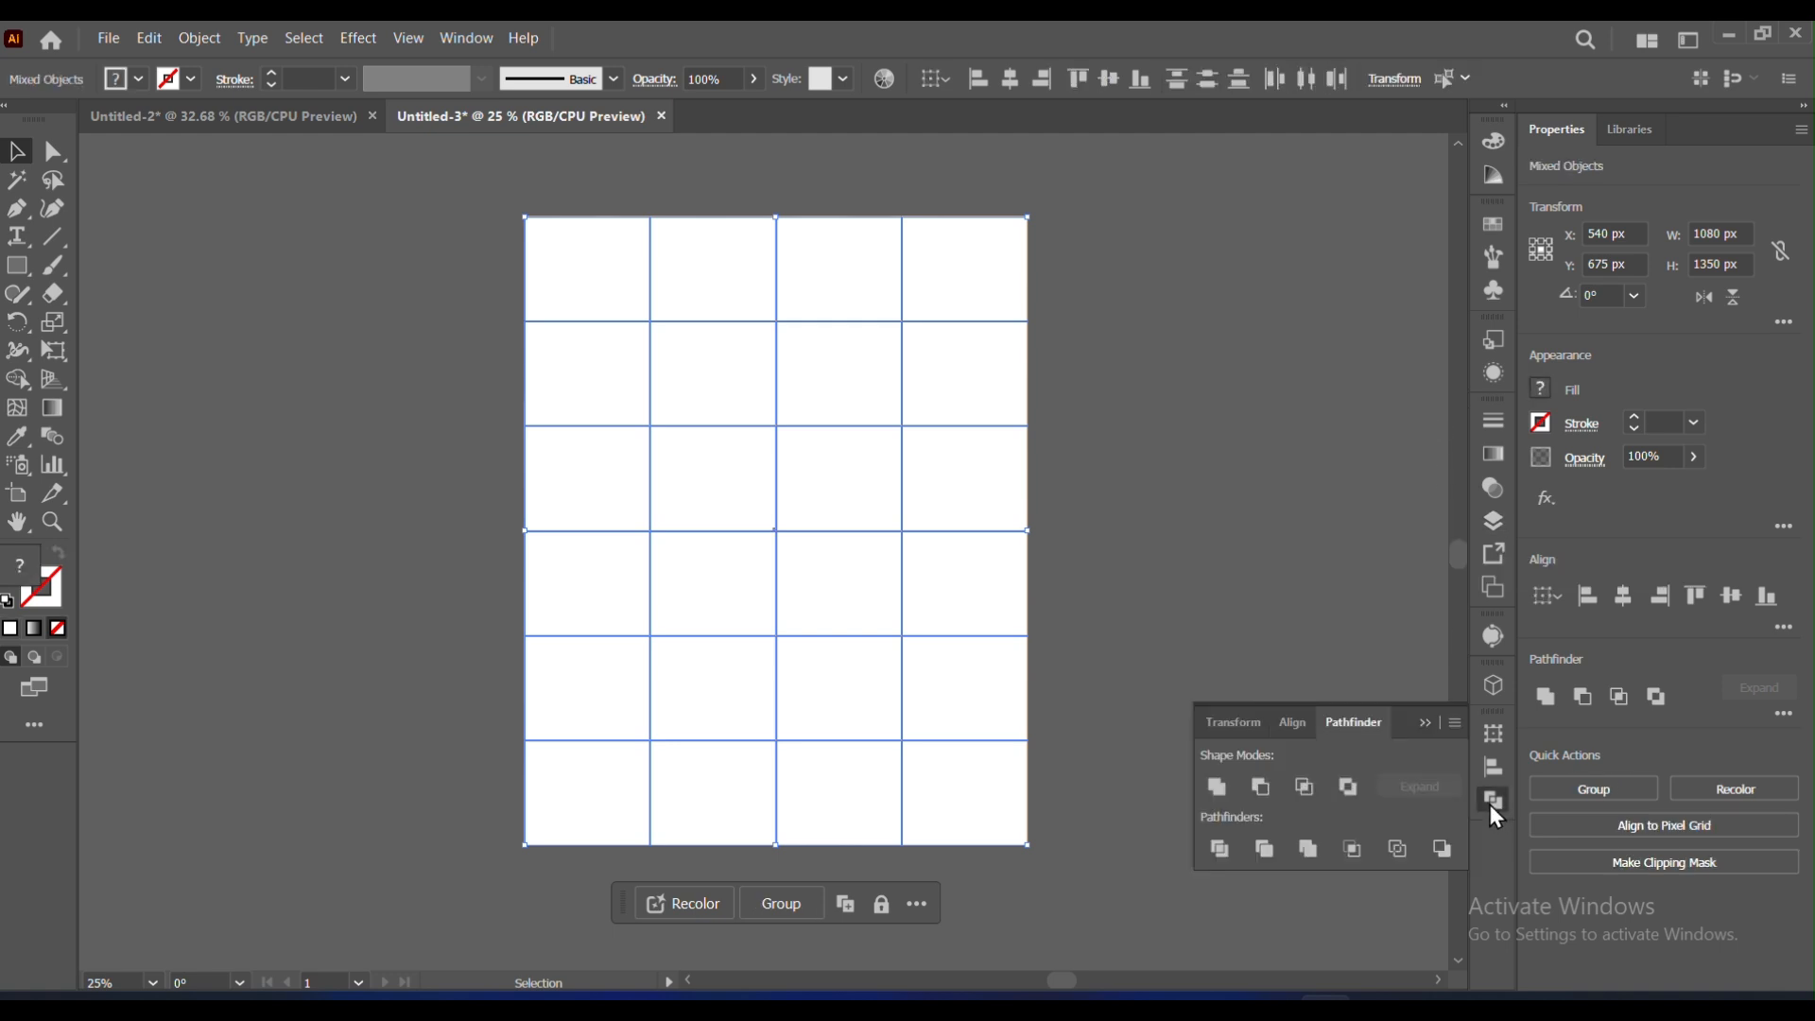
pyautogui.click(1229, 852)
pyautogui.click(1427, 724)
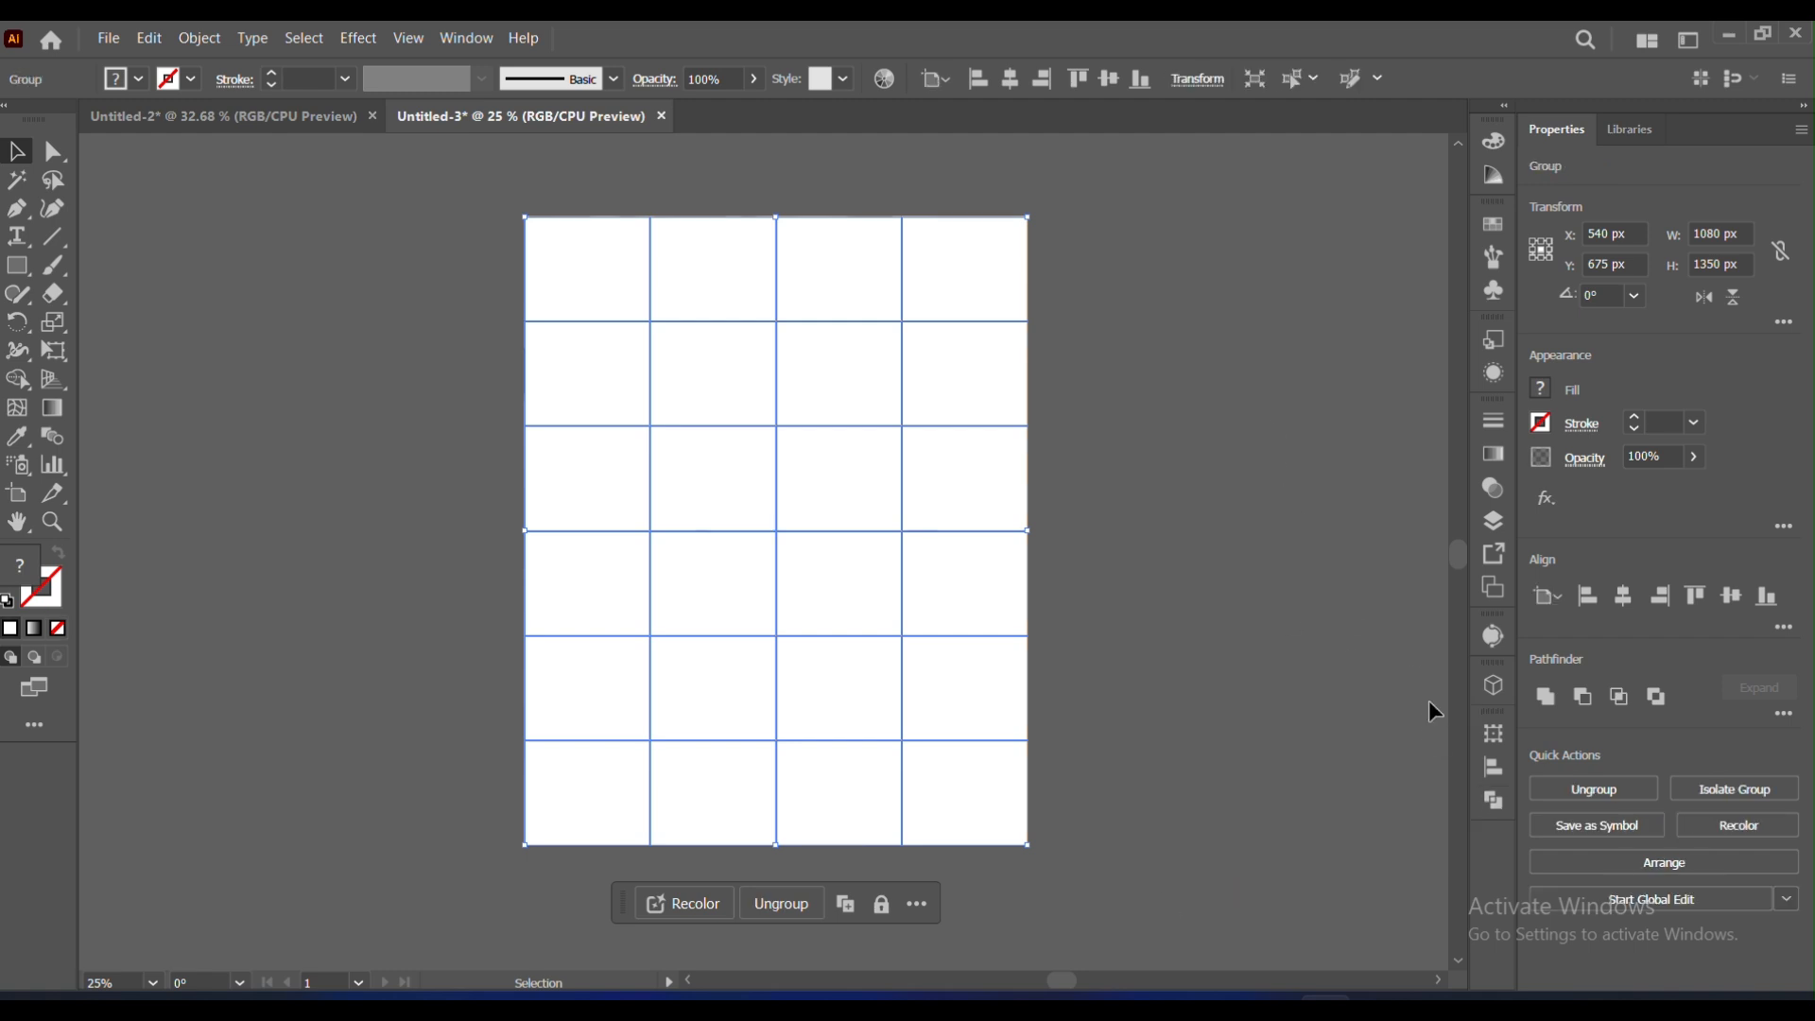
# Step: Isolate the divided group, select all its white cells with the Magic Wand tool and cut them
pyautogui.click(1112, 501)
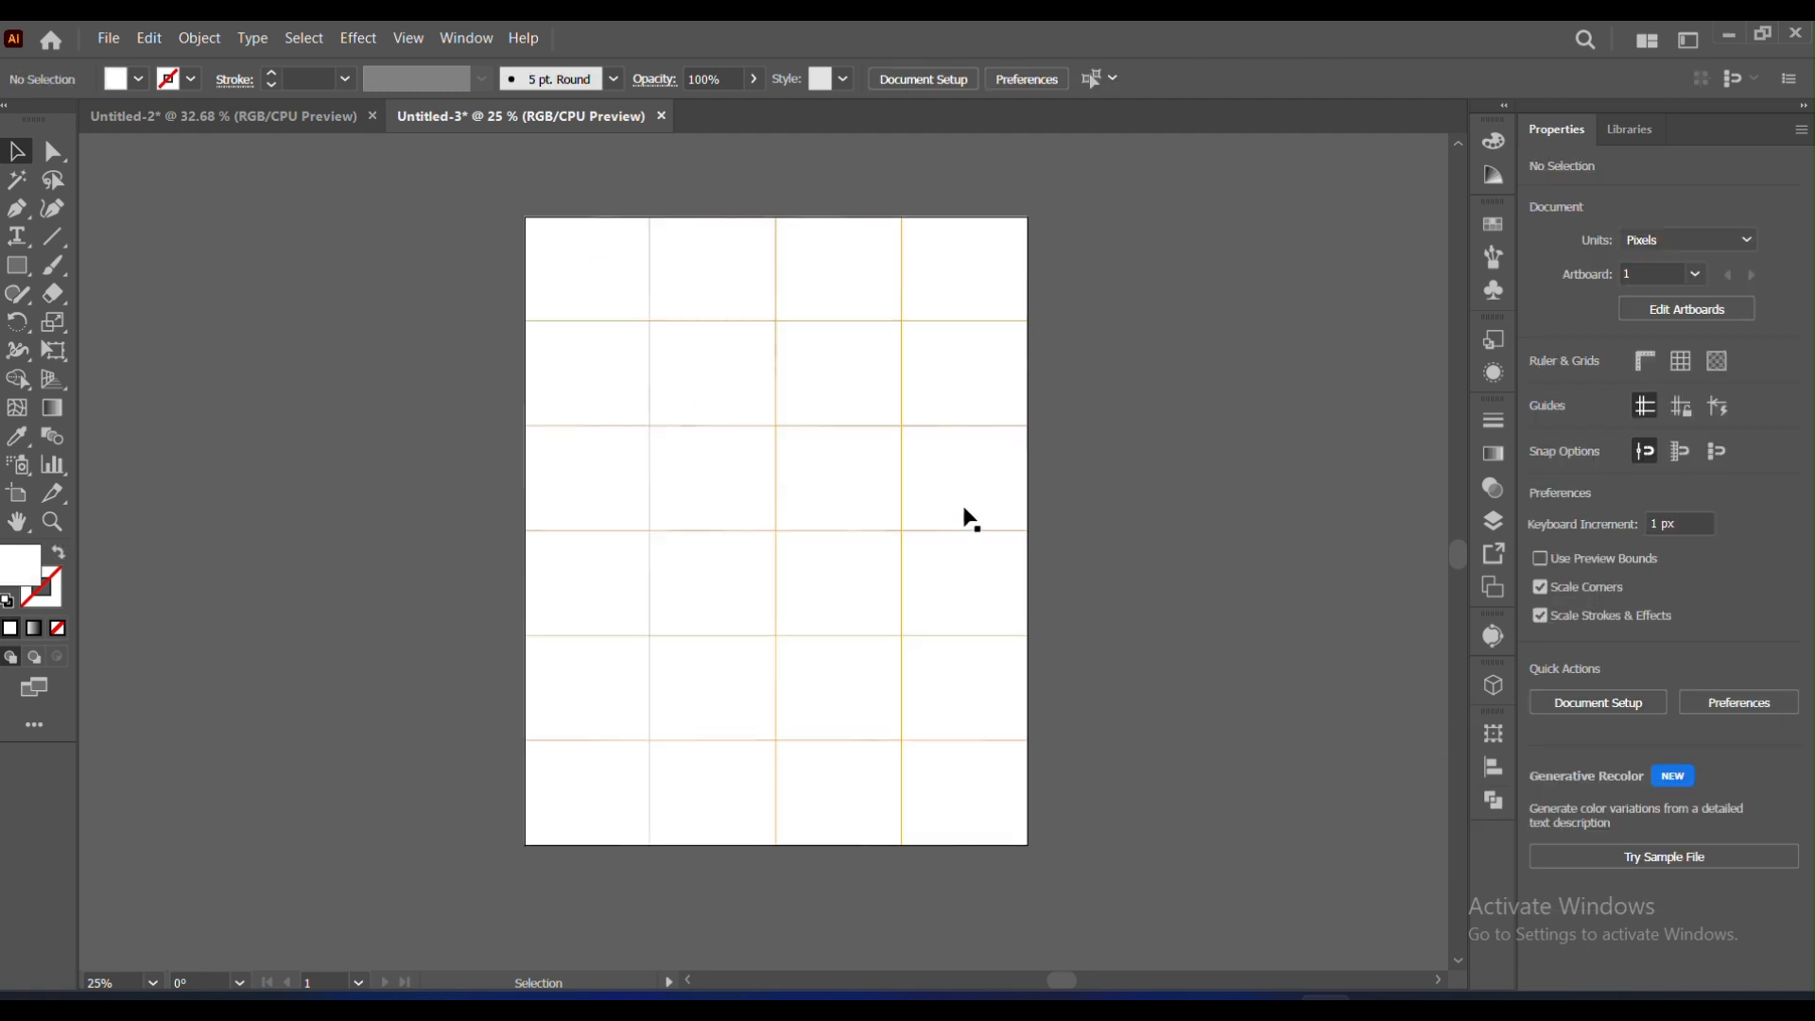
pyautogui.click(964, 517)
pyautogui.doubleClick(965, 516)
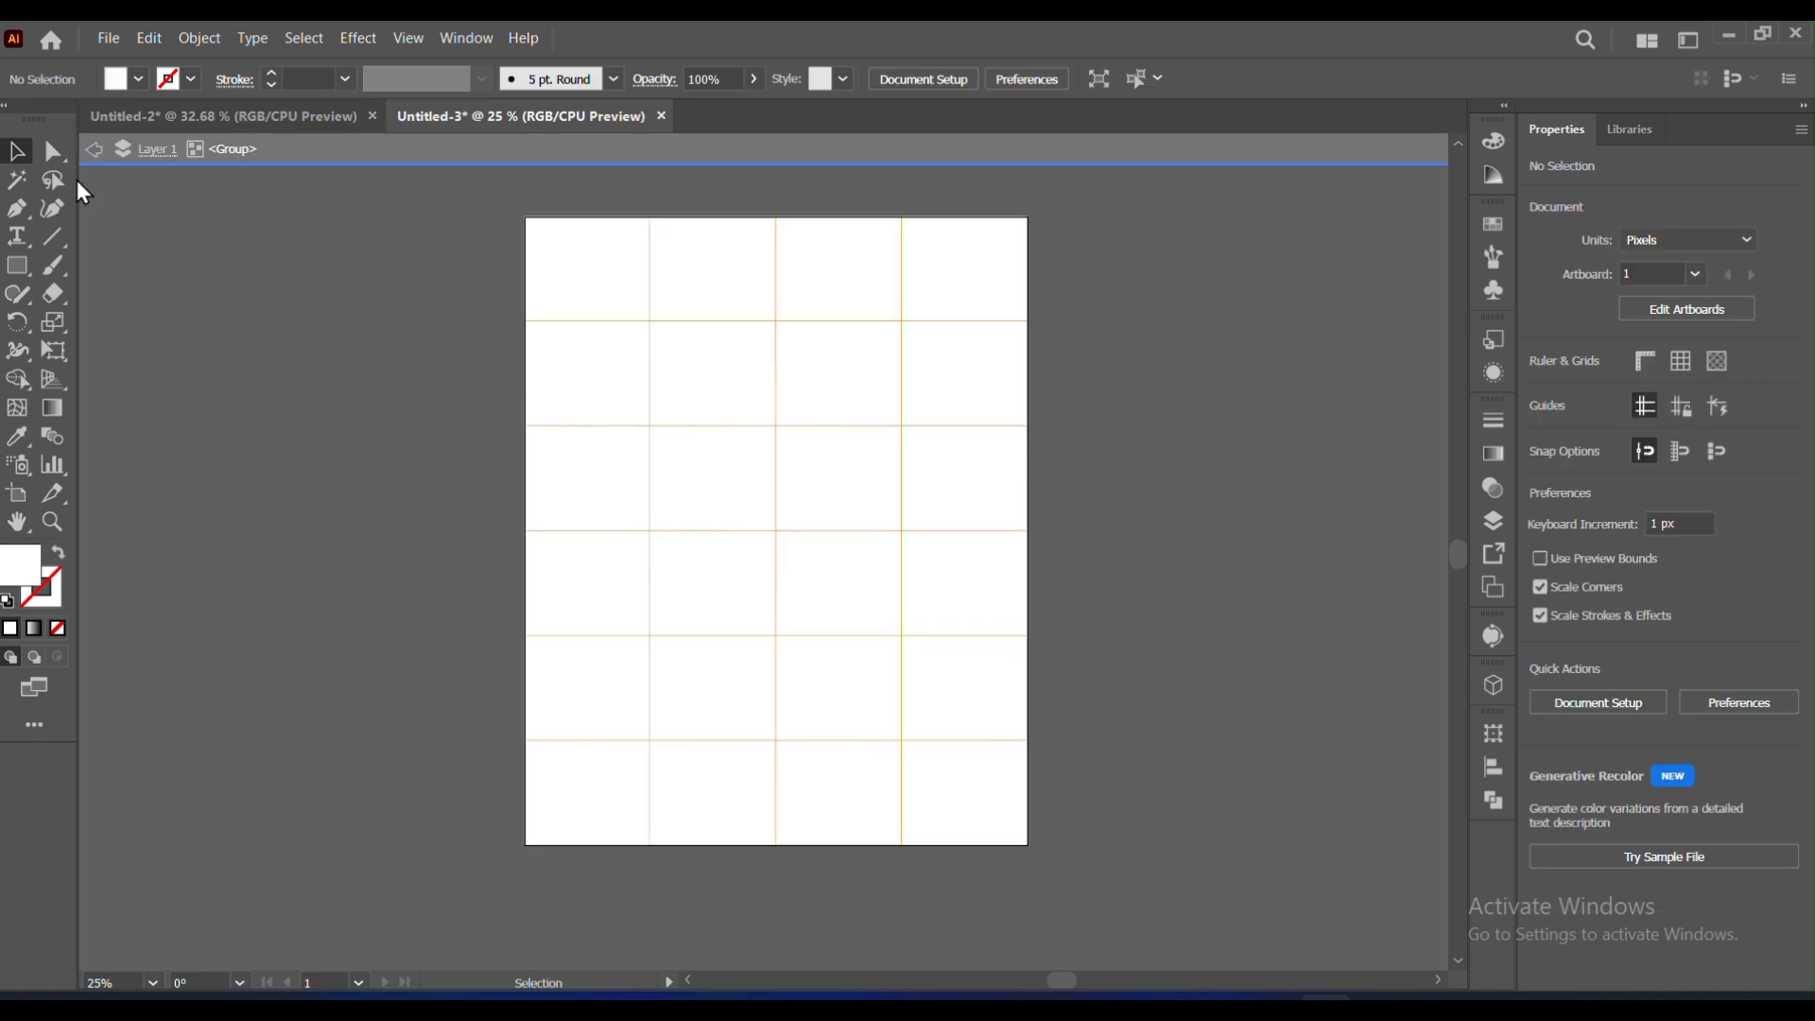
pyautogui.click(17, 180)
pyautogui.click(587, 275)
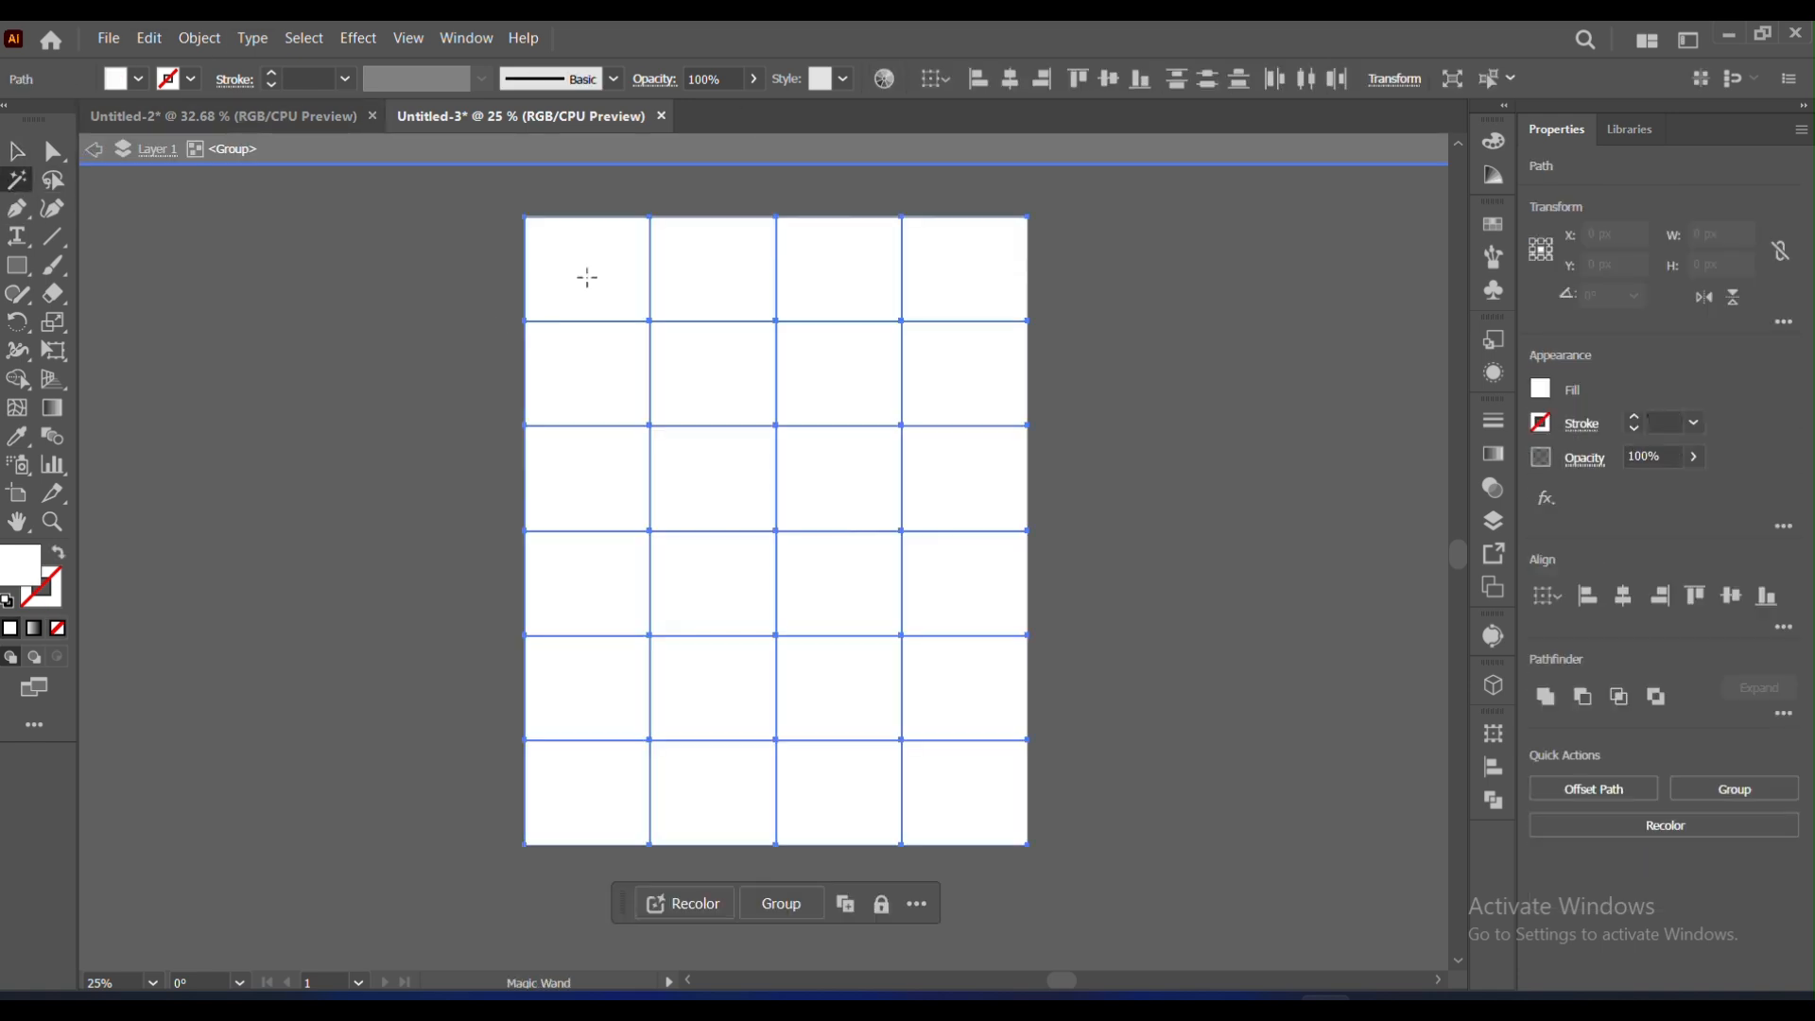
pyautogui.click(150, 38)
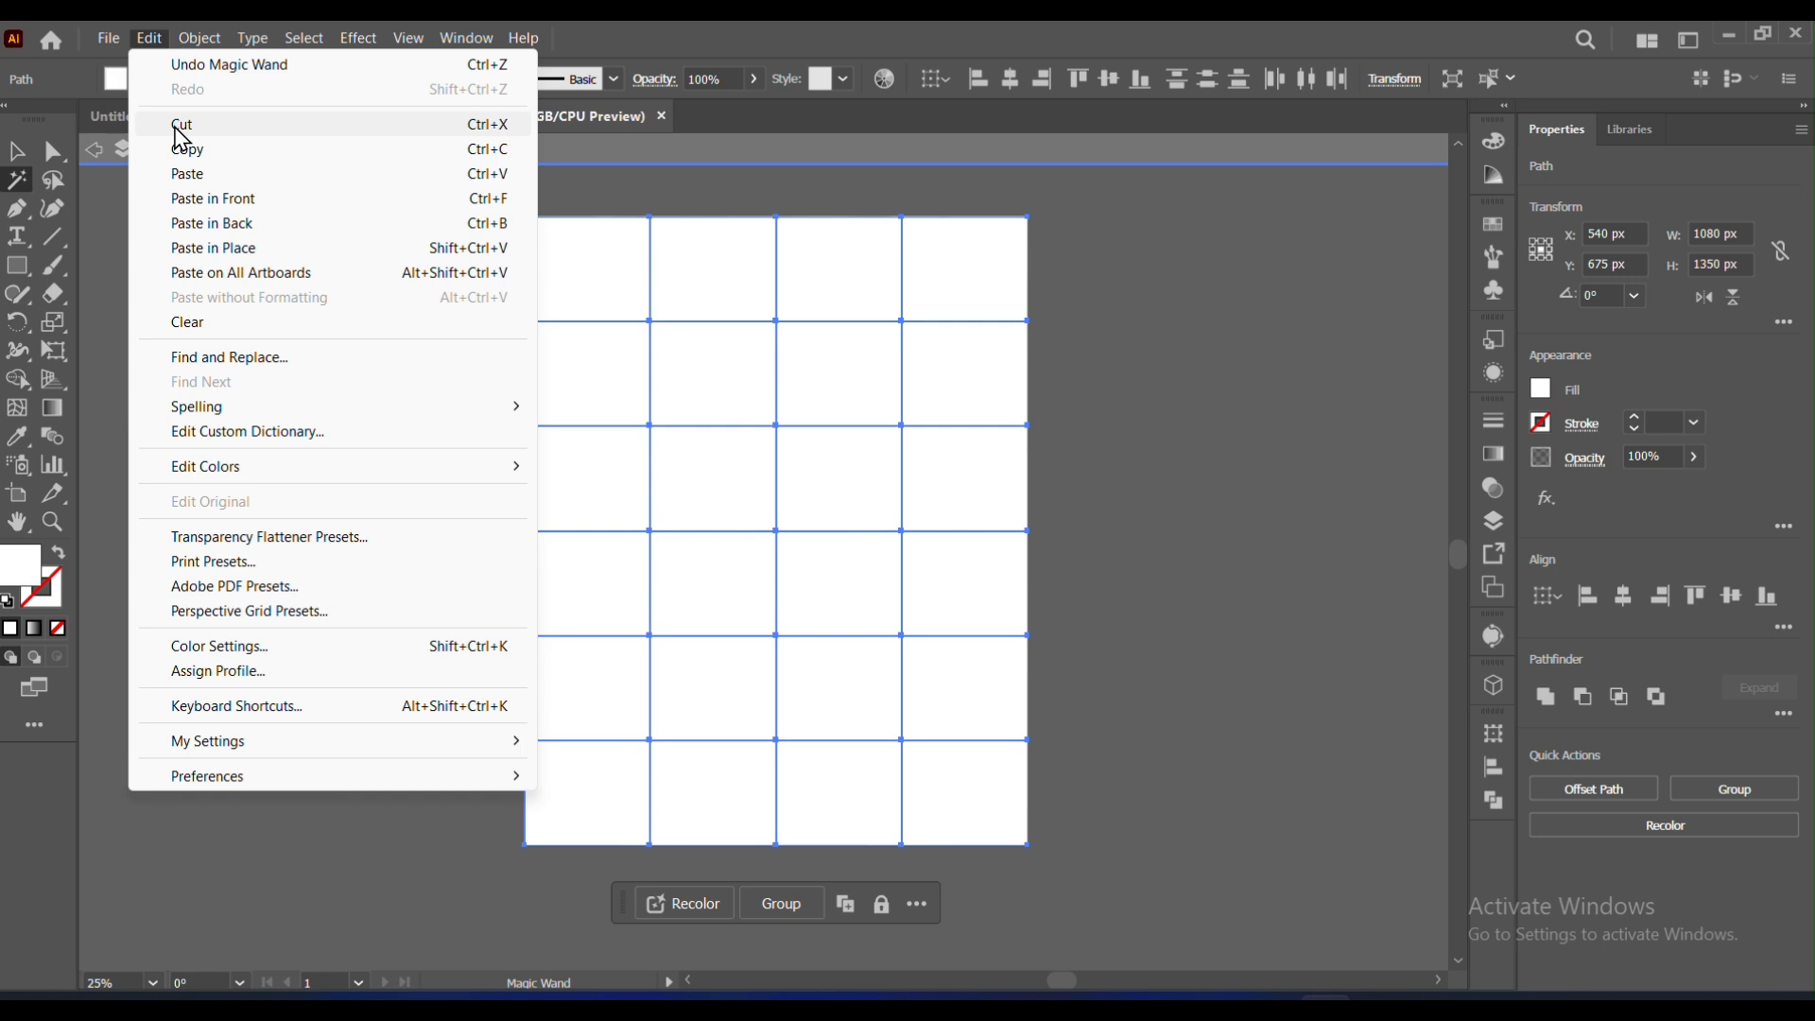
pyautogui.click(210, 129)
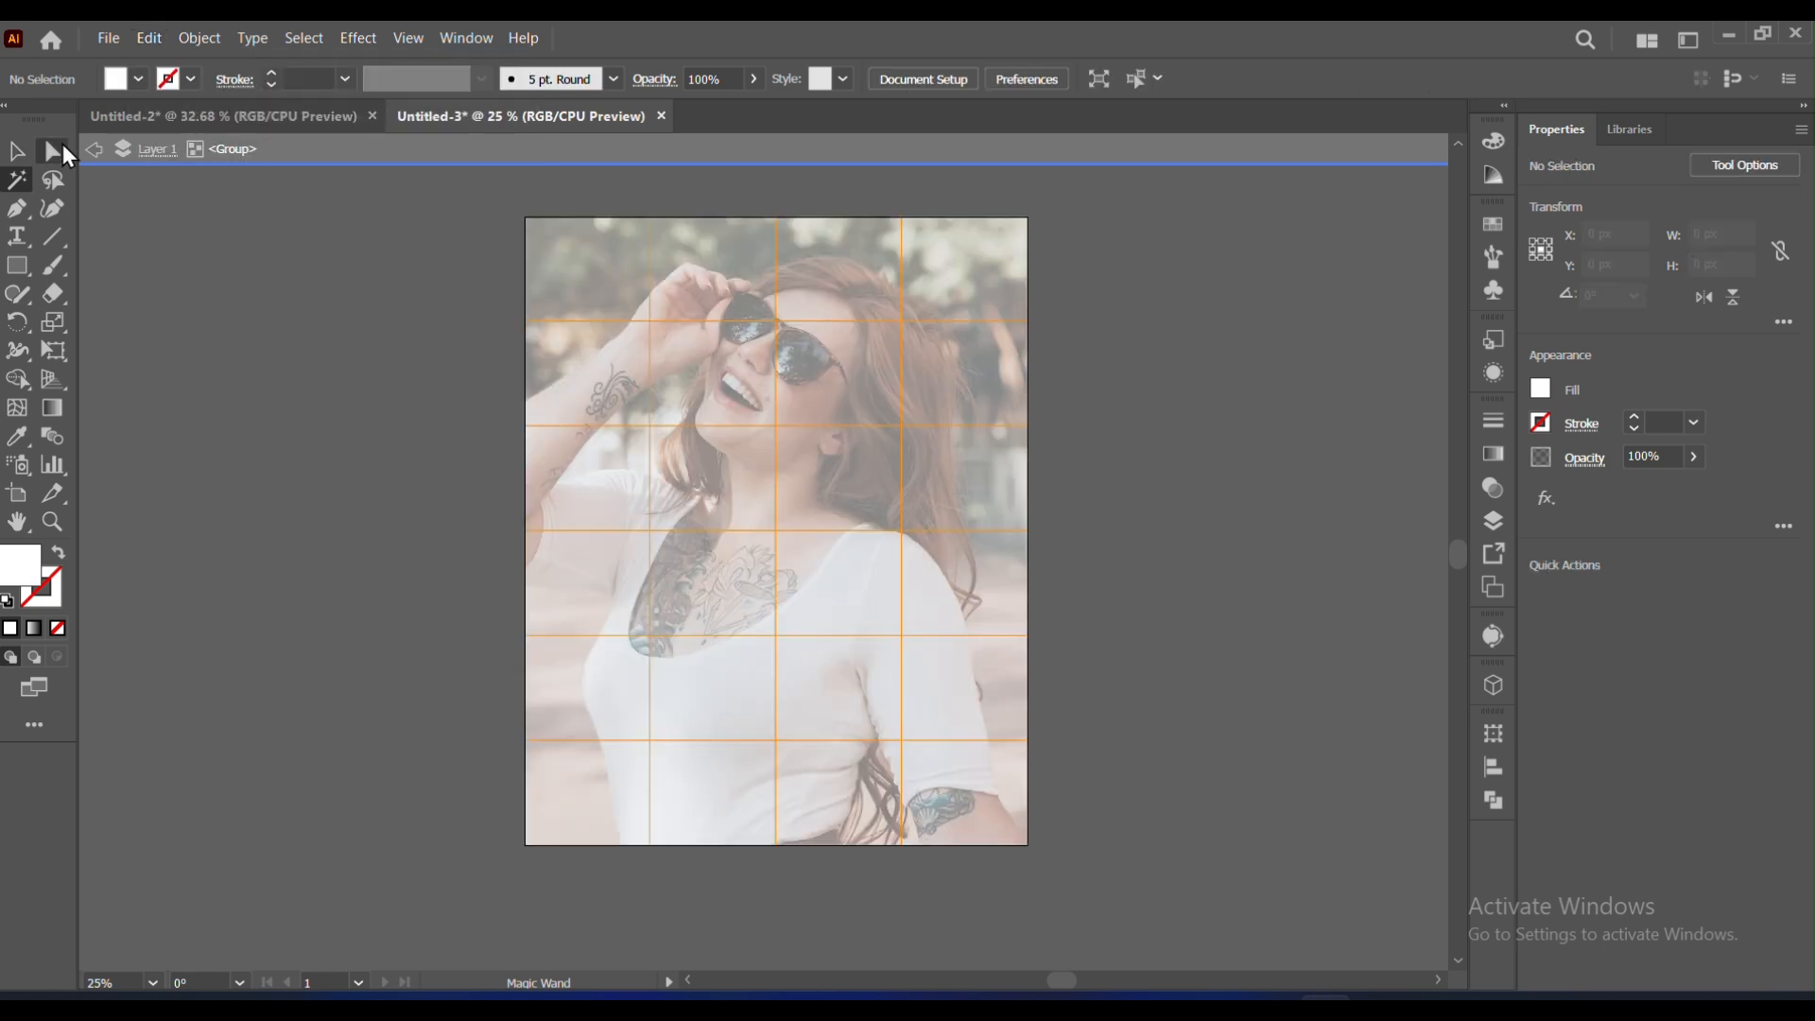
# Step: Exit the group's isolation and change the orange grid lines' fill to white
pyautogui.click(94, 149)
pyautogui.click(17, 152)
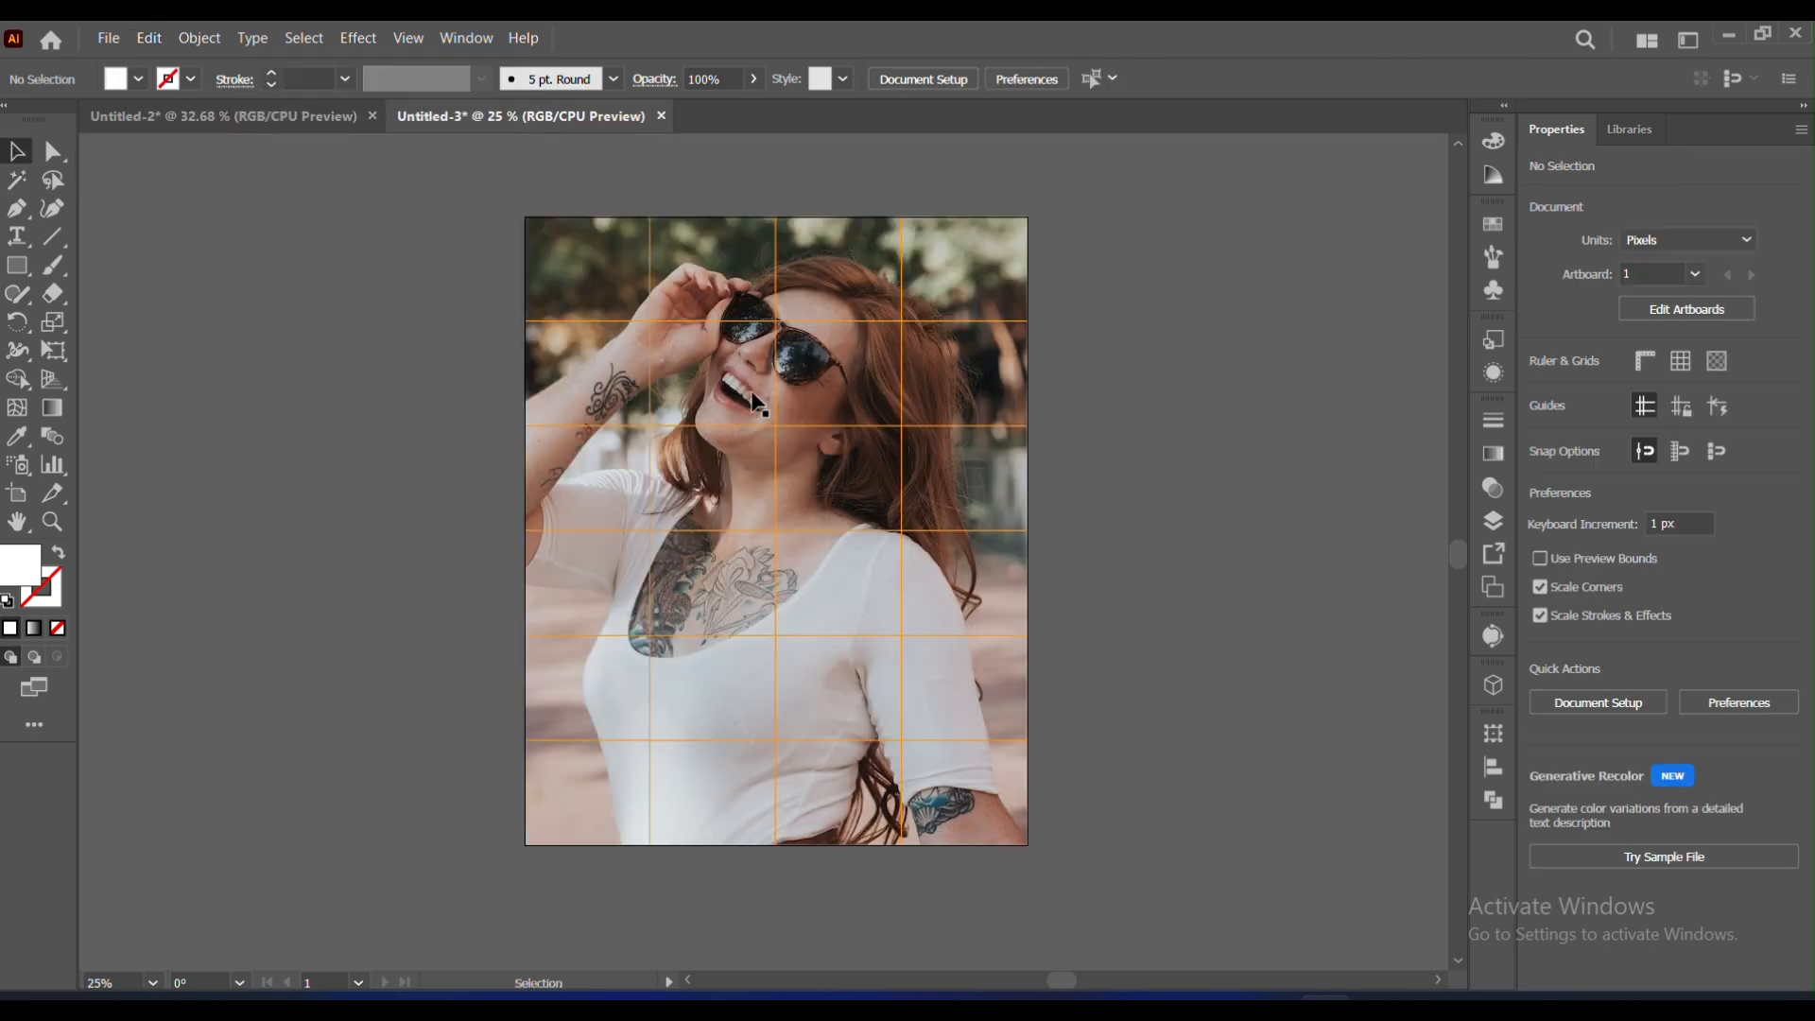
pyautogui.click(779, 338)
pyautogui.click(138, 79)
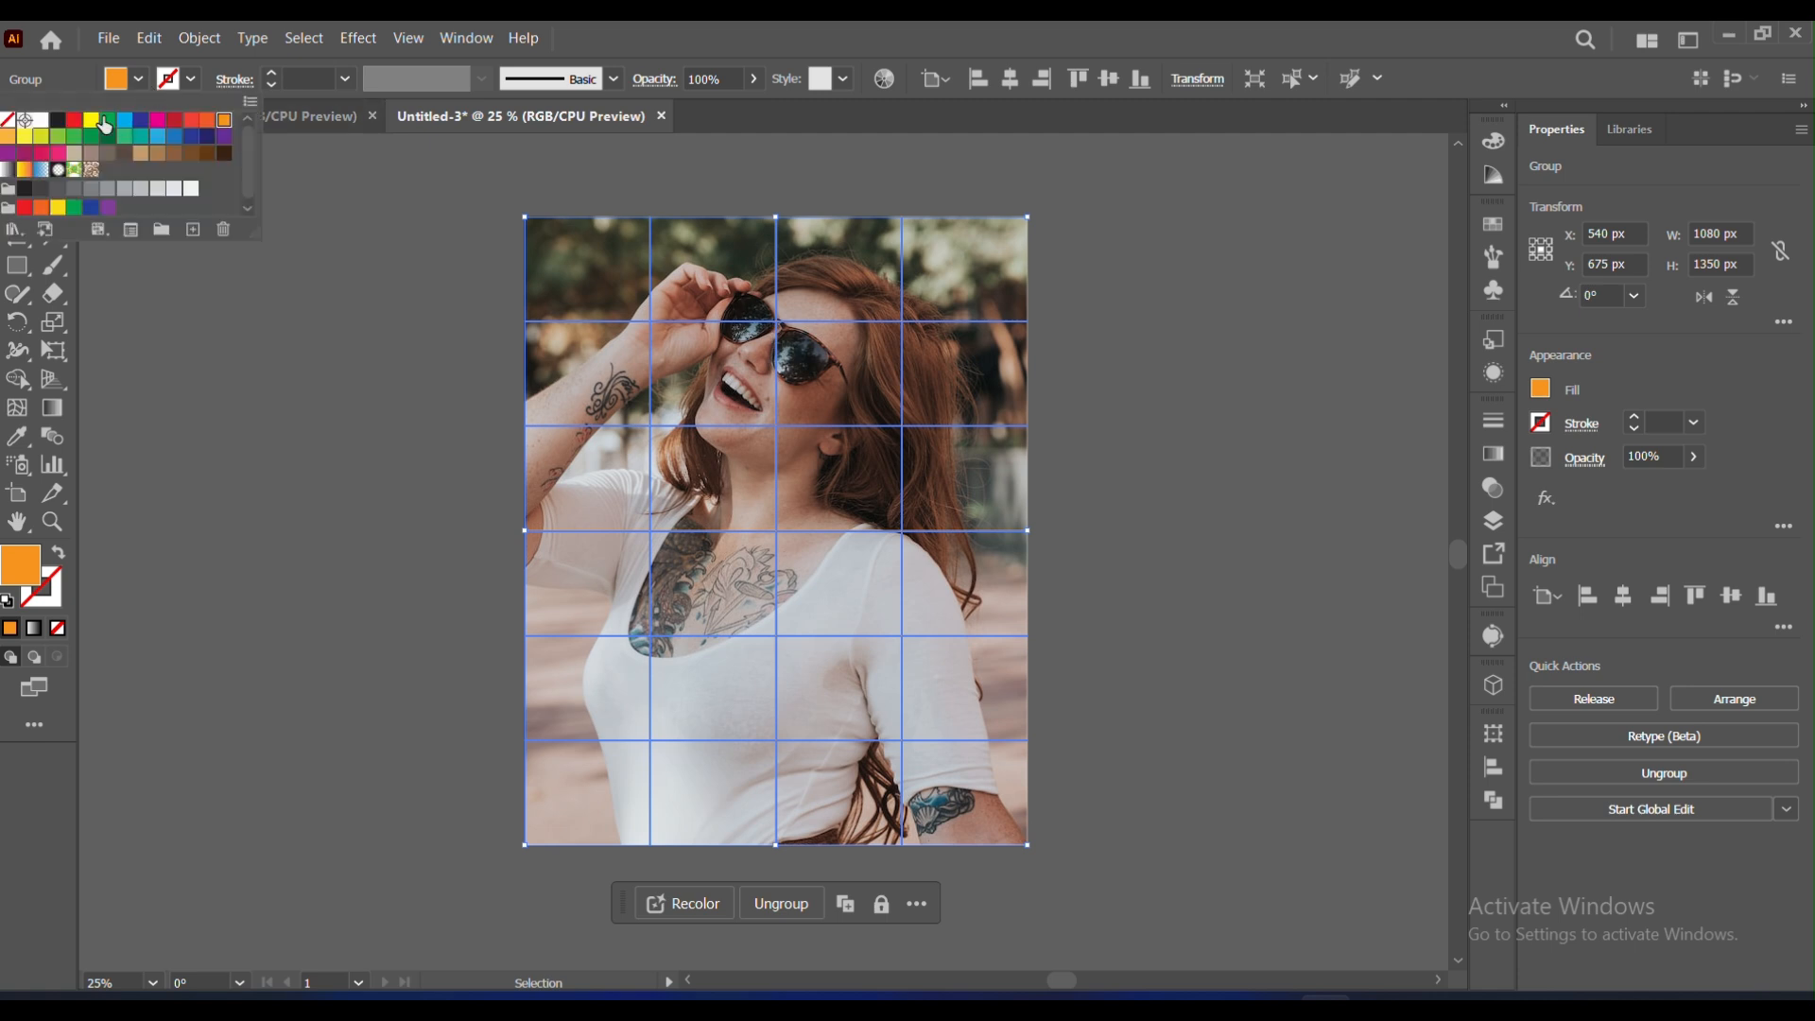
pyautogui.click(40, 120)
pyautogui.click(321, 298)
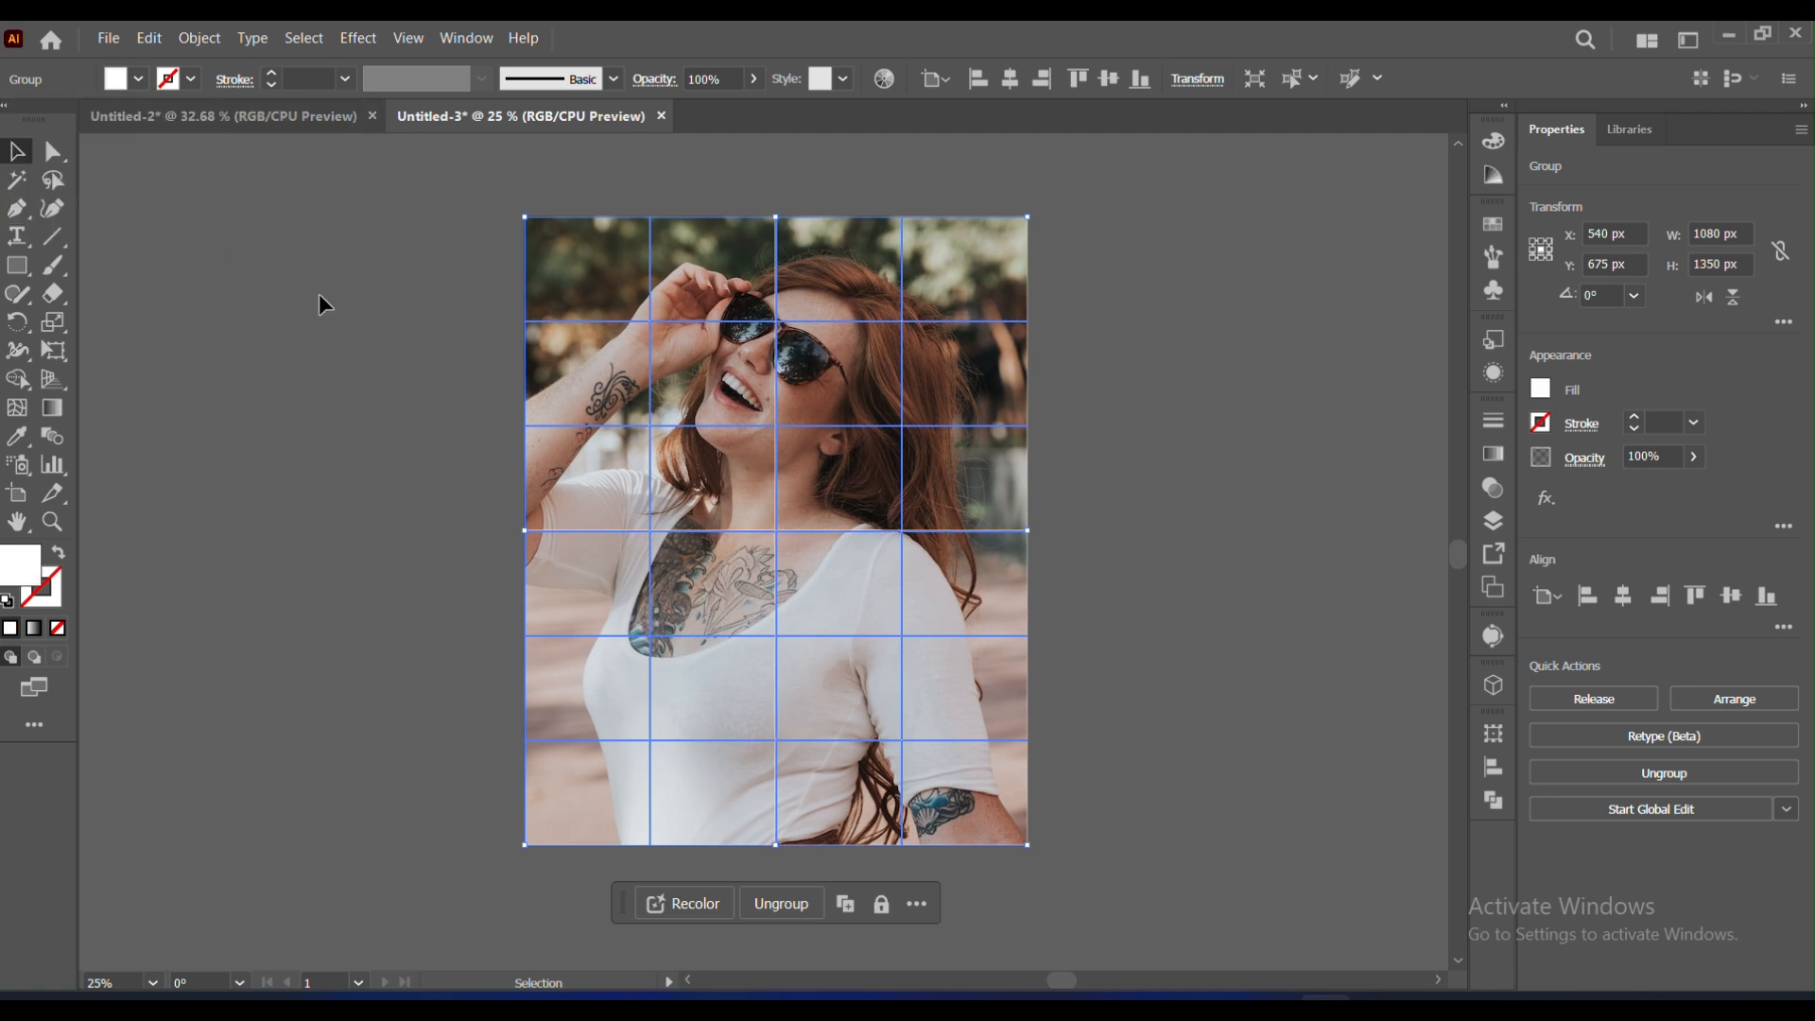
pyautogui.click(319, 296)
# Step: Paste the cut white tiles, try centering them horizontally on the artboard and undo that alignment
pyautogui.click(647, 327)
pyautogui.click(397, 339)
pyautogui.hotkey('ctrl', 'v')
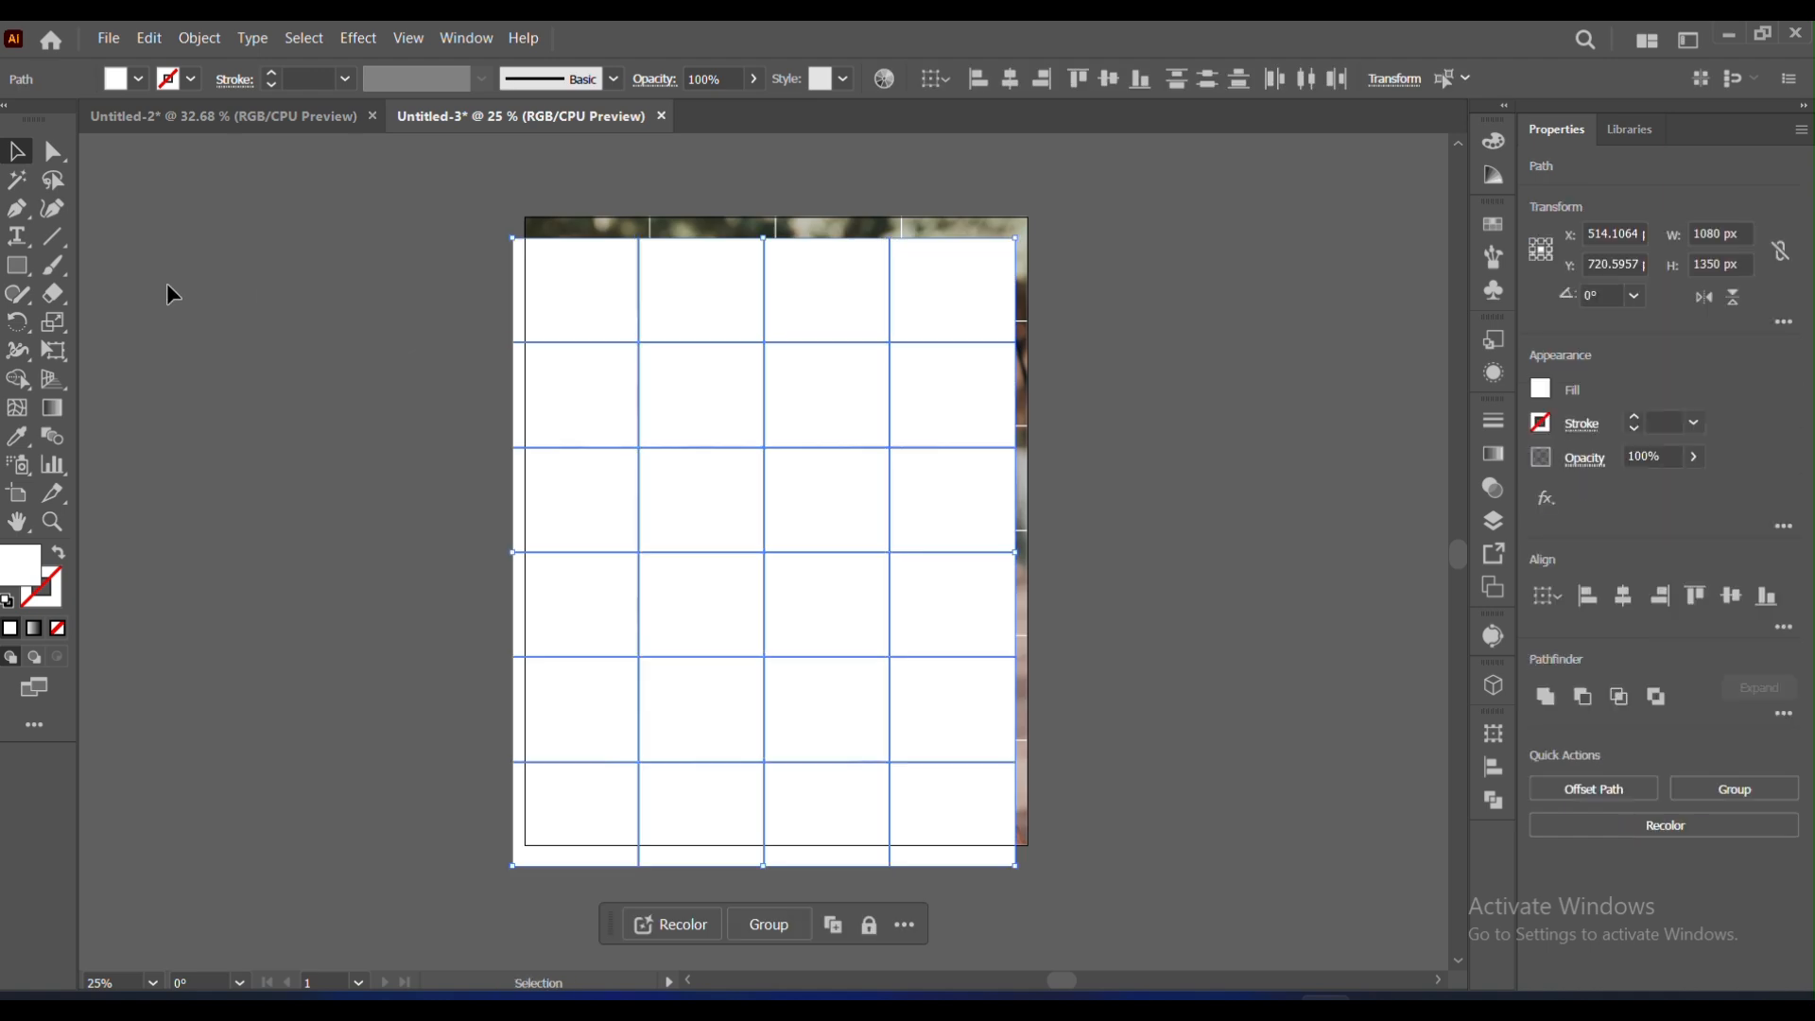
pyautogui.click(1620, 597)
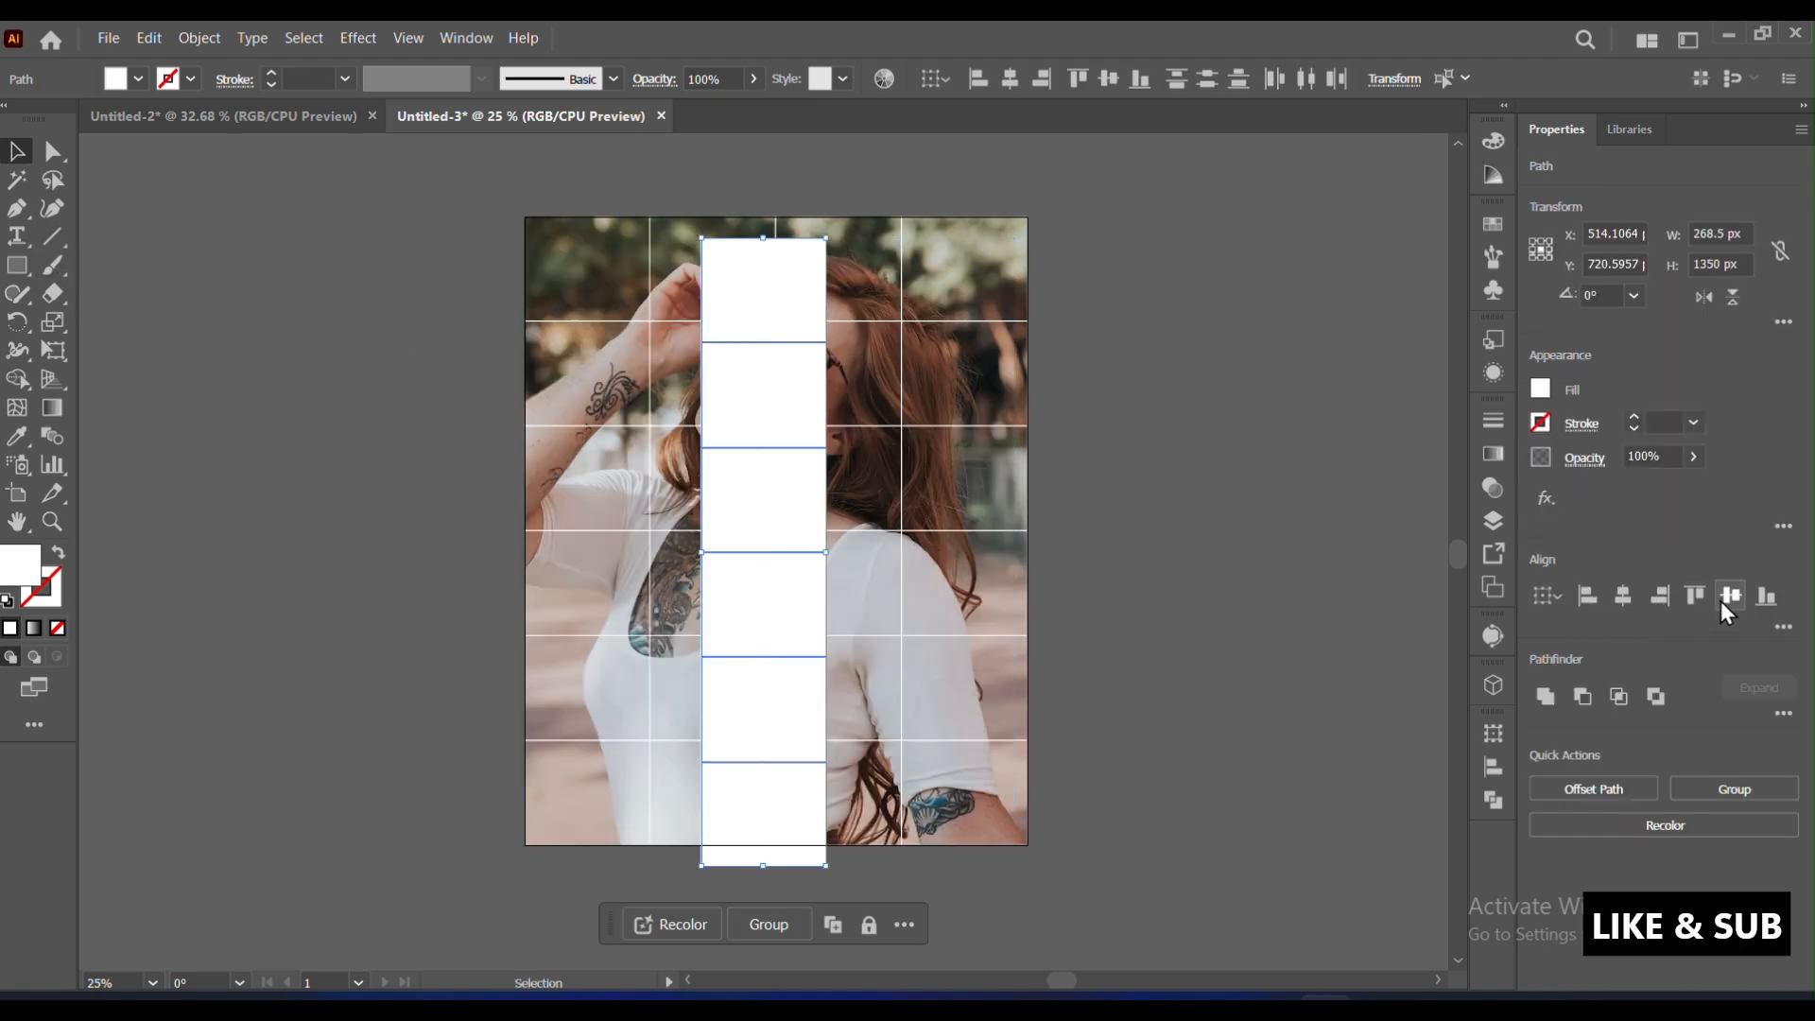
pyautogui.hotkey('ctrl', 'z')
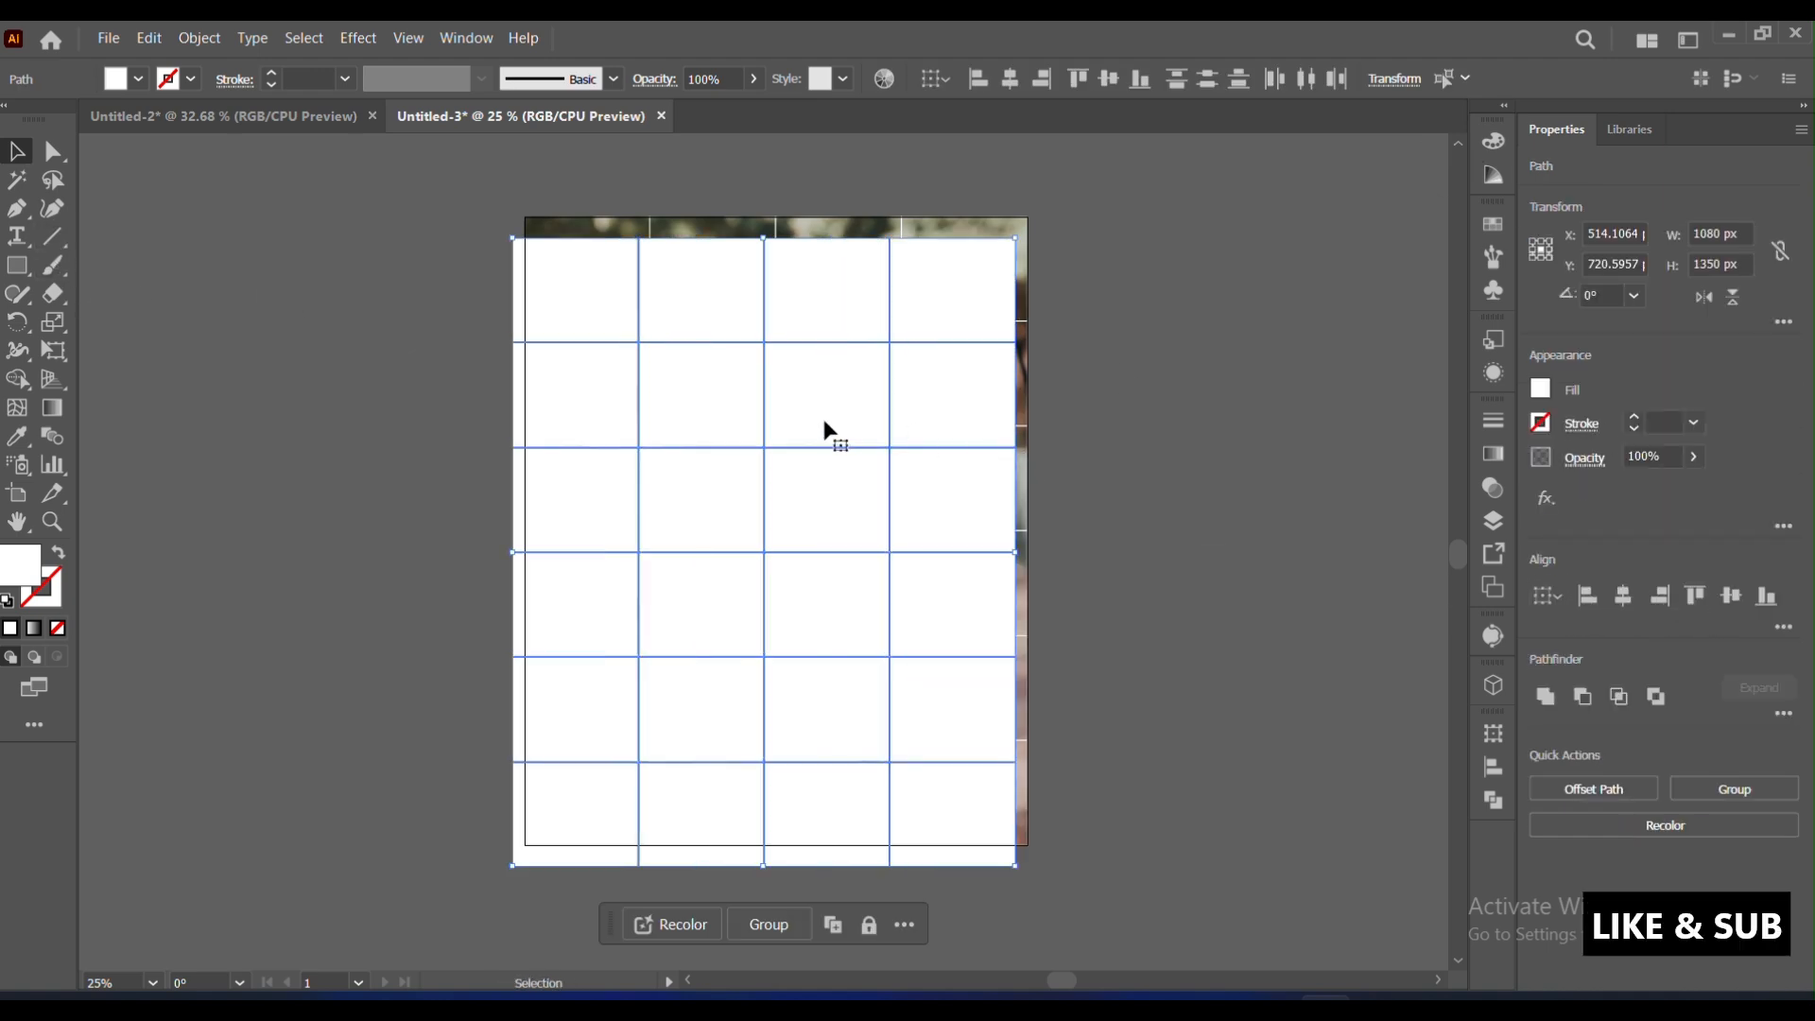
# Step: Group the pasted white tiles and center the group horizontally and vertically on the artboard
pyautogui.rightClick(824, 418)
pyautogui.click(883, 623)
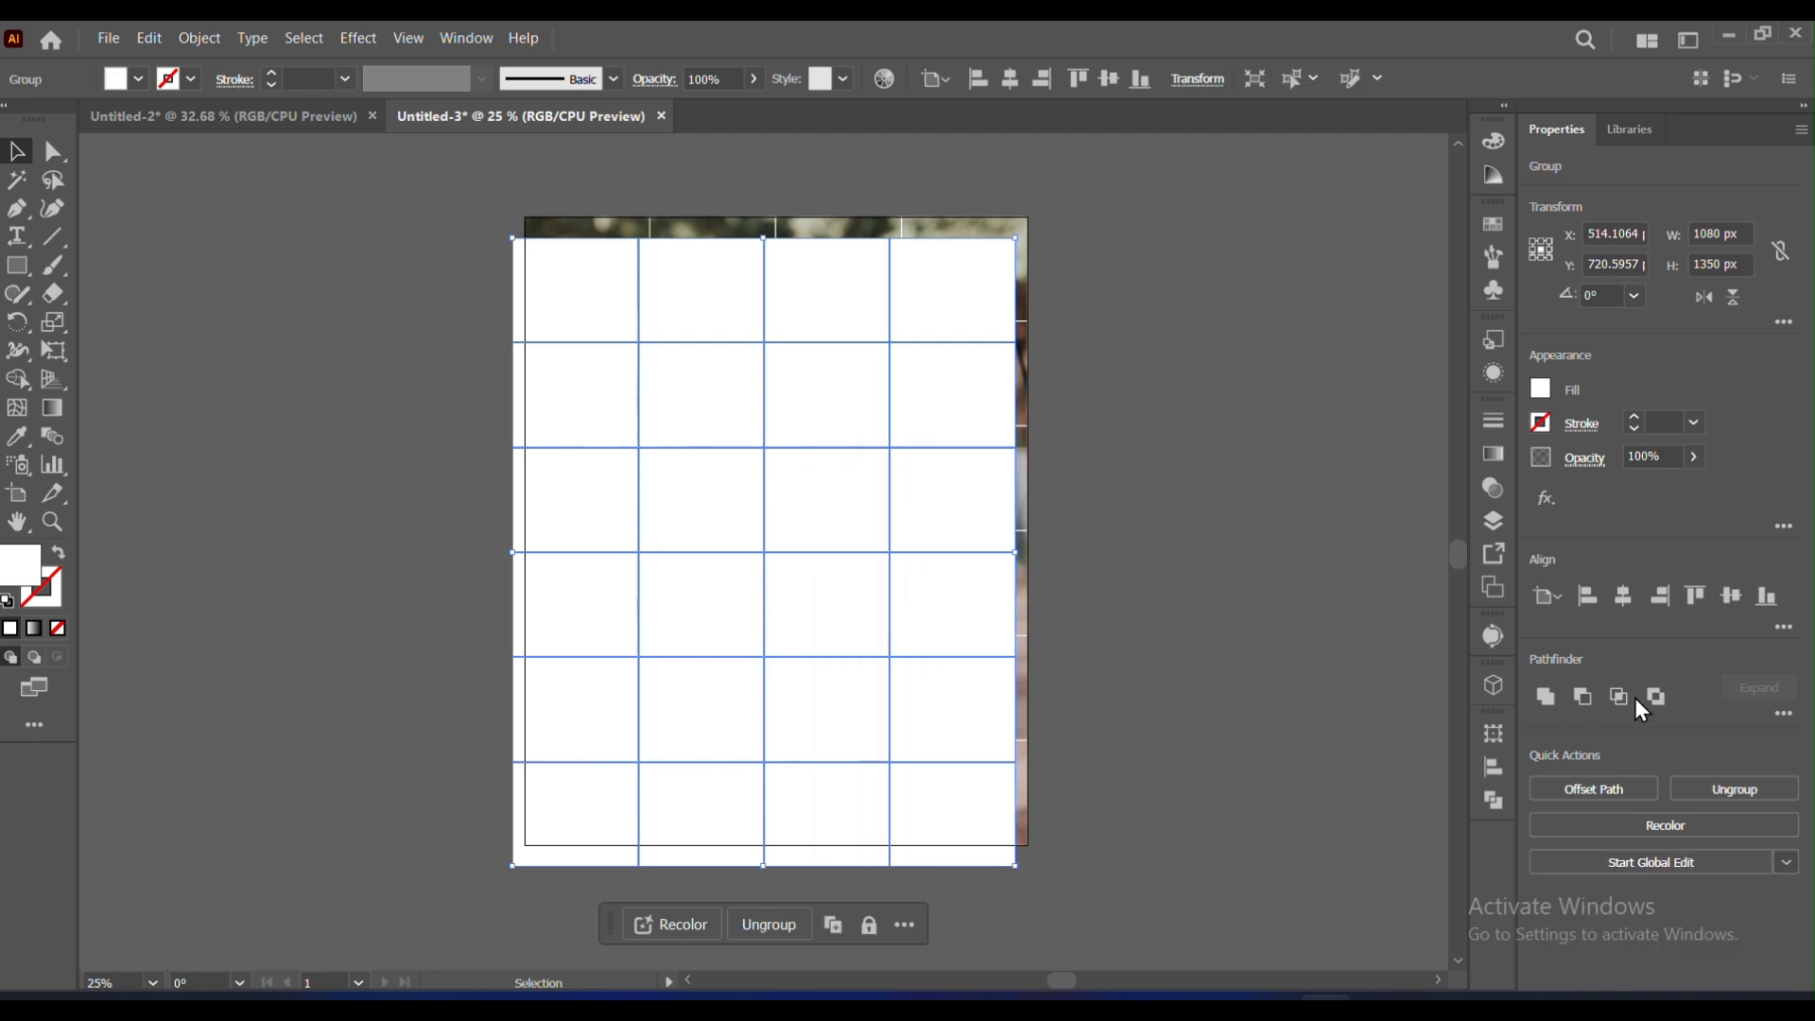
pyautogui.click(1620, 597)
pyautogui.click(1729, 594)
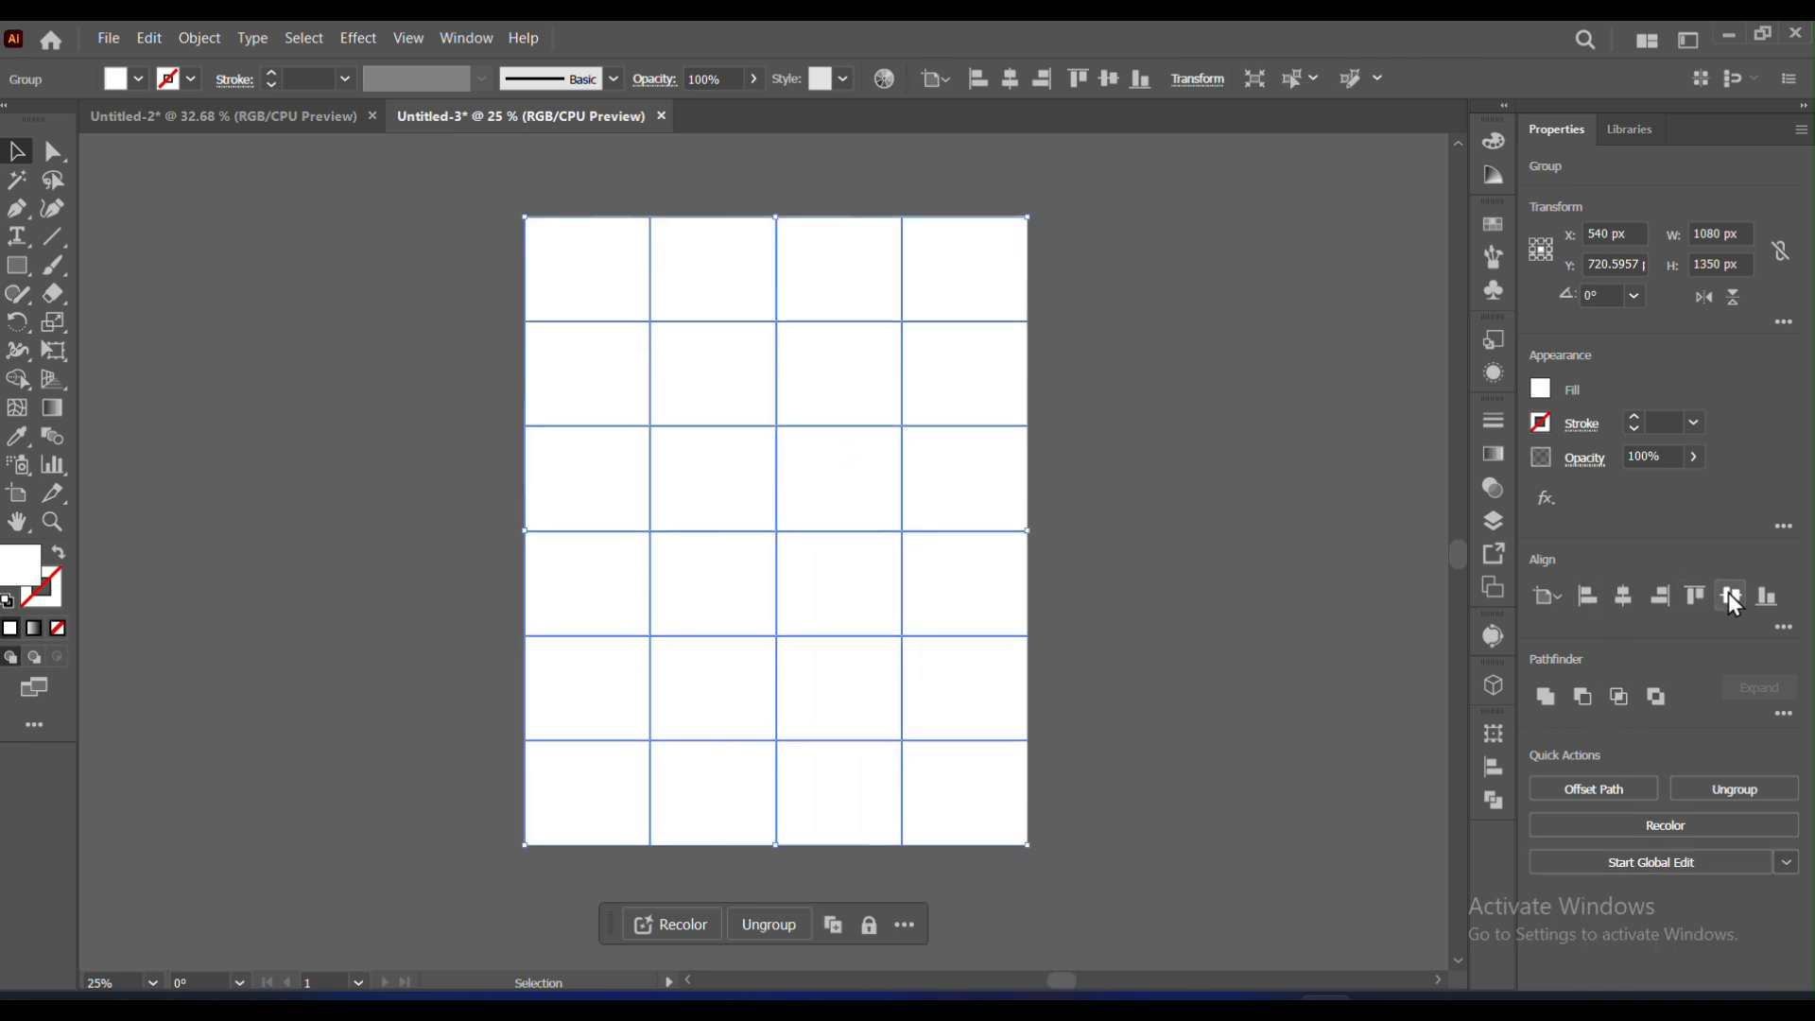
# Step: Ungroup the white tiles and delete the tile in the first row, first column
pyautogui.rightClick(906, 332)
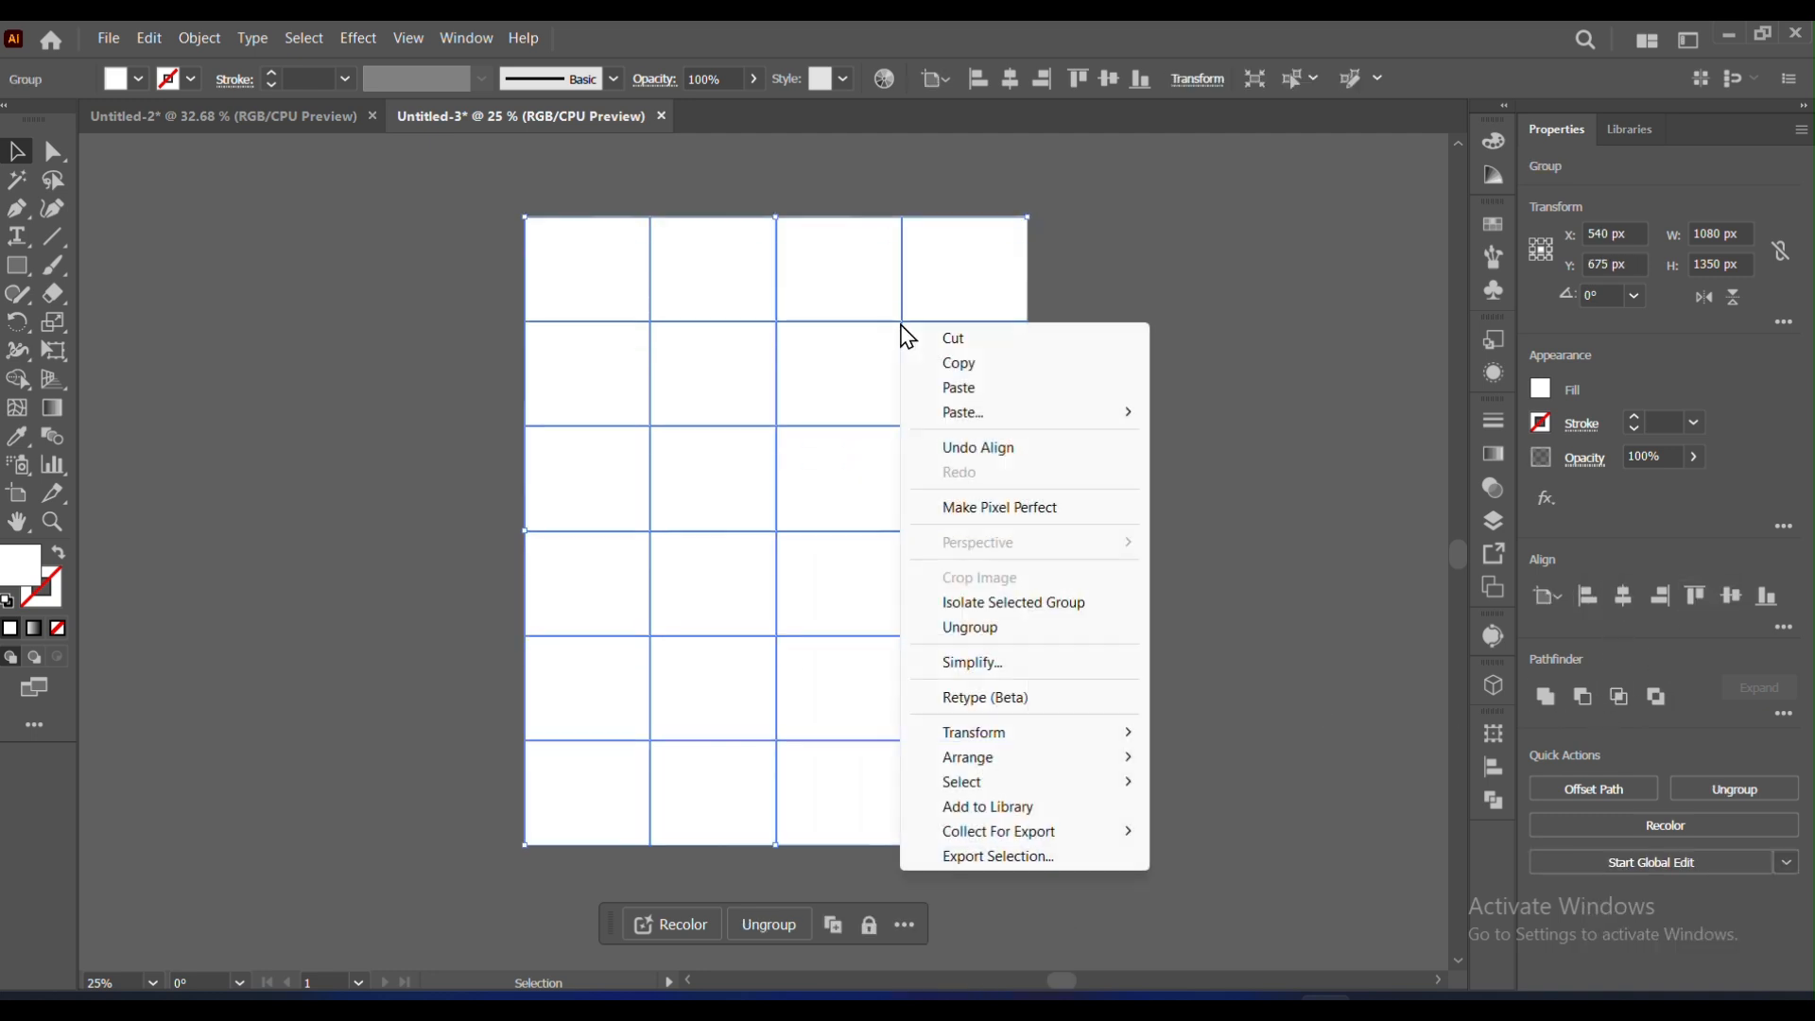
pyautogui.click(970, 627)
pyautogui.click(1197, 616)
pyautogui.click(588, 266)
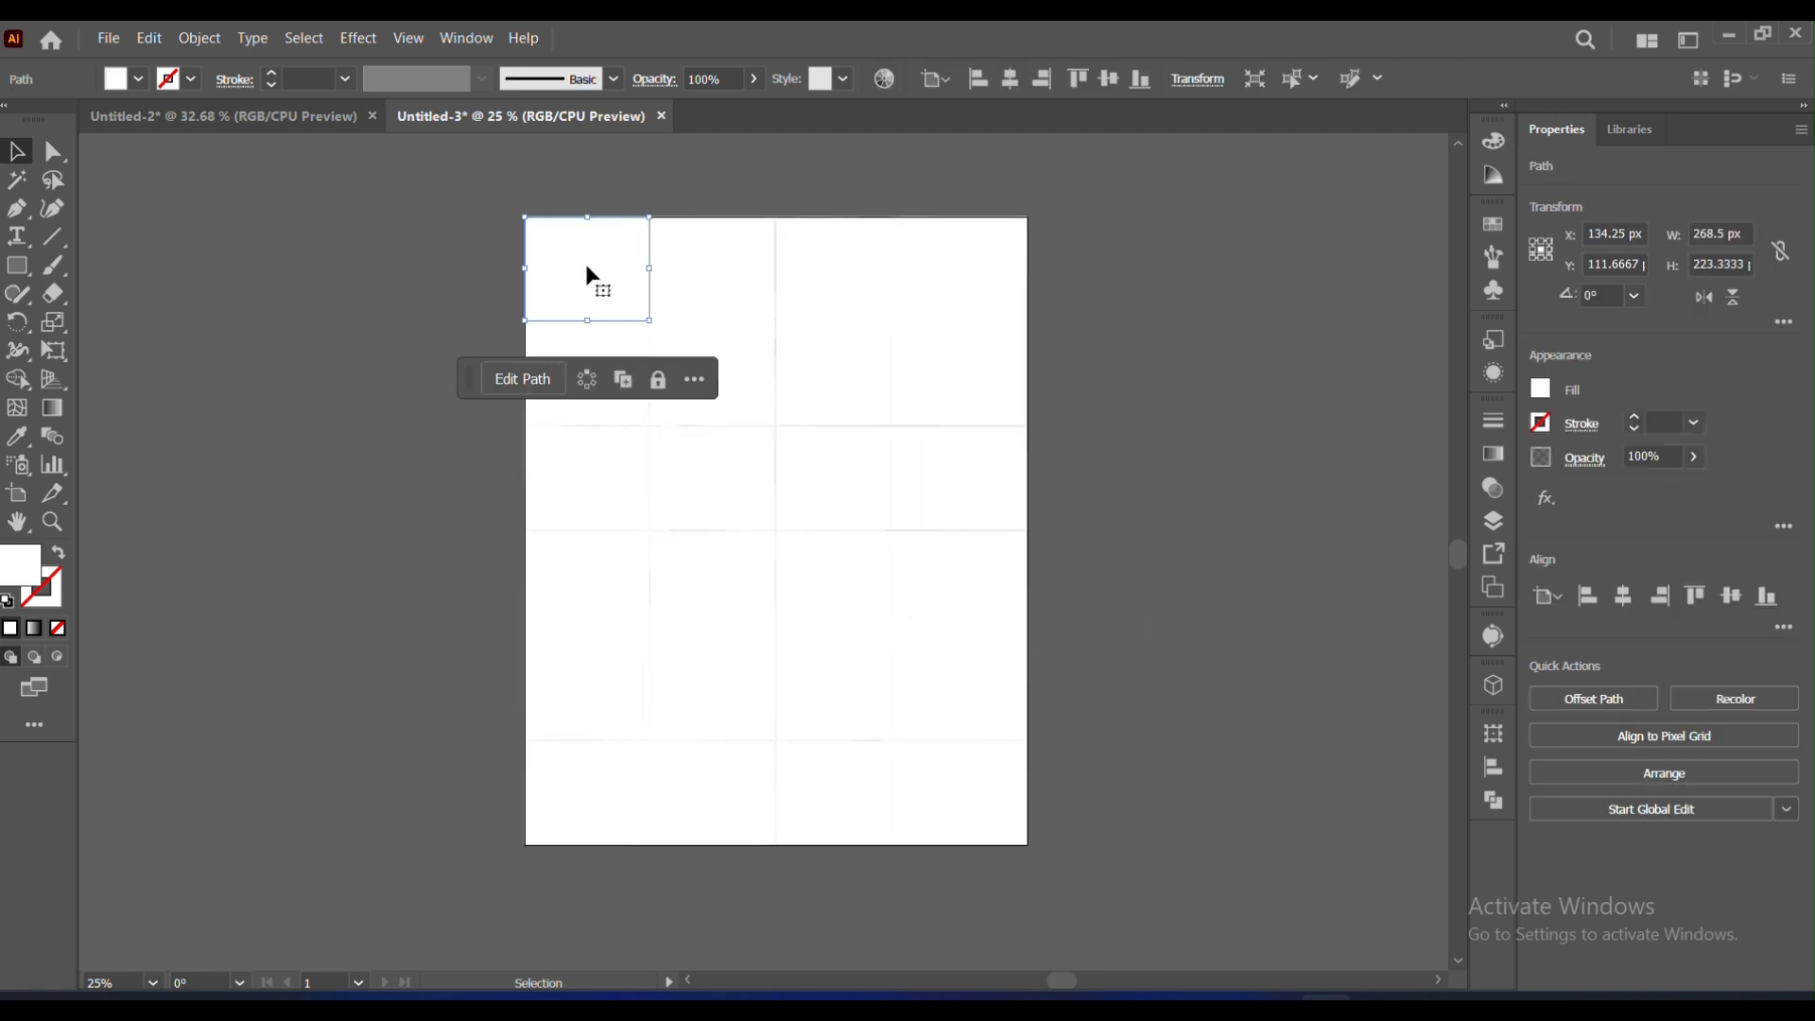
pyautogui.moveTo(586, 264); pyautogui.dragTo(586, 264)
# Step: Set the blend mode of the white tile in the first row, second column to Saturation
pyautogui.click(686, 287)
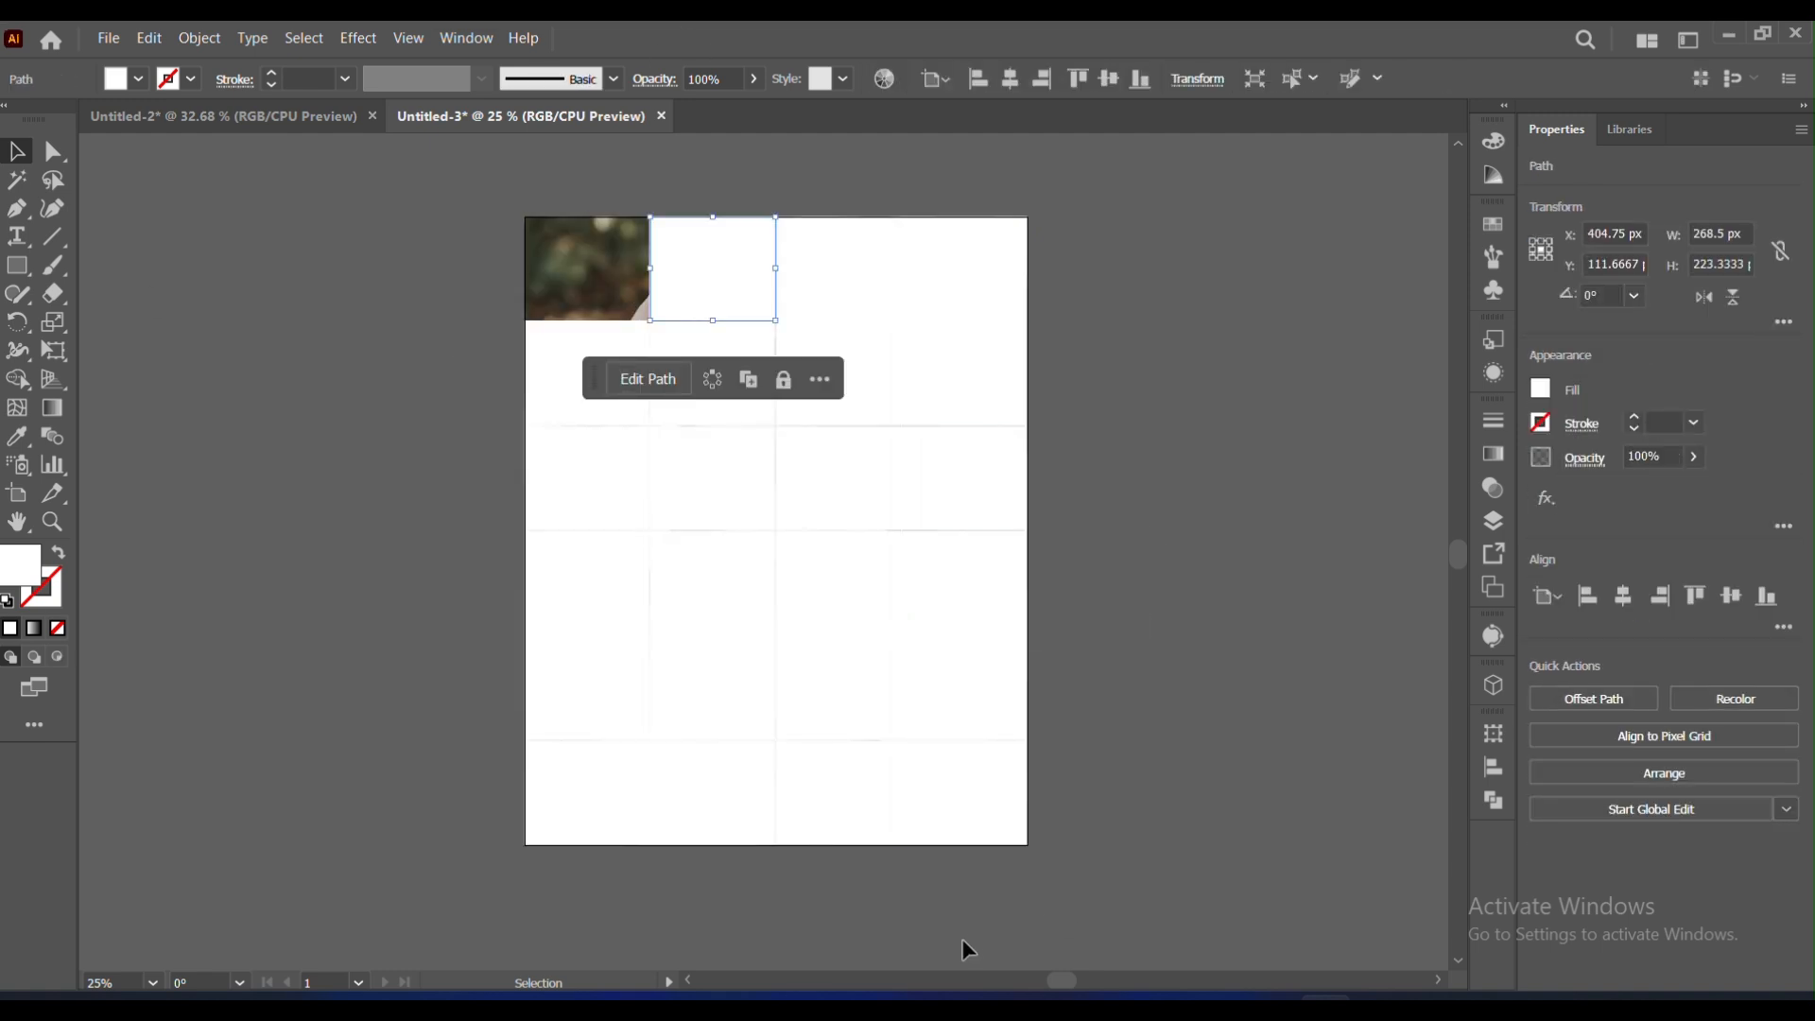
pyautogui.click(1500, 490)
pyautogui.click(1297, 448)
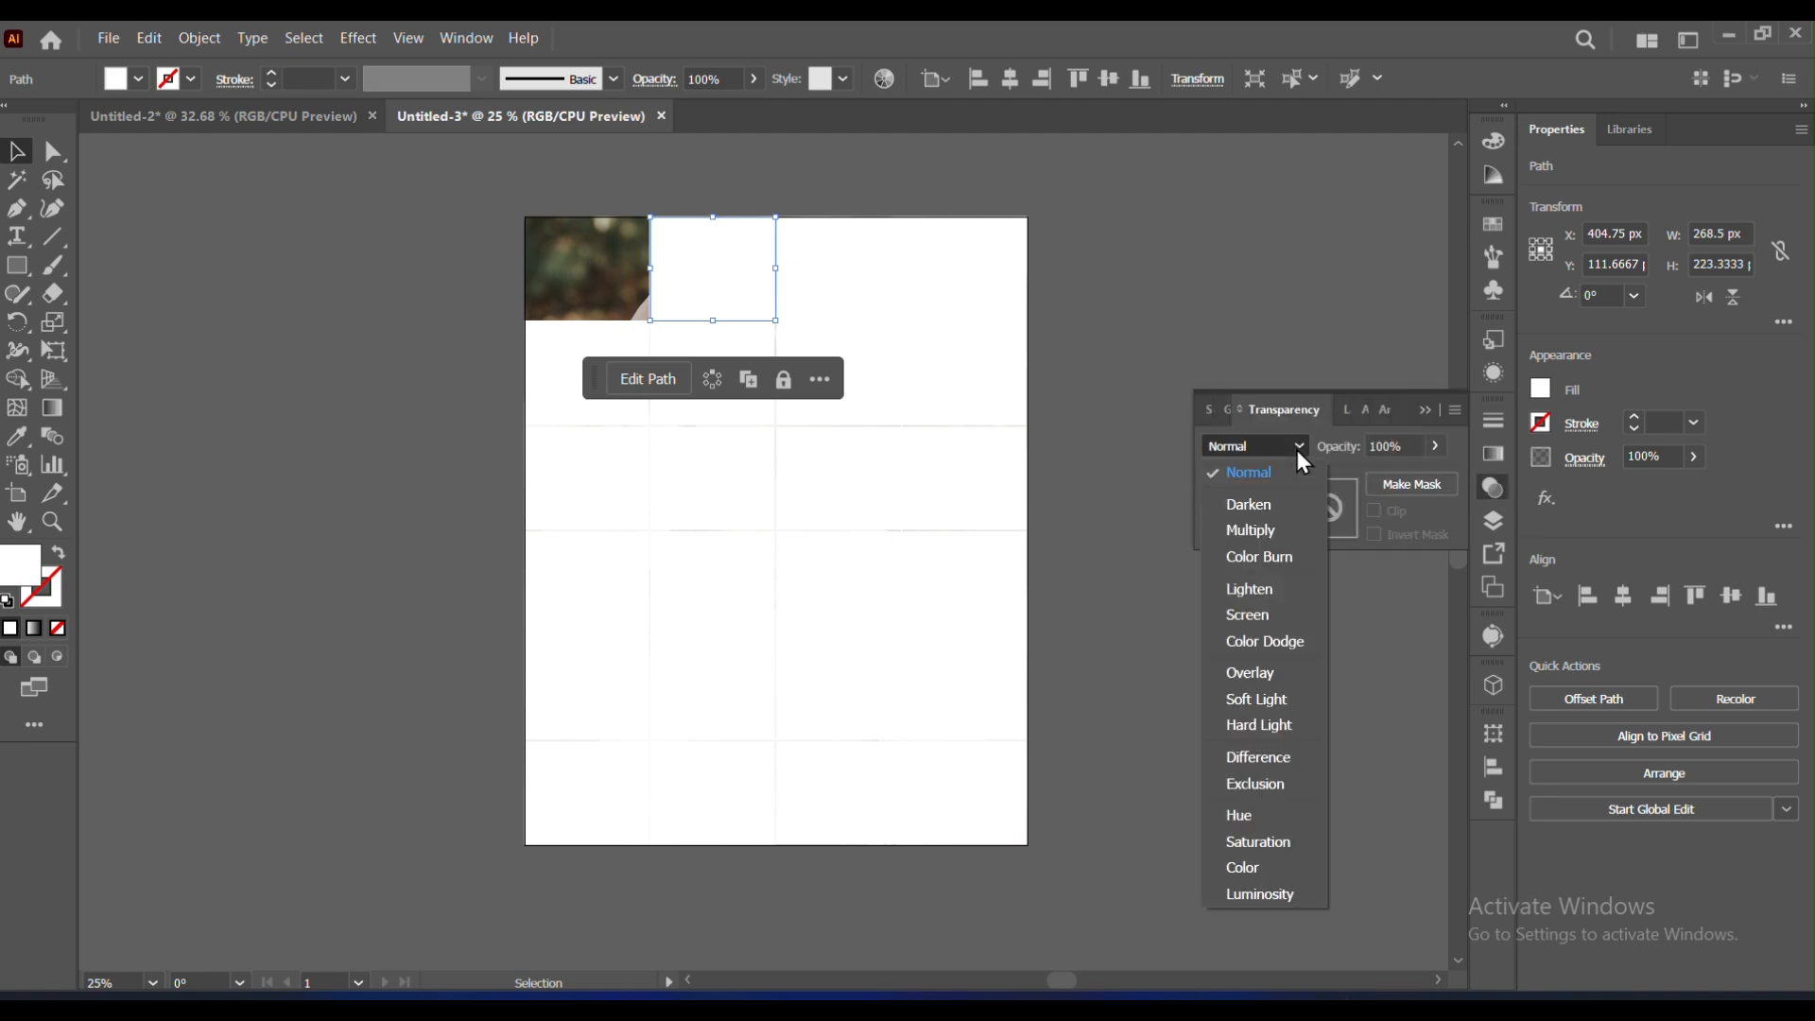
pyautogui.click(1280, 842)
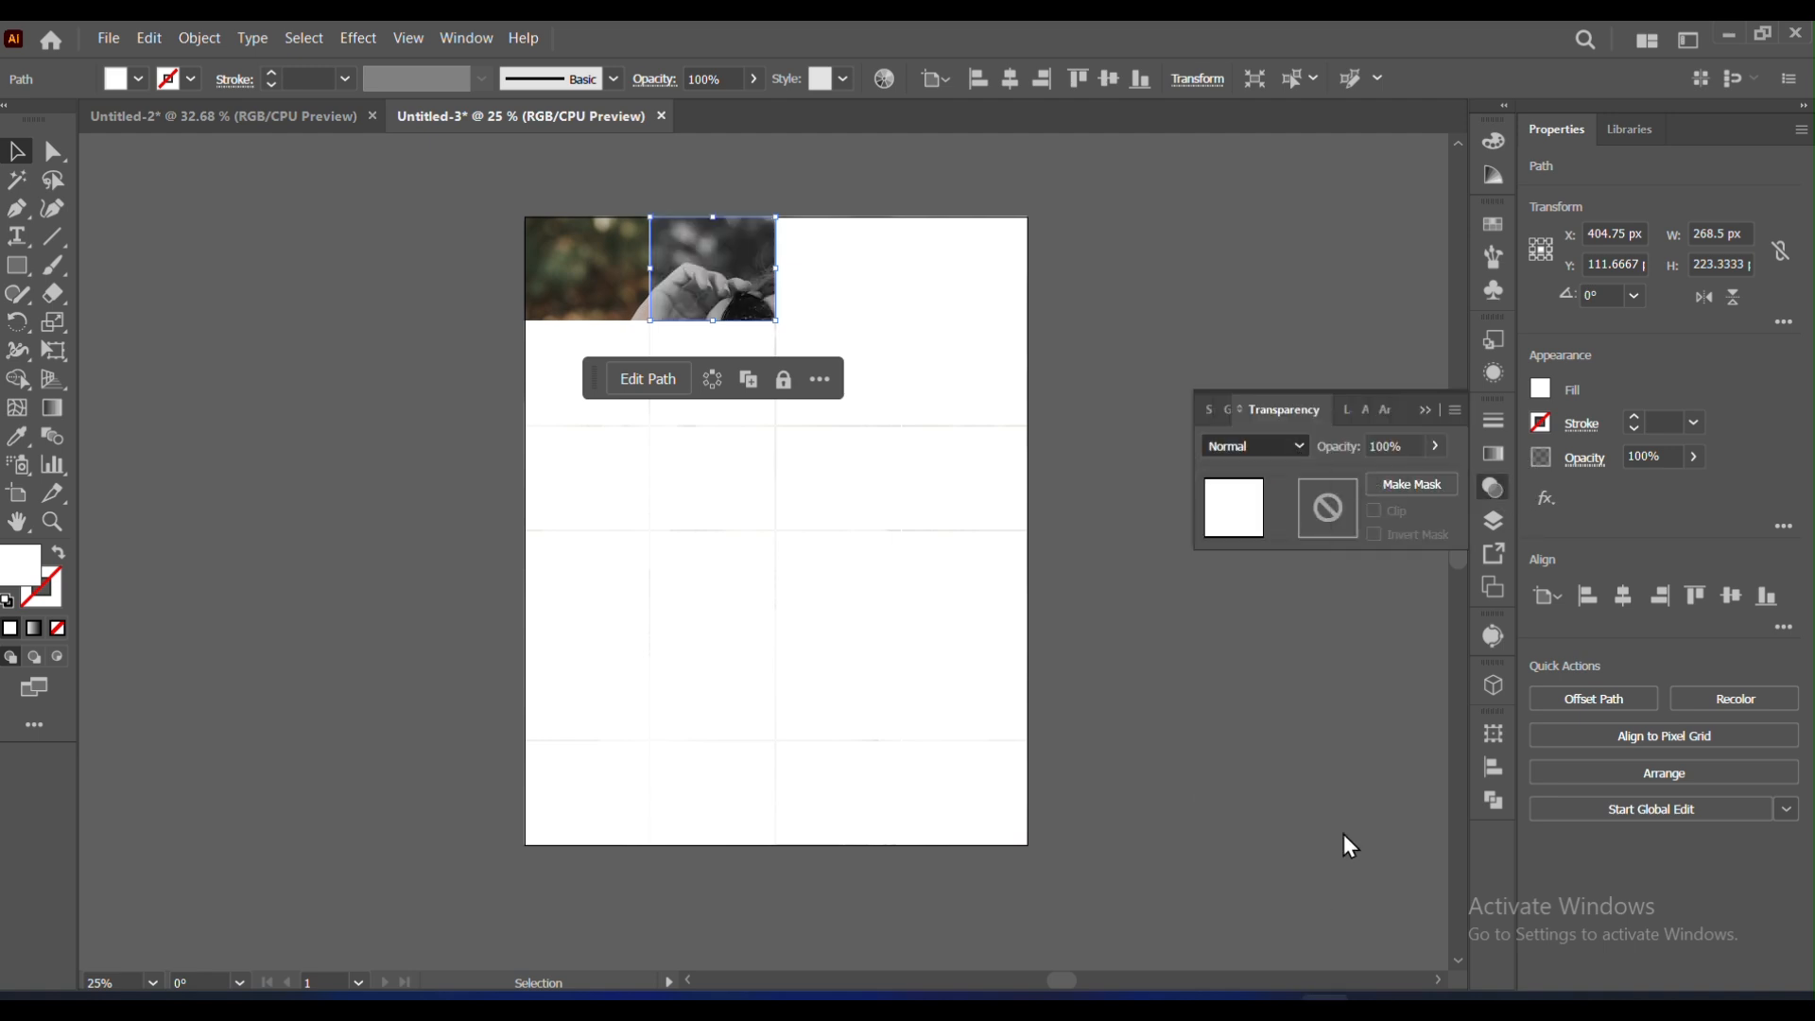
# Step: Delete the white tiles in the first row's third and fourth columns and the second row's second column
pyautogui.click(866, 296)
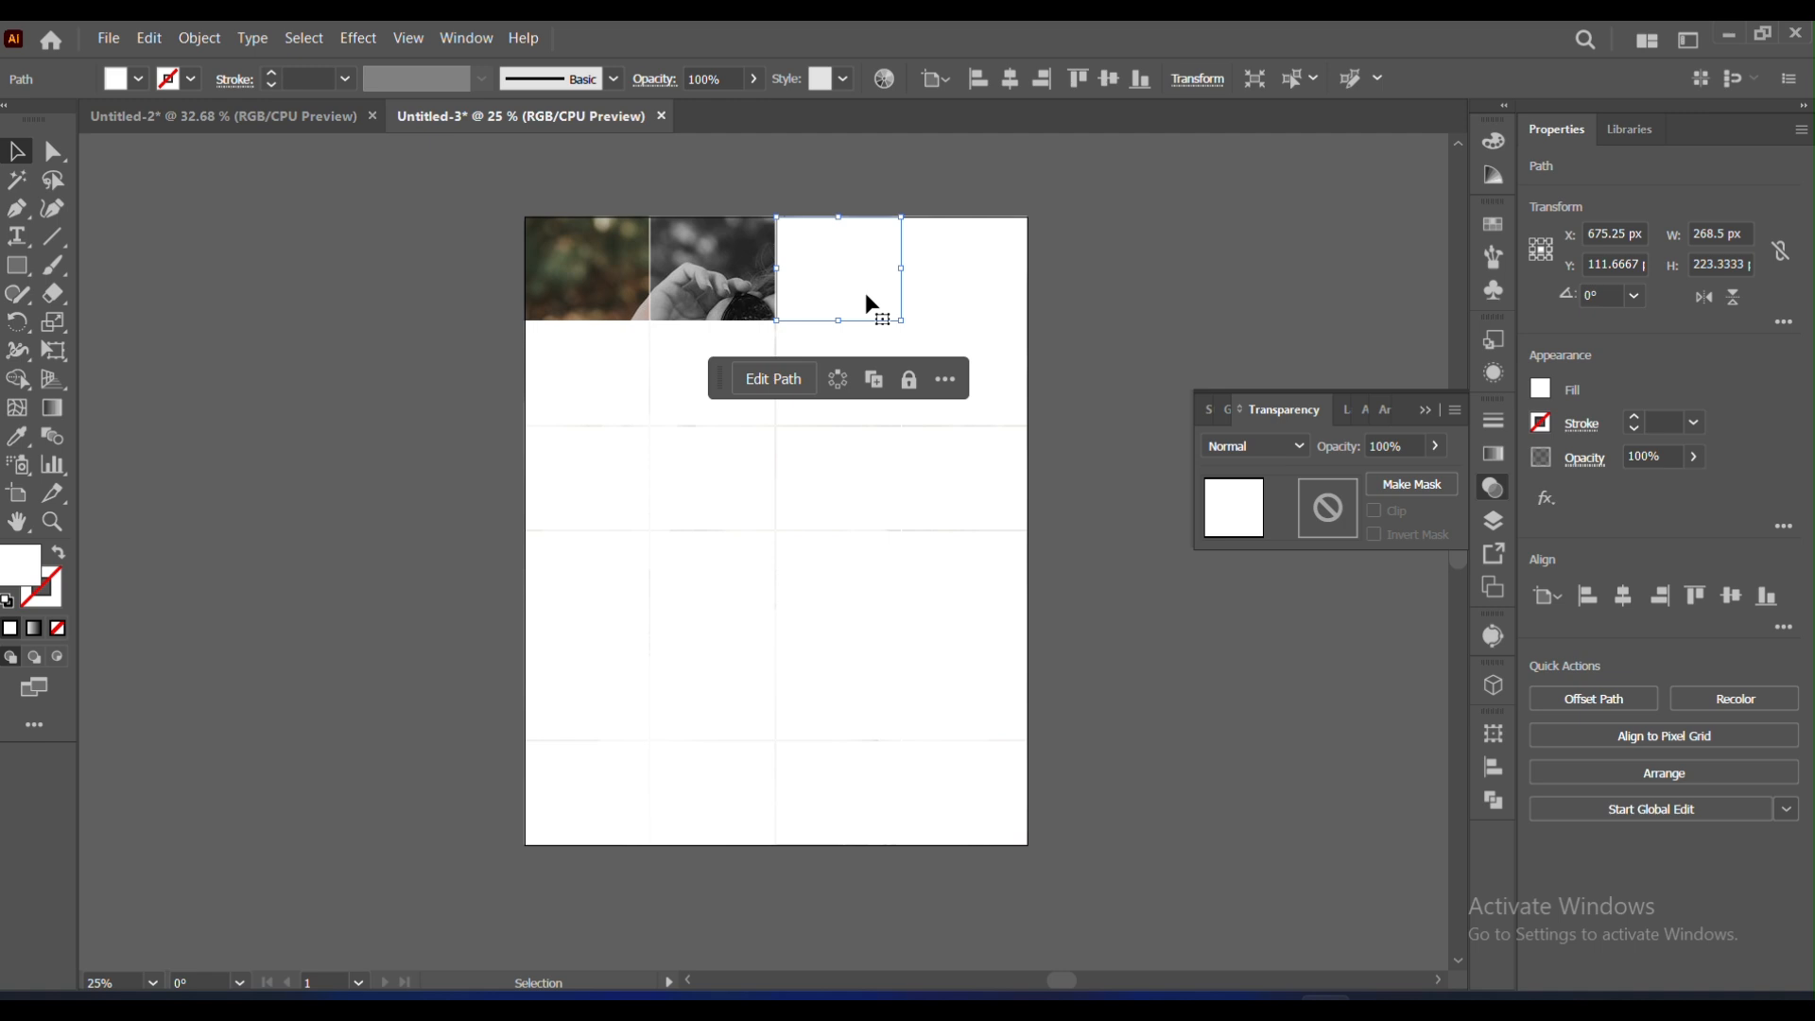
pyautogui.press('Delete')
pyautogui.click(932, 310)
pyautogui.press('Delete')
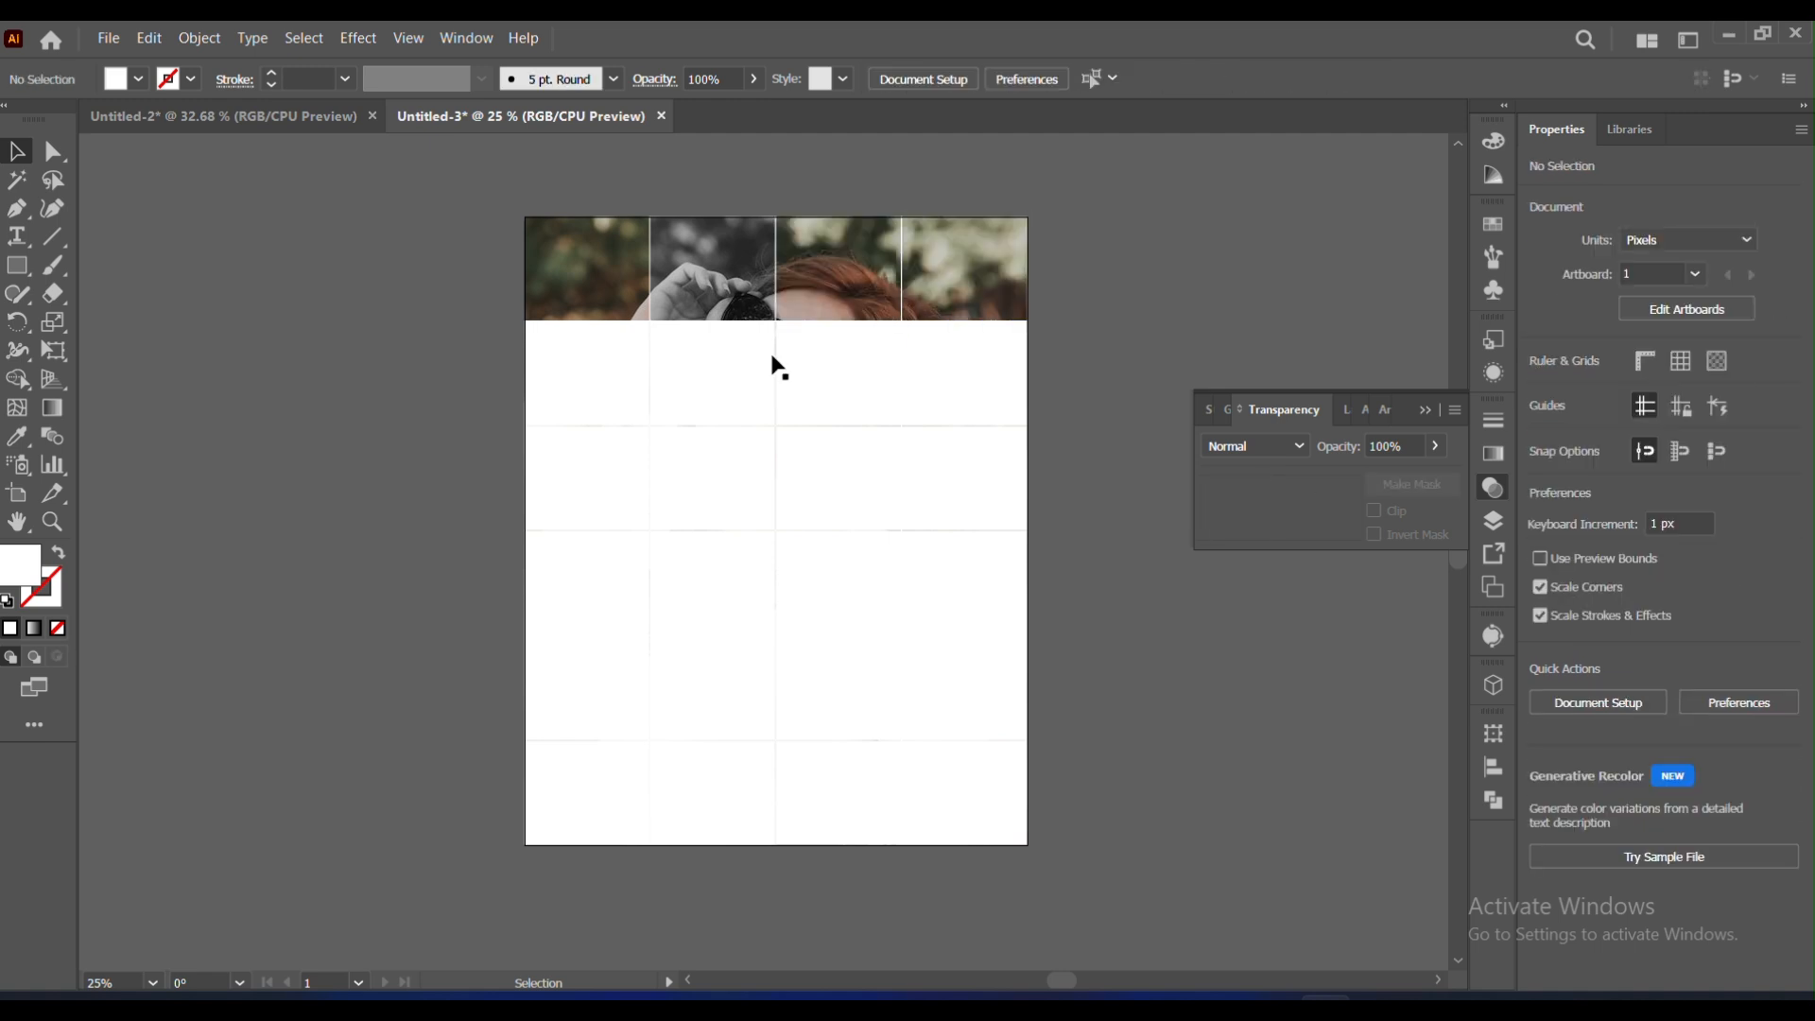
pyautogui.click(708, 389)
pyautogui.press('Delete')
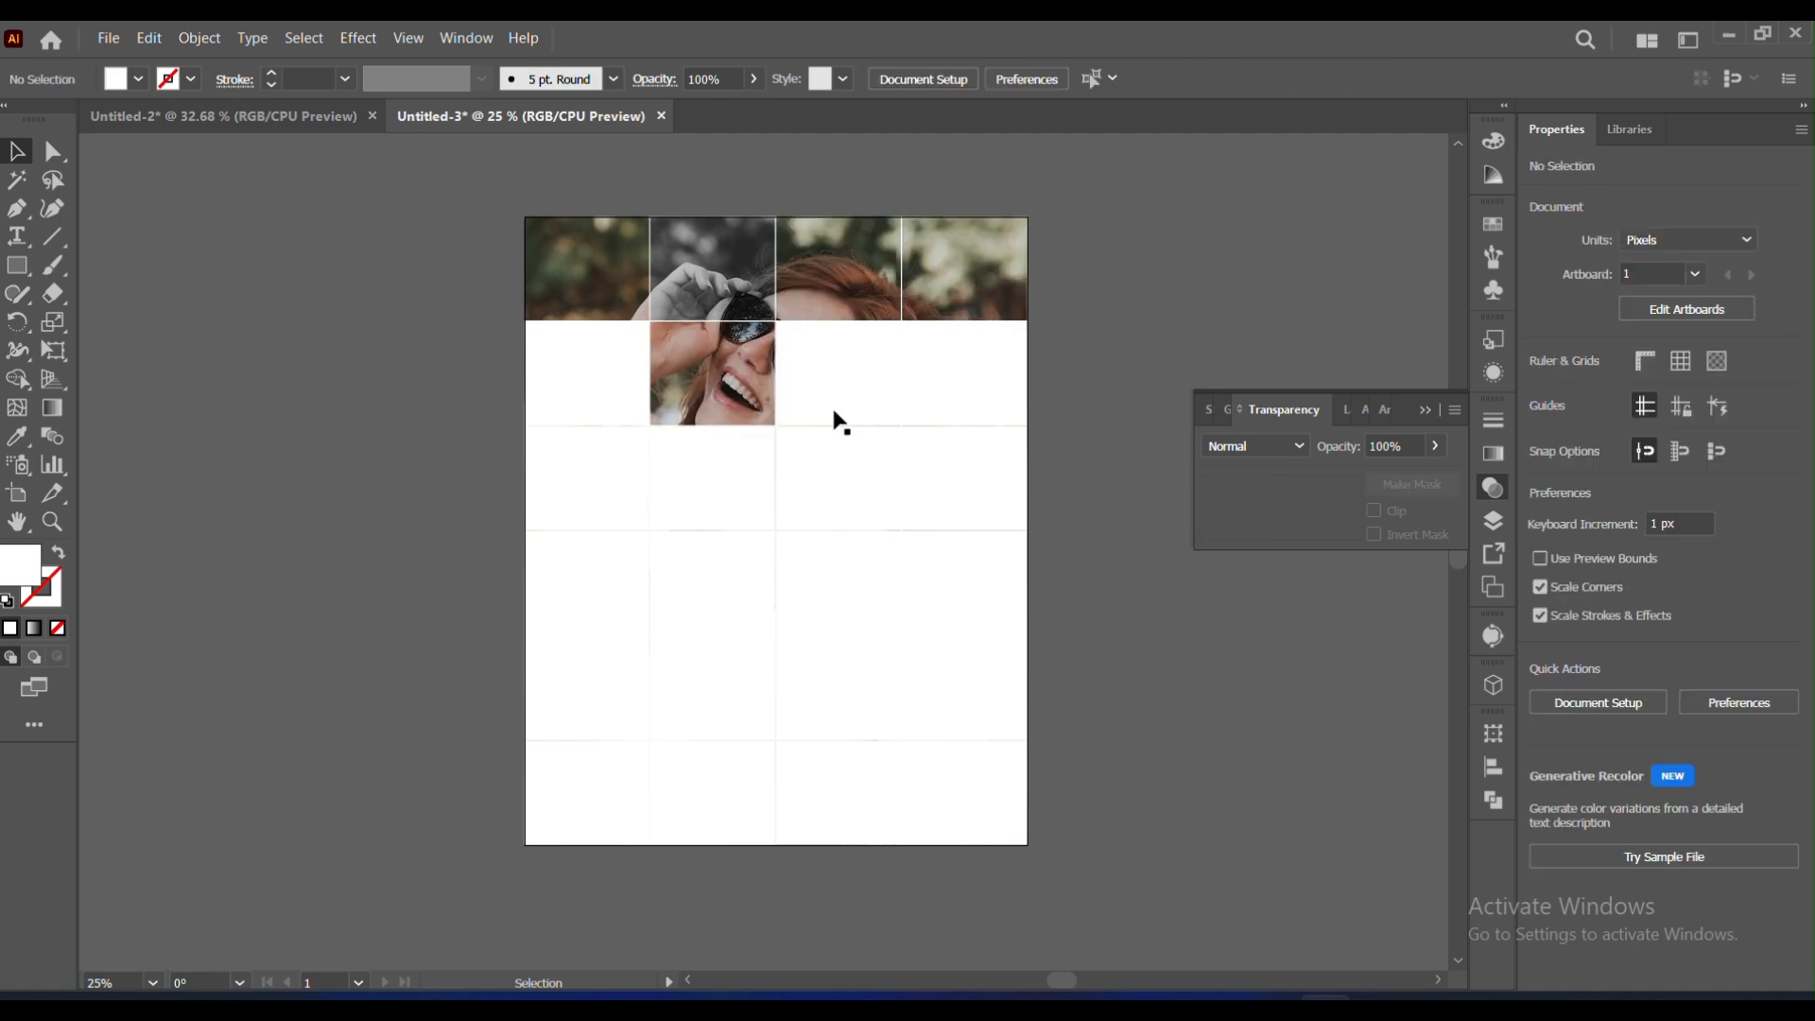
# Step: Set the blend mode of the white tile in the second row, third column to Saturation
pyautogui.click(834, 400)
pyautogui.click(1273, 448)
pyautogui.click(1267, 841)
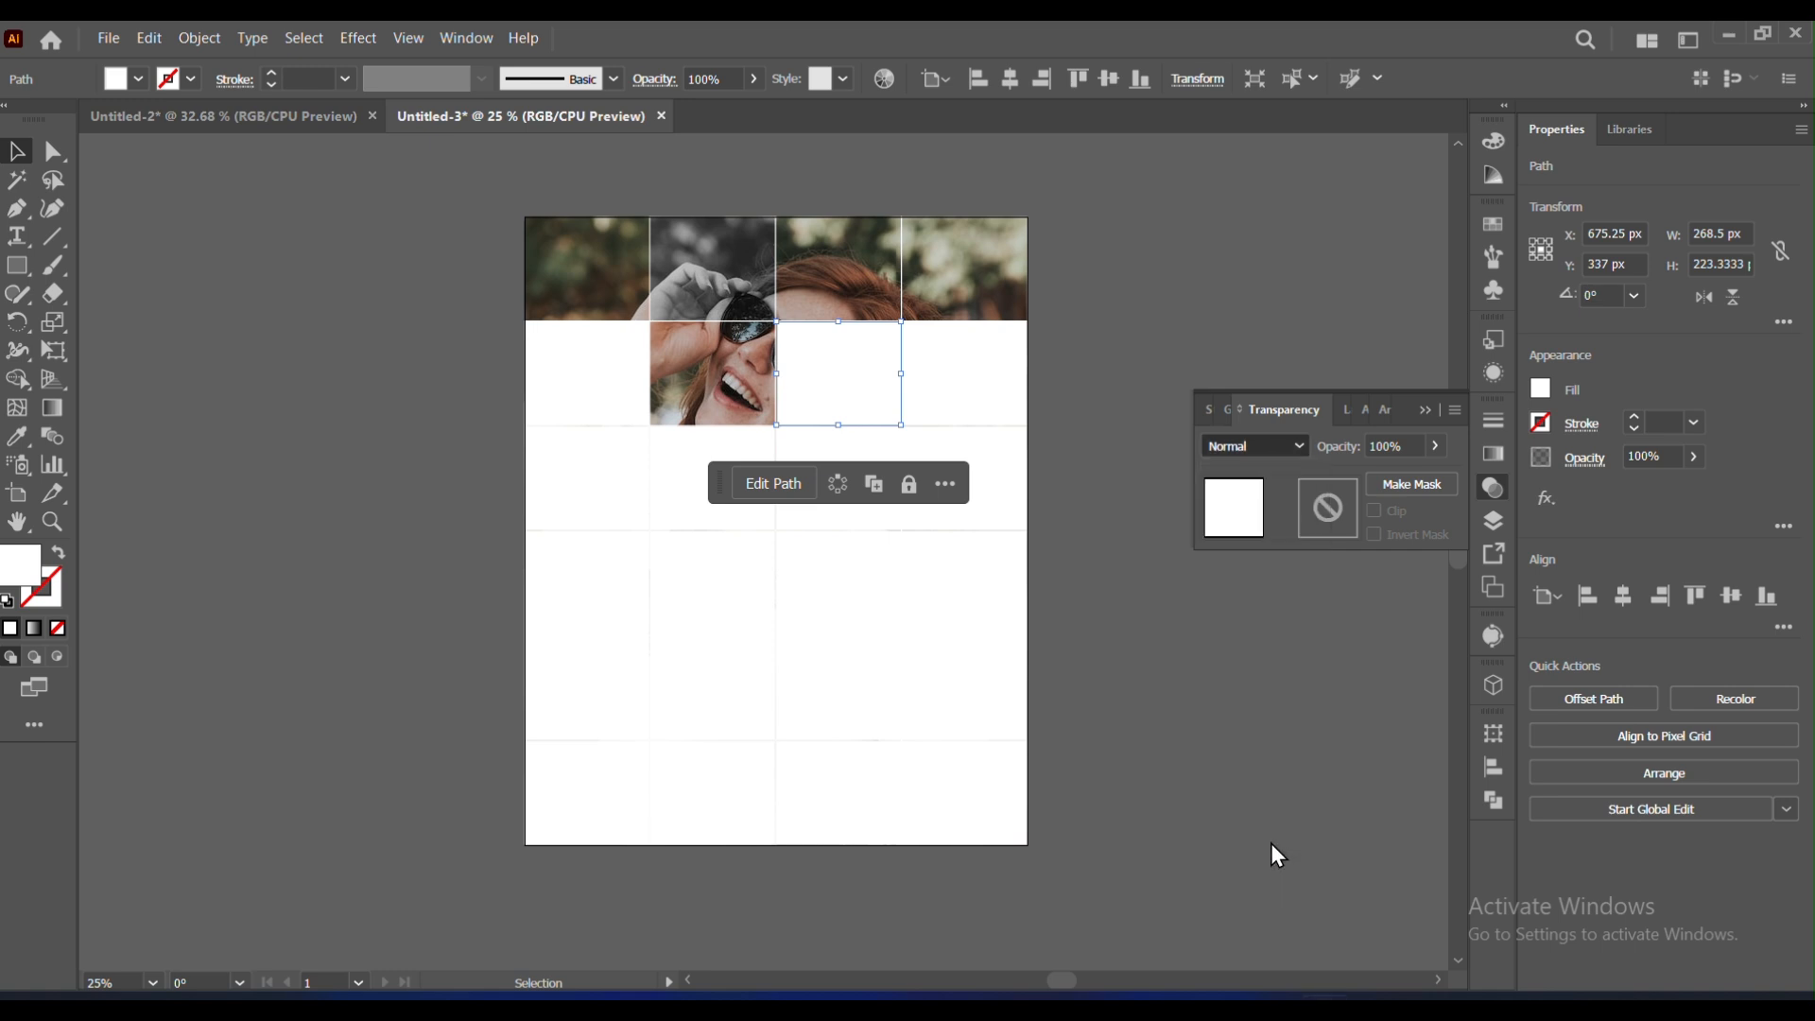
pyautogui.press('Delete')
# Step: Delete the white tiles in the second row's fourth column and the third row's first column
pyautogui.click(945, 365)
pyautogui.press('Delete')
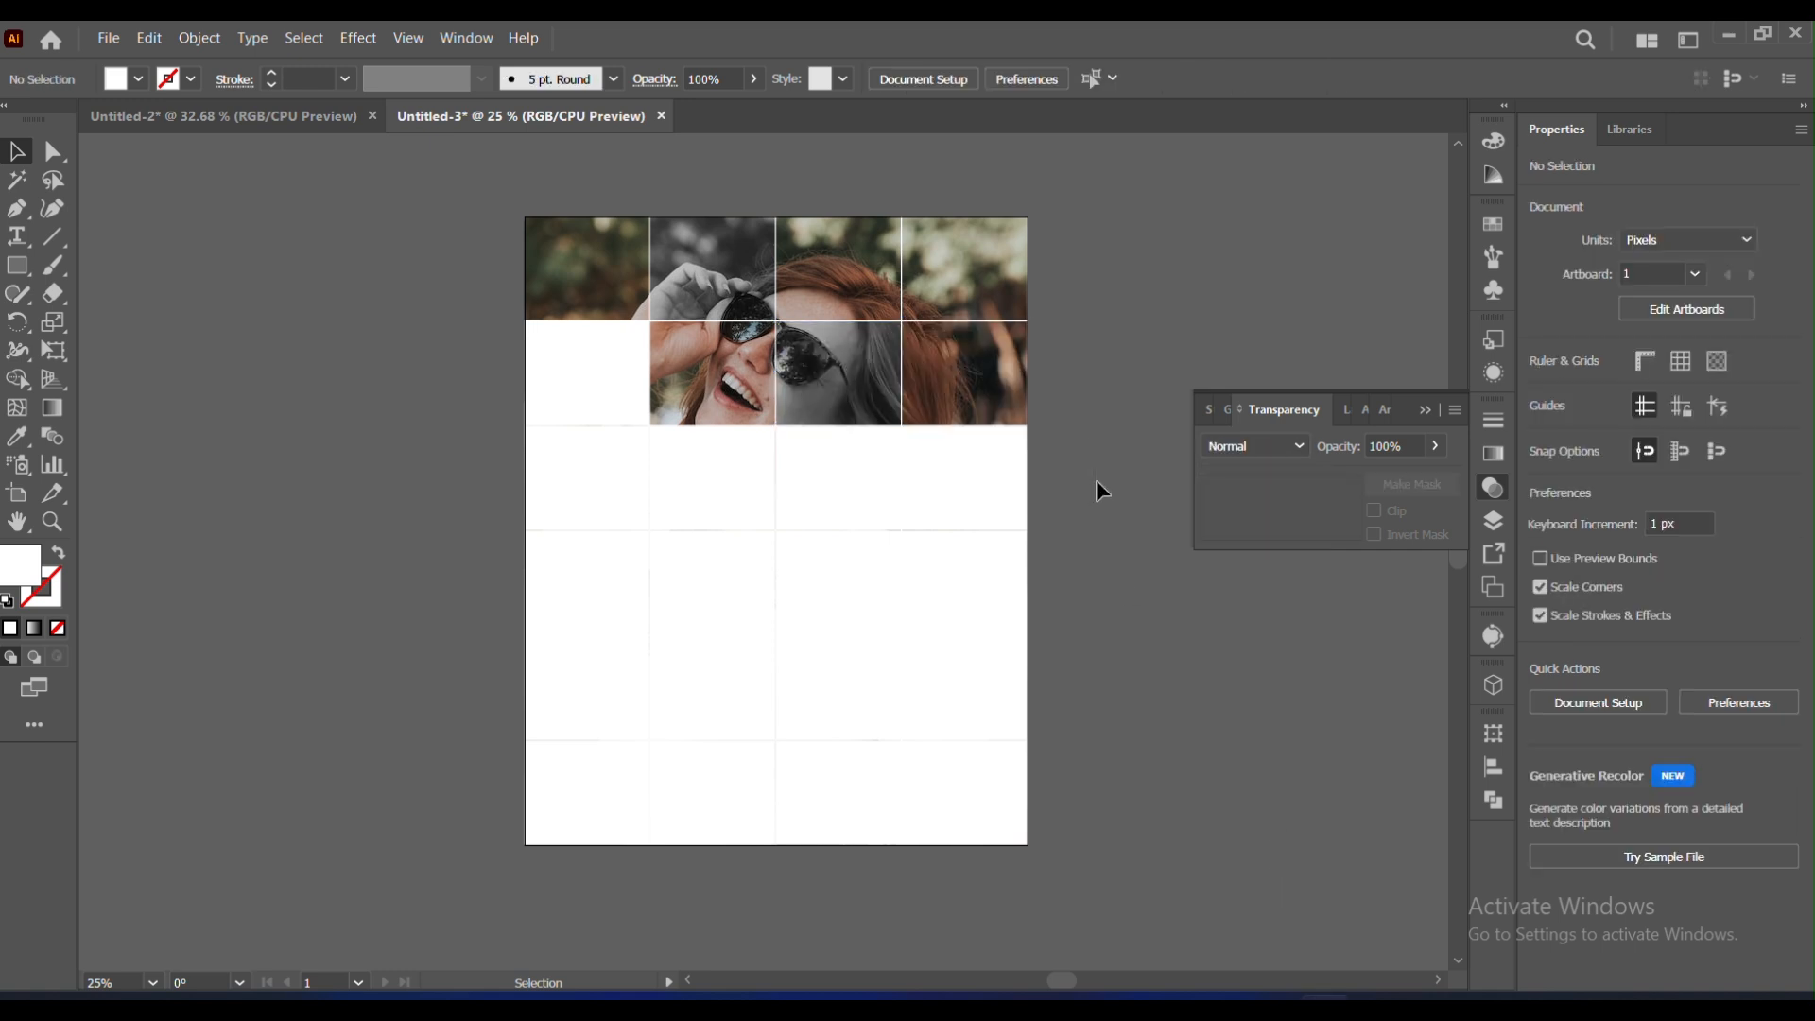
pyautogui.click(976, 479)
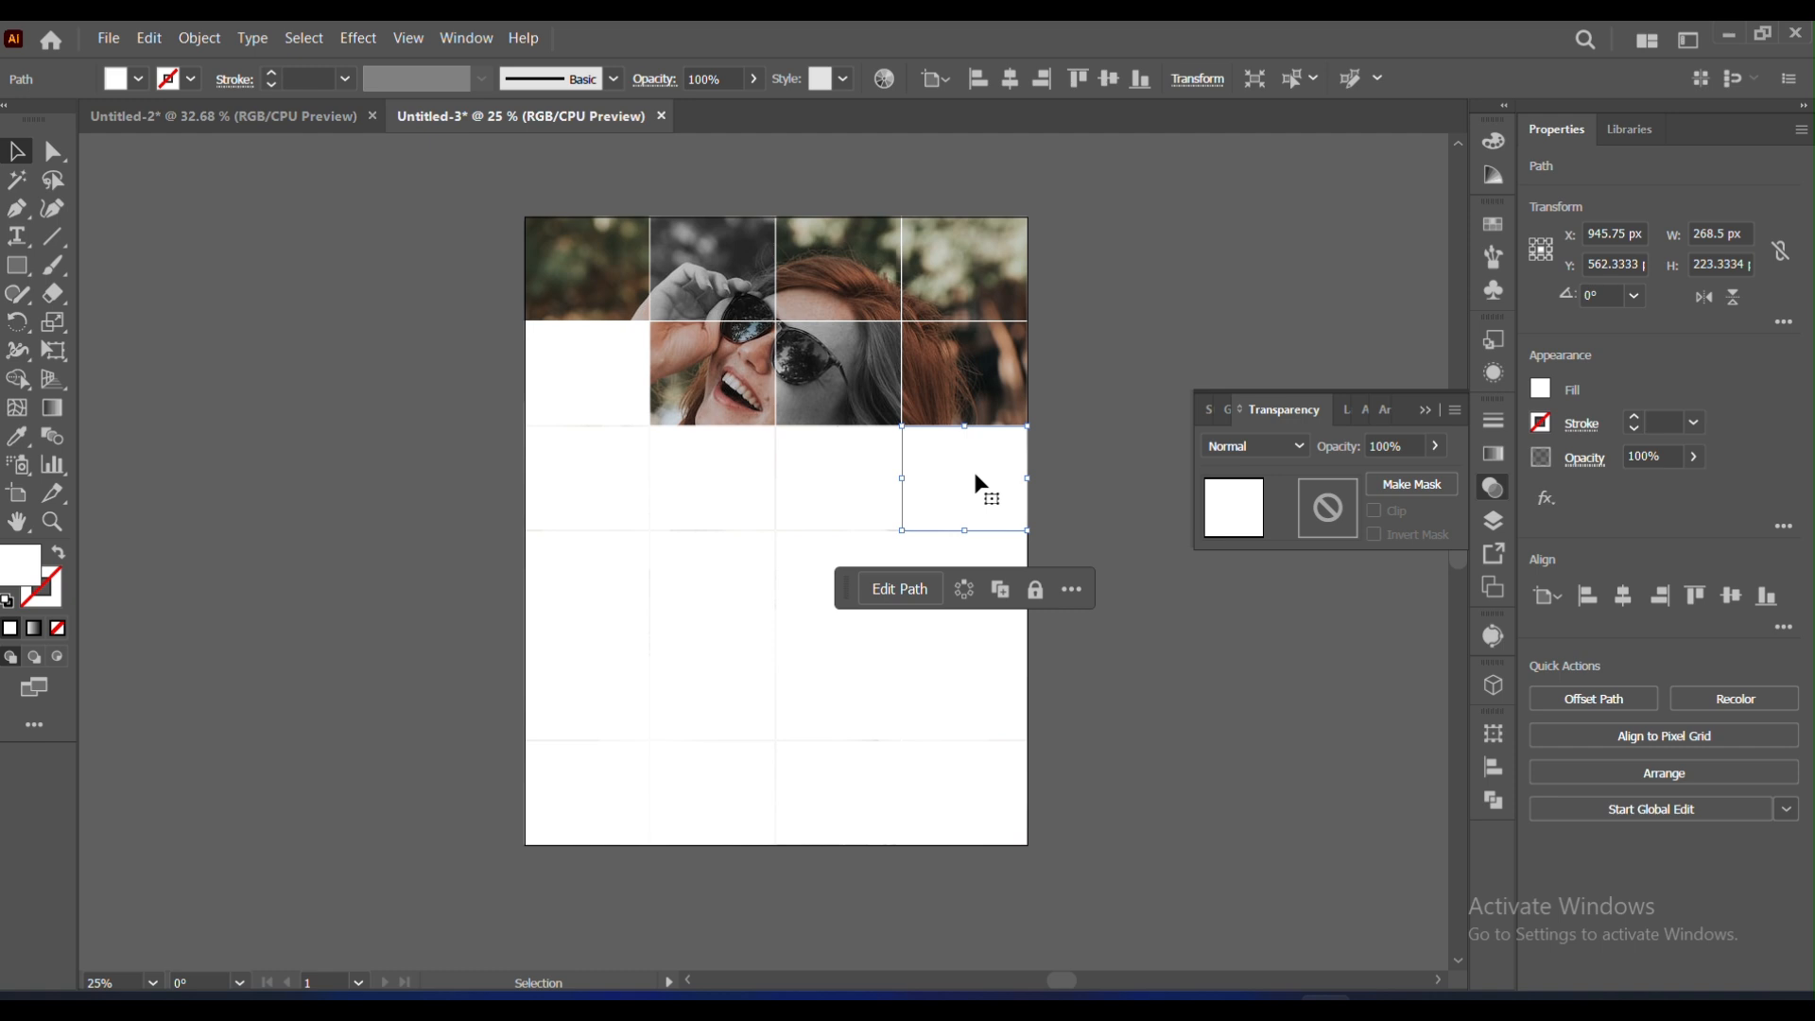
pyautogui.click(598, 482)
pyautogui.press('Delete')
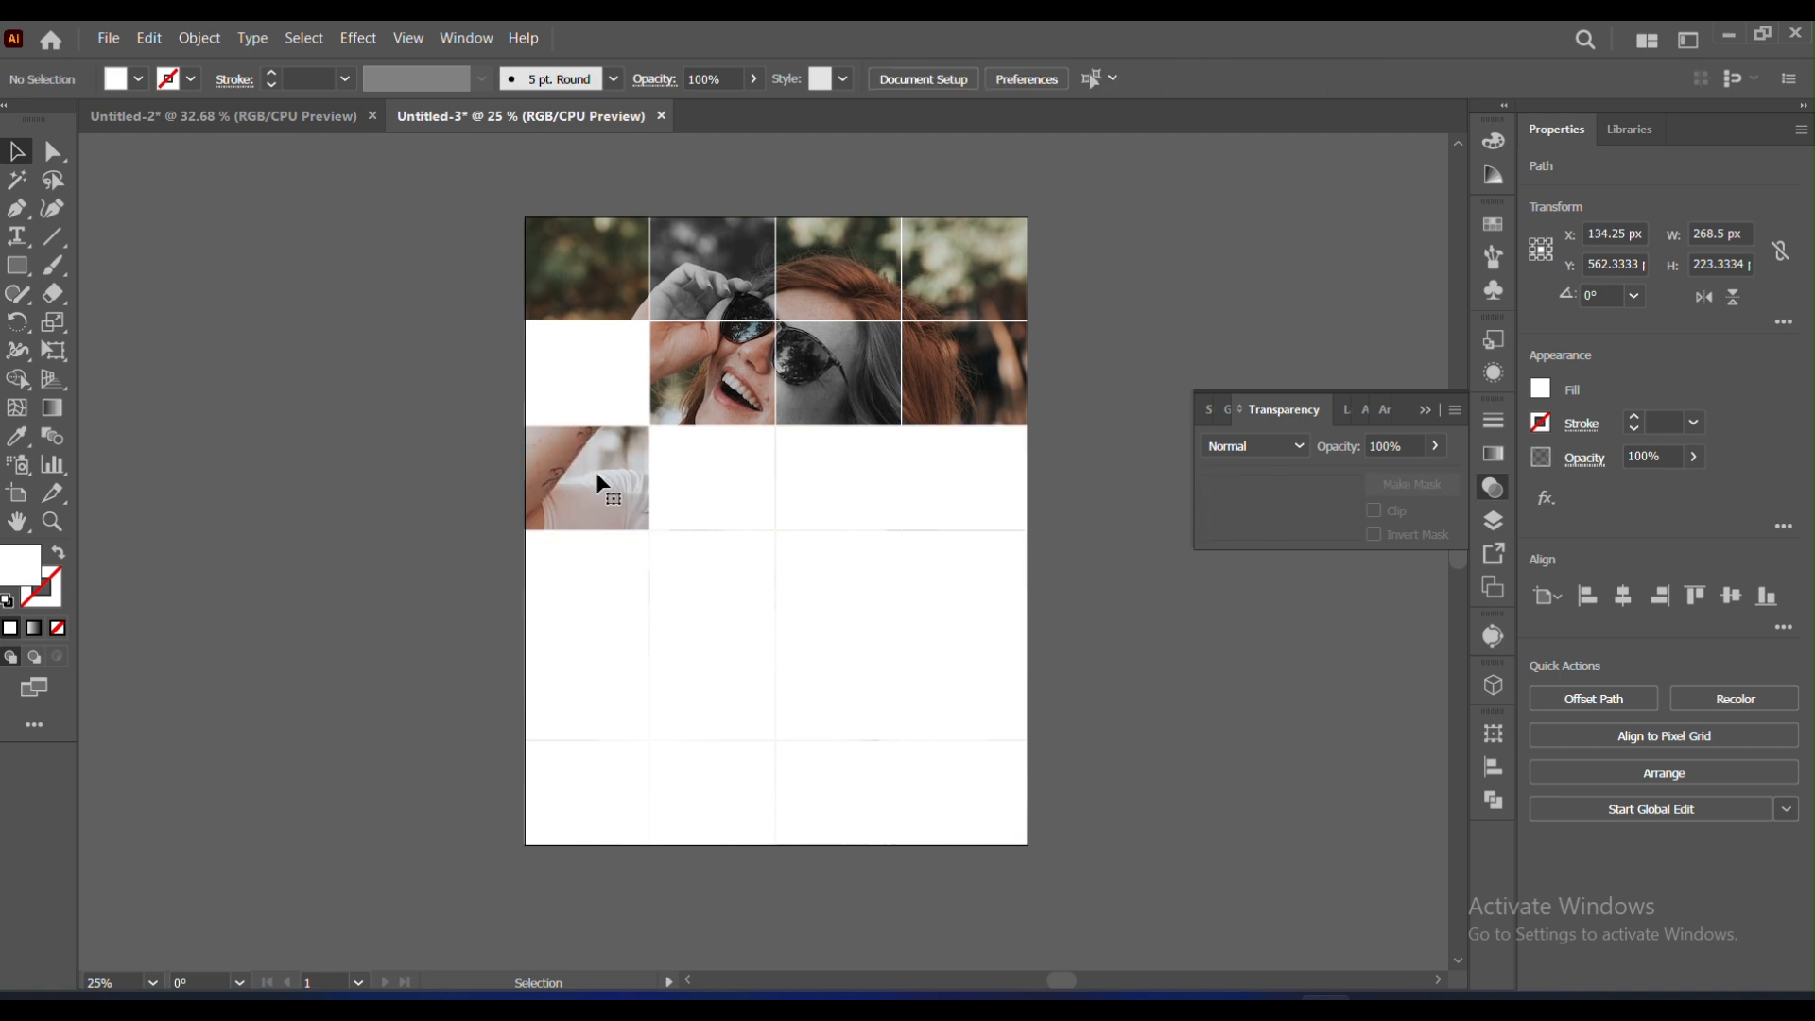
# Step: Set the blend mode of the third row's second tile to Saturation and select the white tile beside it in the third column
pyautogui.click(707, 506)
pyautogui.click(1295, 445)
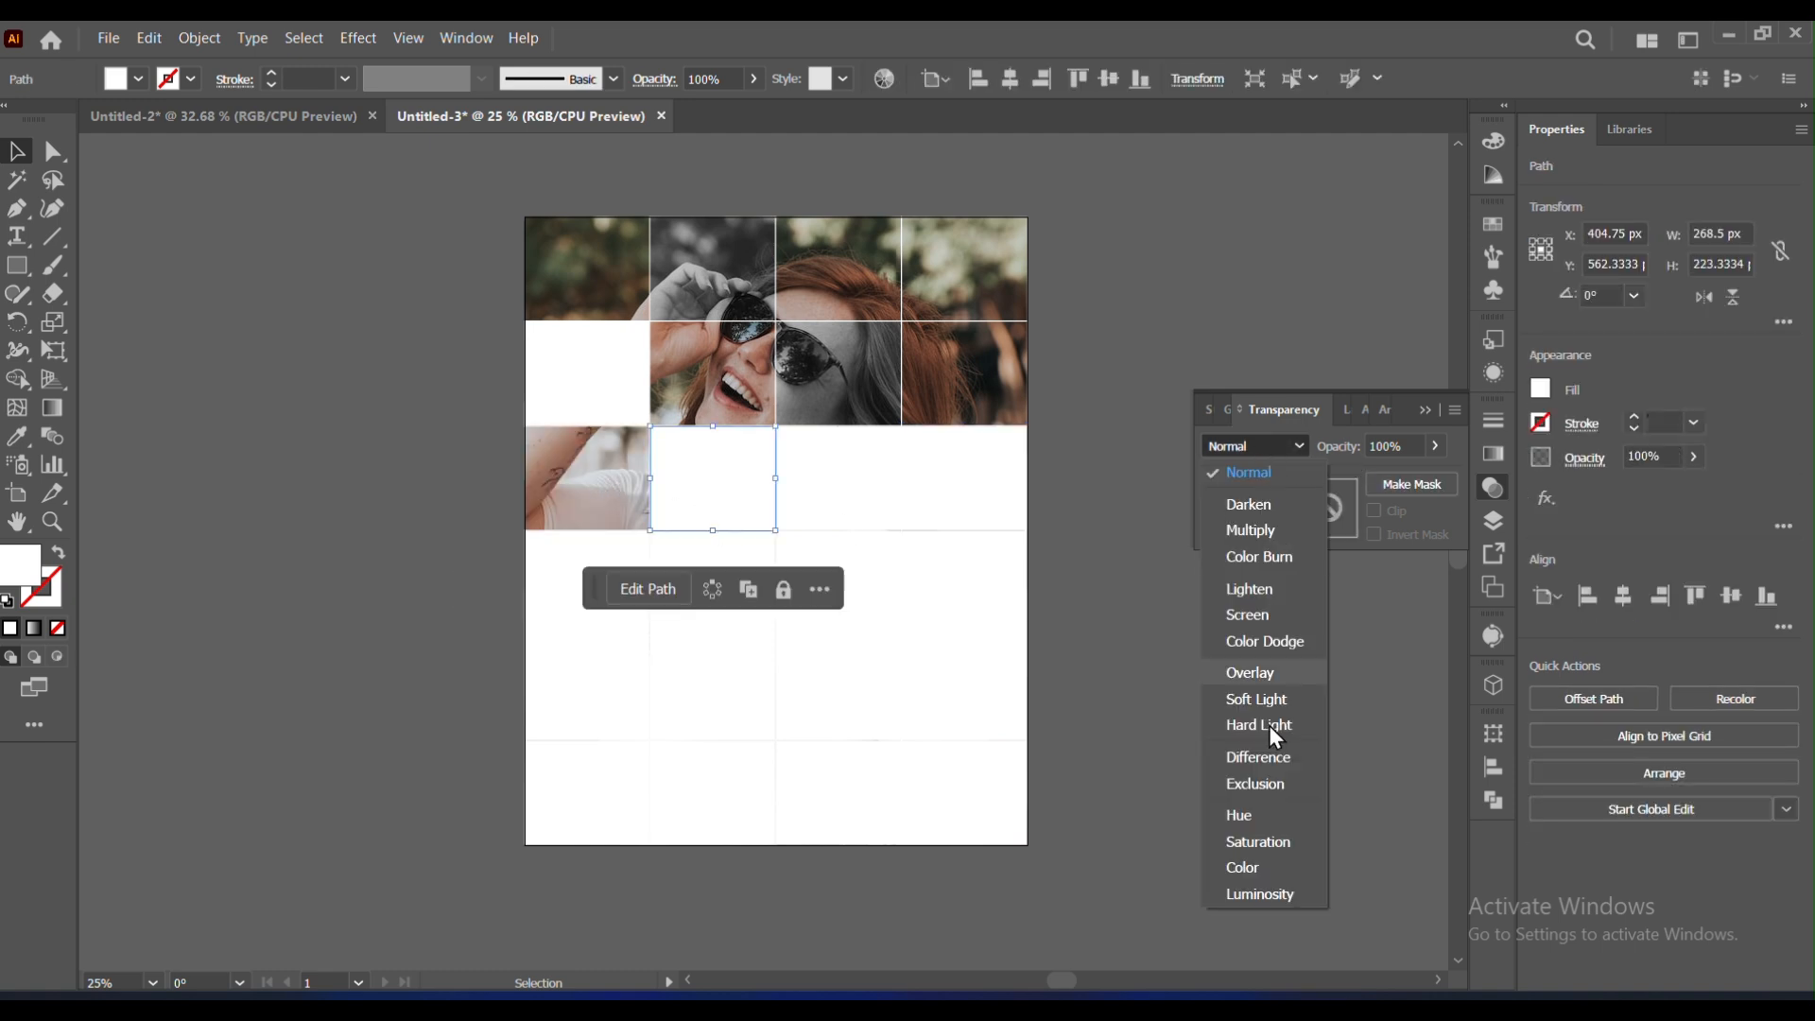
pyautogui.click(1265, 844)
pyautogui.click(836, 520)
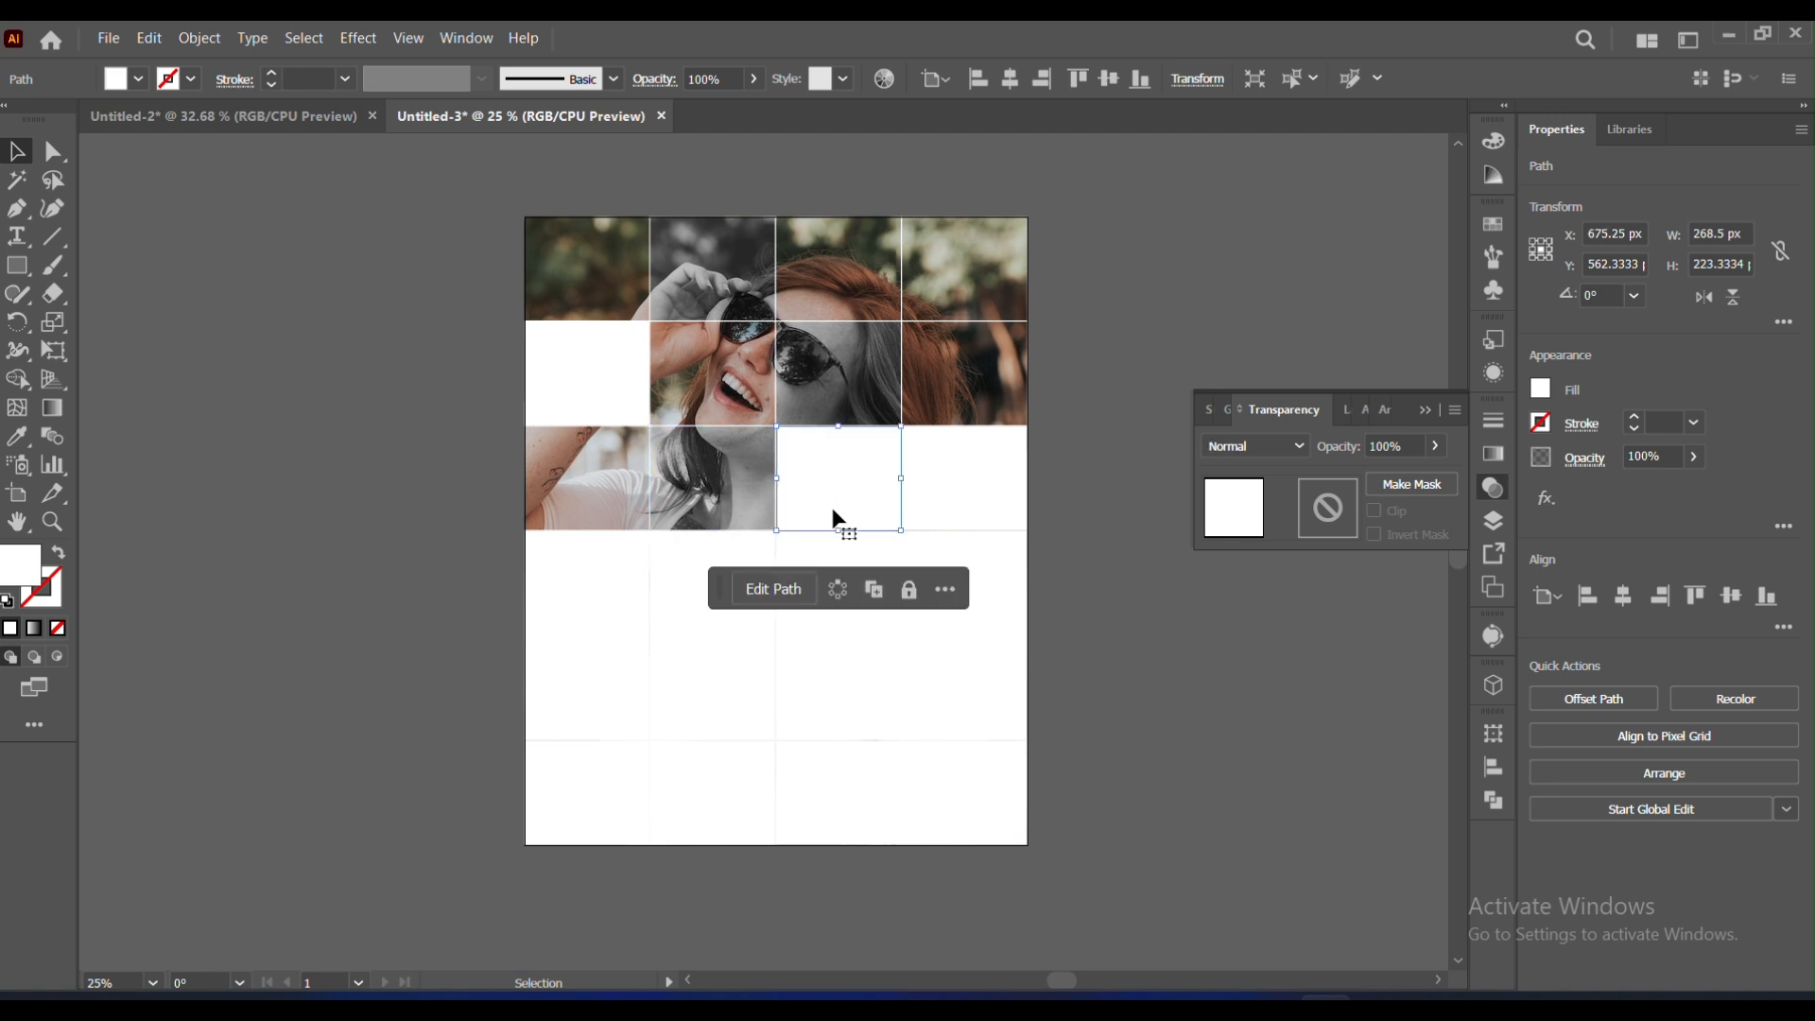
# Step: Delete the white tiles in the third row's third column and the fourth row's fourth column
pyautogui.press('Delete')
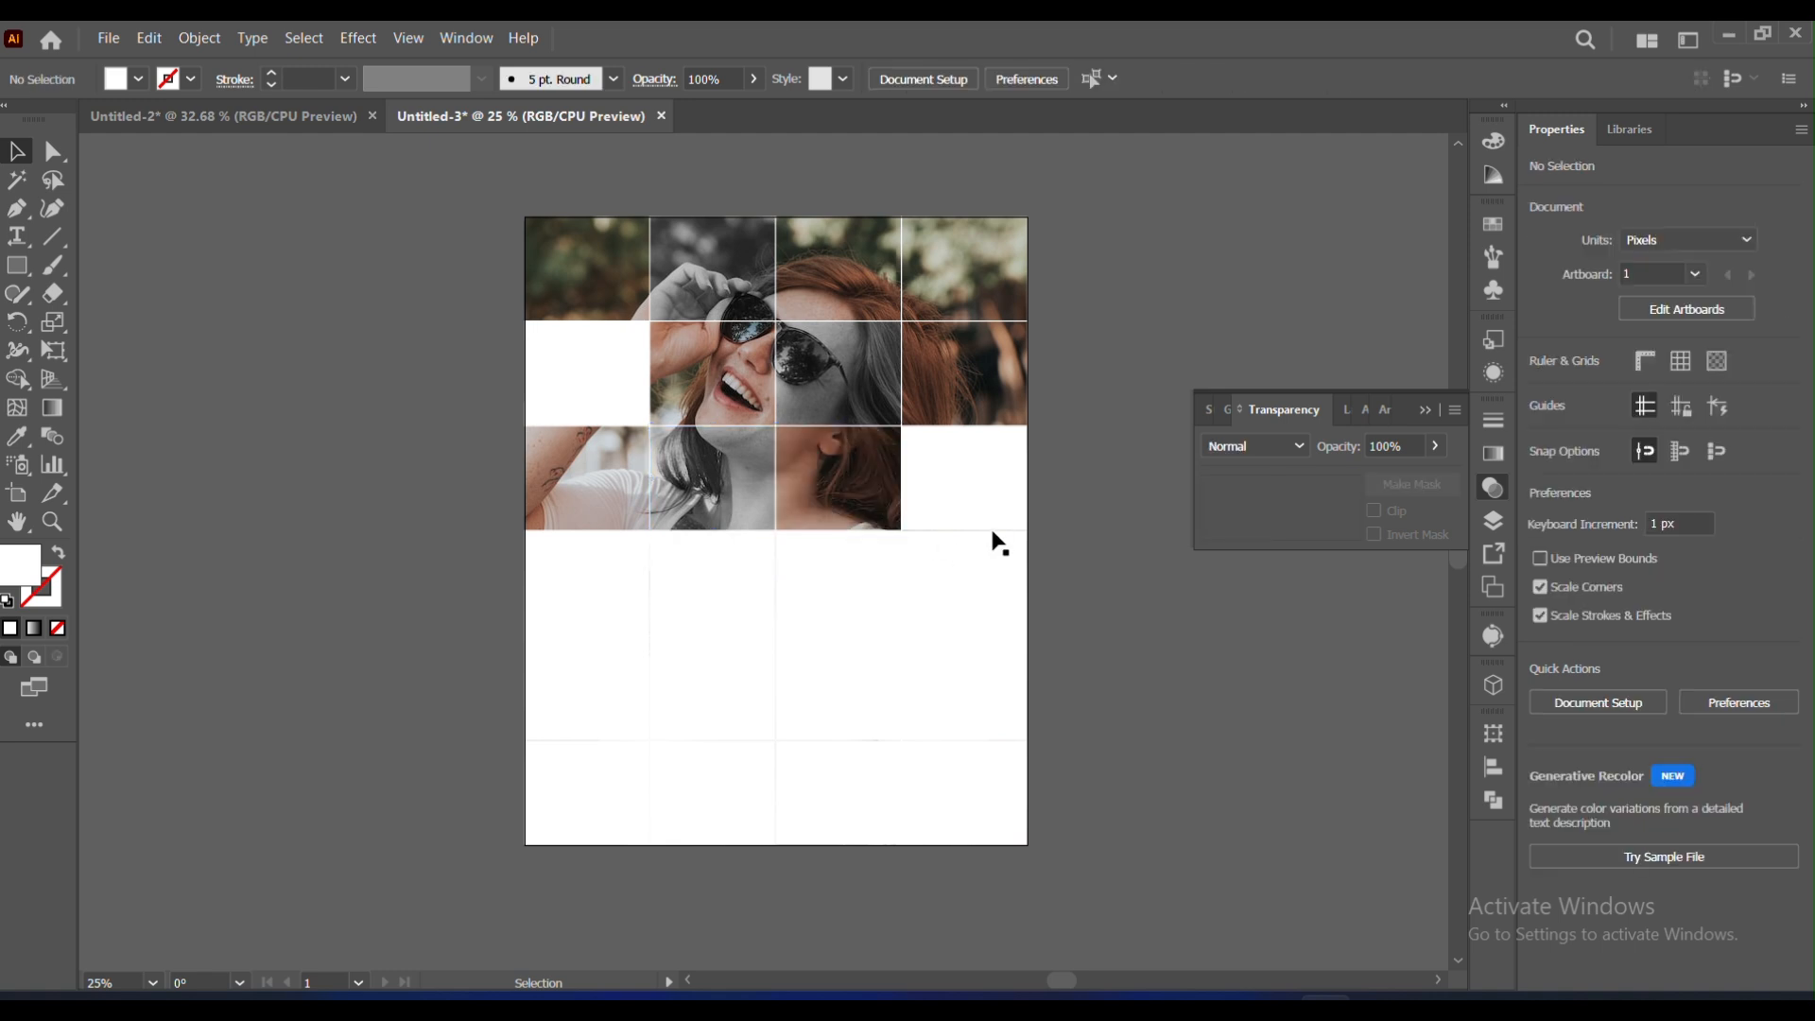
pyautogui.click(984, 573)
pyautogui.press('Delete')
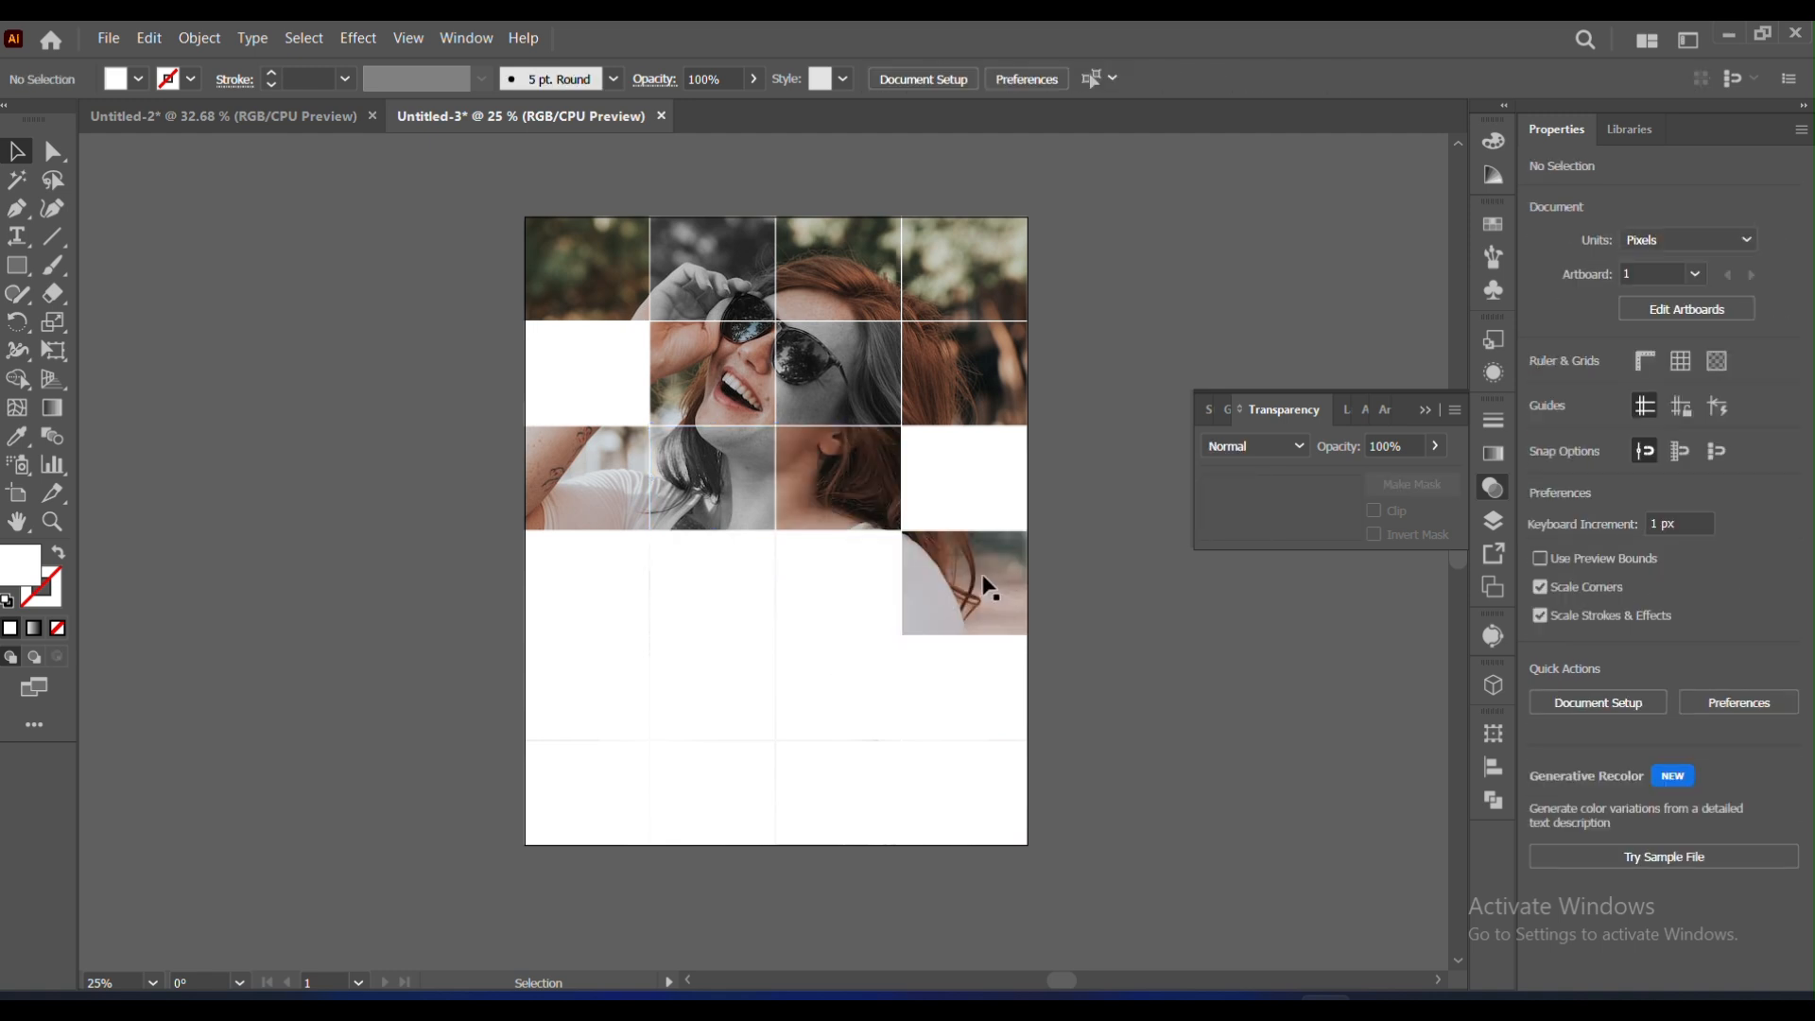
pyautogui.click(860, 619)
pyautogui.press('Delete')
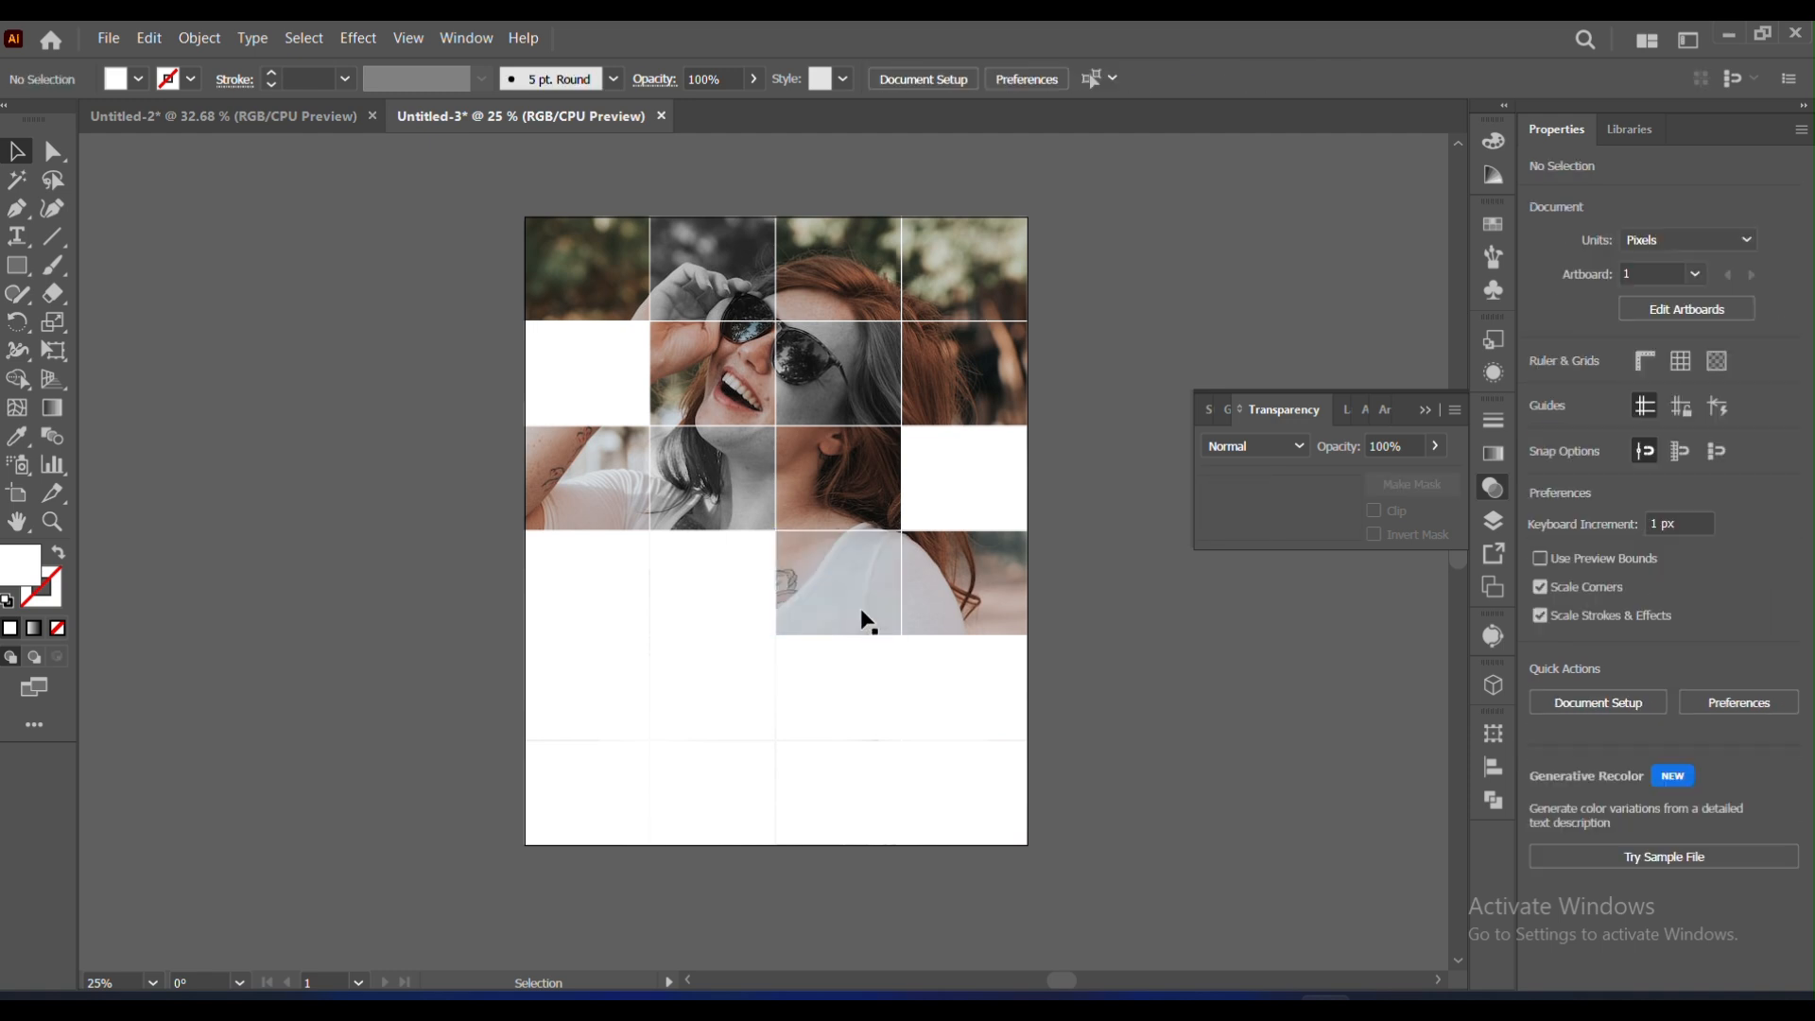
pyautogui.click(738, 612)
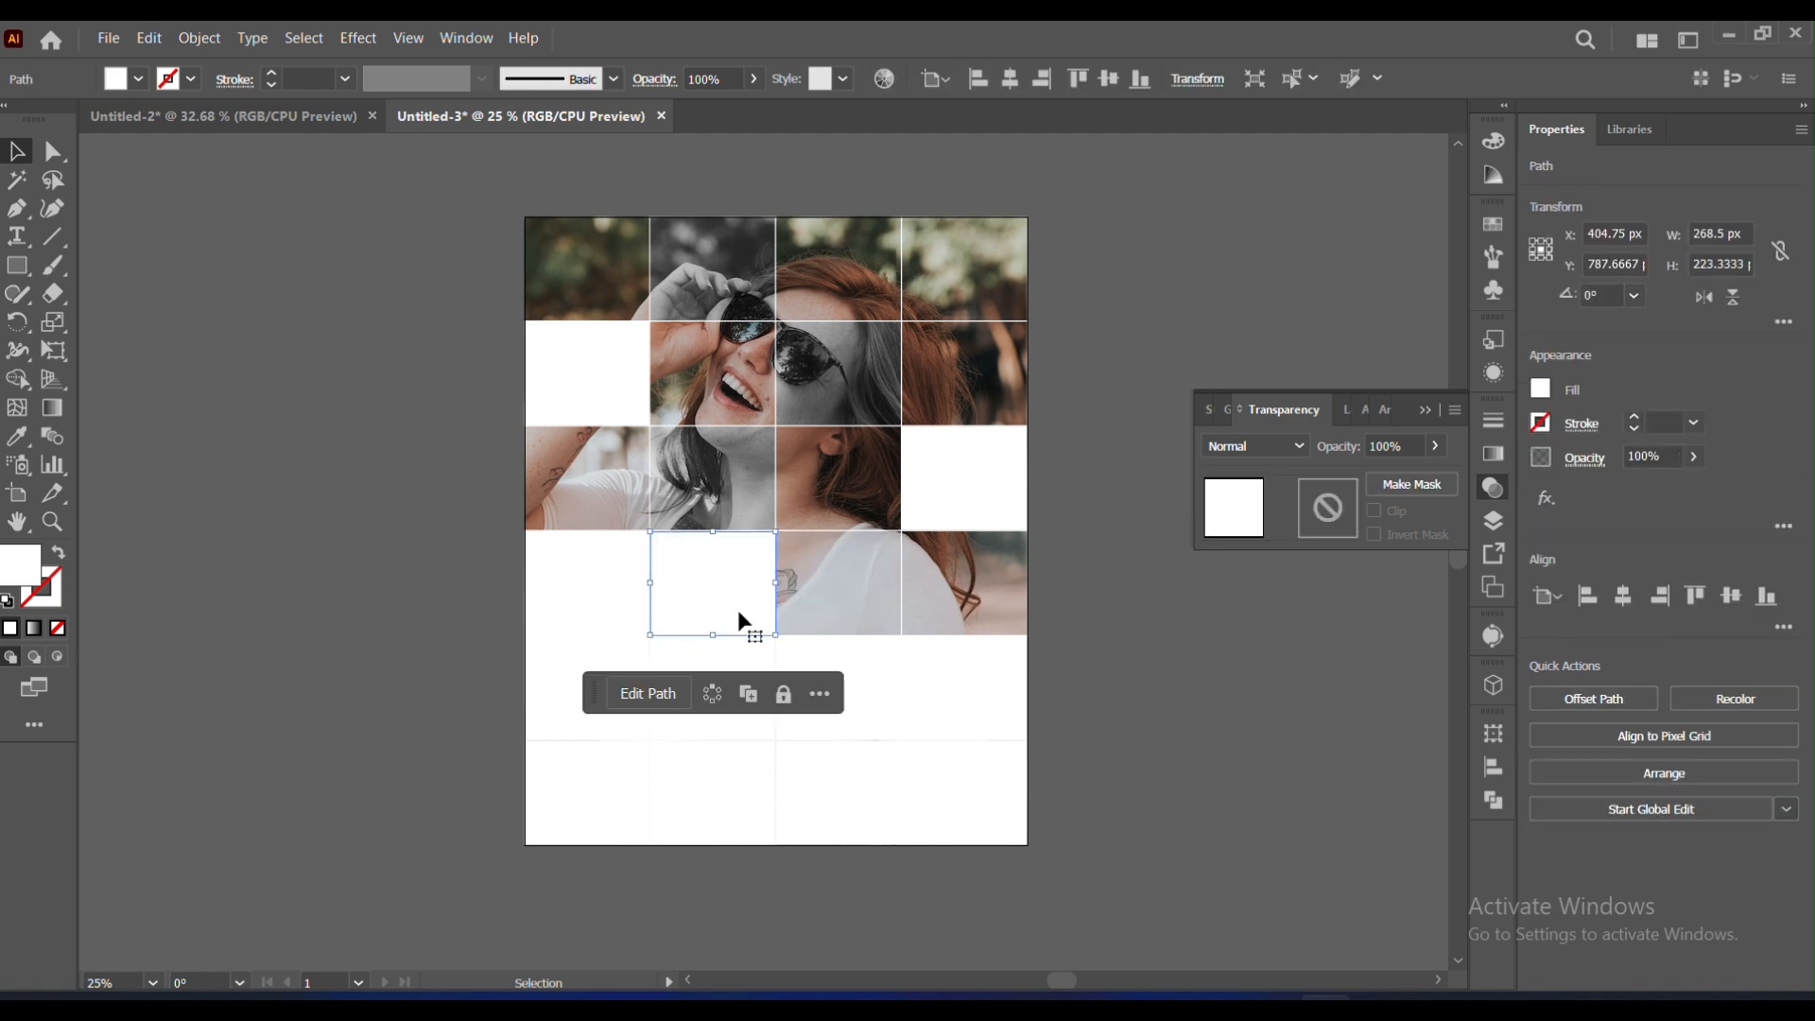
pyautogui.hotkey('ctrl', 'z')
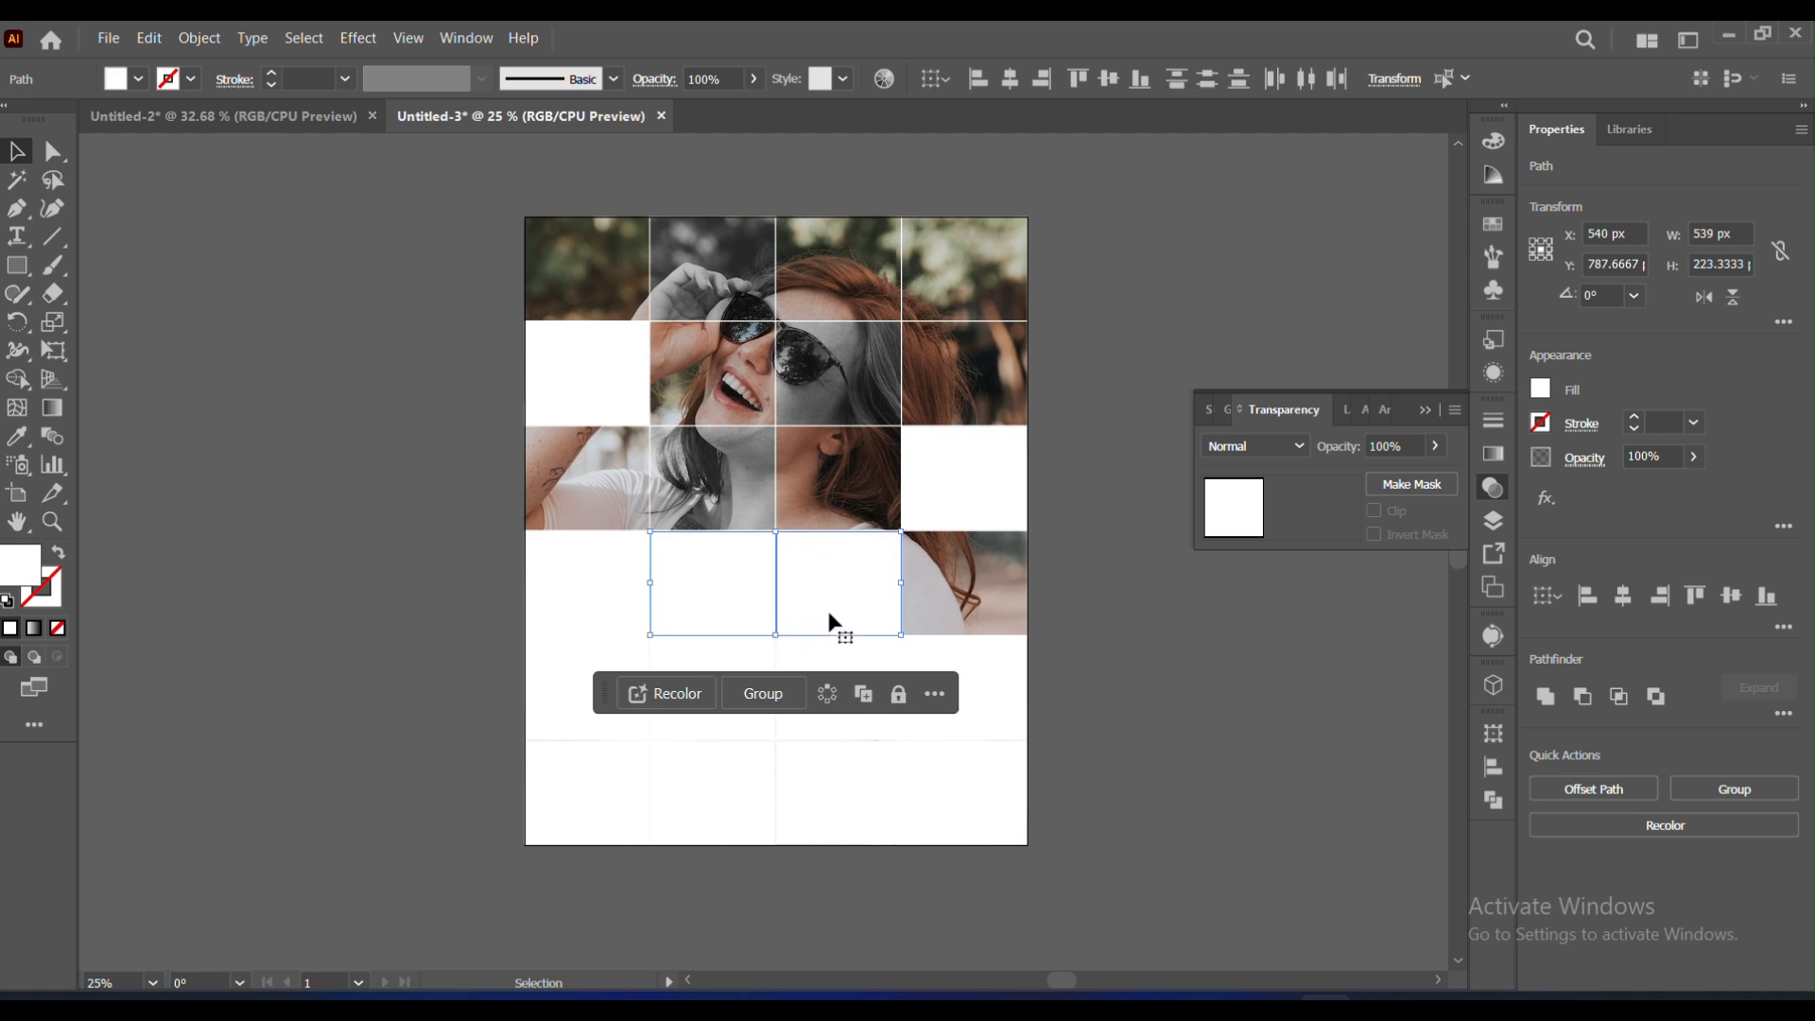
# Step: Set the blend mode of the fourth row's third tile to Saturation and delete the white tile in its second column
pyautogui.click(847, 631)
pyautogui.click(1257, 446)
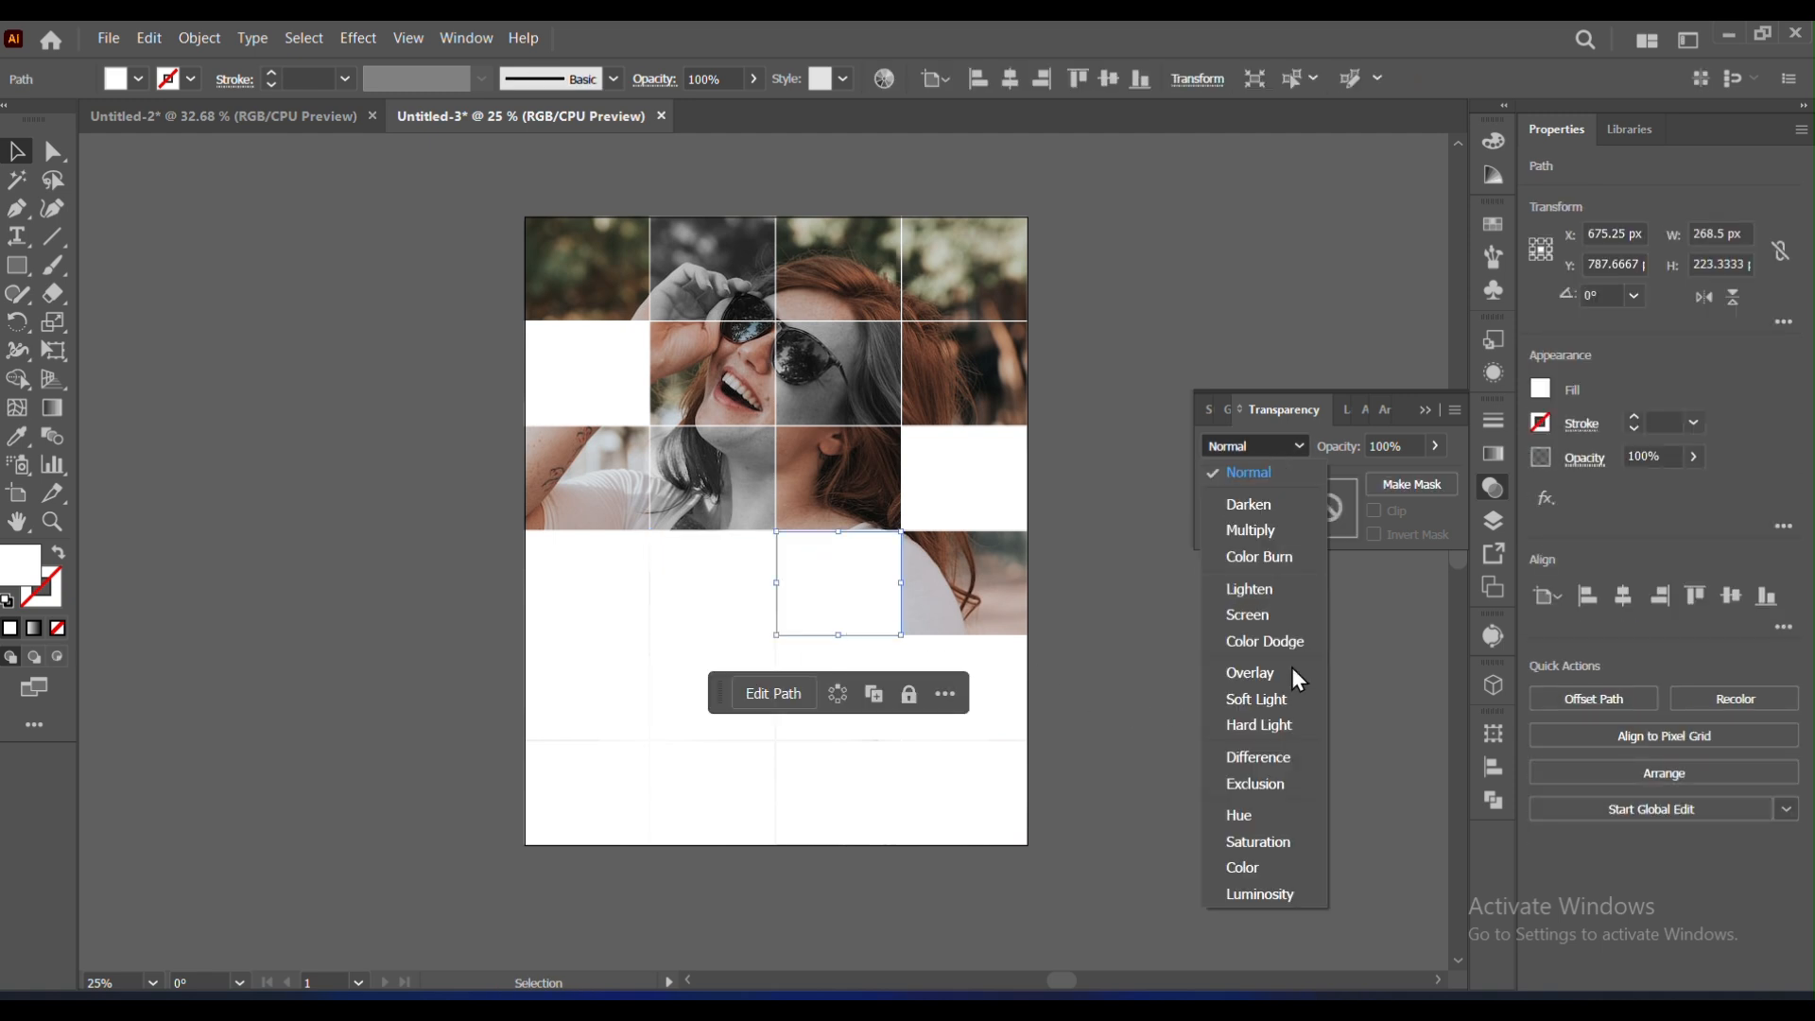
pyautogui.click(1298, 846)
pyautogui.click(697, 560)
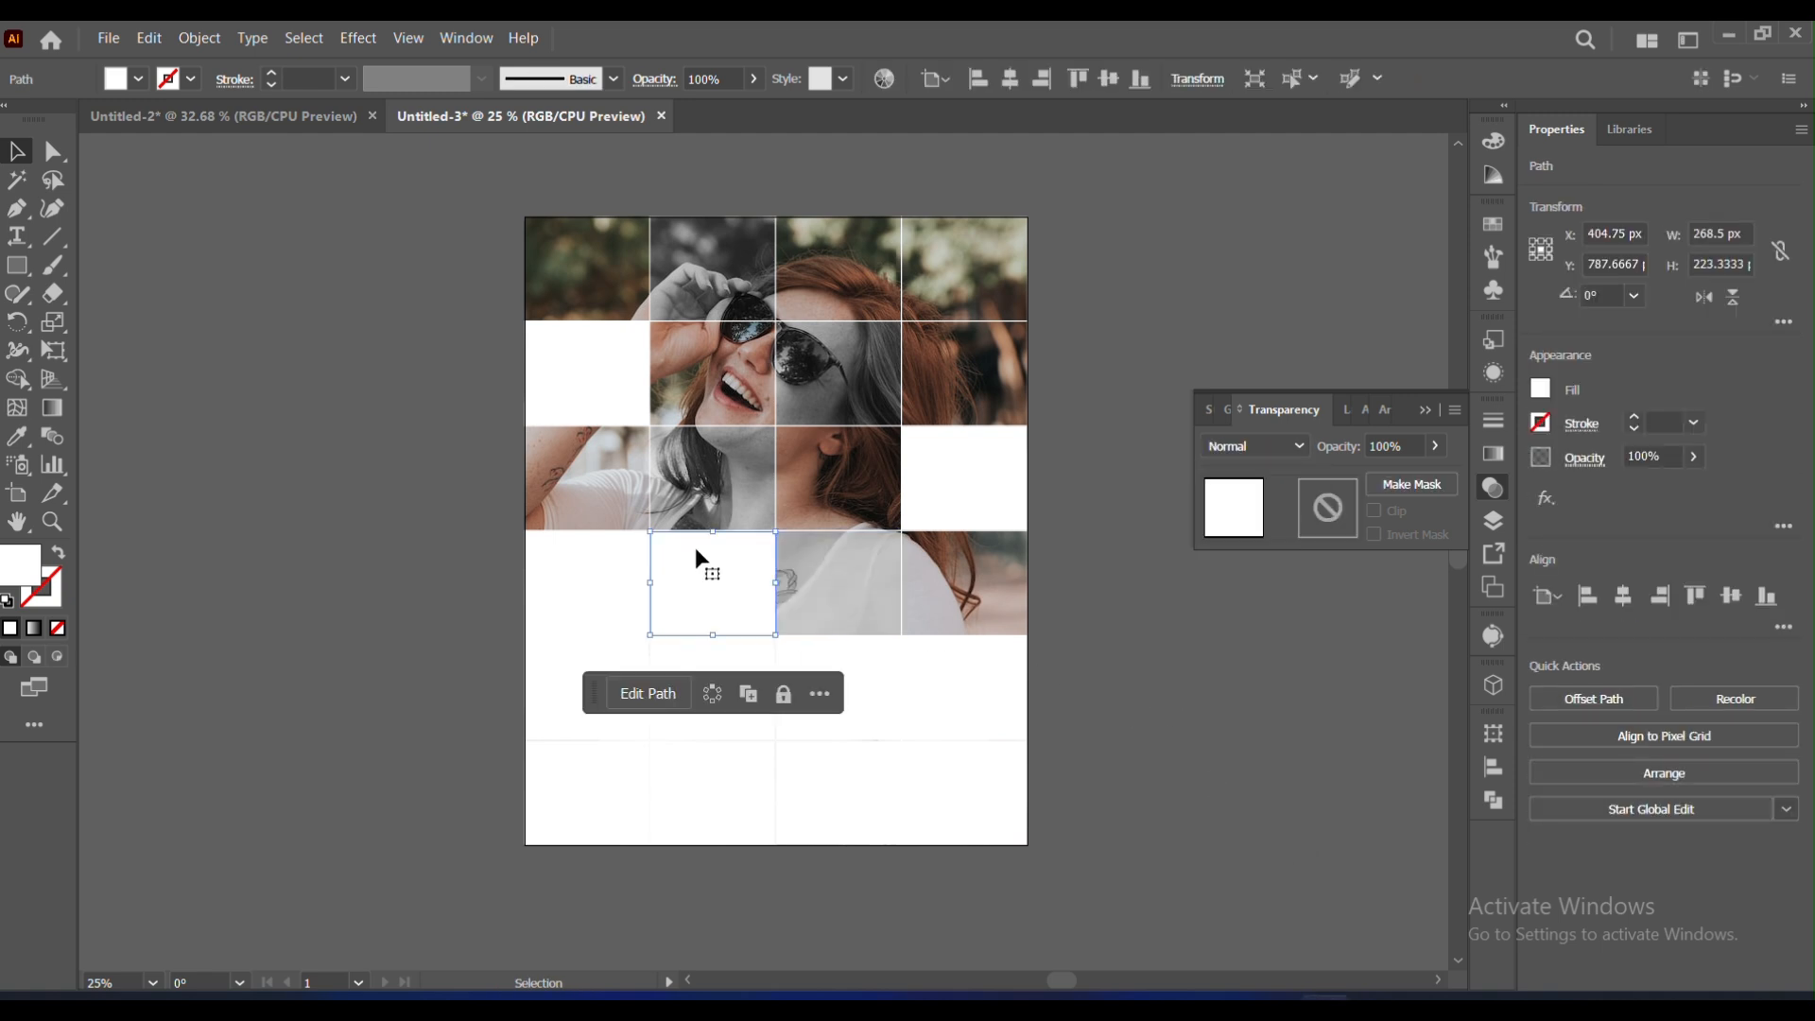
pyautogui.press('Delete')
# Step: Set the blend mode of the white tile in the fifth row's fourth column to Saturation and close the Transparency settings
pyautogui.click(854, 697)
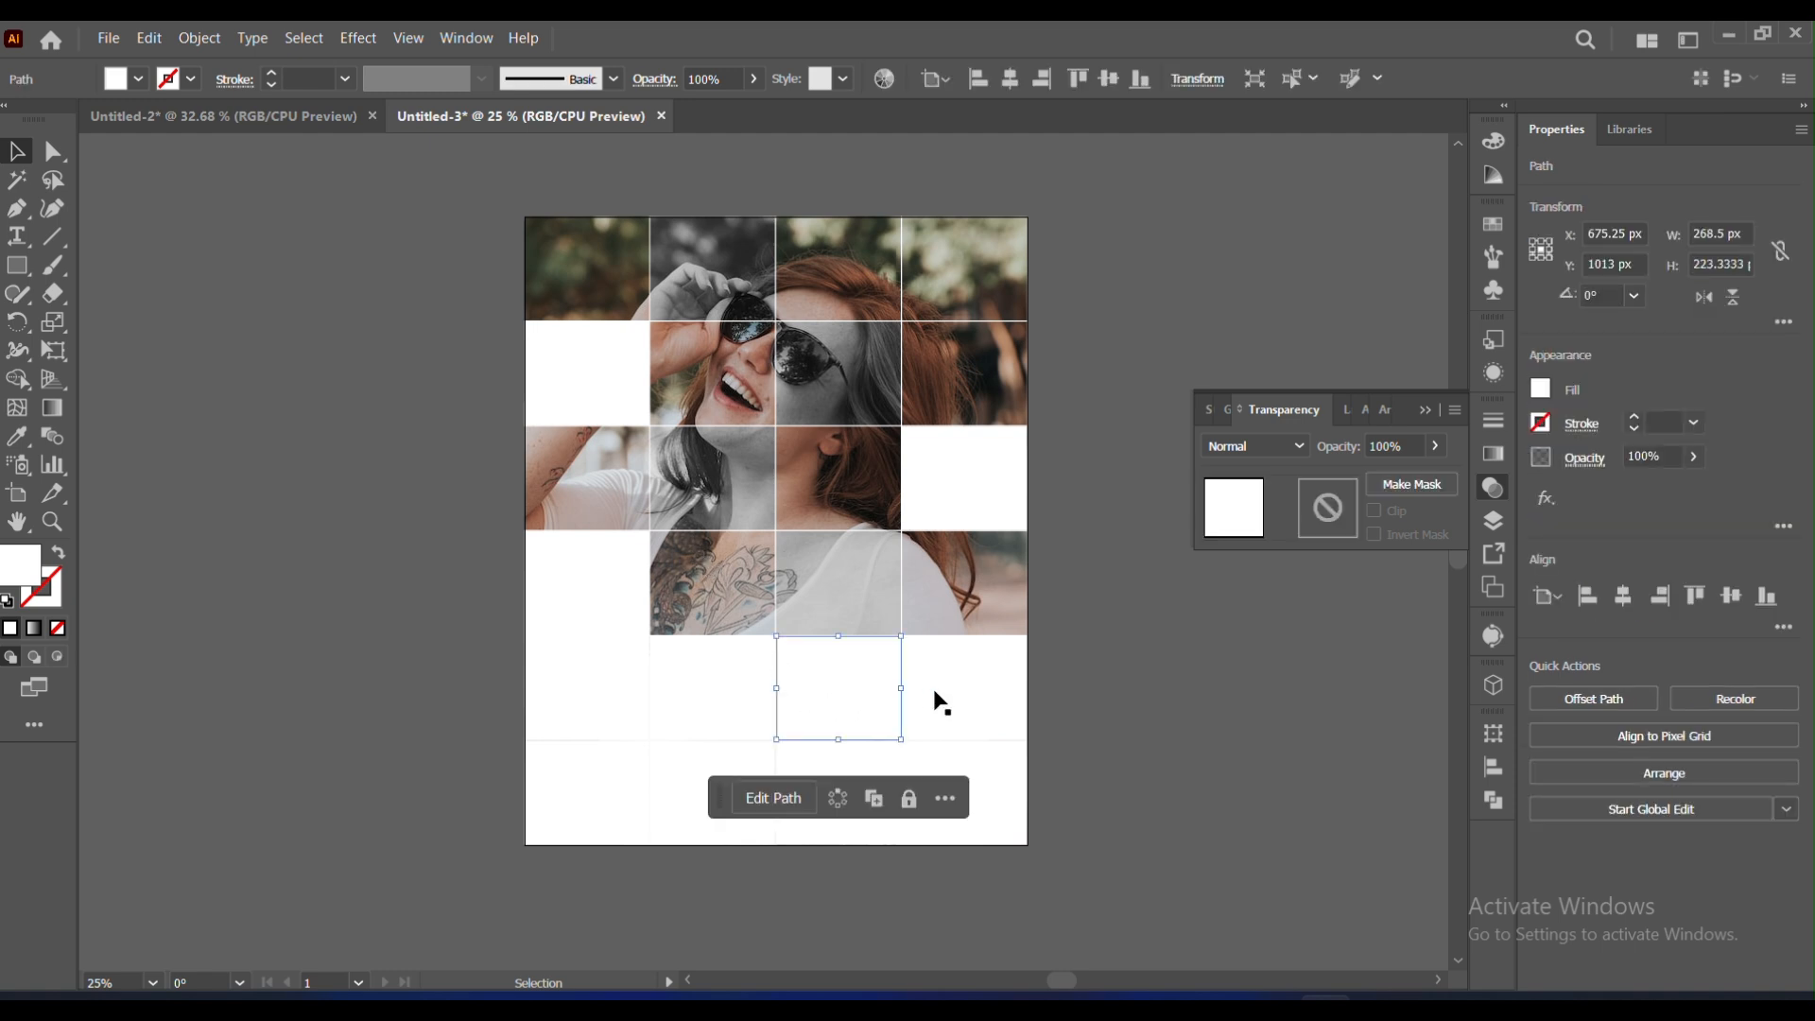
pyautogui.click(1002, 704)
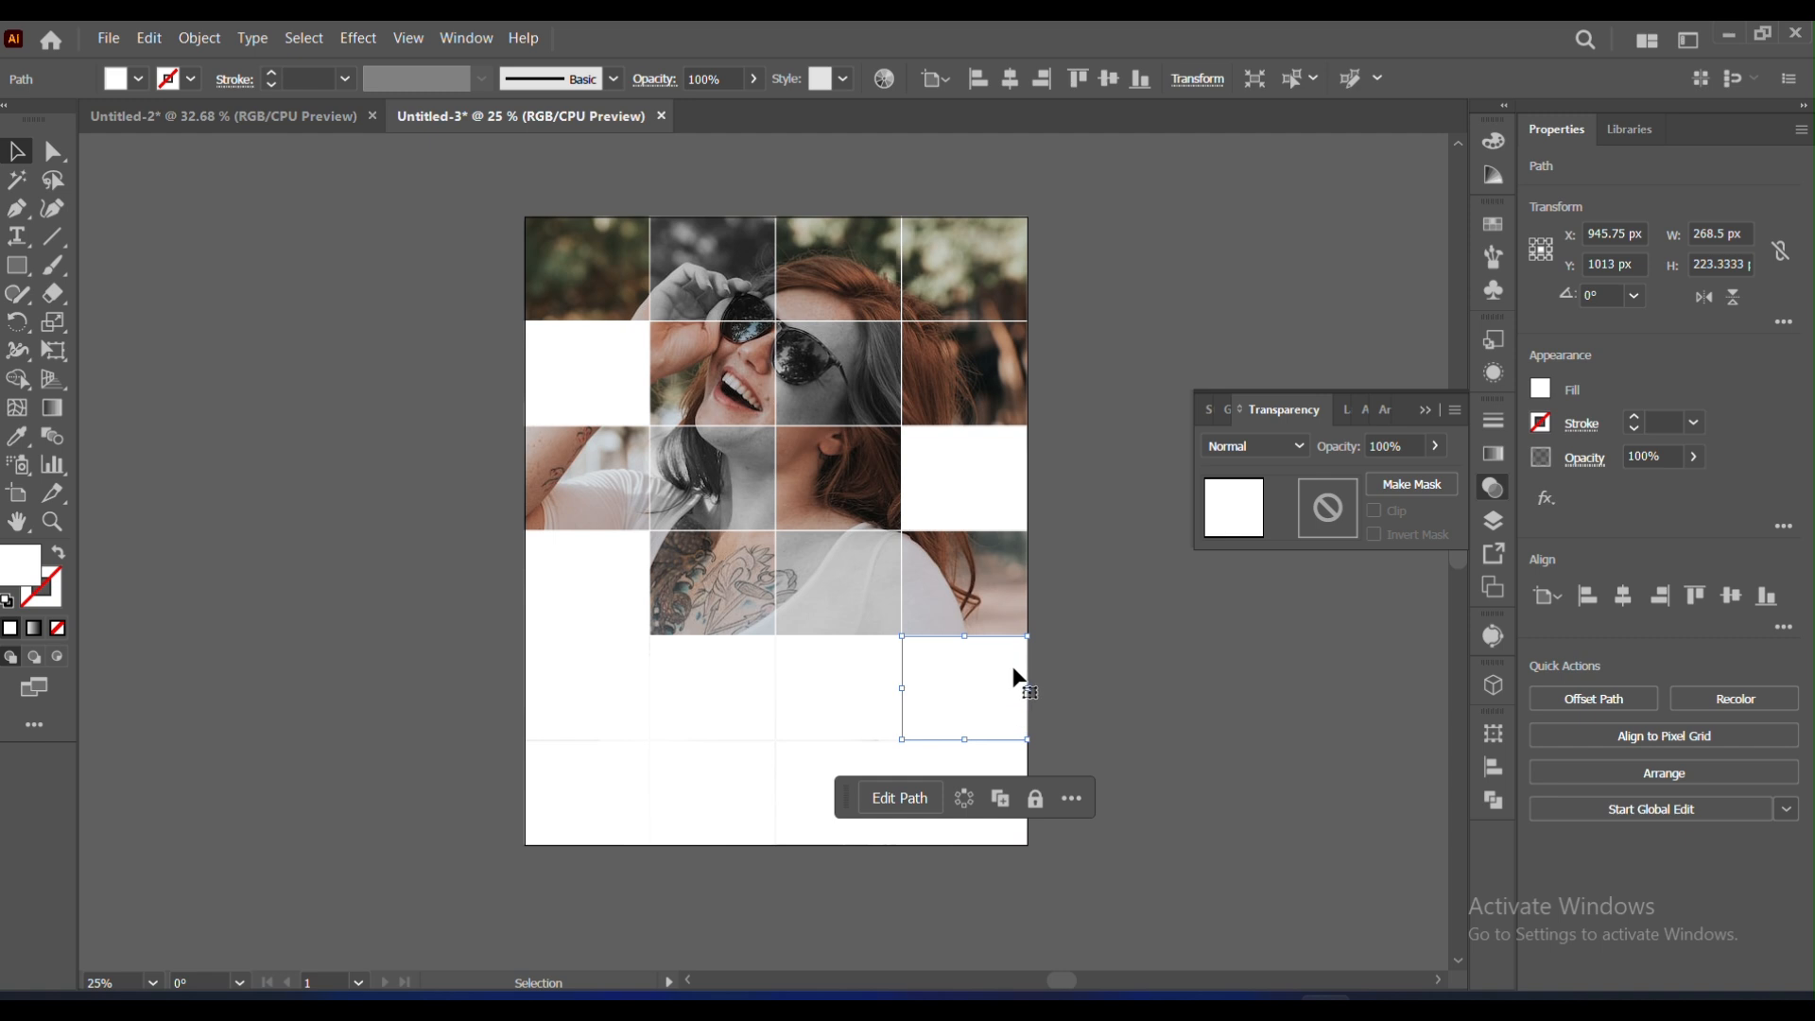
pyautogui.click(1274, 450)
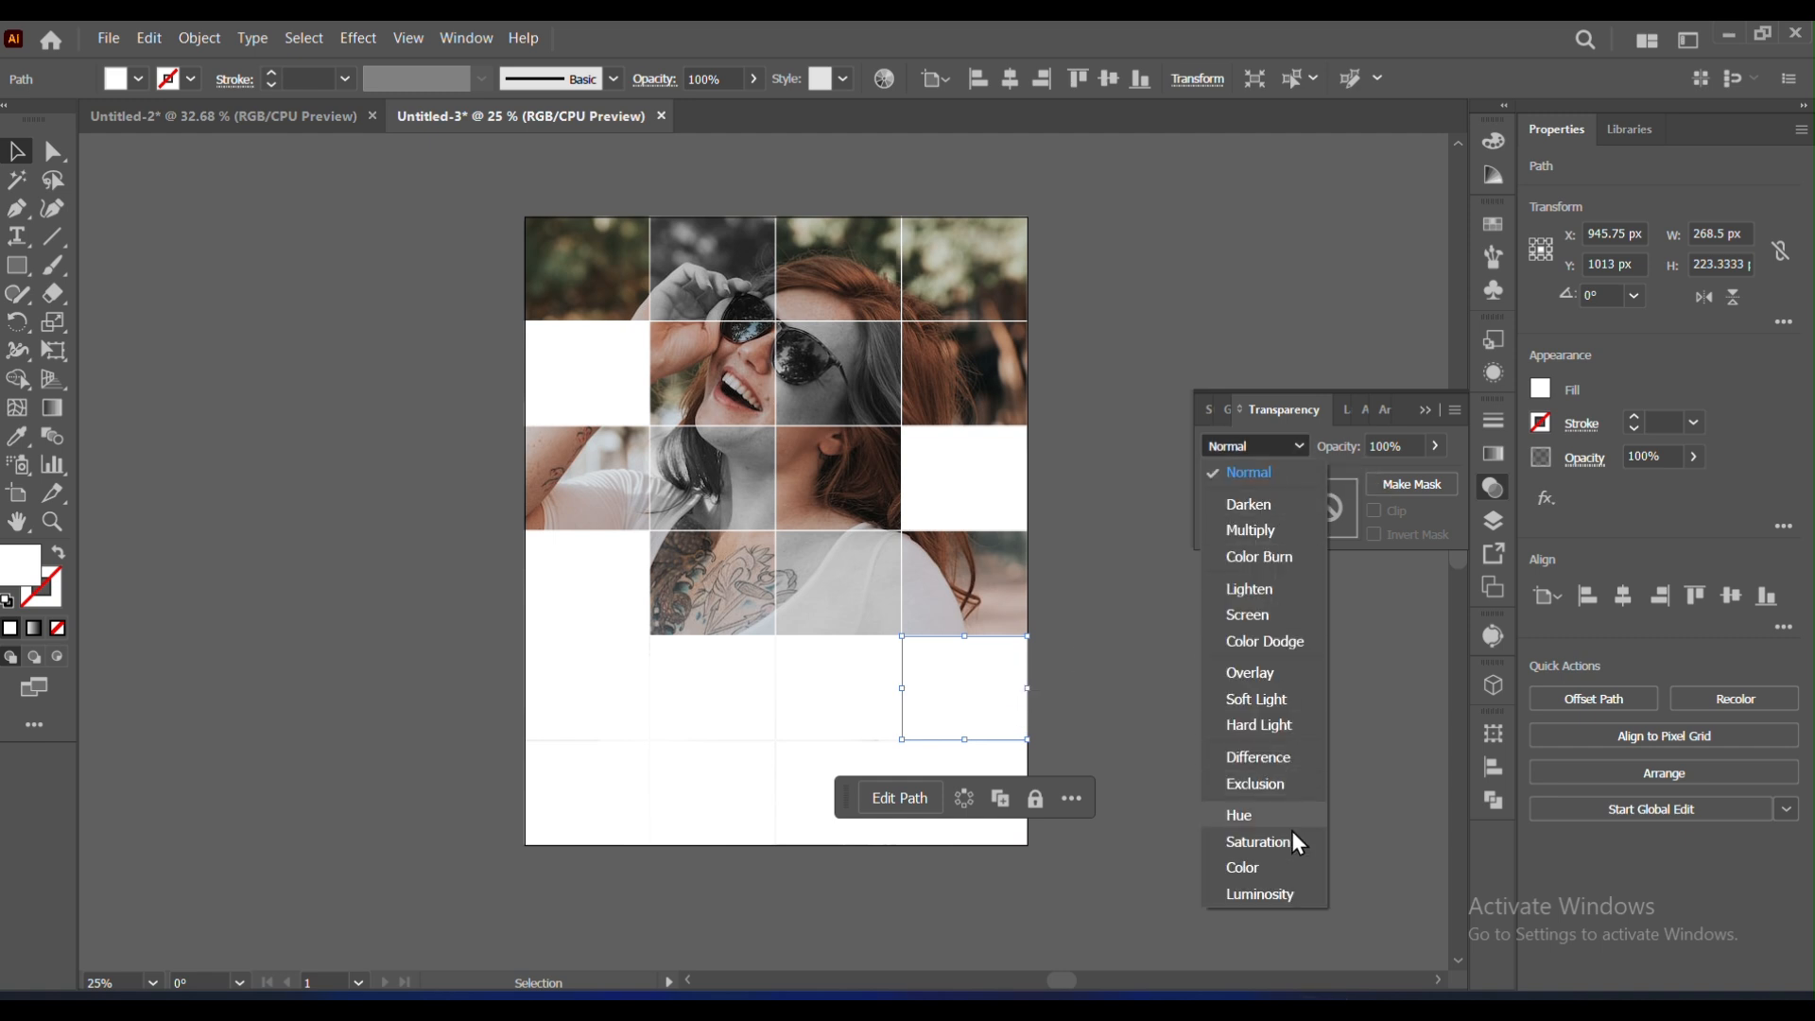
pyautogui.click(1247, 838)
pyautogui.click(1313, 801)
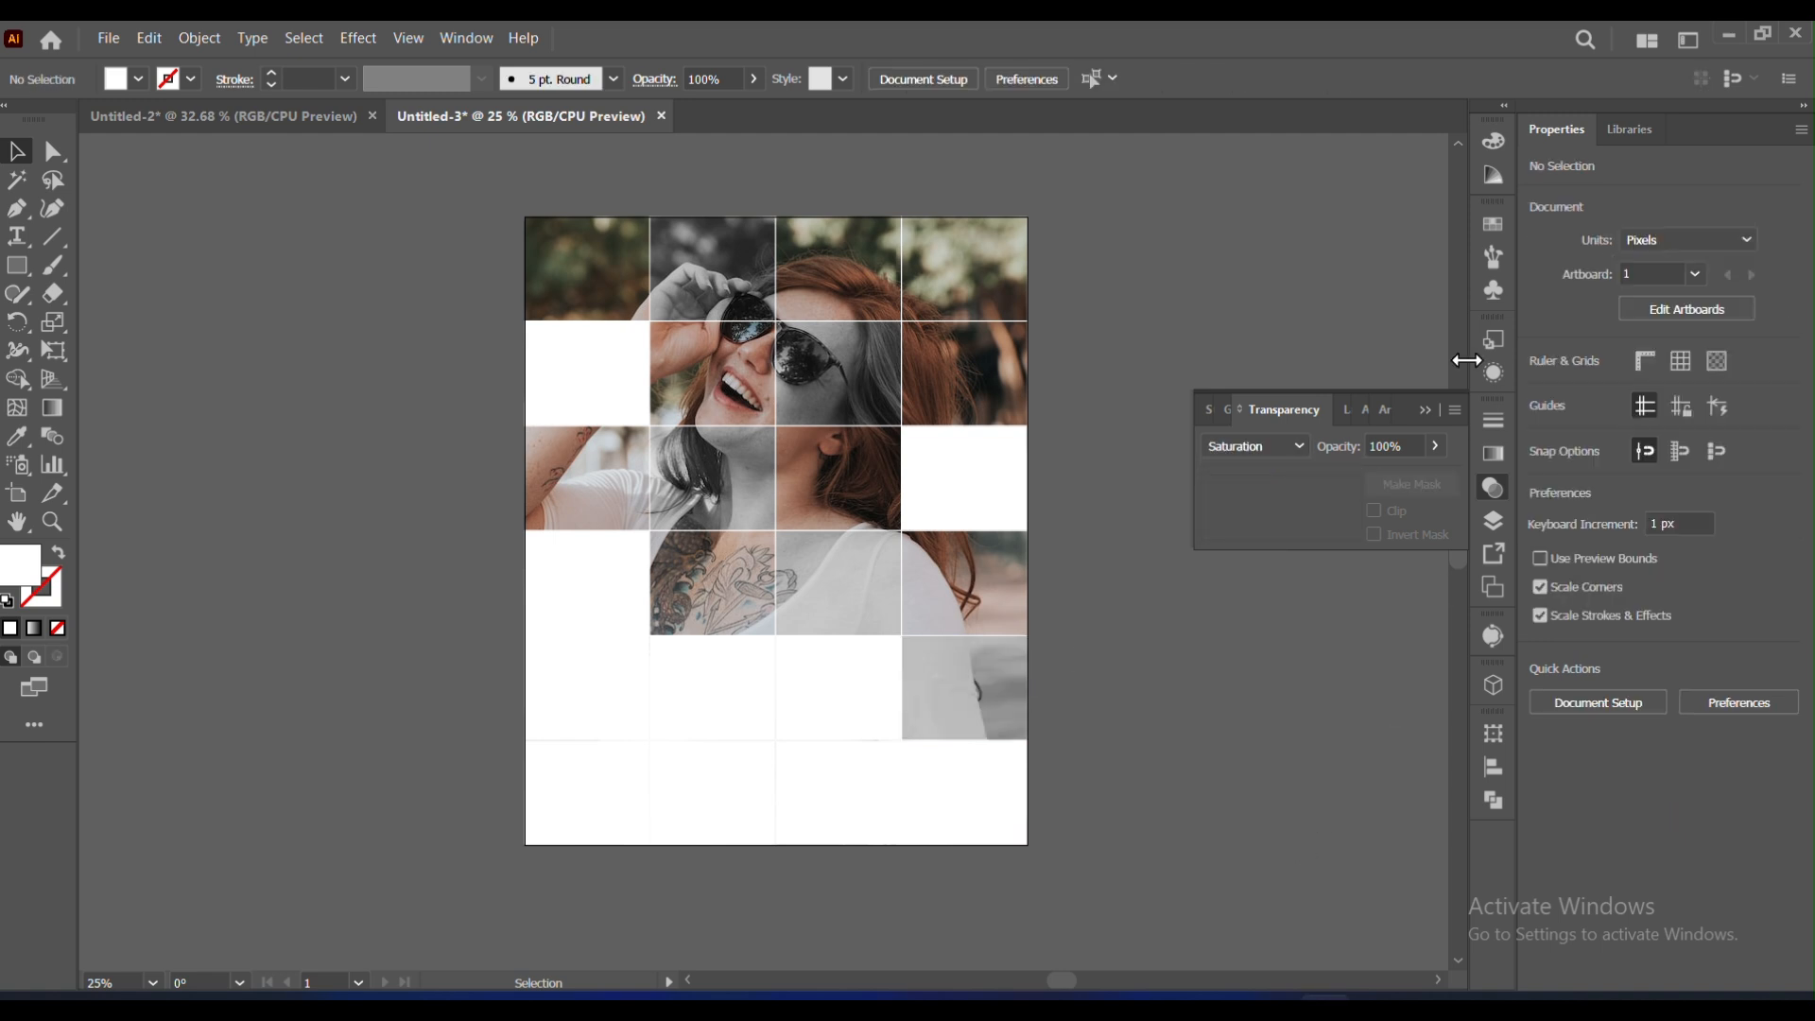
pyautogui.click(1421, 404)
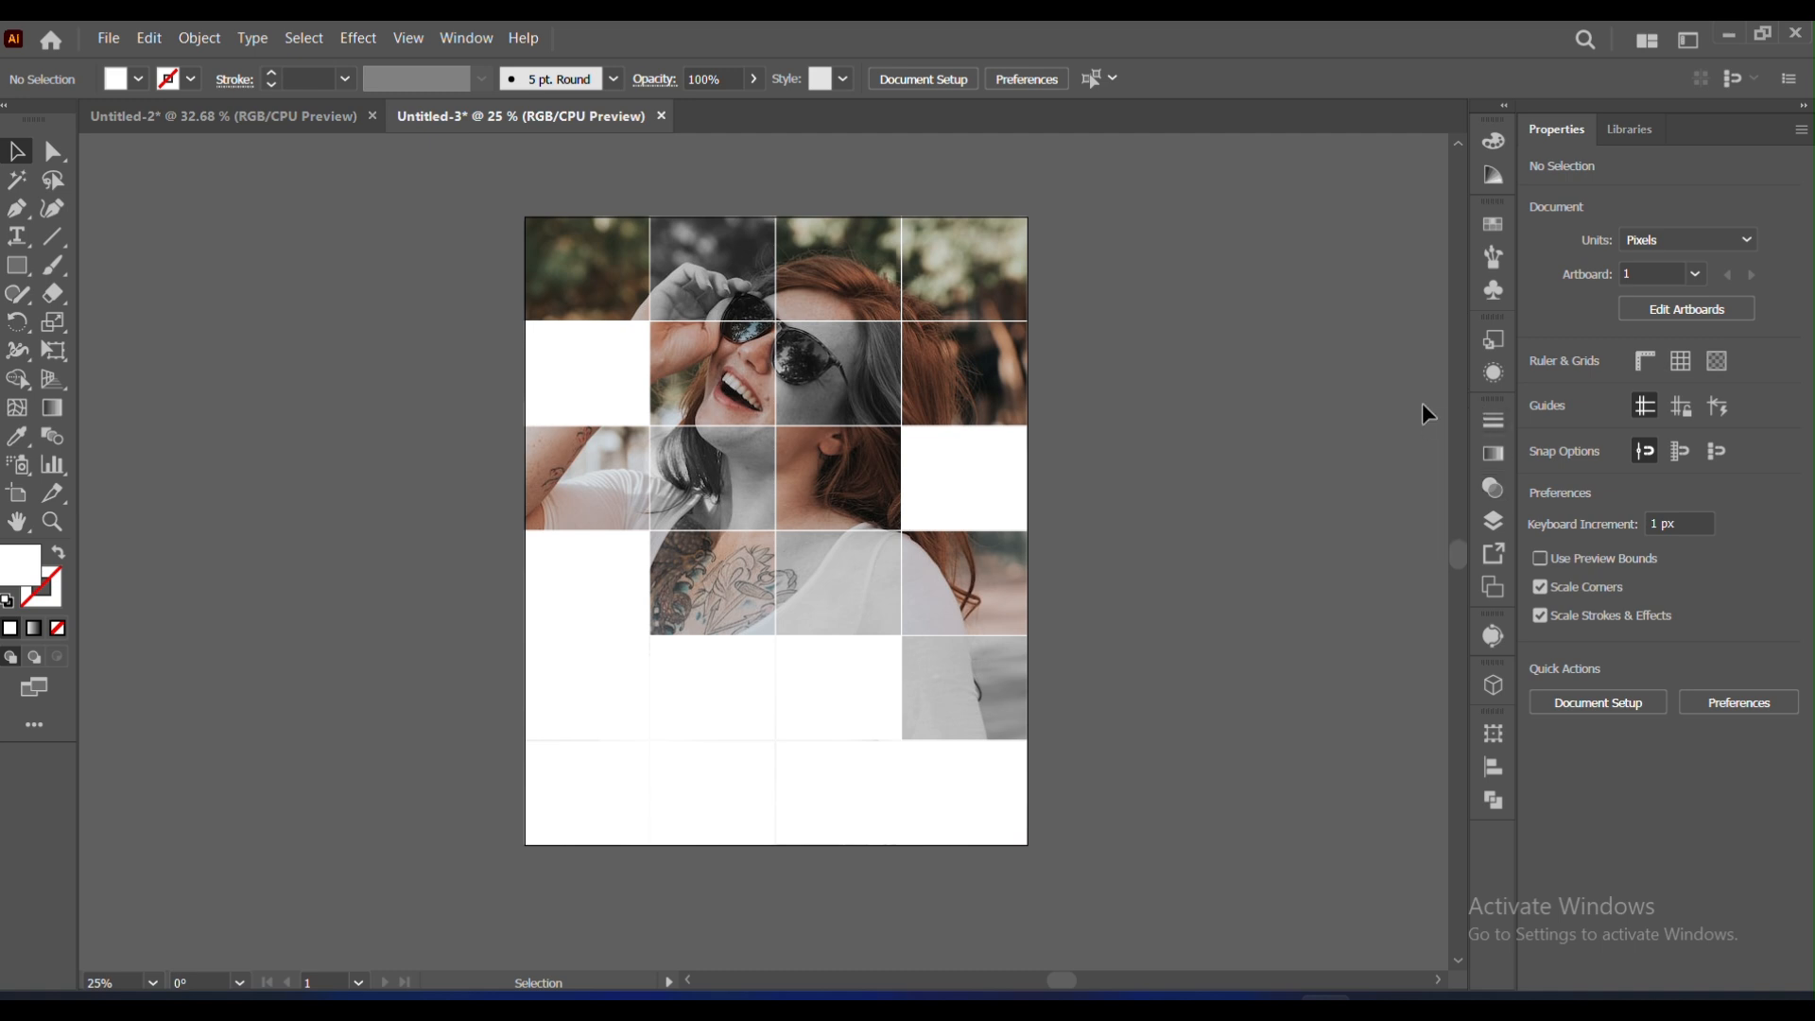
# Step: Add the text MAGAZINE beside the artboard and enlarge it to about 46.87 pt
pyautogui.click(17, 236)
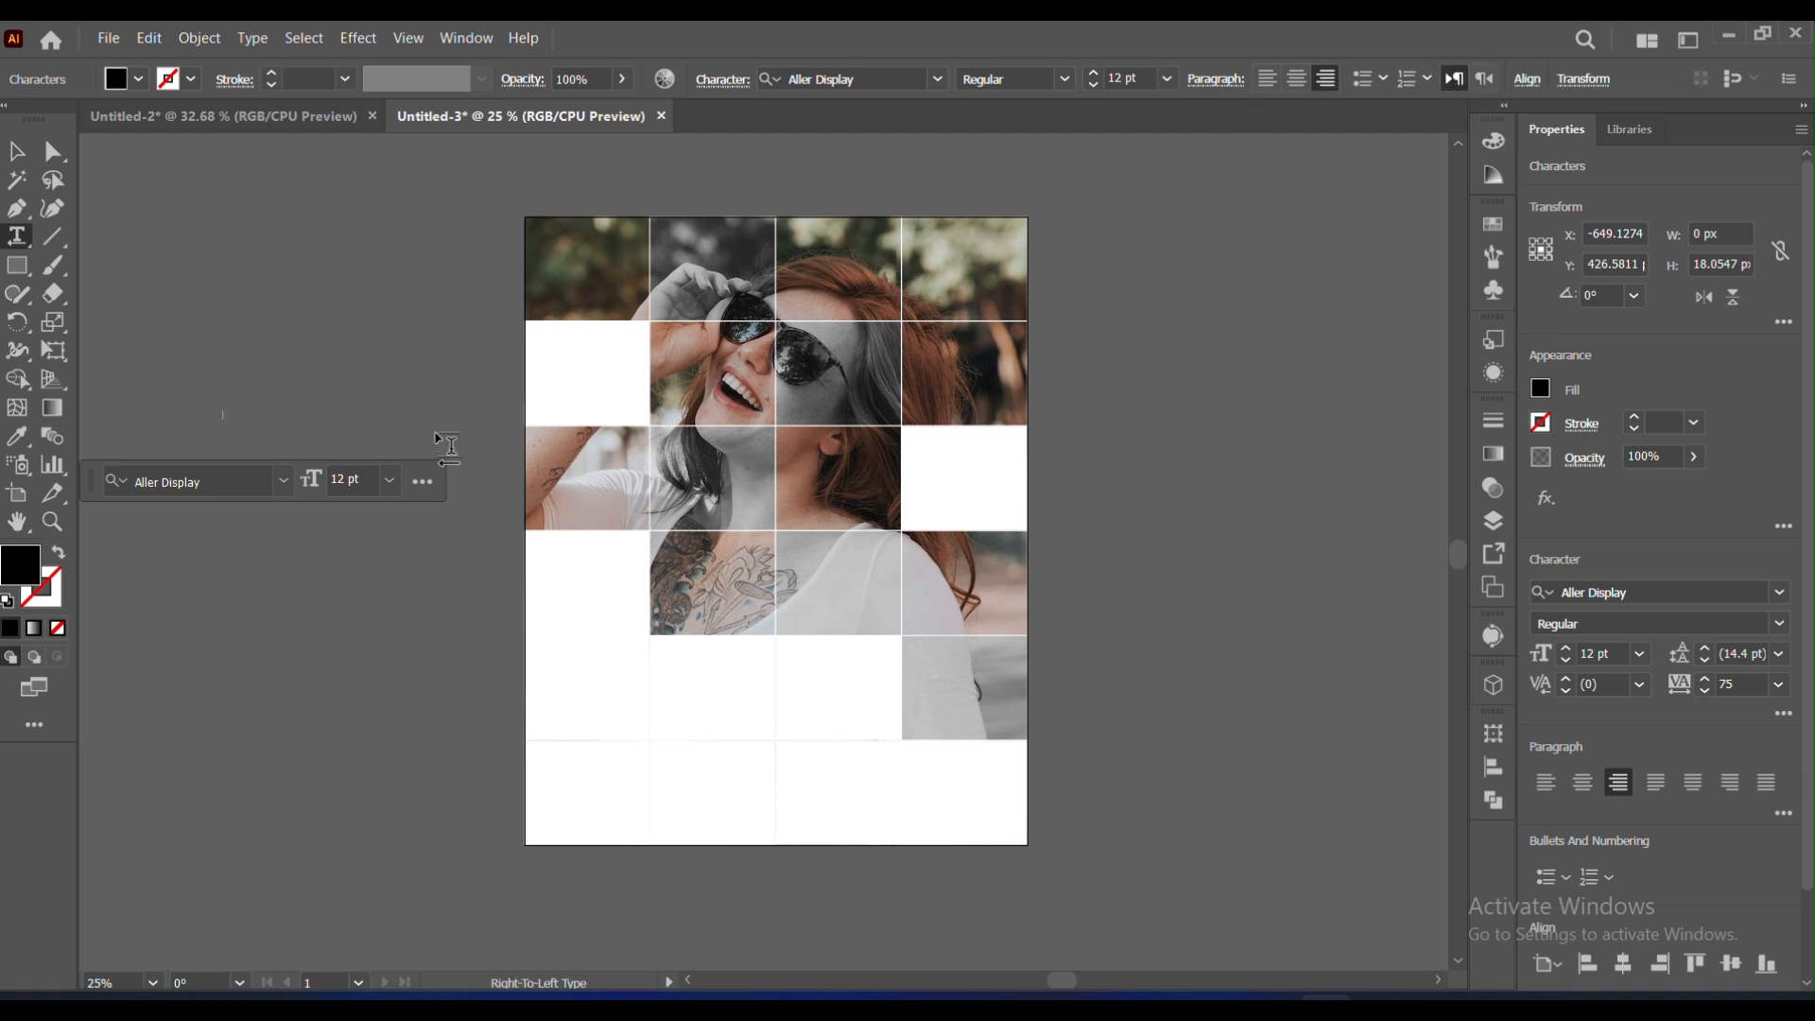
pyautogui.write('MAGAZINE')
pyautogui.press('Escape')
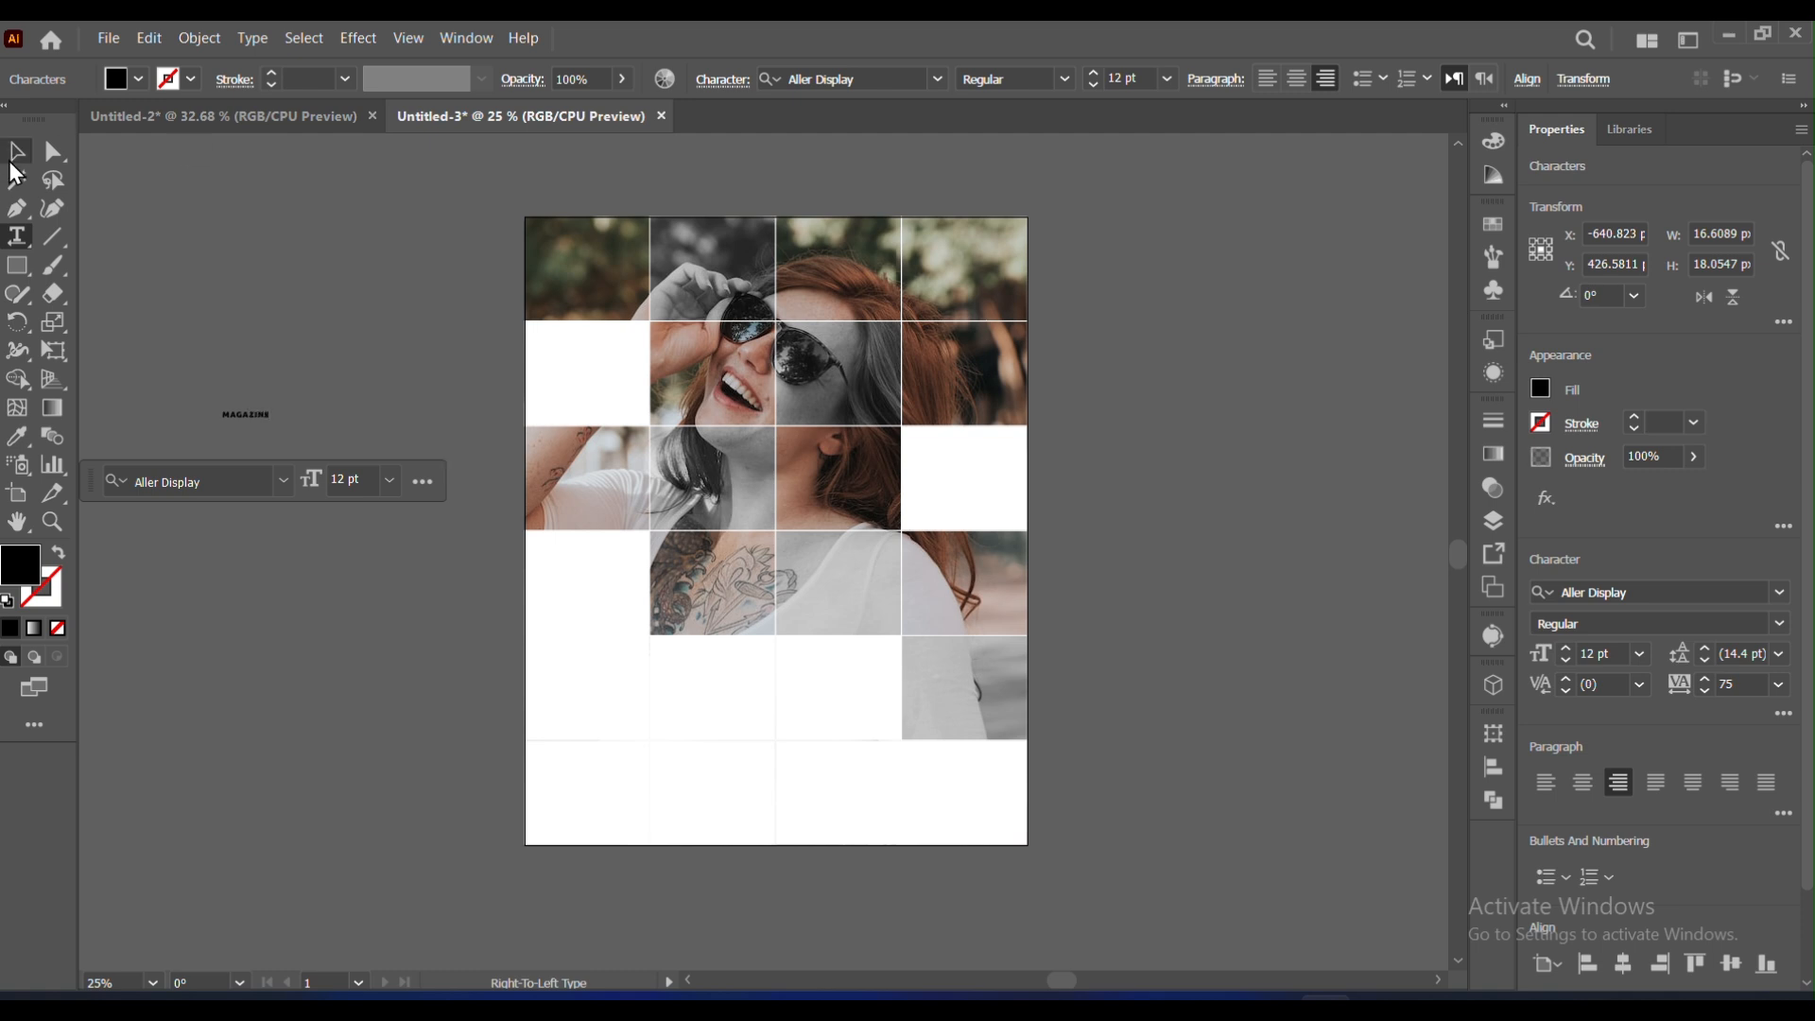
pyautogui.moveTo(273, 430); pyautogui.dragTo(392, 529)
pyautogui.click(379, 516)
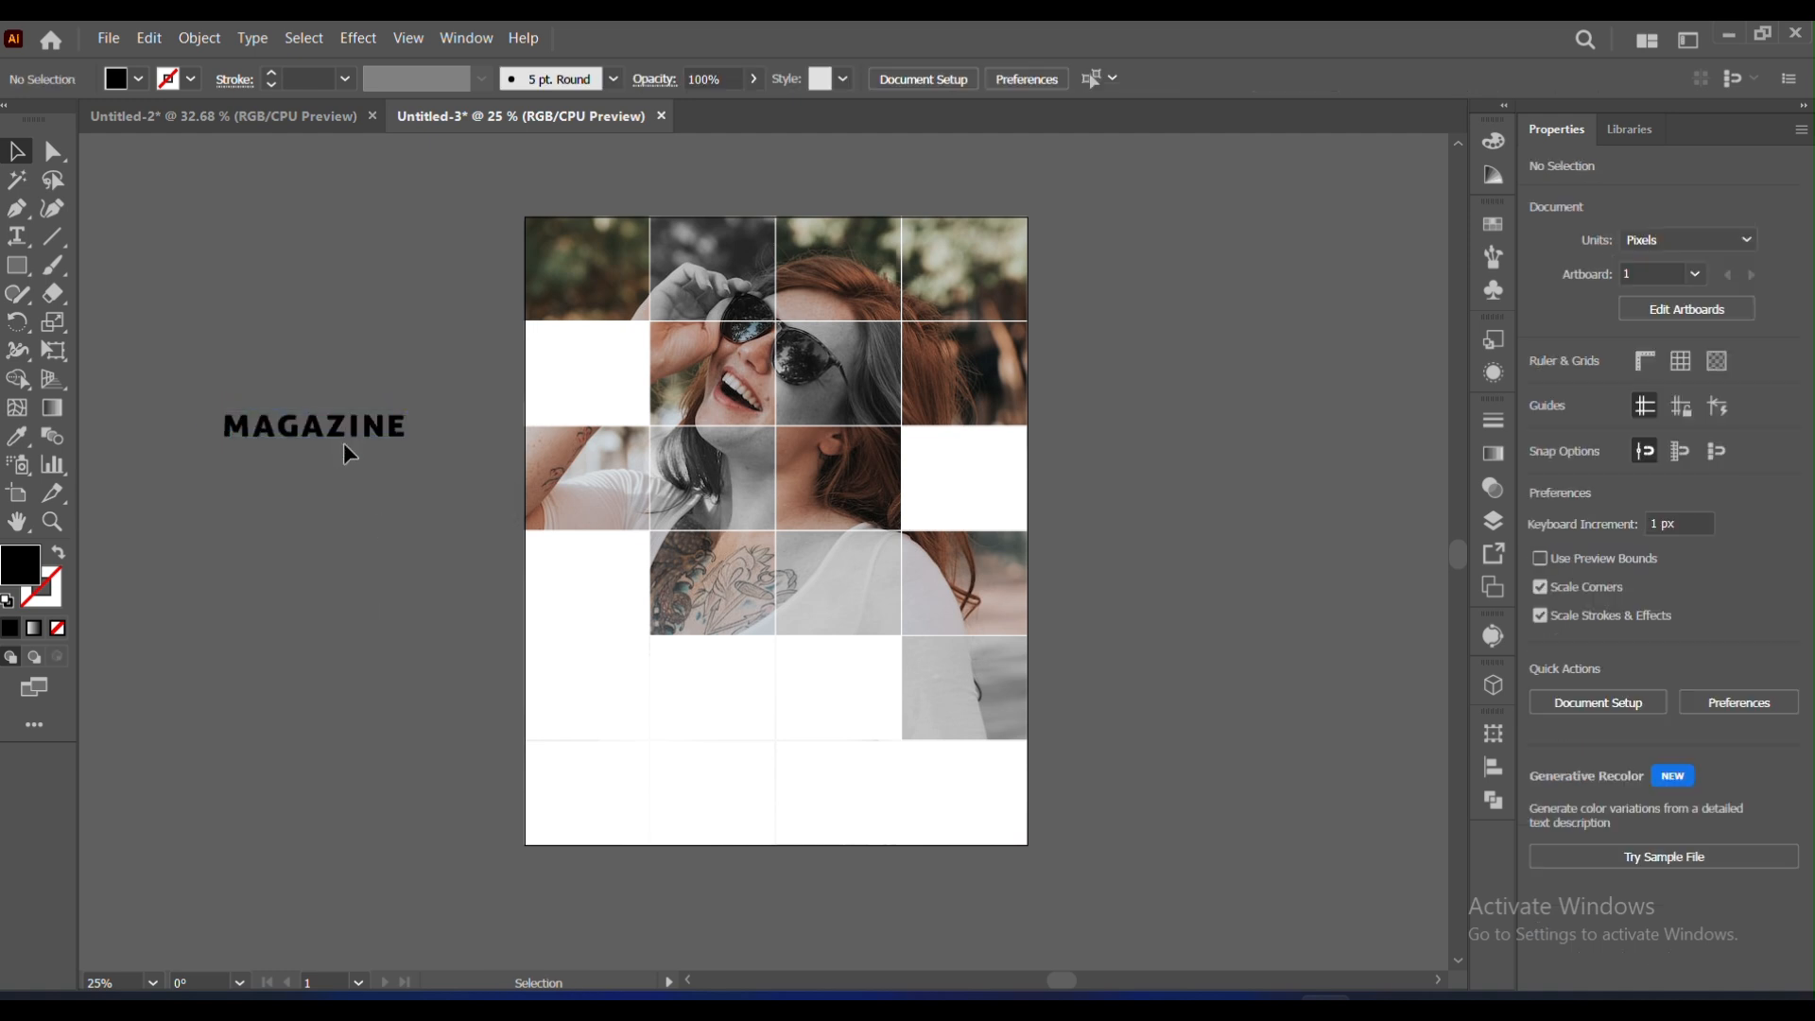
# Step: Duplicate the MAGAZINE text just below the original and change the copy's wording to BEAUTY
pyautogui.click(383, 437)
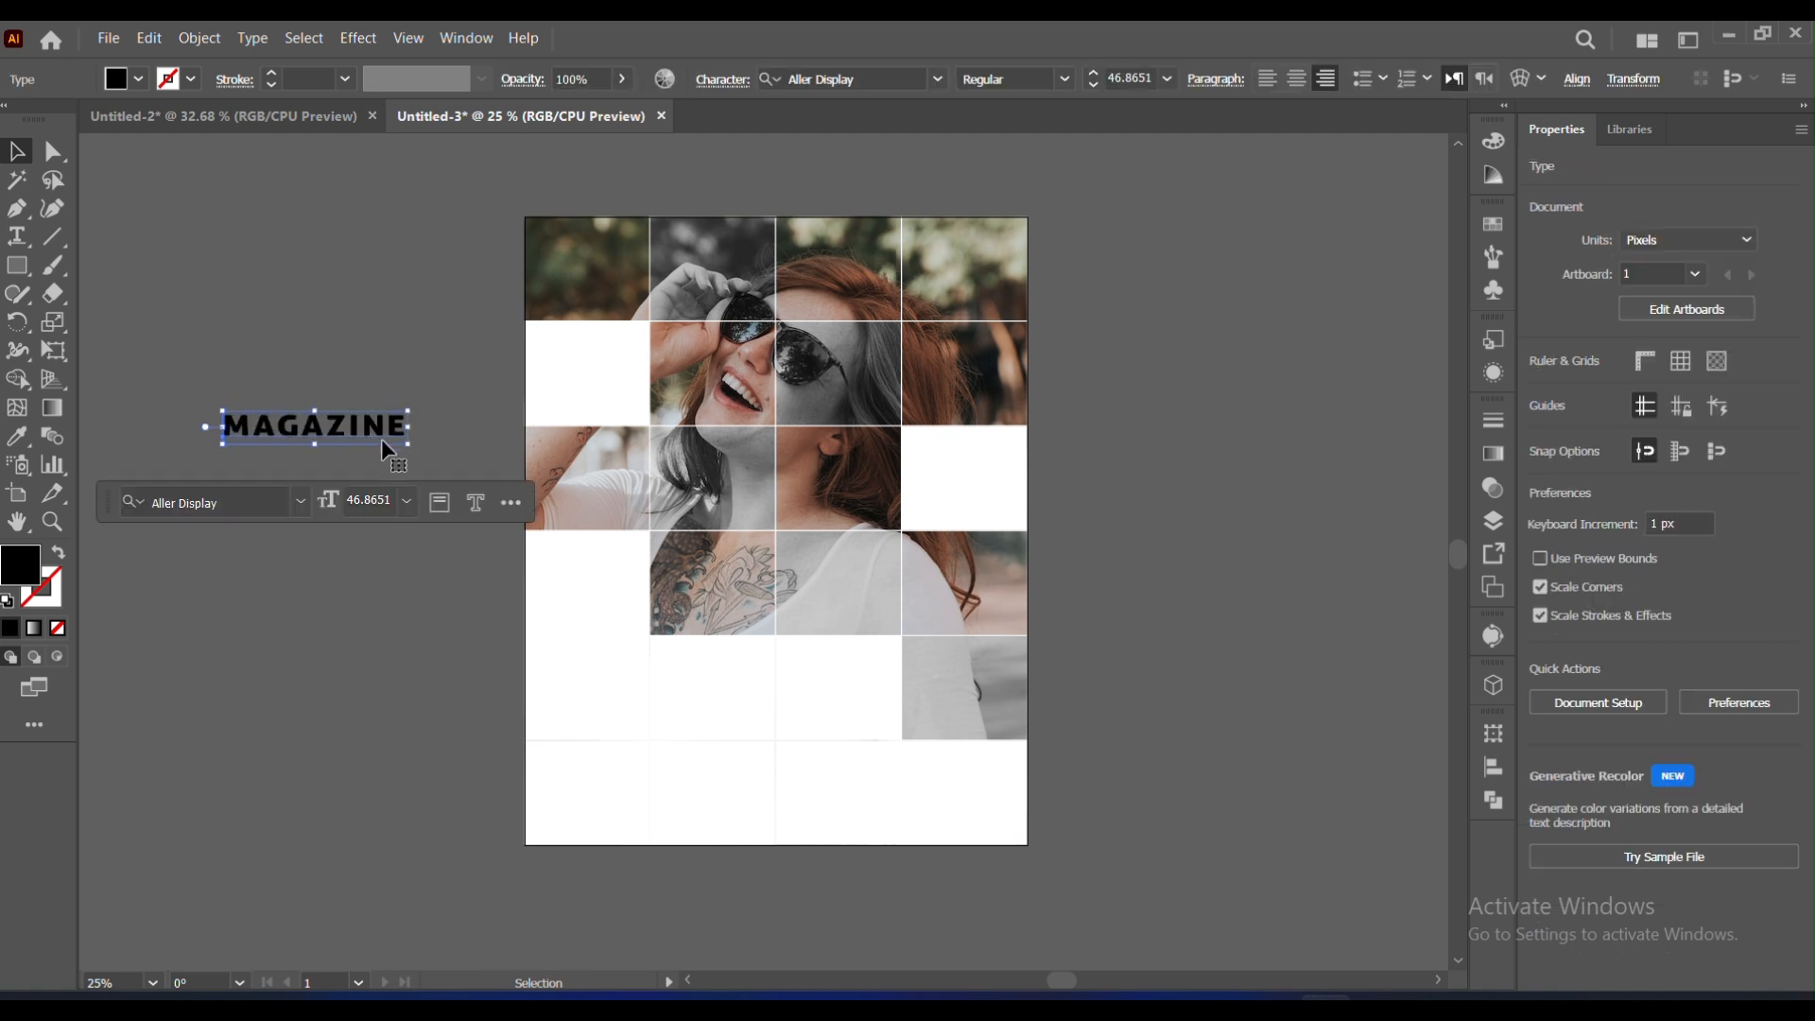
pyautogui.moveTo(381, 434); pyautogui.dragTo(384, 482)
pyautogui.doubleClick(382, 479)
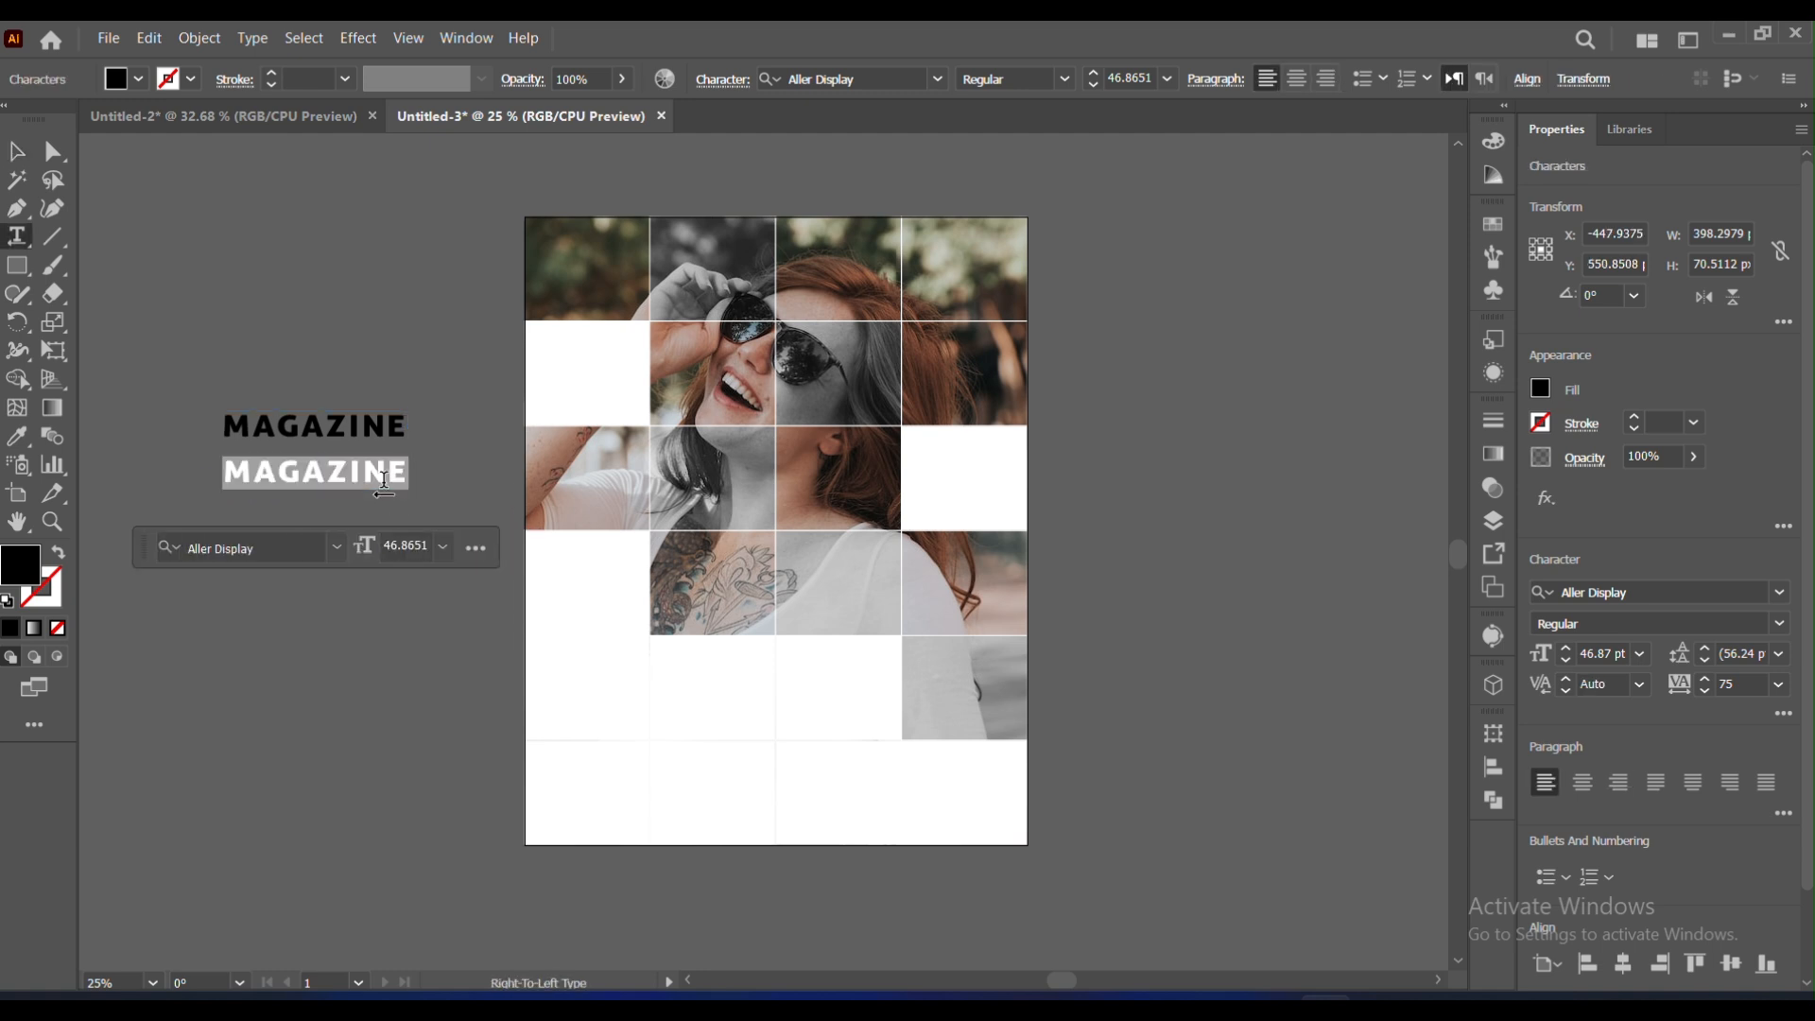
pyautogui.write('BEA')
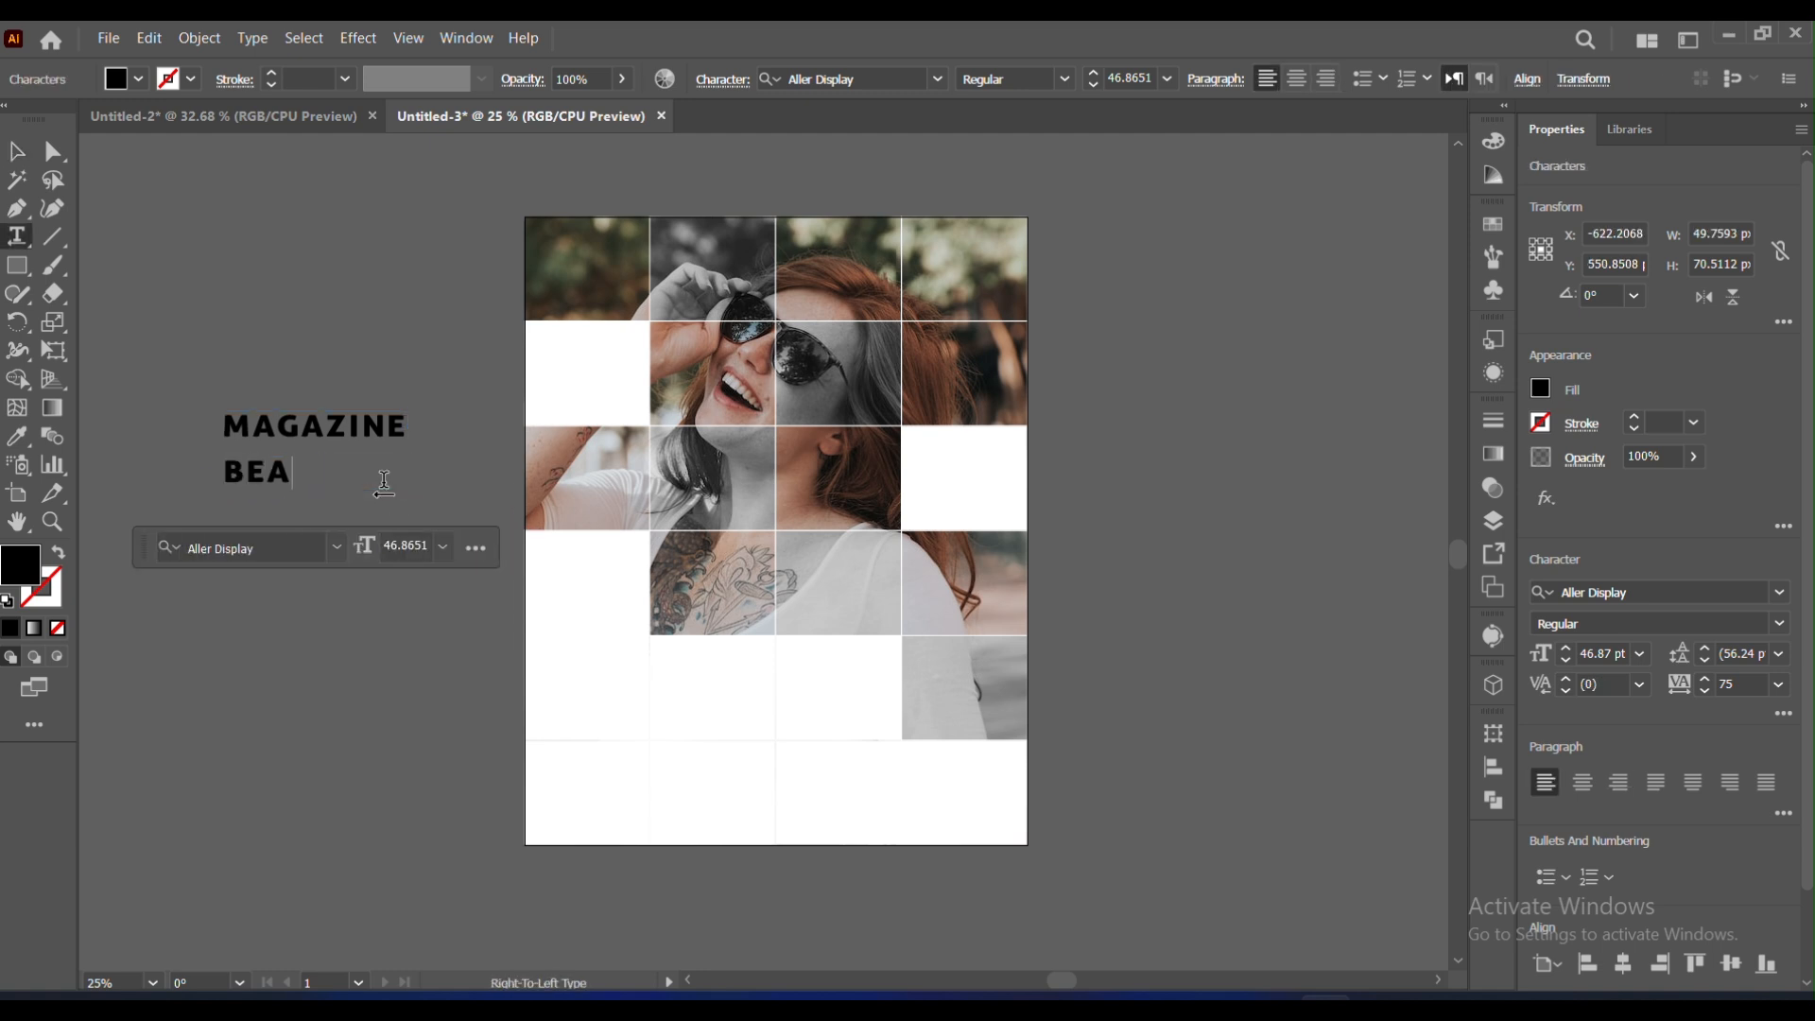
pyautogui.write('UTY')
pyautogui.click(13, 153)
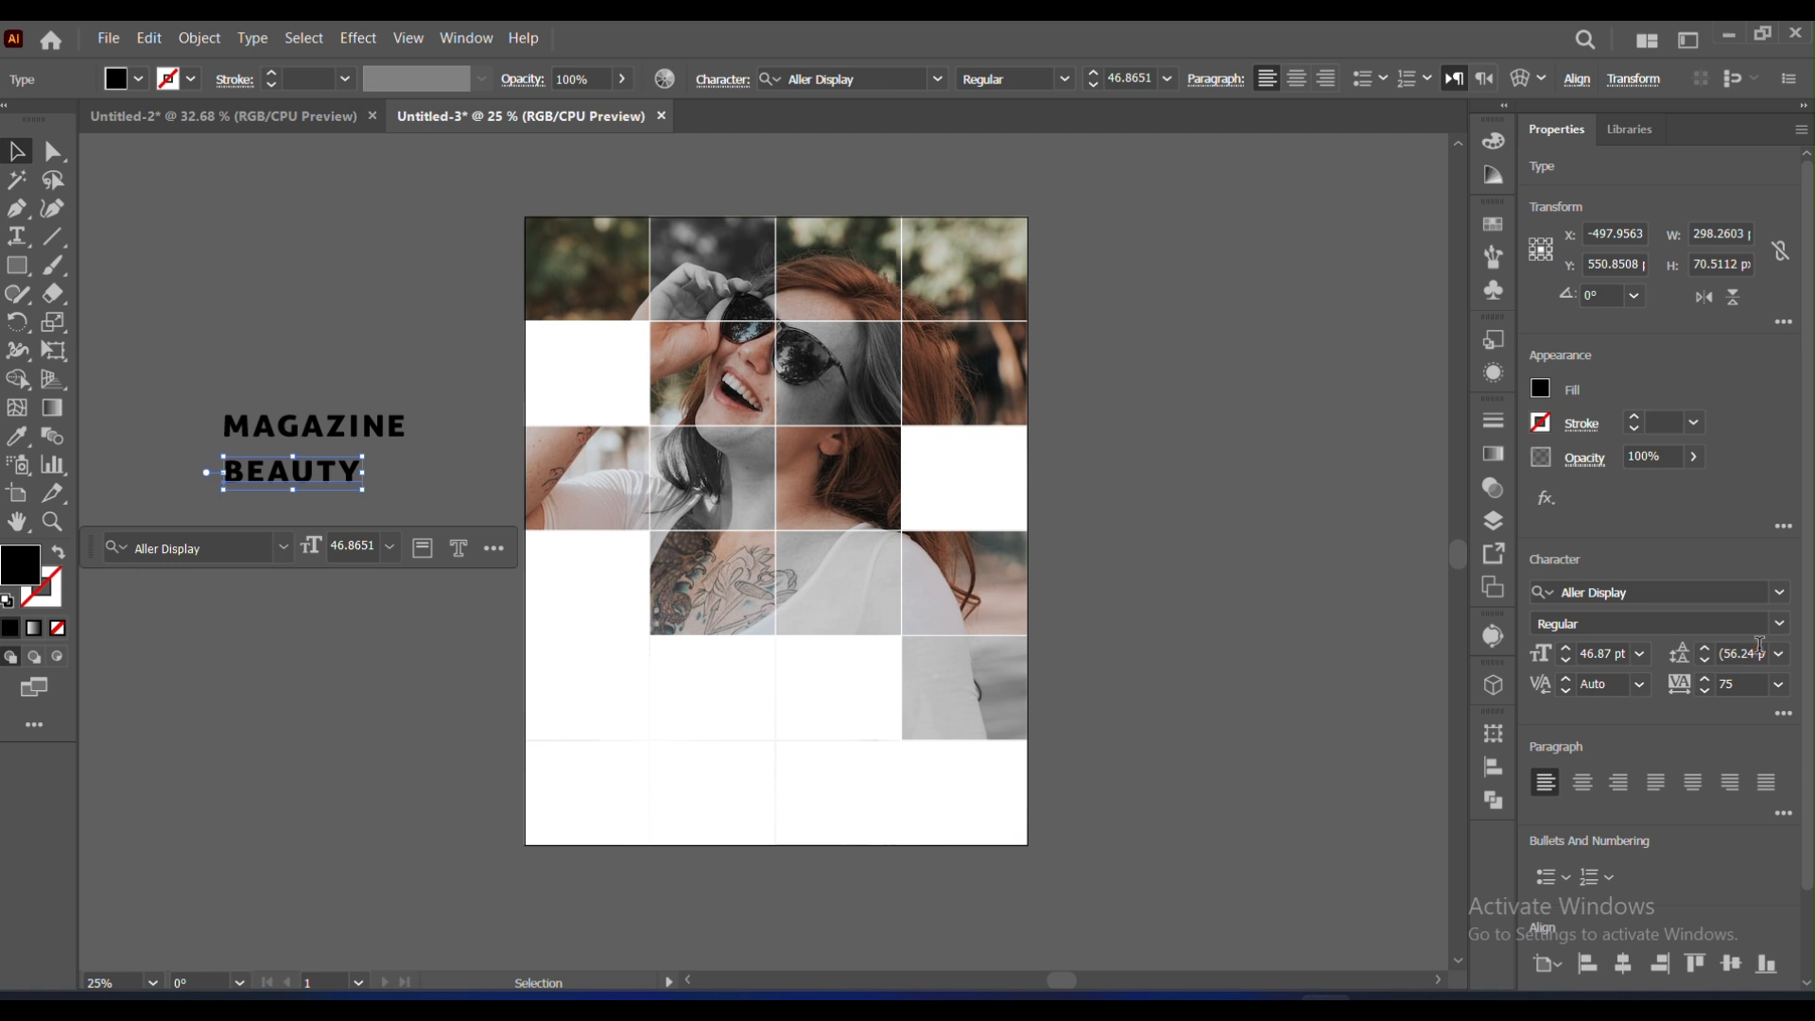
# Step: Set the BEAUTY text's font to Remachine Script Personal Use and move it up close beneath MAGAZINE
pyautogui.click(1779, 593)
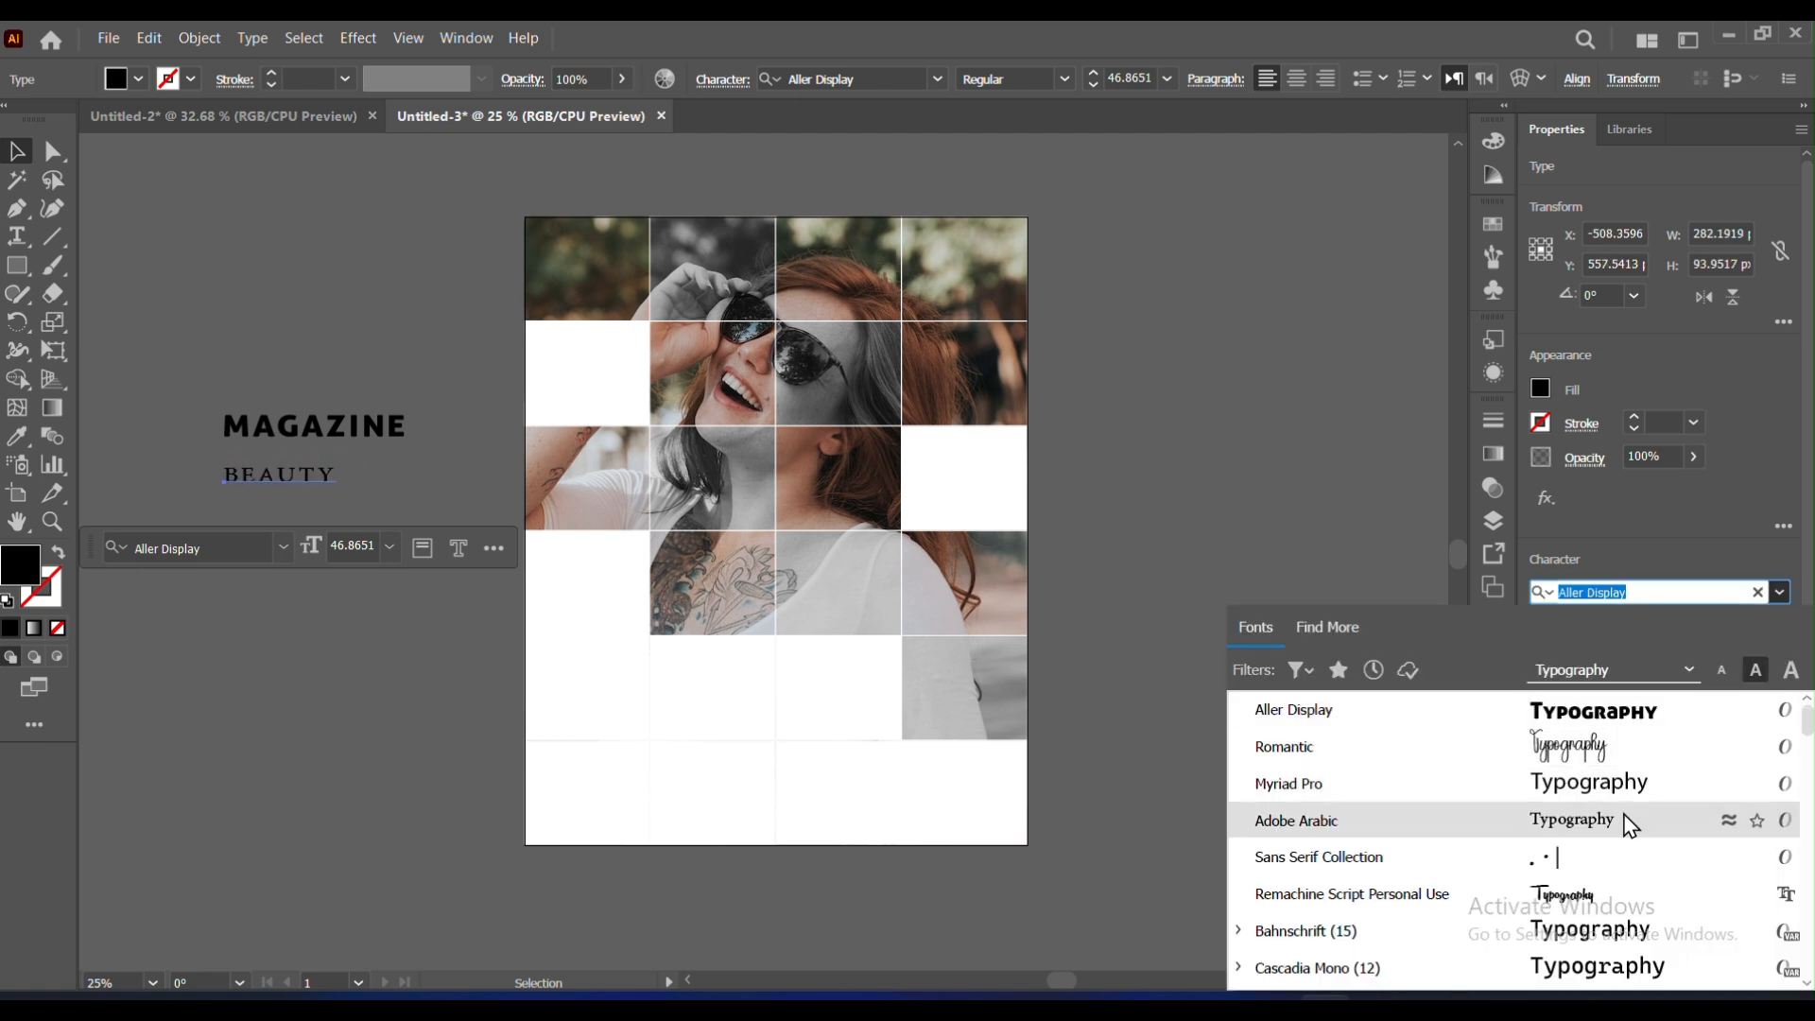
pyautogui.click(1582, 901)
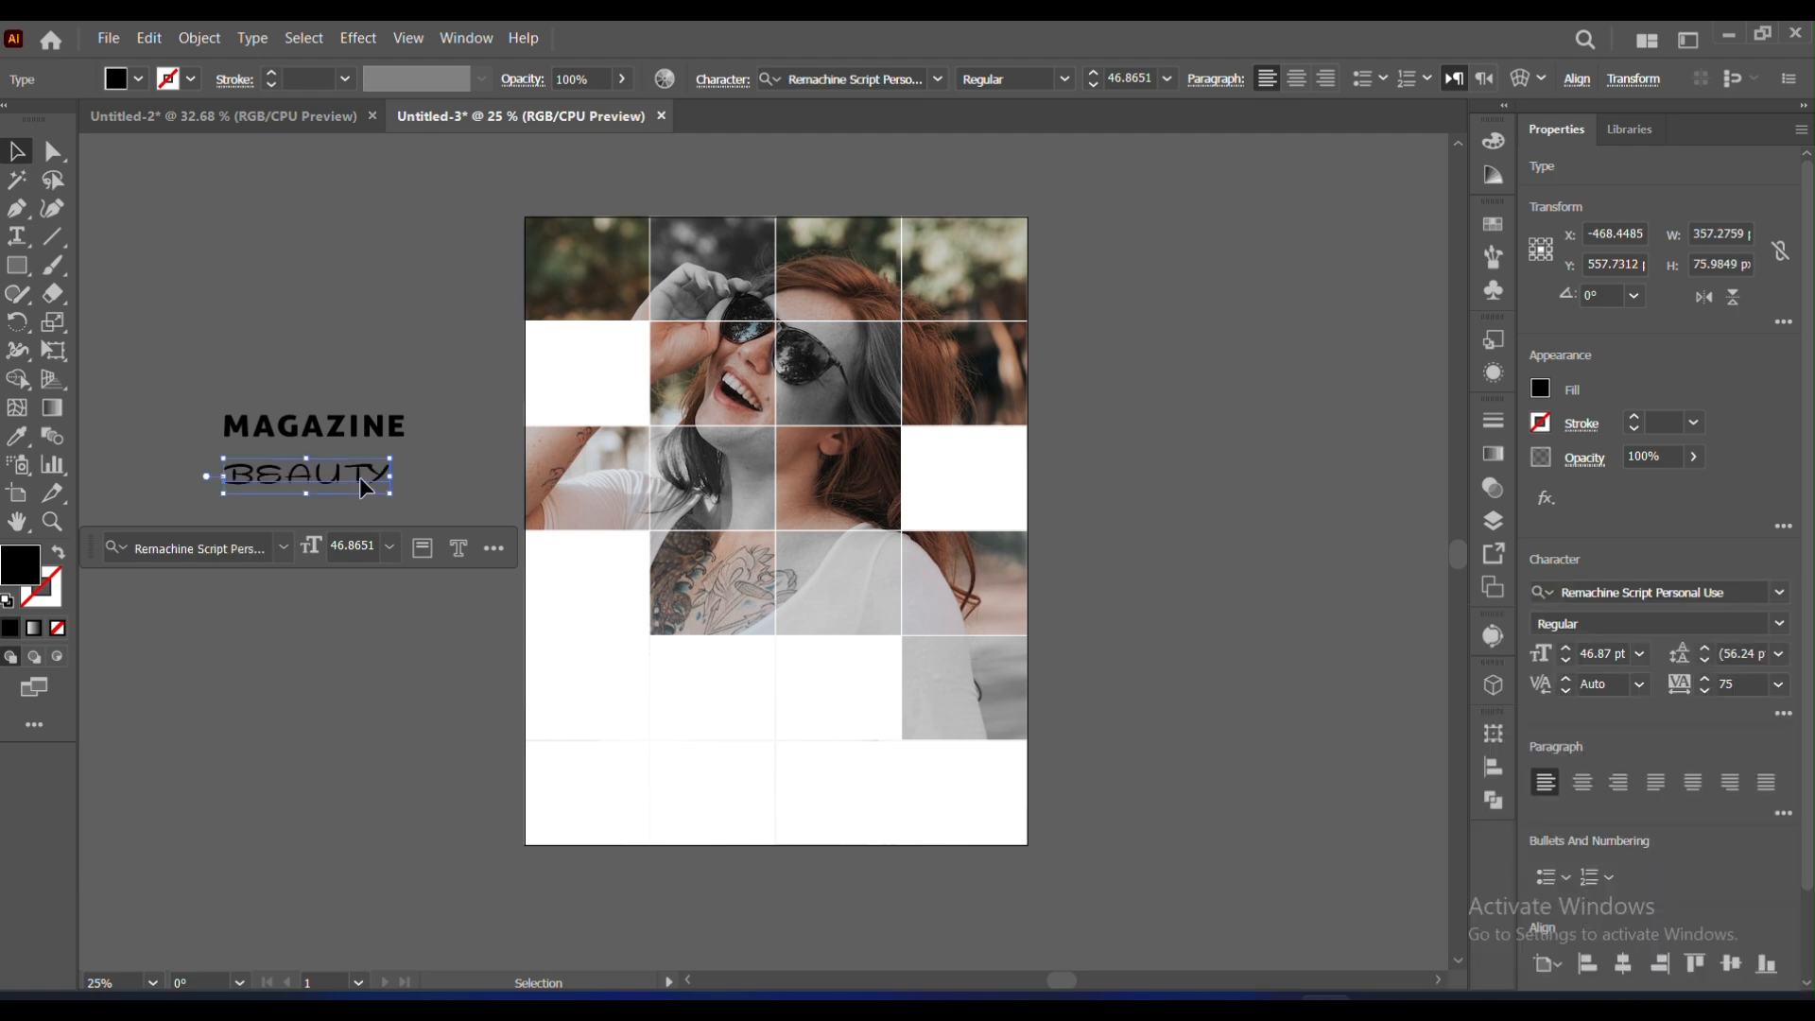
pyautogui.click(376, 614)
pyautogui.moveTo(365, 478); pyautogui.dragTo(362, 458)
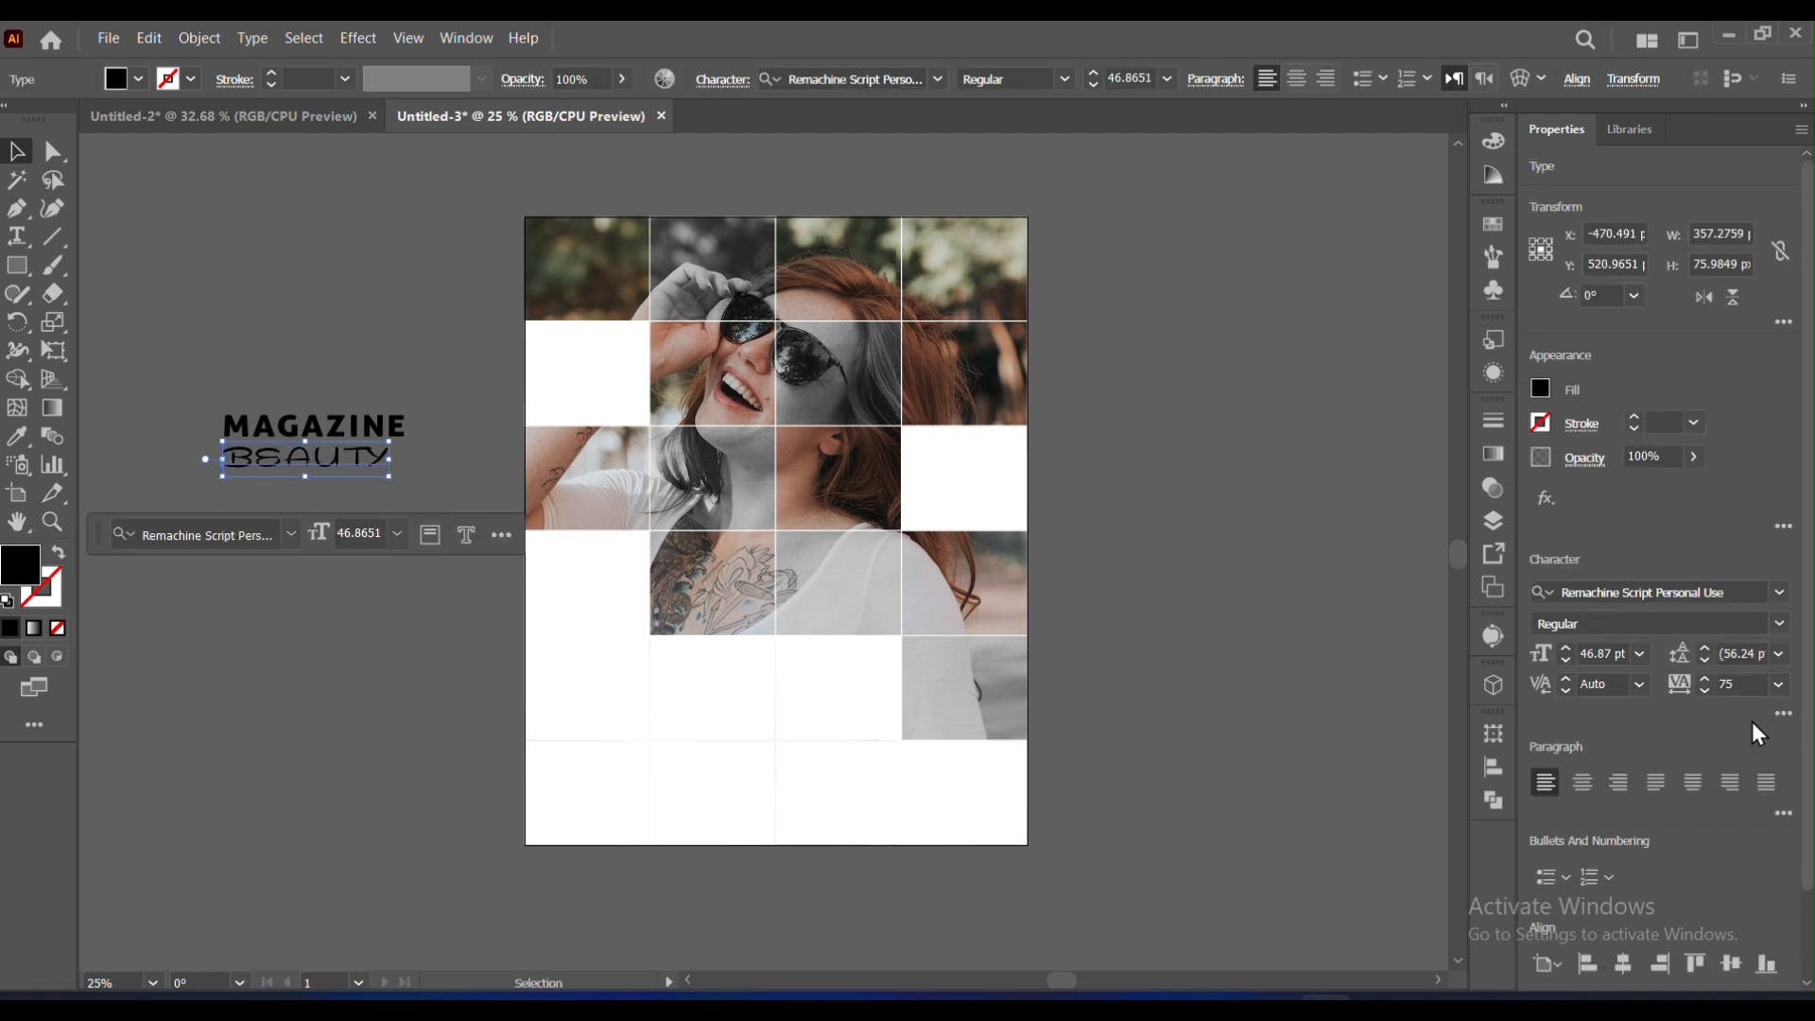
# Step: Increase the tracking of the BEAUTY text until the word is about as wide as MAGAZINE
pyautogui.moveTo(1703, 681); pyautogui.dragTo(1705, 681)
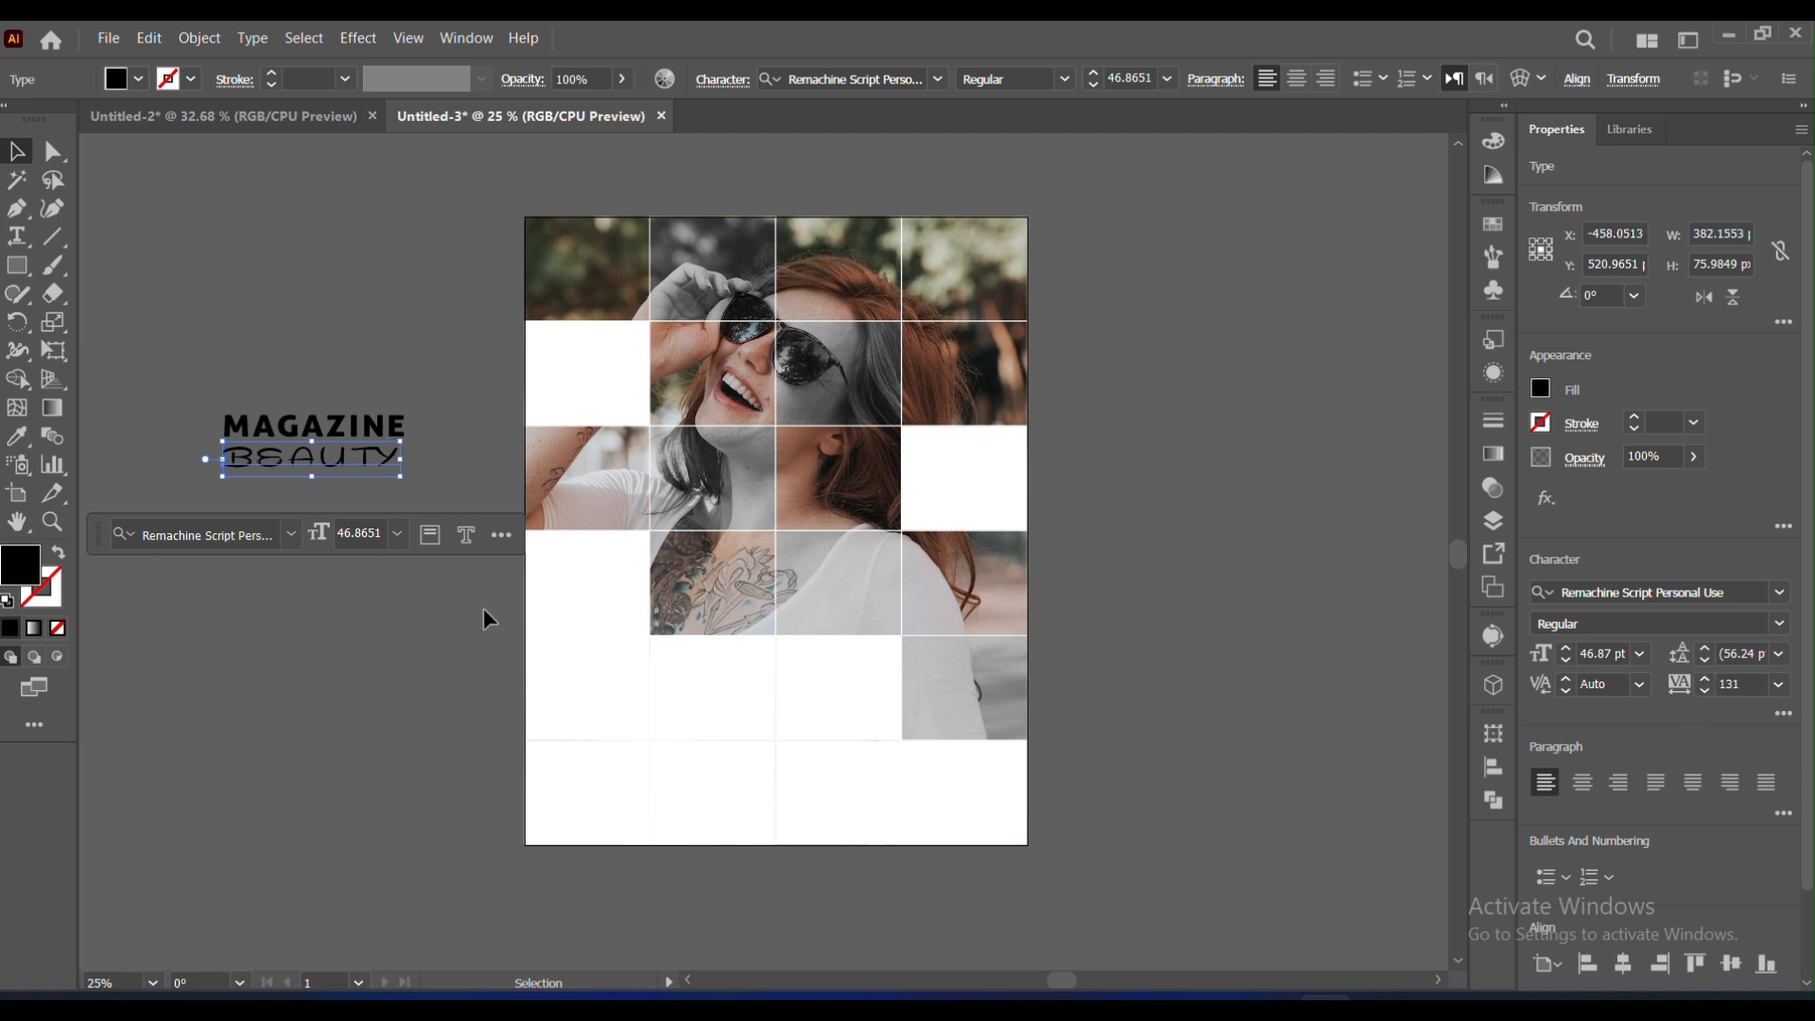
pyautogui.click(344, 610)
pyautogui.click(382, 471)
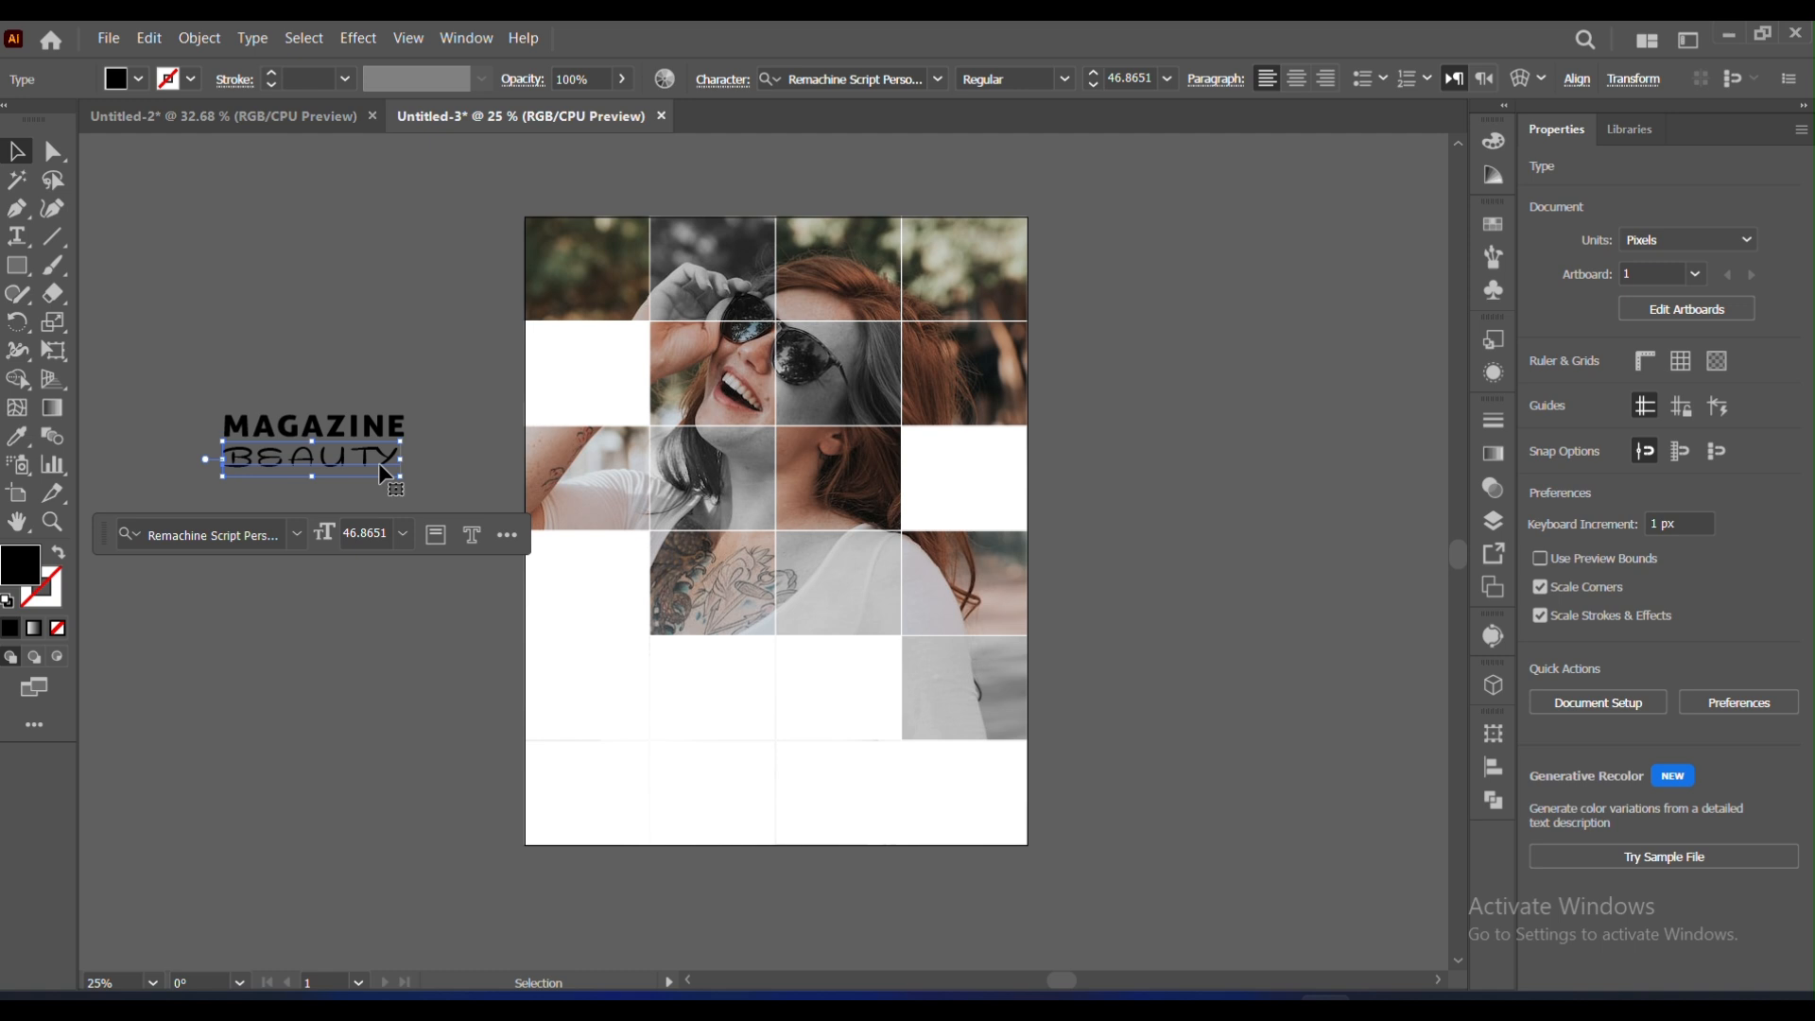
pyautogui.moveTo(1703, 679); pyautogui.dragTo(1703, 679)
pyautogui.click(280, 601)
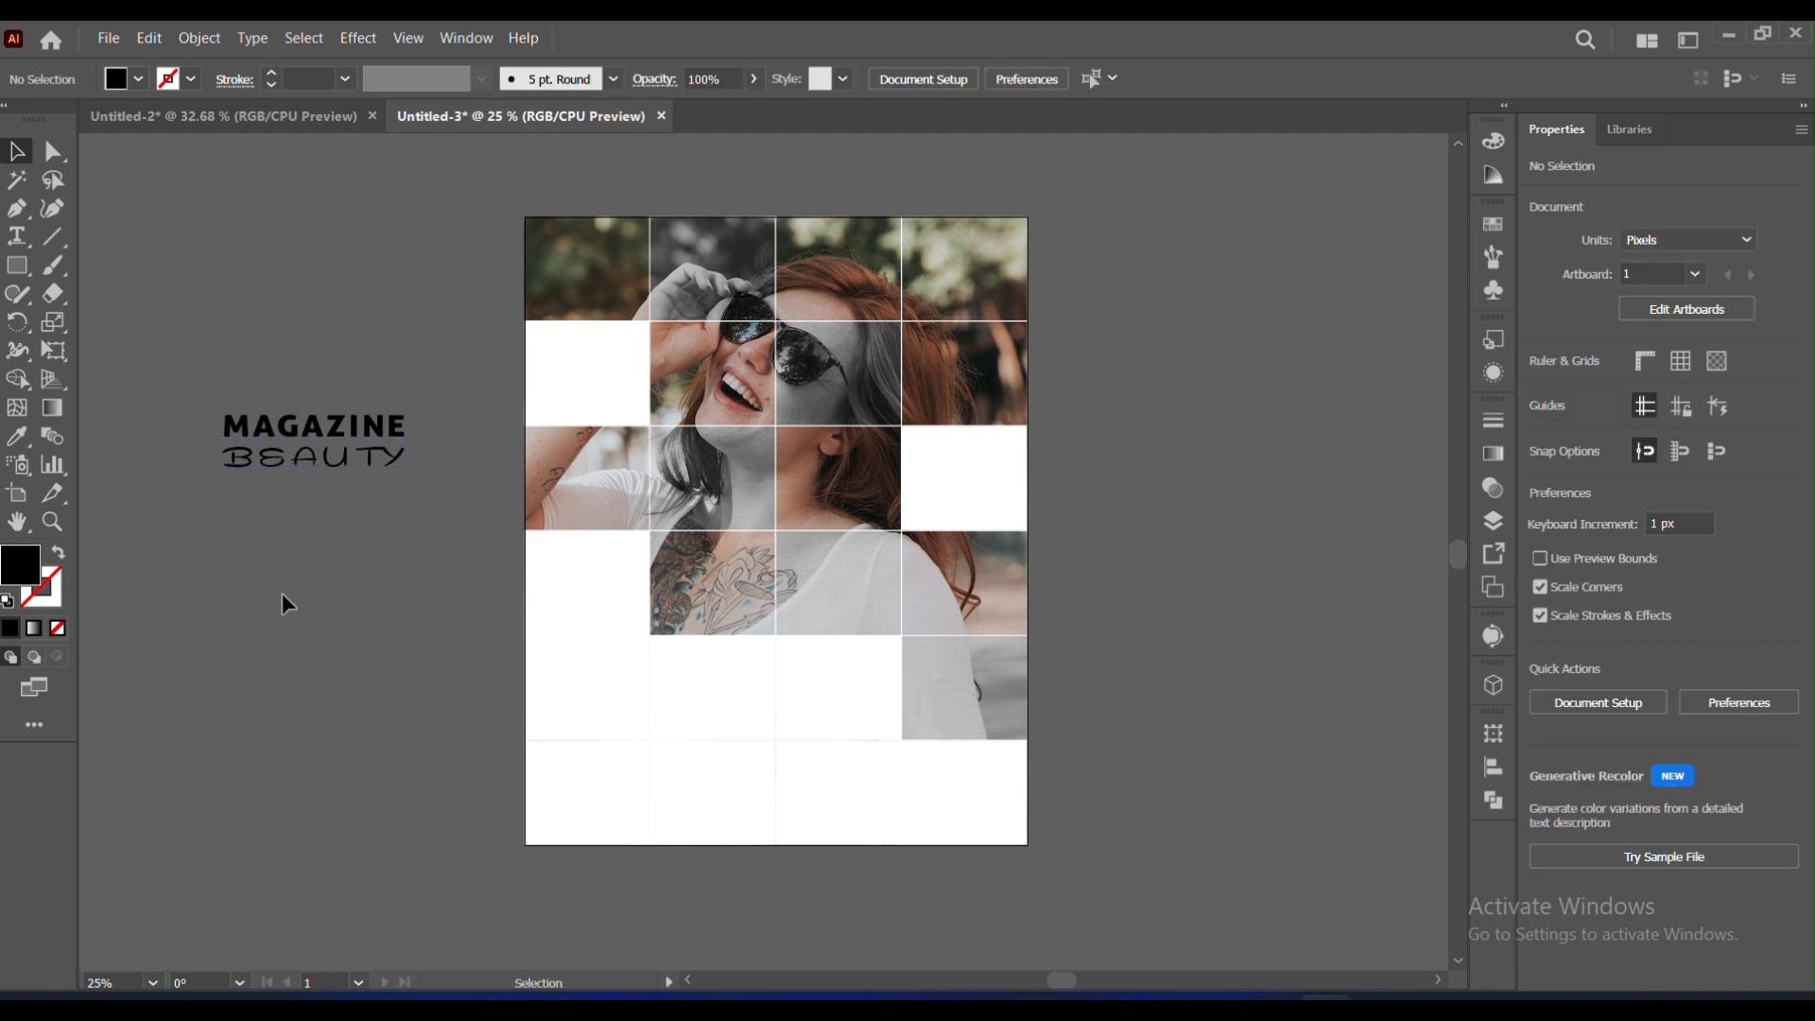
# Step: Select the MAGAZINE and BEAUTY texts together and group them
pyautogui.moveTo(450, 498); pyautogui.dragTo(450, 498)
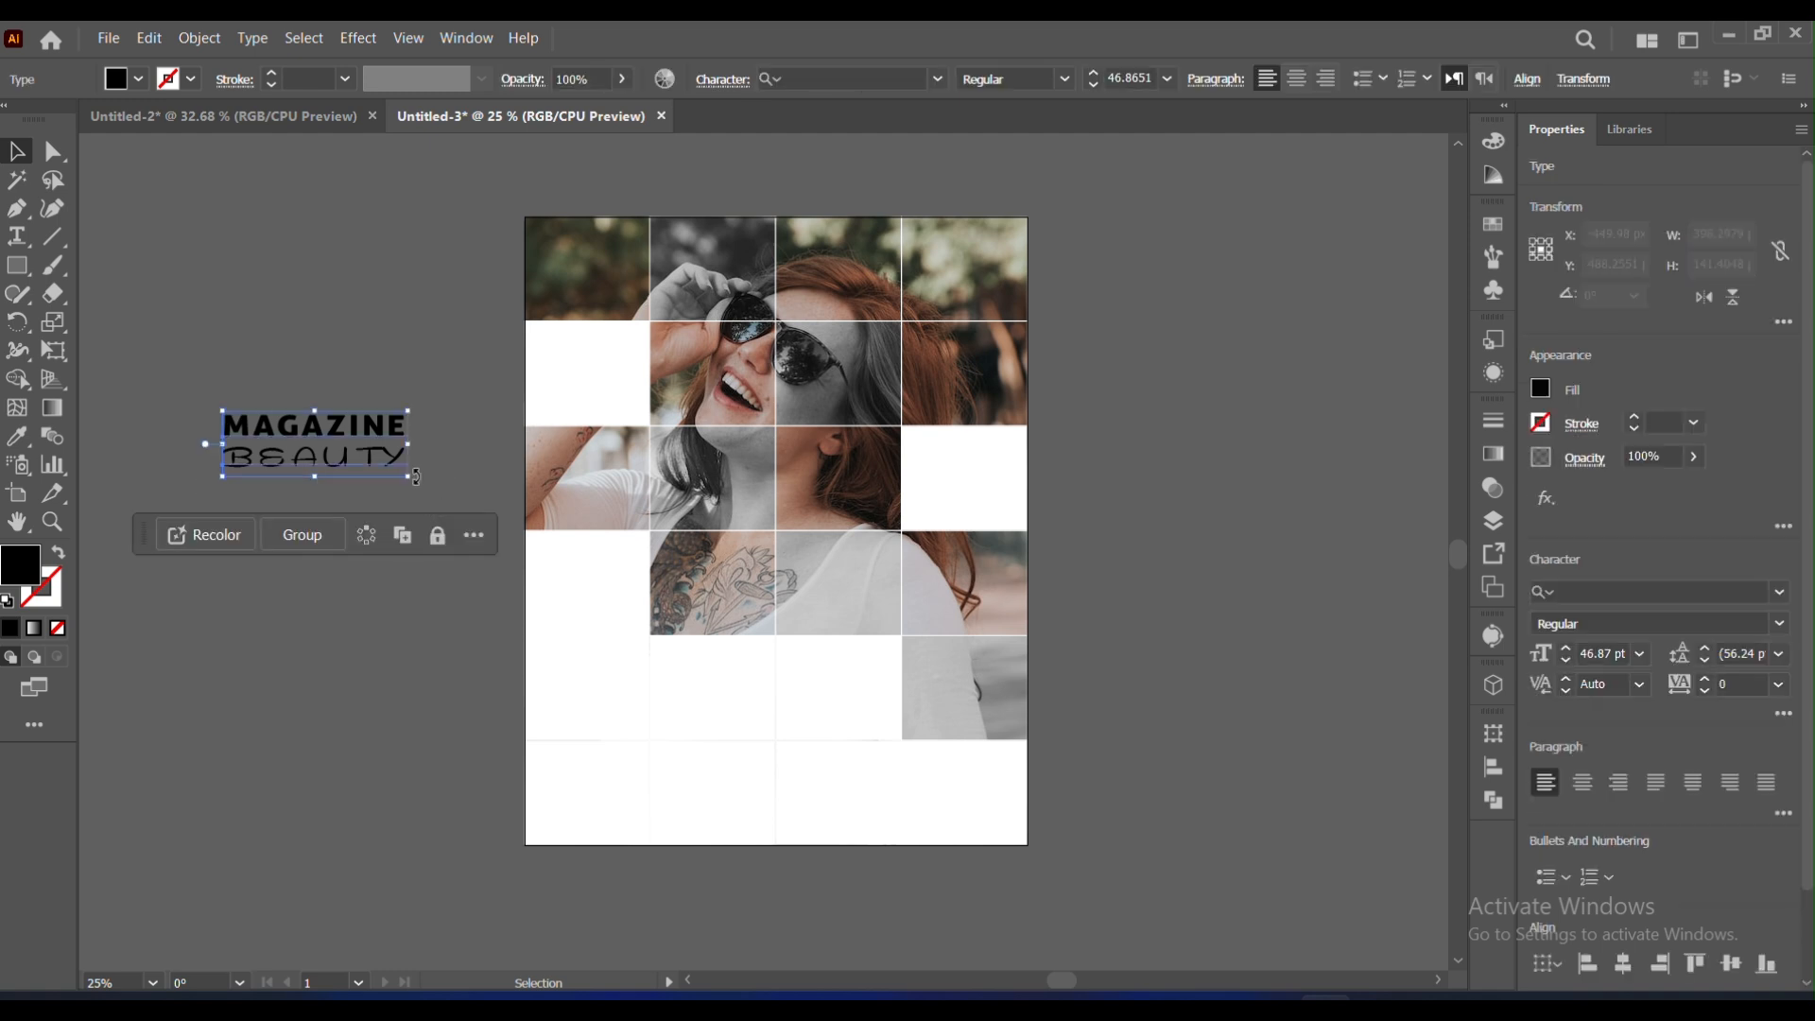
pyautogui.rightClick(395, 462)
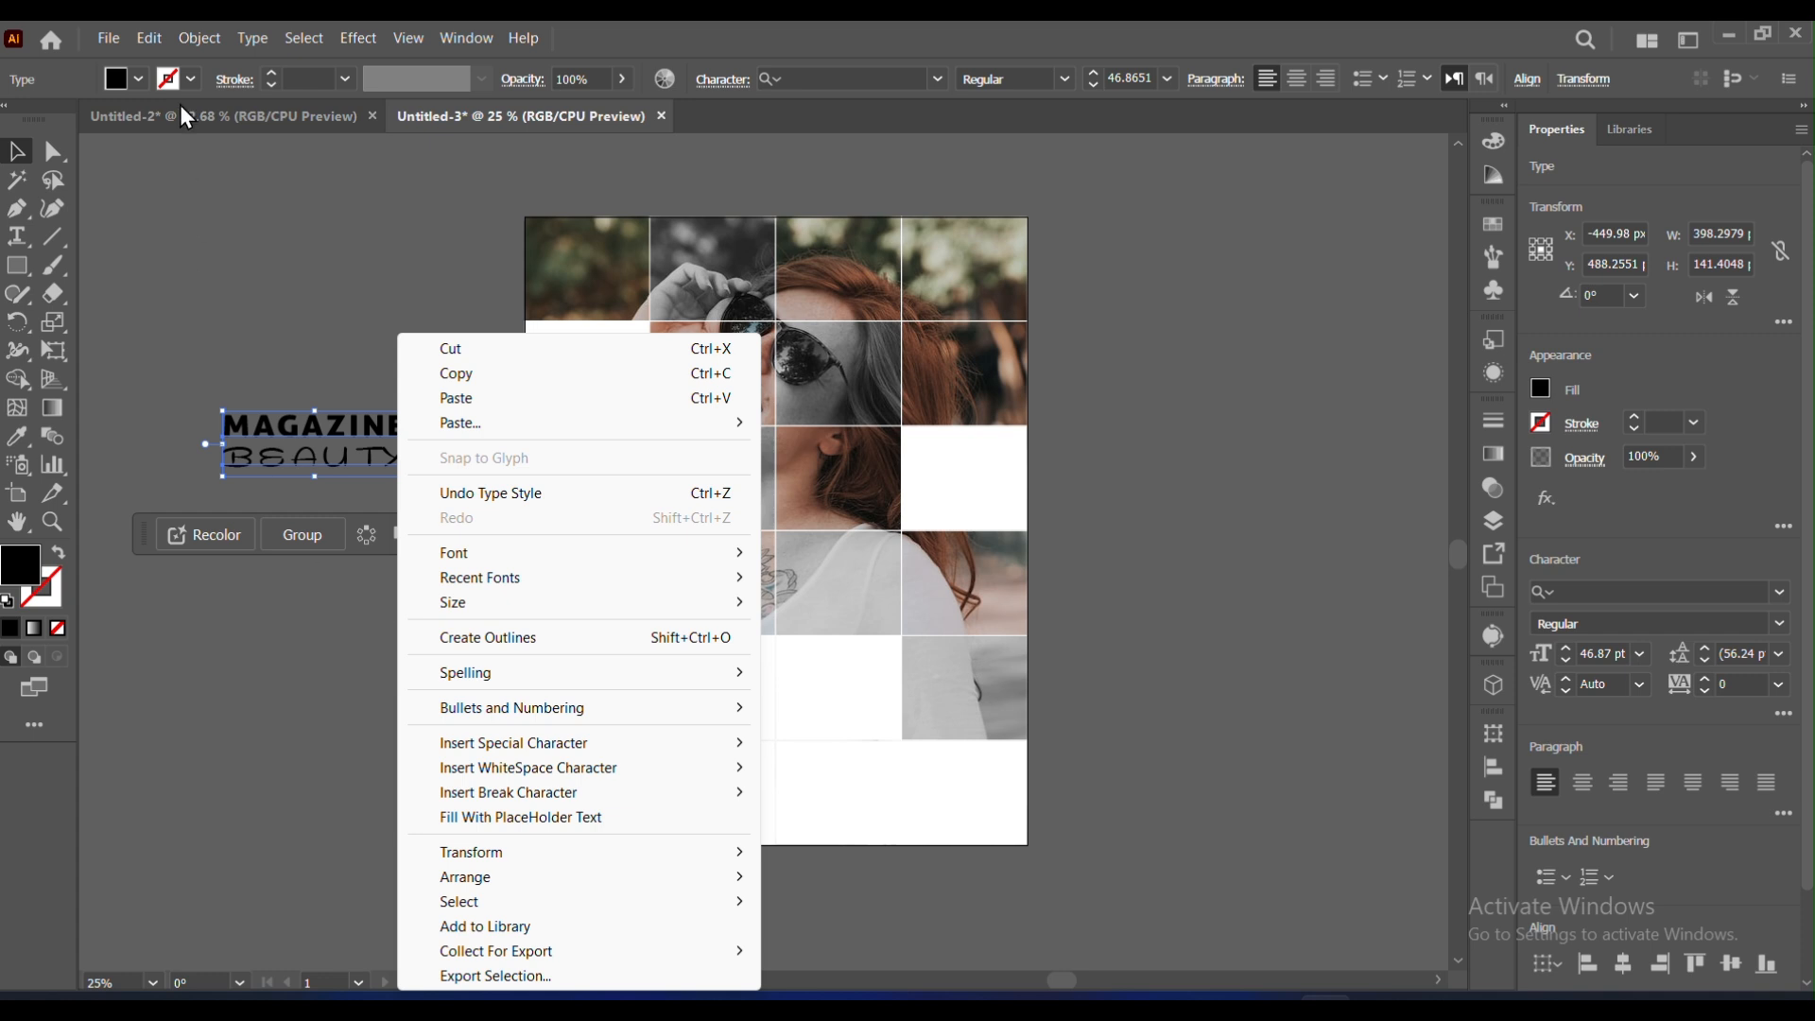
pyautogui.click(200, 38)
pyautogui.click(279, 188)
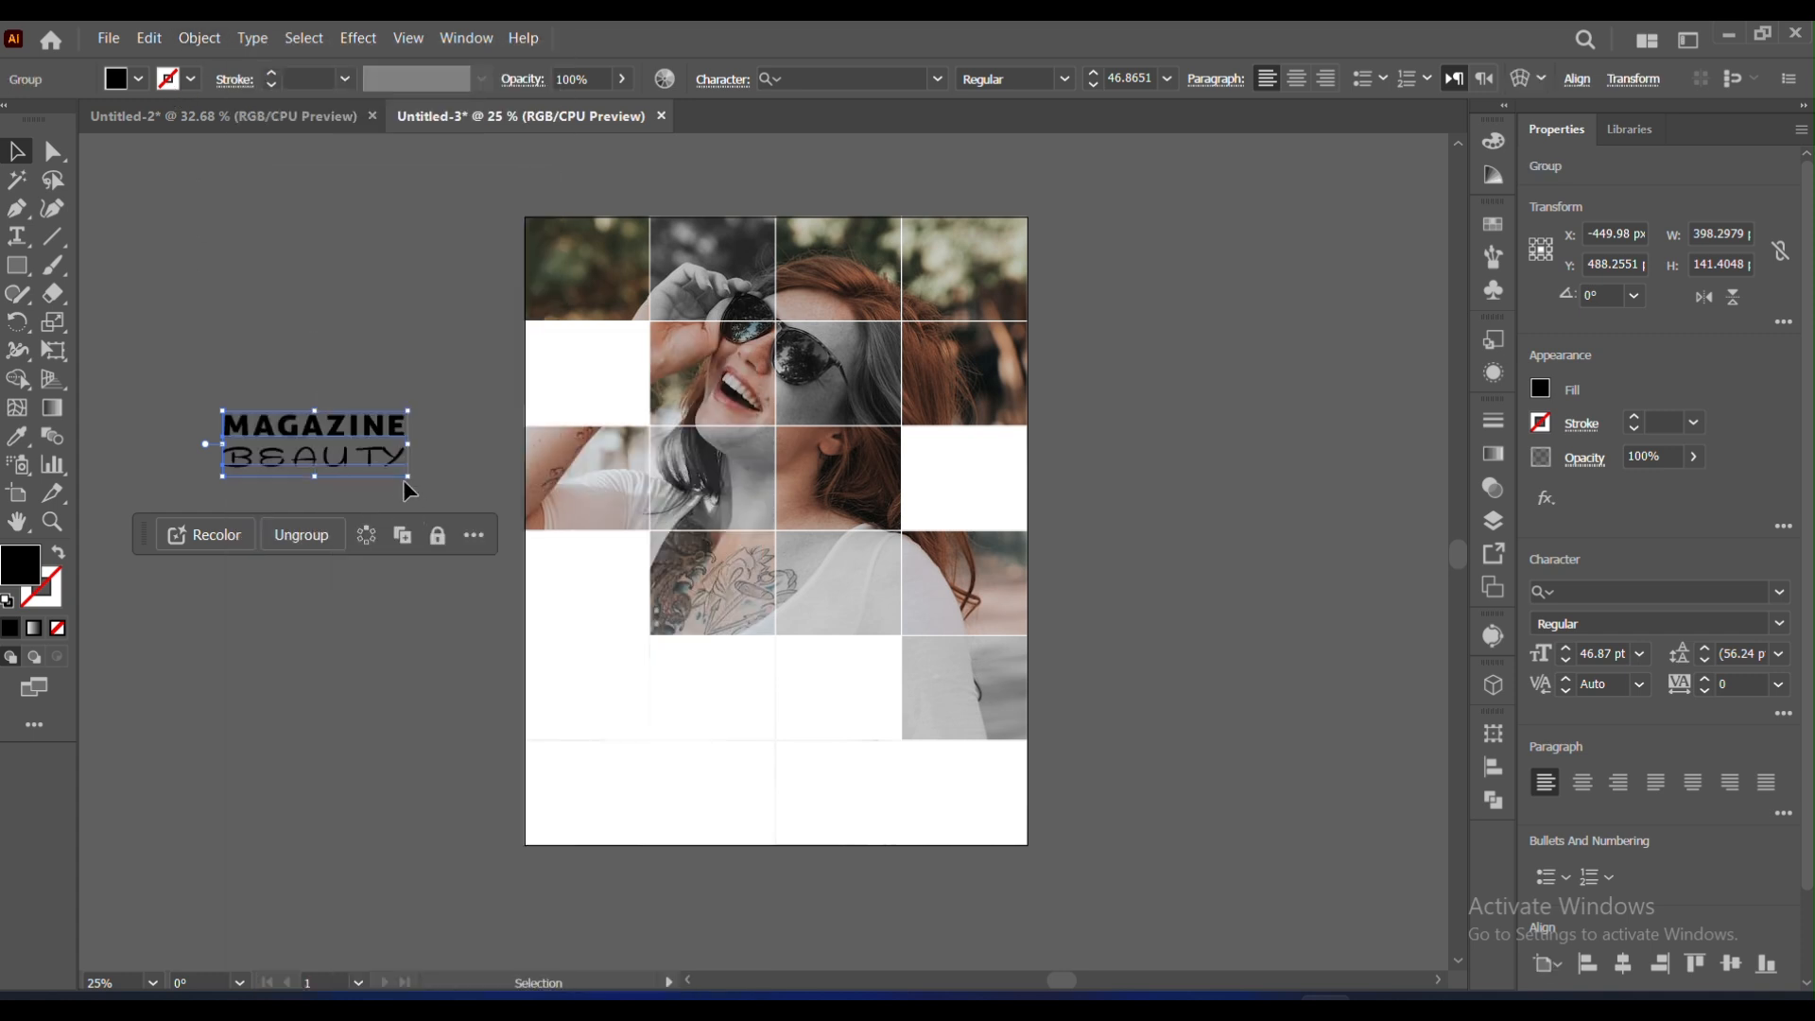
# Step: Shrink the title group to about 206 px wide and place a copy in the second row's white first tile
pyautogui.moveTo(405, 483); pyautogui.dragTo(627, 387)
pyautogui.click(352, 536)
pyautogui.click(322, 573)
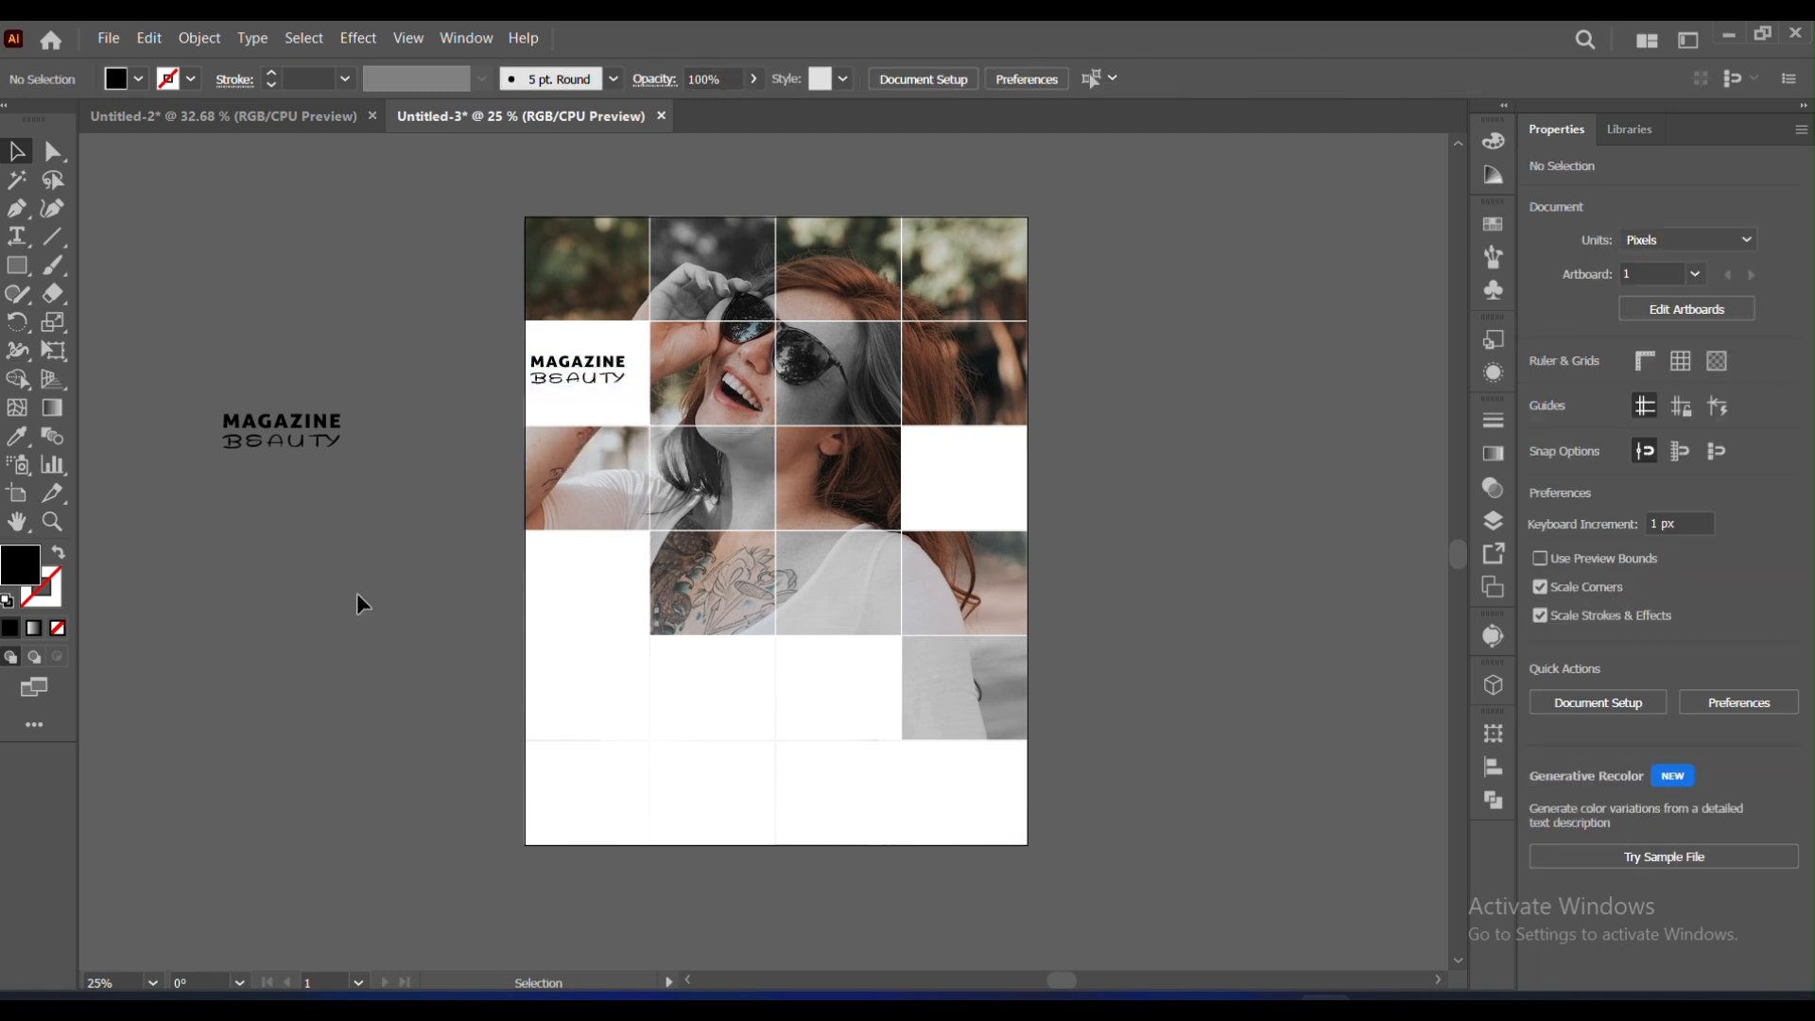
# Step: Center the title group in the second row's white tile and copy it into the white tile in the third row's fourth column
pyautogui.hscroll(3, 624, 482)
pyautogui.scroll(1, 624, 482)
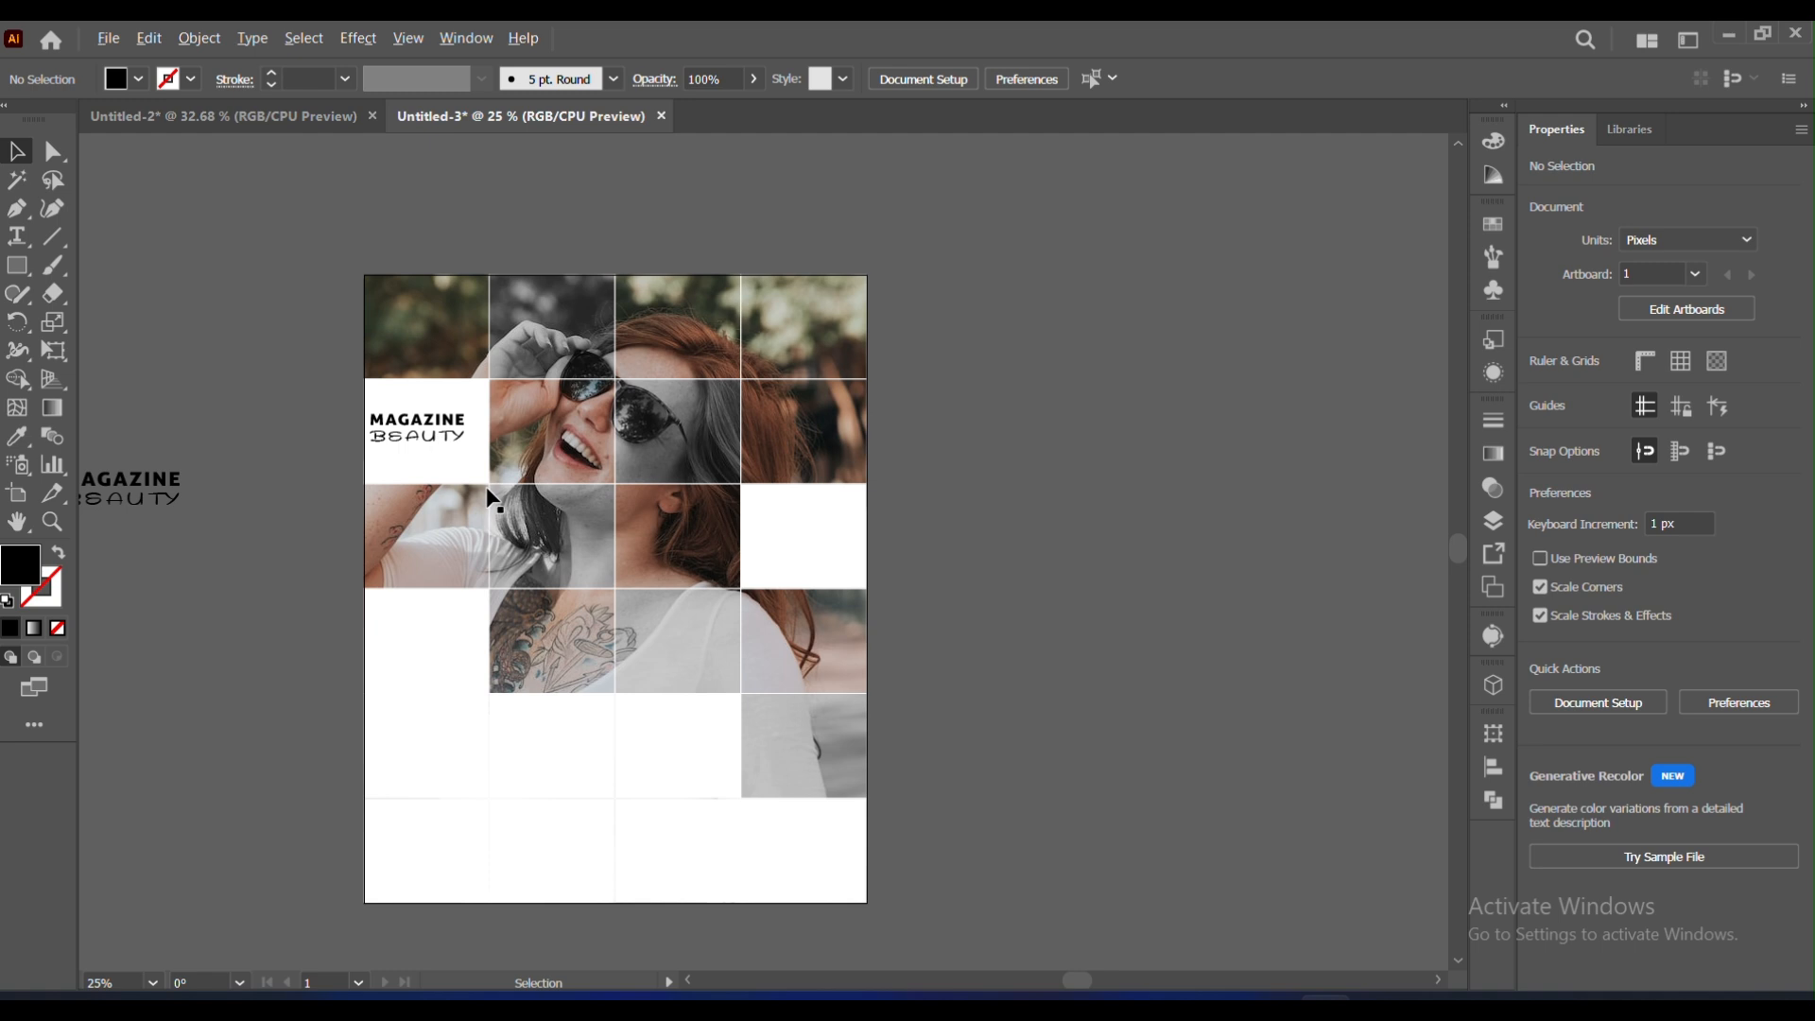
pyautogui.scroll(2, 489, 496)
pyautogui.click(409, 397)
pyautogui.press('a')
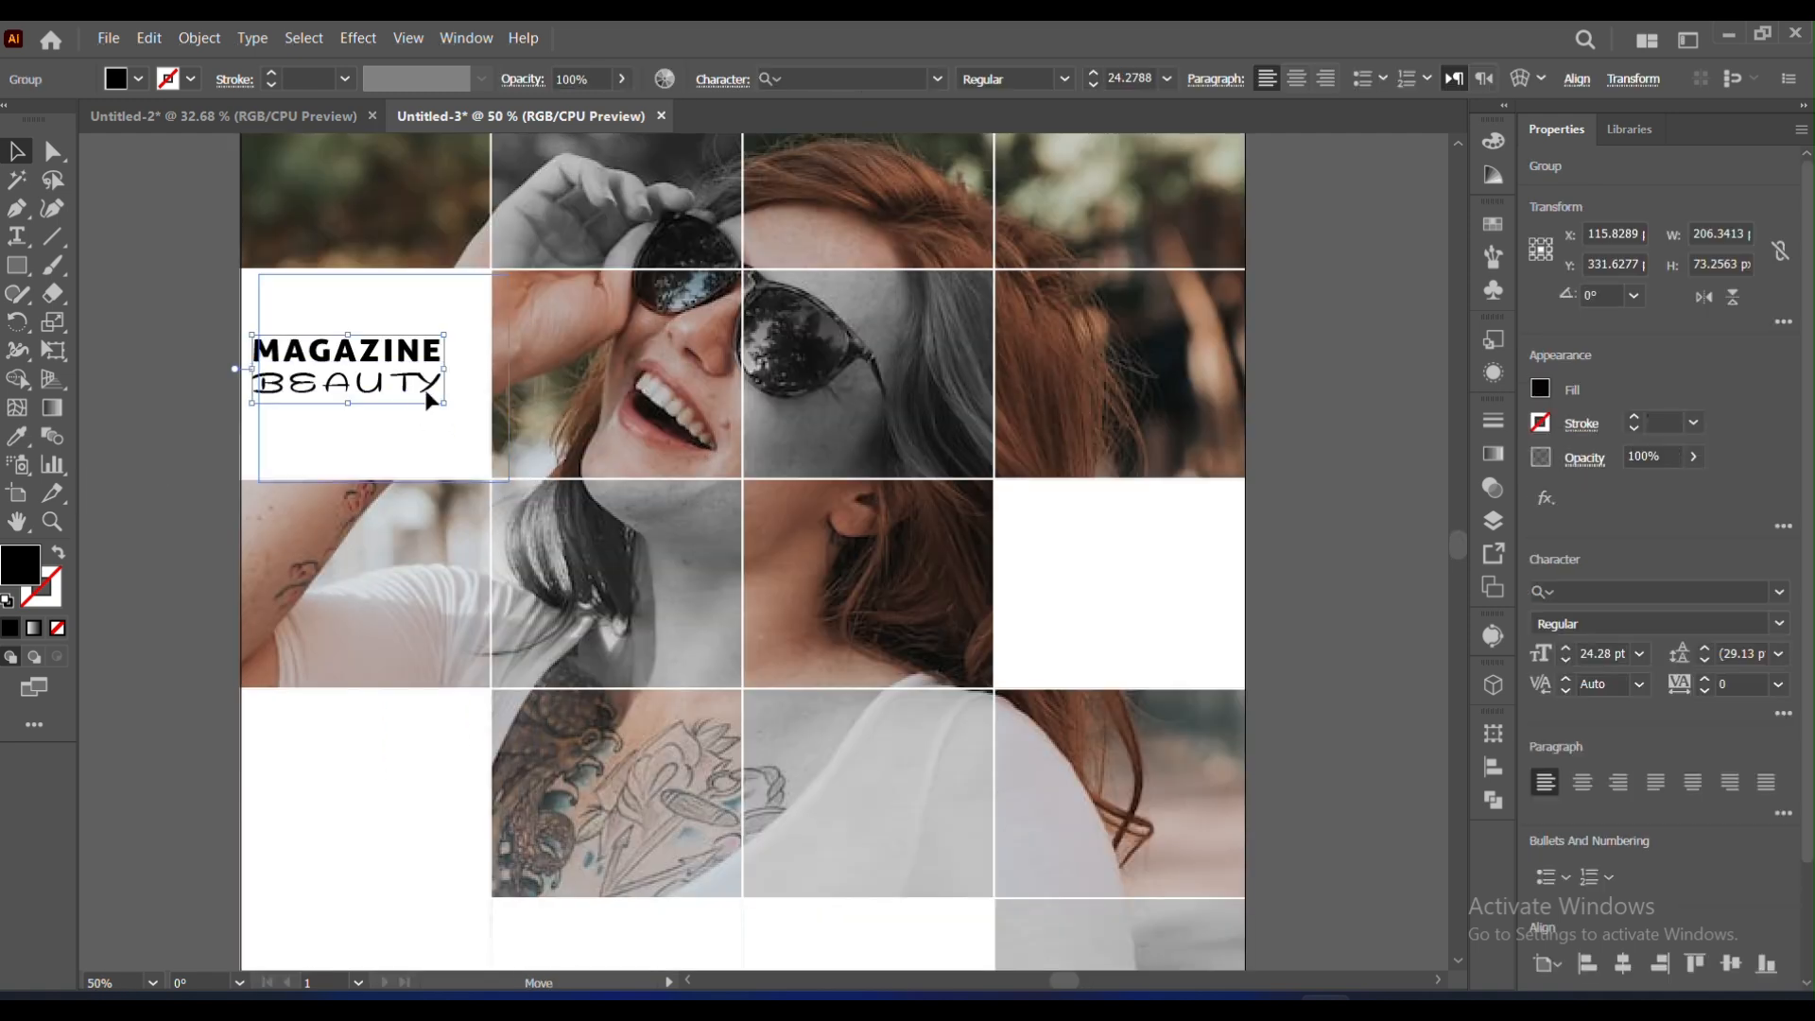
pyautogui.click(435, 407)
pyautogui.press('v')
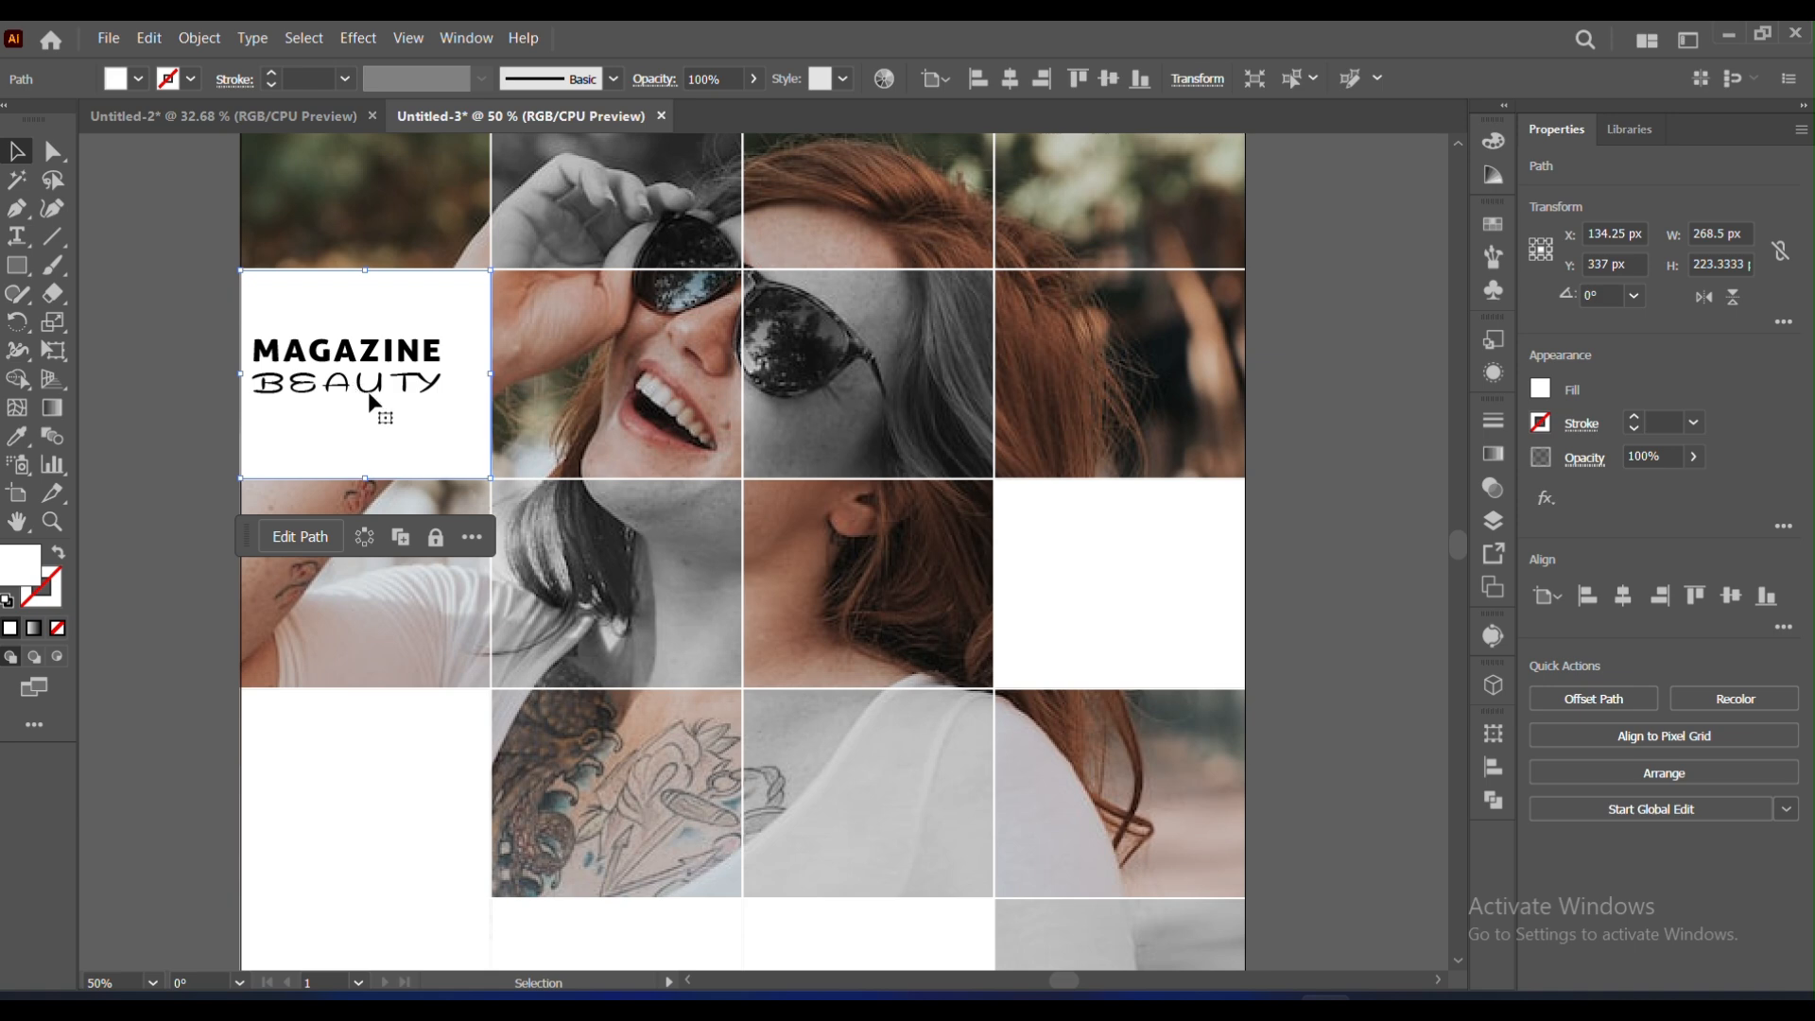
pyautogui.moveTo(382, 387); pyautogui.dragTo(1154, 610)
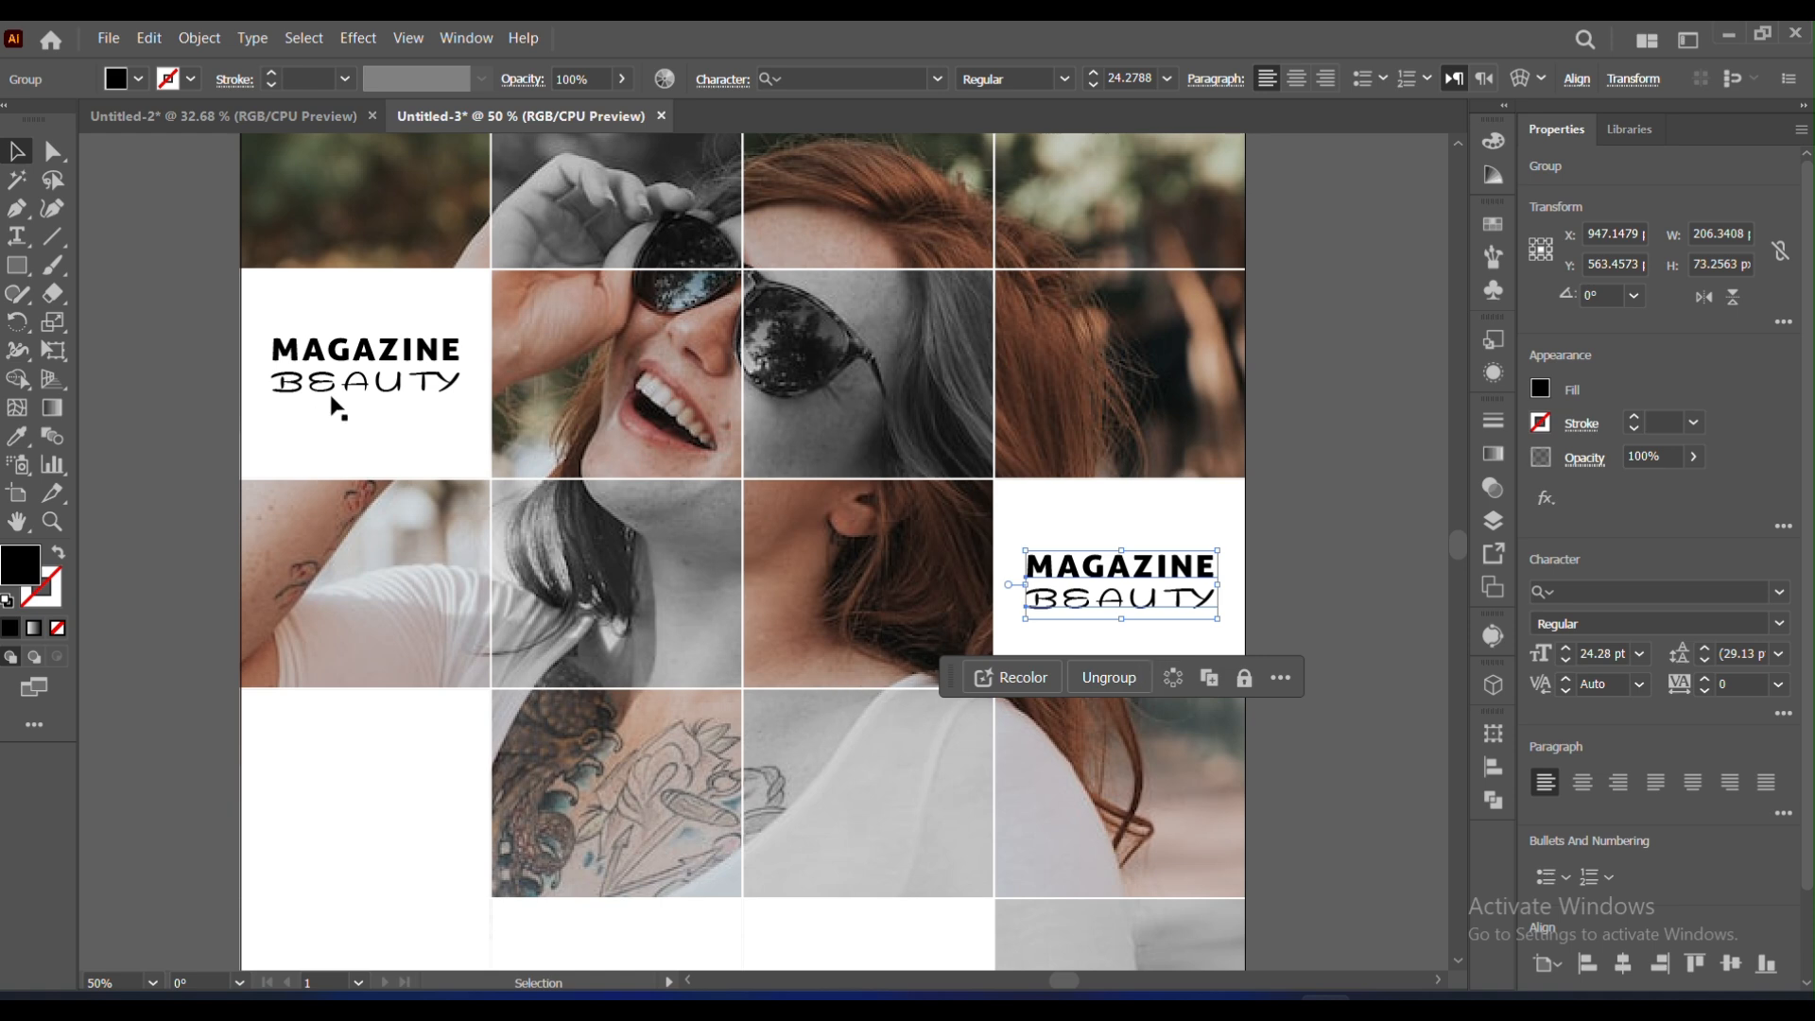
# Step: Copy the second row's title group into the white tile in the fourth row's first column
pyautogui.click(383, 398)
pyautogui.moveTo(383, 398); pyautogui.dragTo(383, 845)
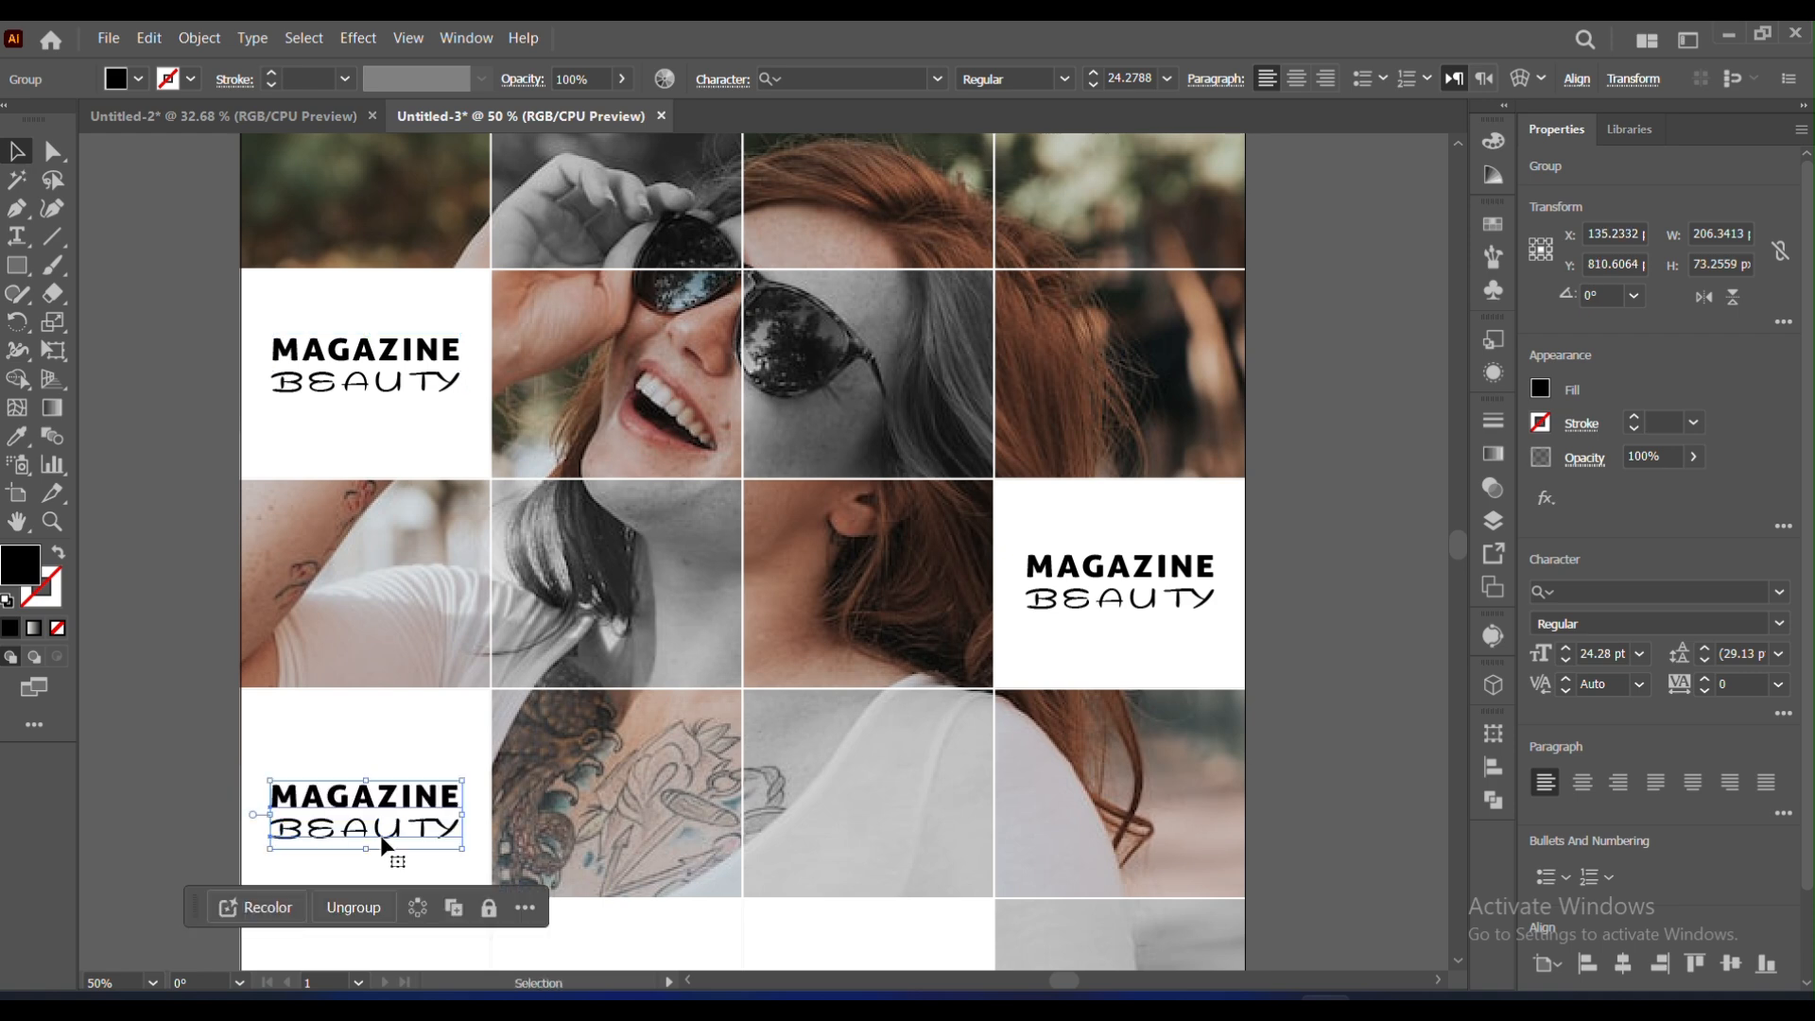
pyautogui.scroll(-4, 478, 749)
pyautogui.scroll(-3, 485, 728)
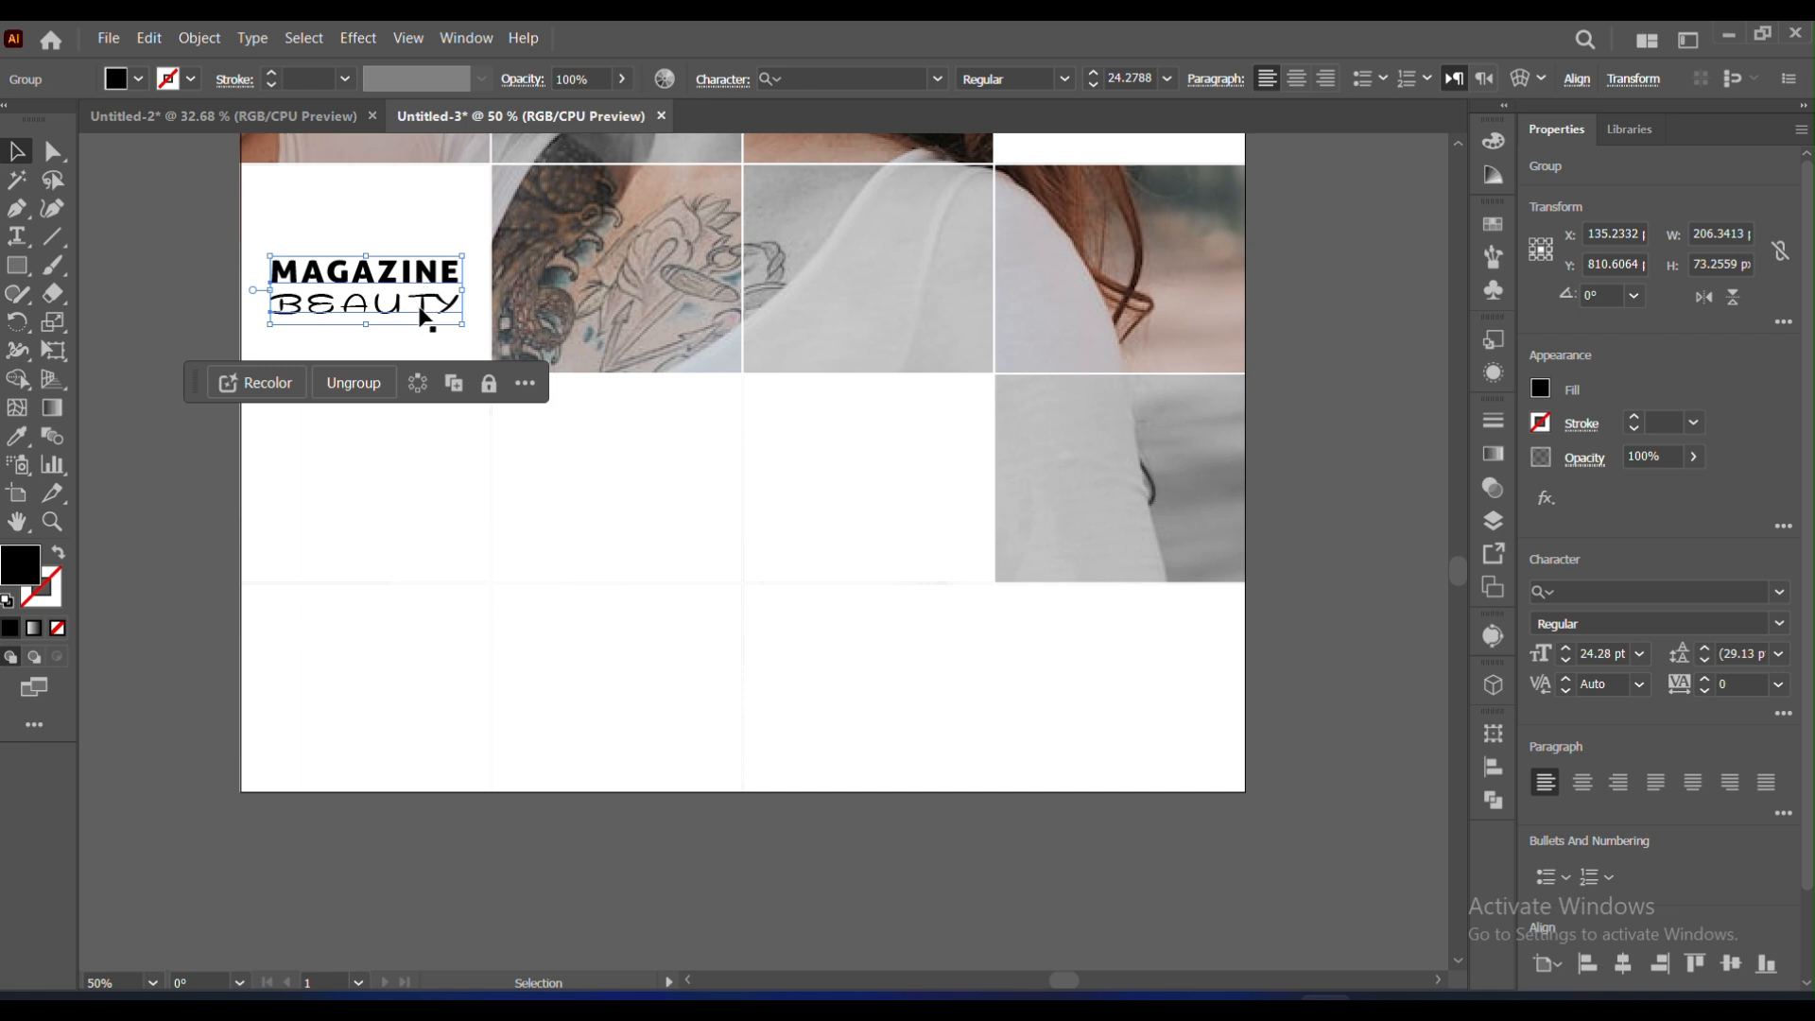
pyautogui.moveTo(418, 307); pyautogui.dragTo(466, 599)
pyautogui.press('Delete')
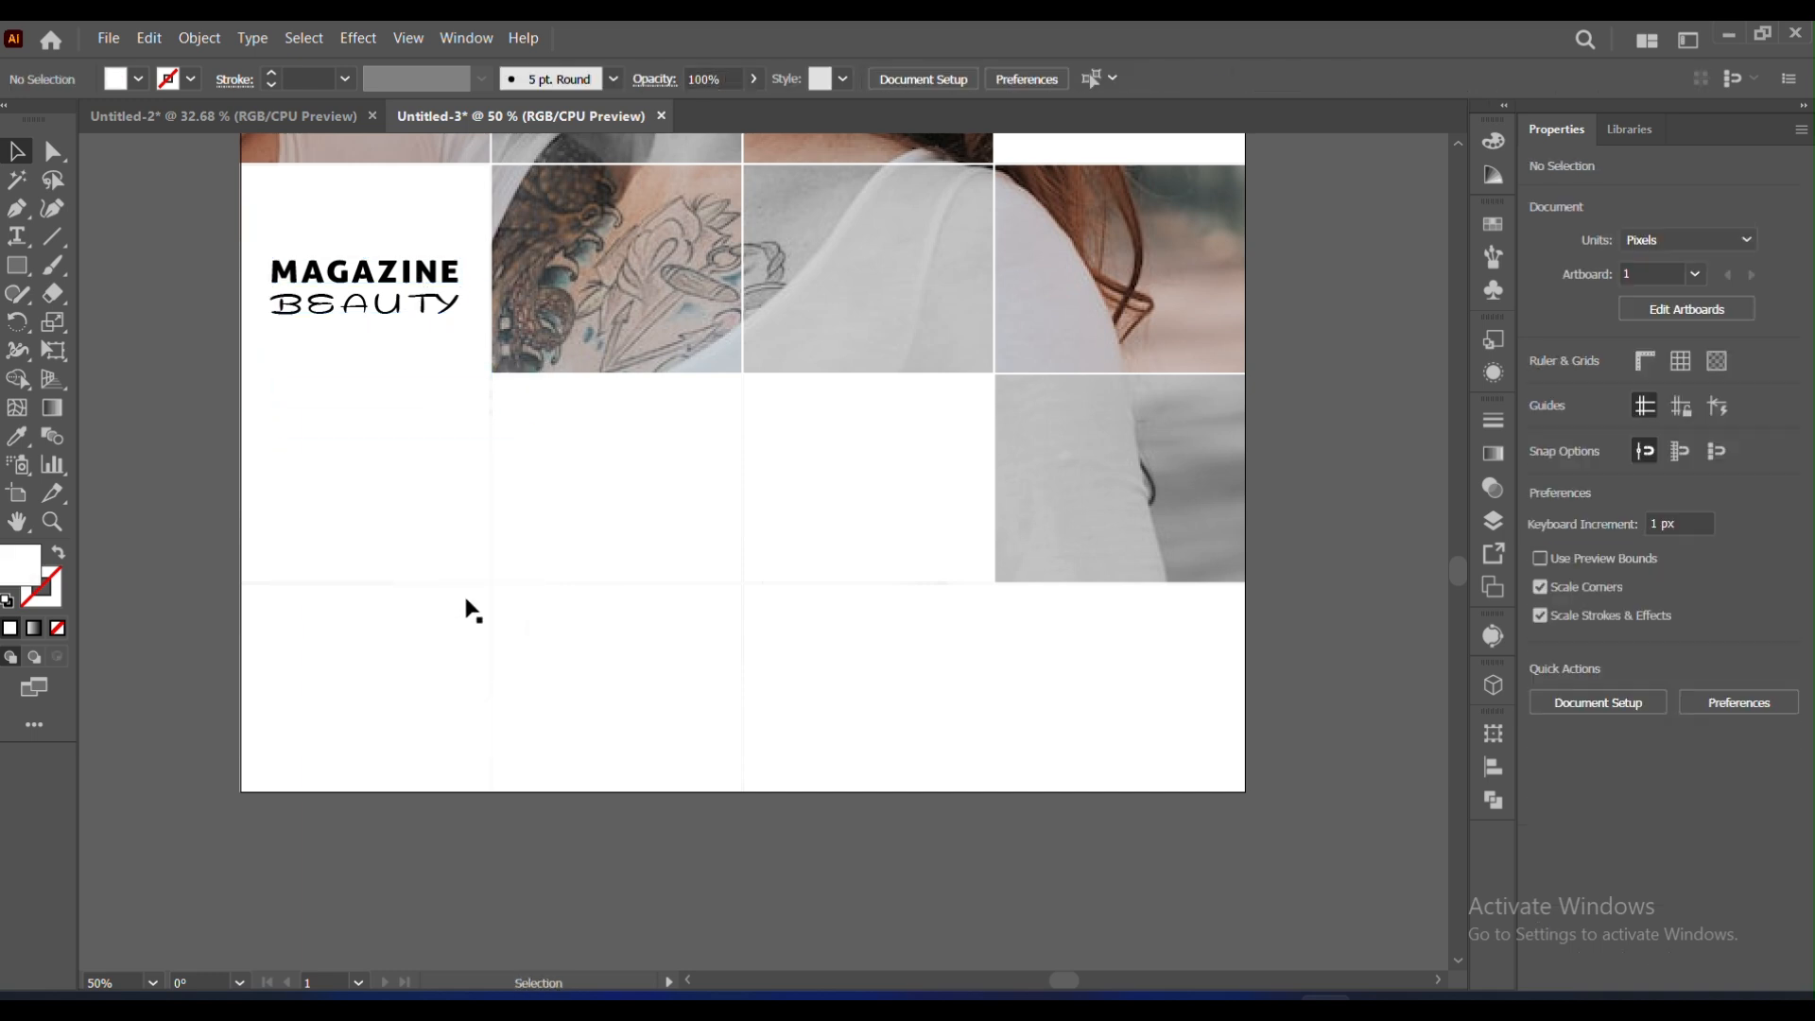
pyautogui.click(428, 321)
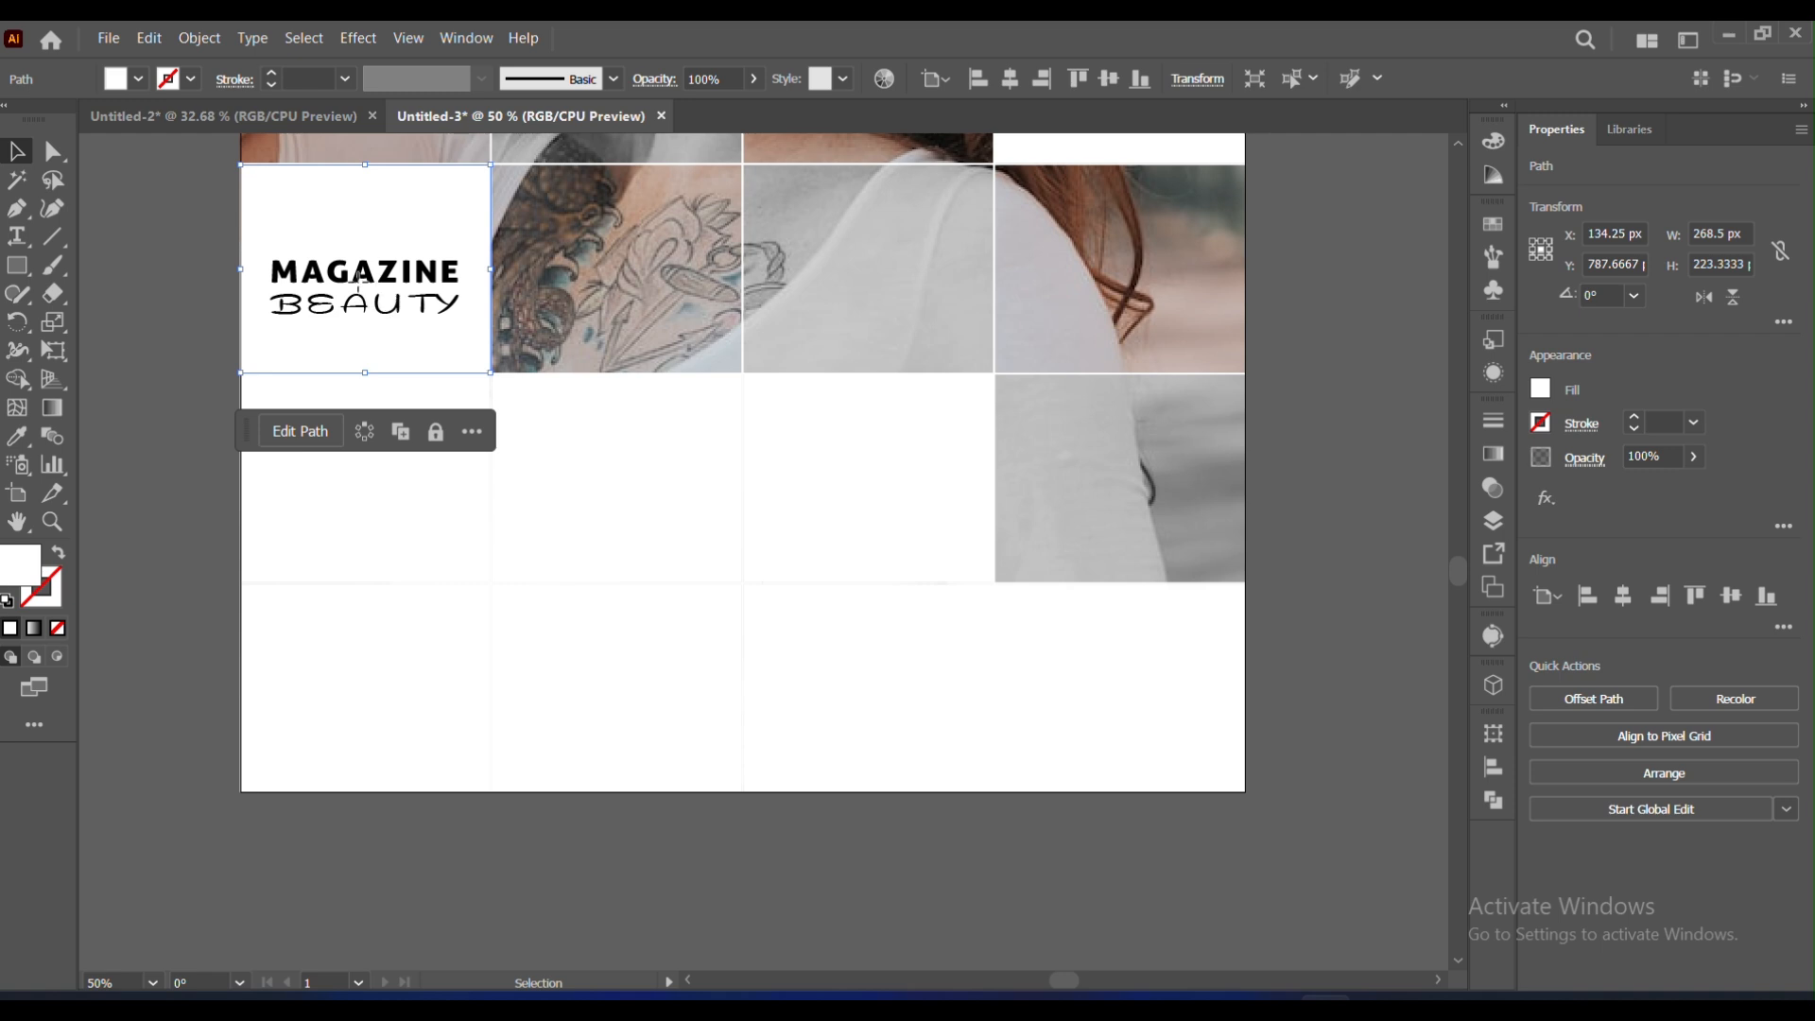
# Step: Copy the fourth row's MAGAZINE BEAUTY title group into the white tile in the fifth row's third column and ungroup the copy
pyautogui.click(362, 290)
pyautogui.moveTo(359, 291); pyautogui.dragTo(871, 480)
pyautogui.rightClick(871, 480)
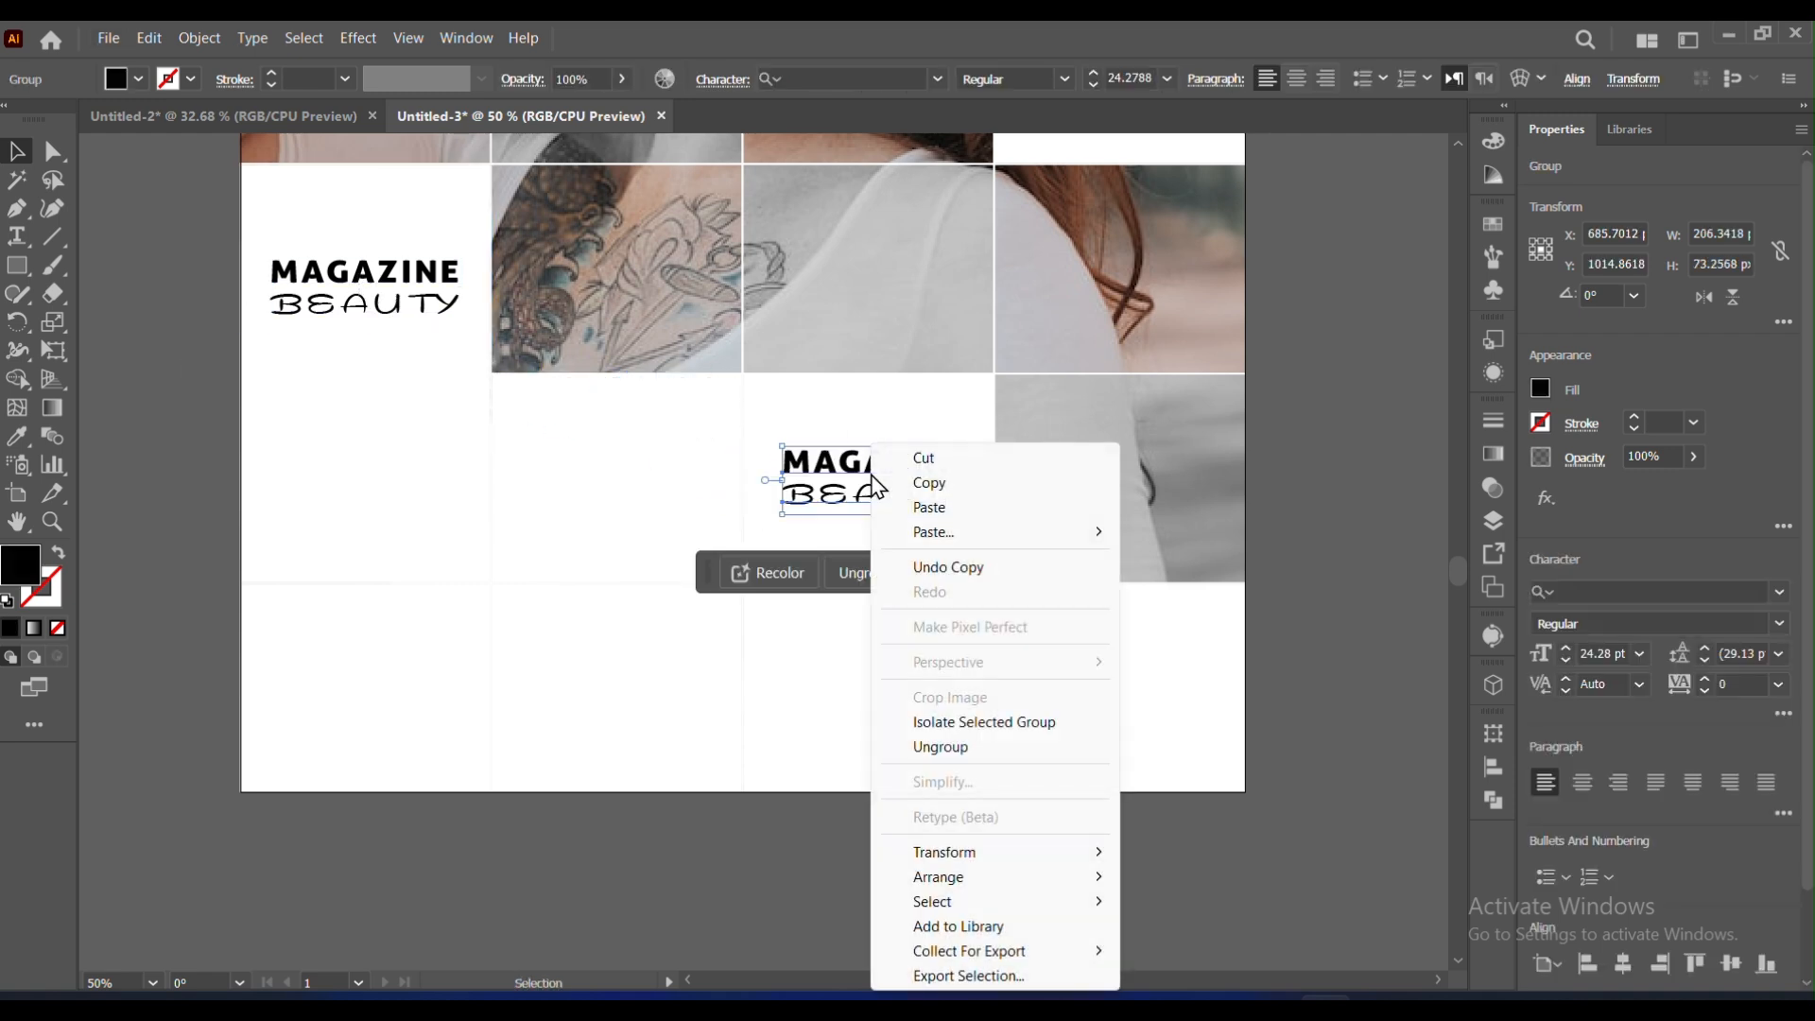
pyautogui.click(945, 745)
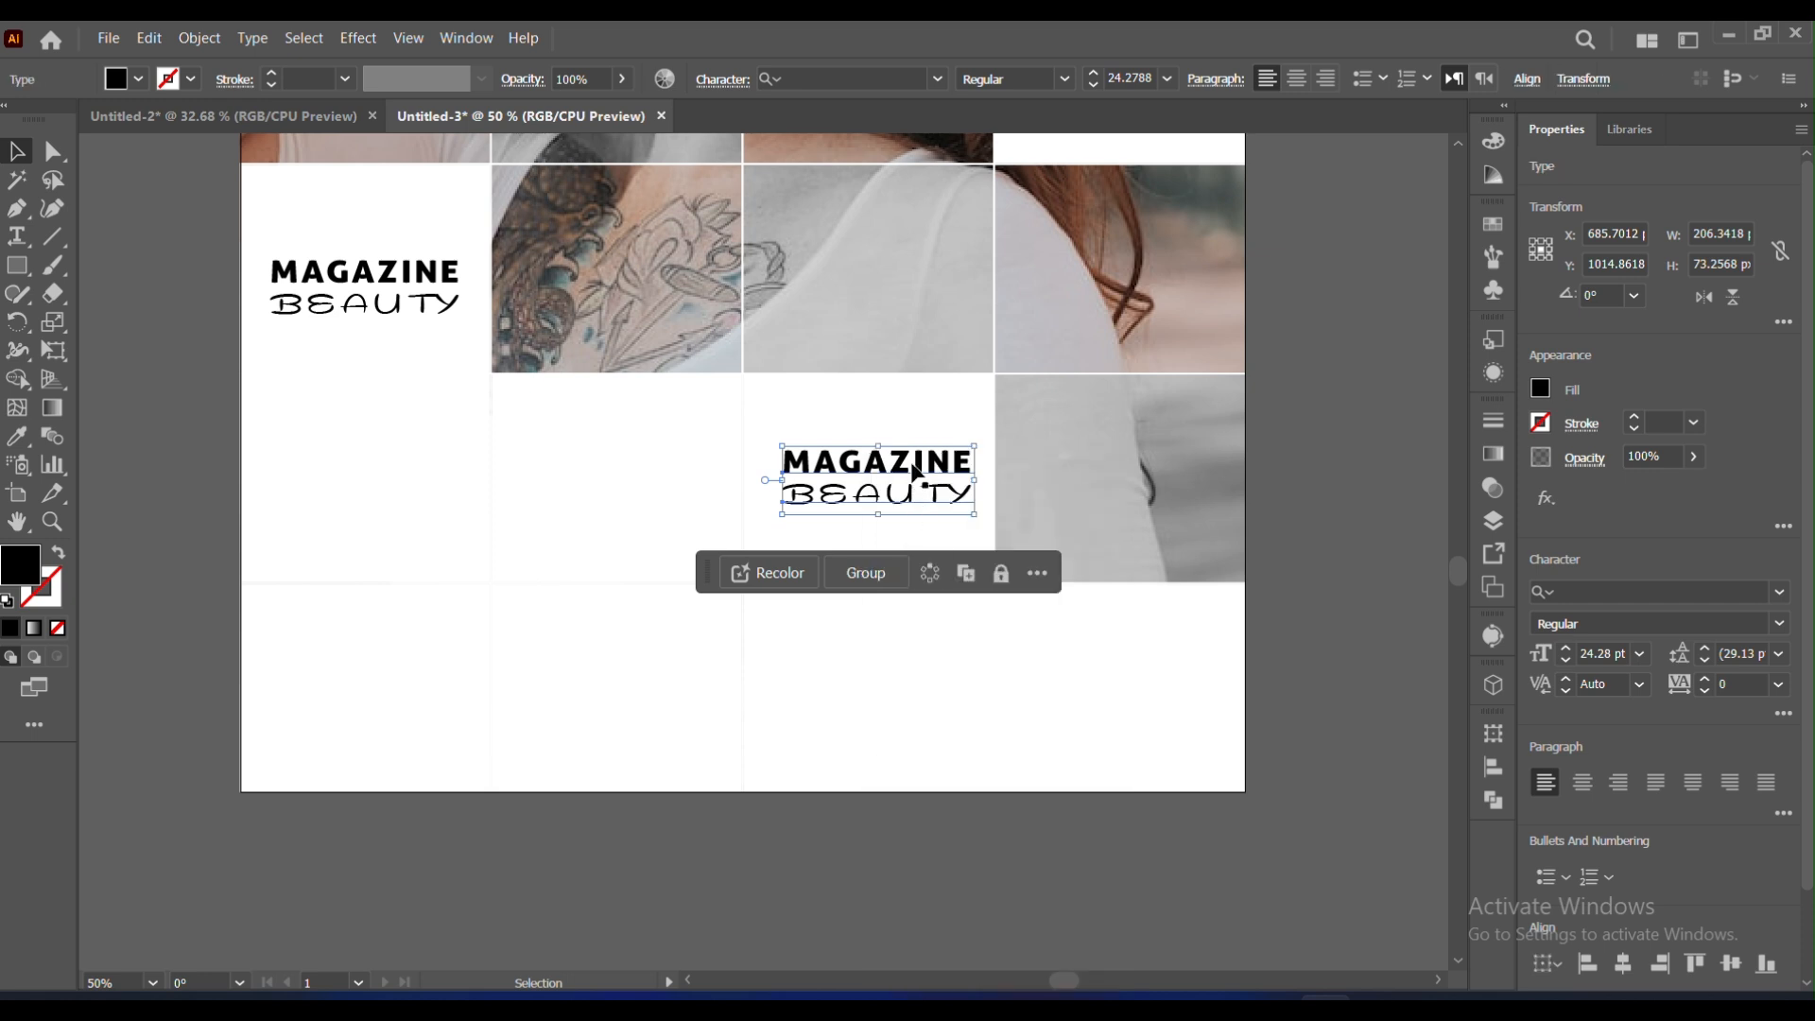
# Step: Replace the MAGAZINE text in the fifth row's ungrouped title copy with "1 MAY"
pyautogui.doubleClick(934, 470)
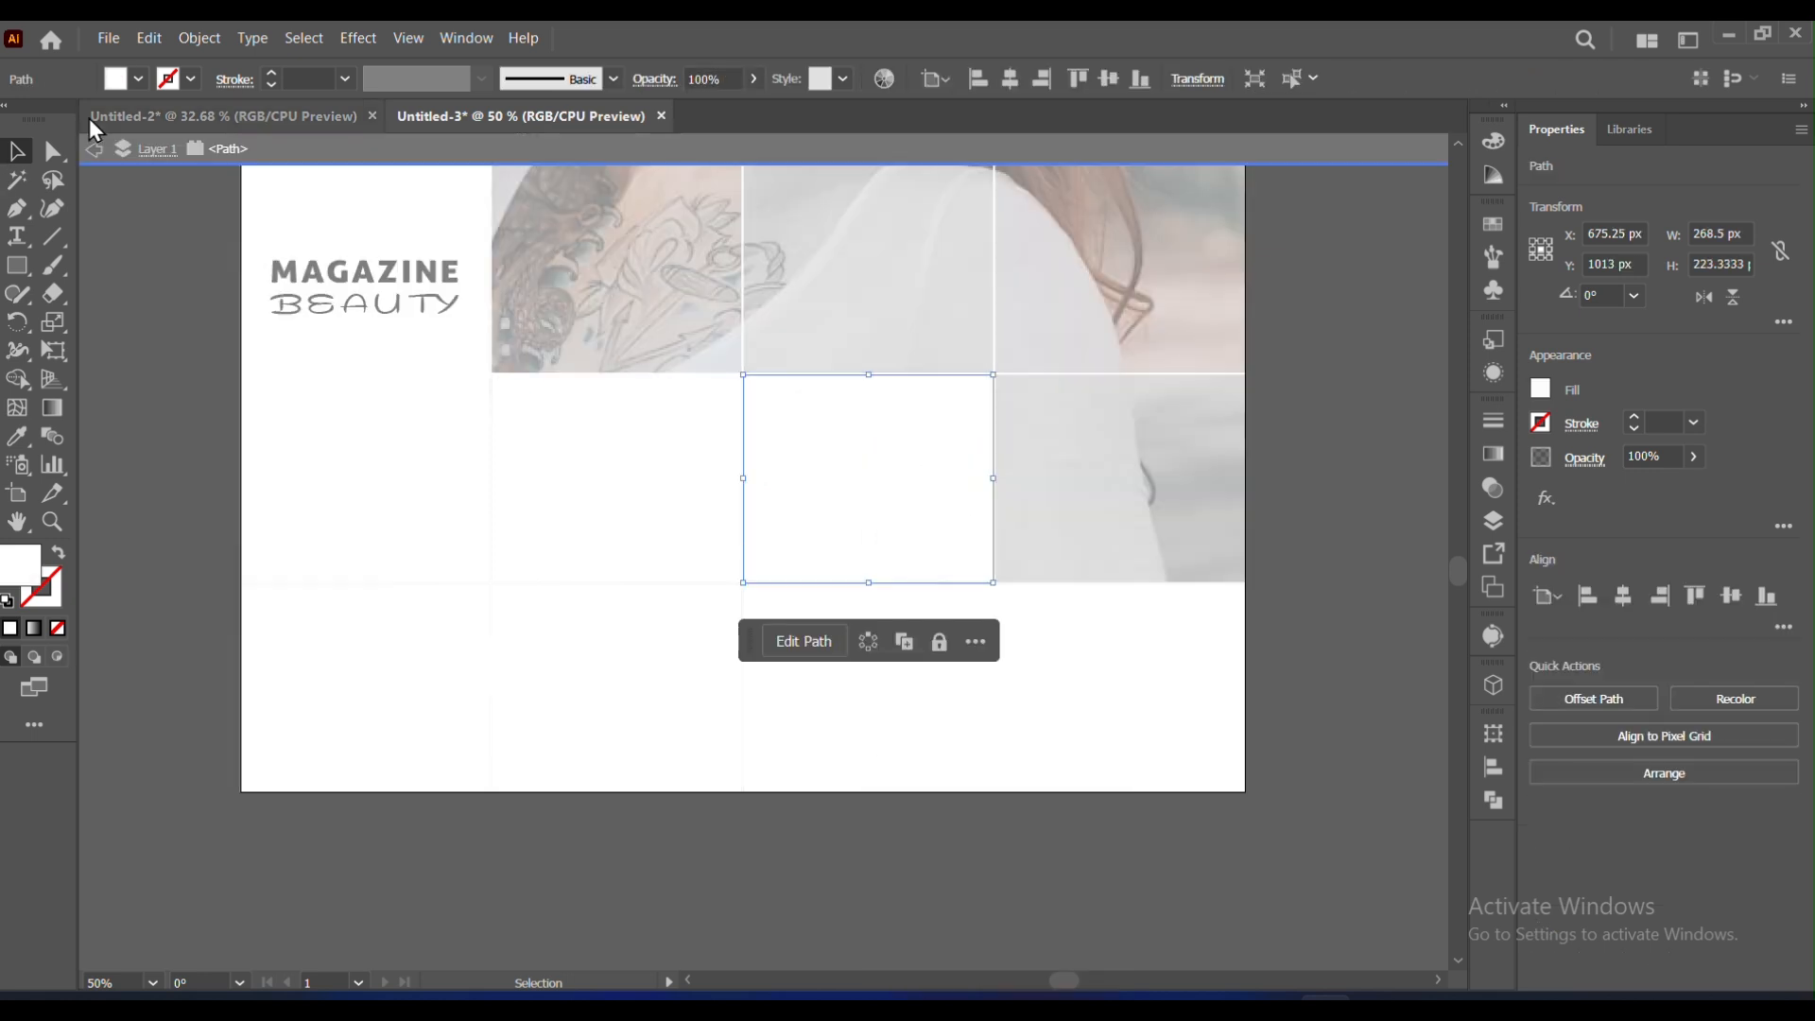
pyautogui.click(93, 148)
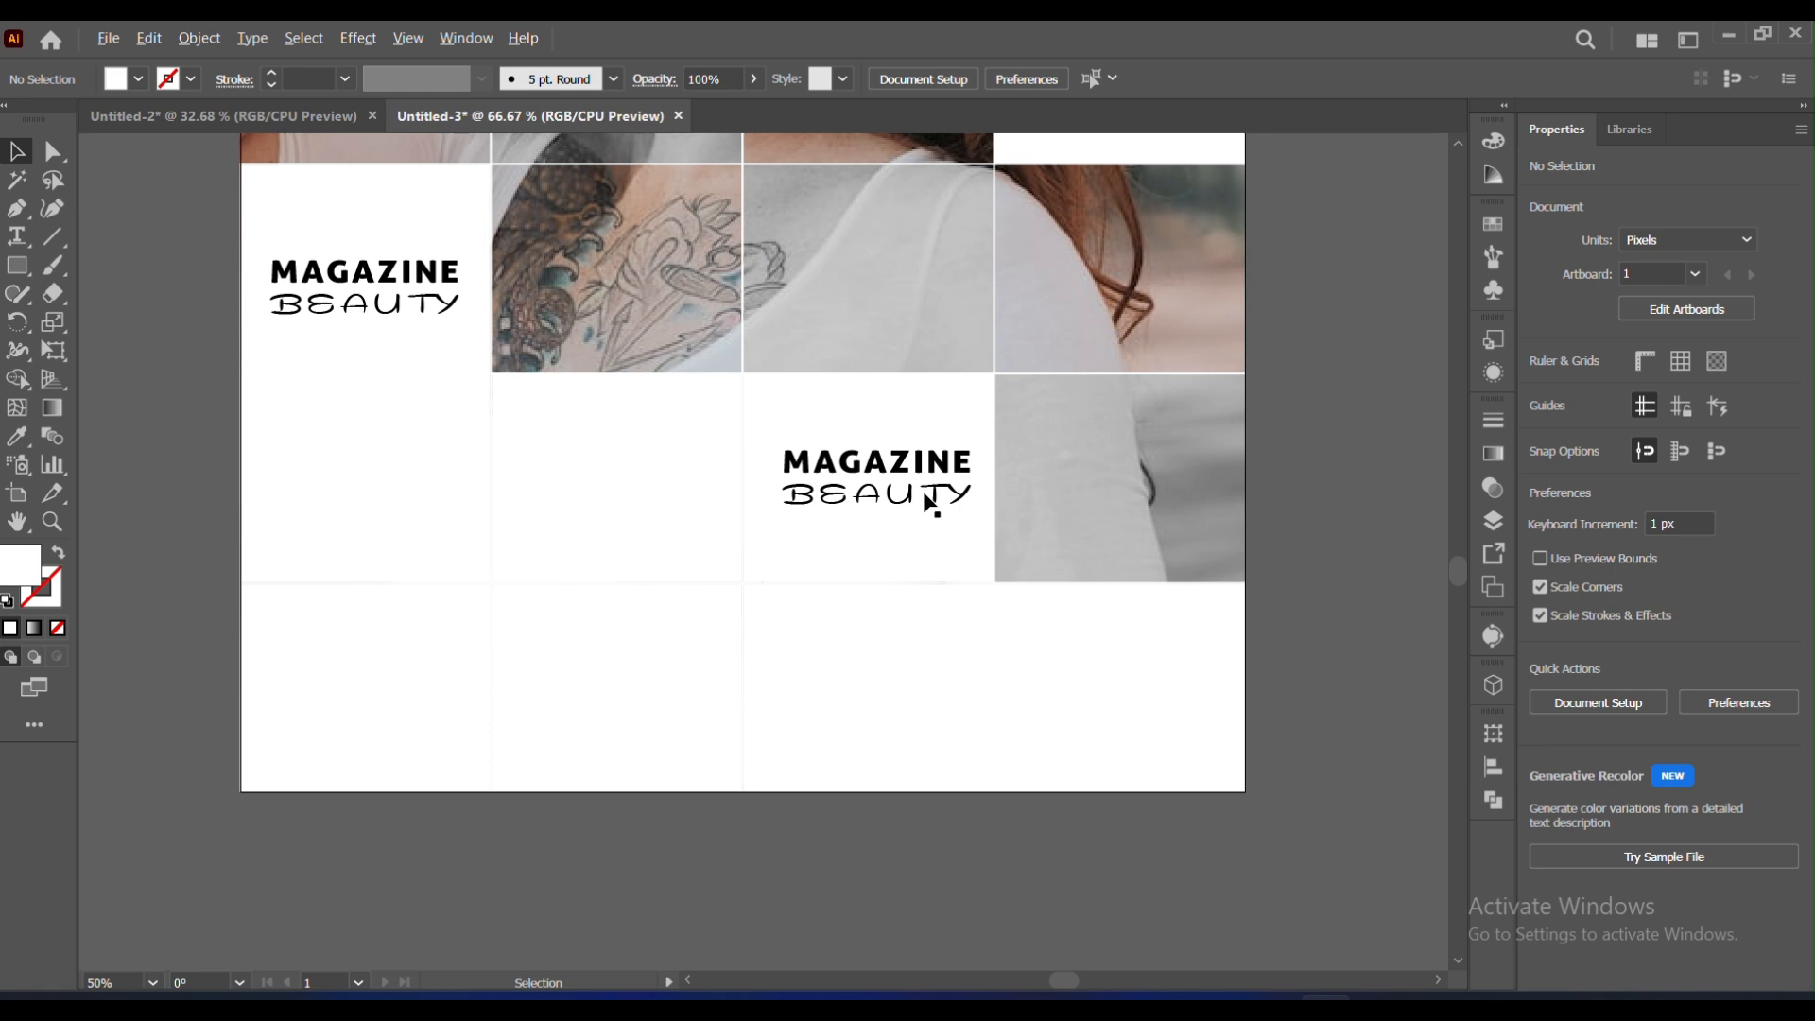
pyautogui.scroll(2, 931, 506)
pyautogui.click(912, 463)
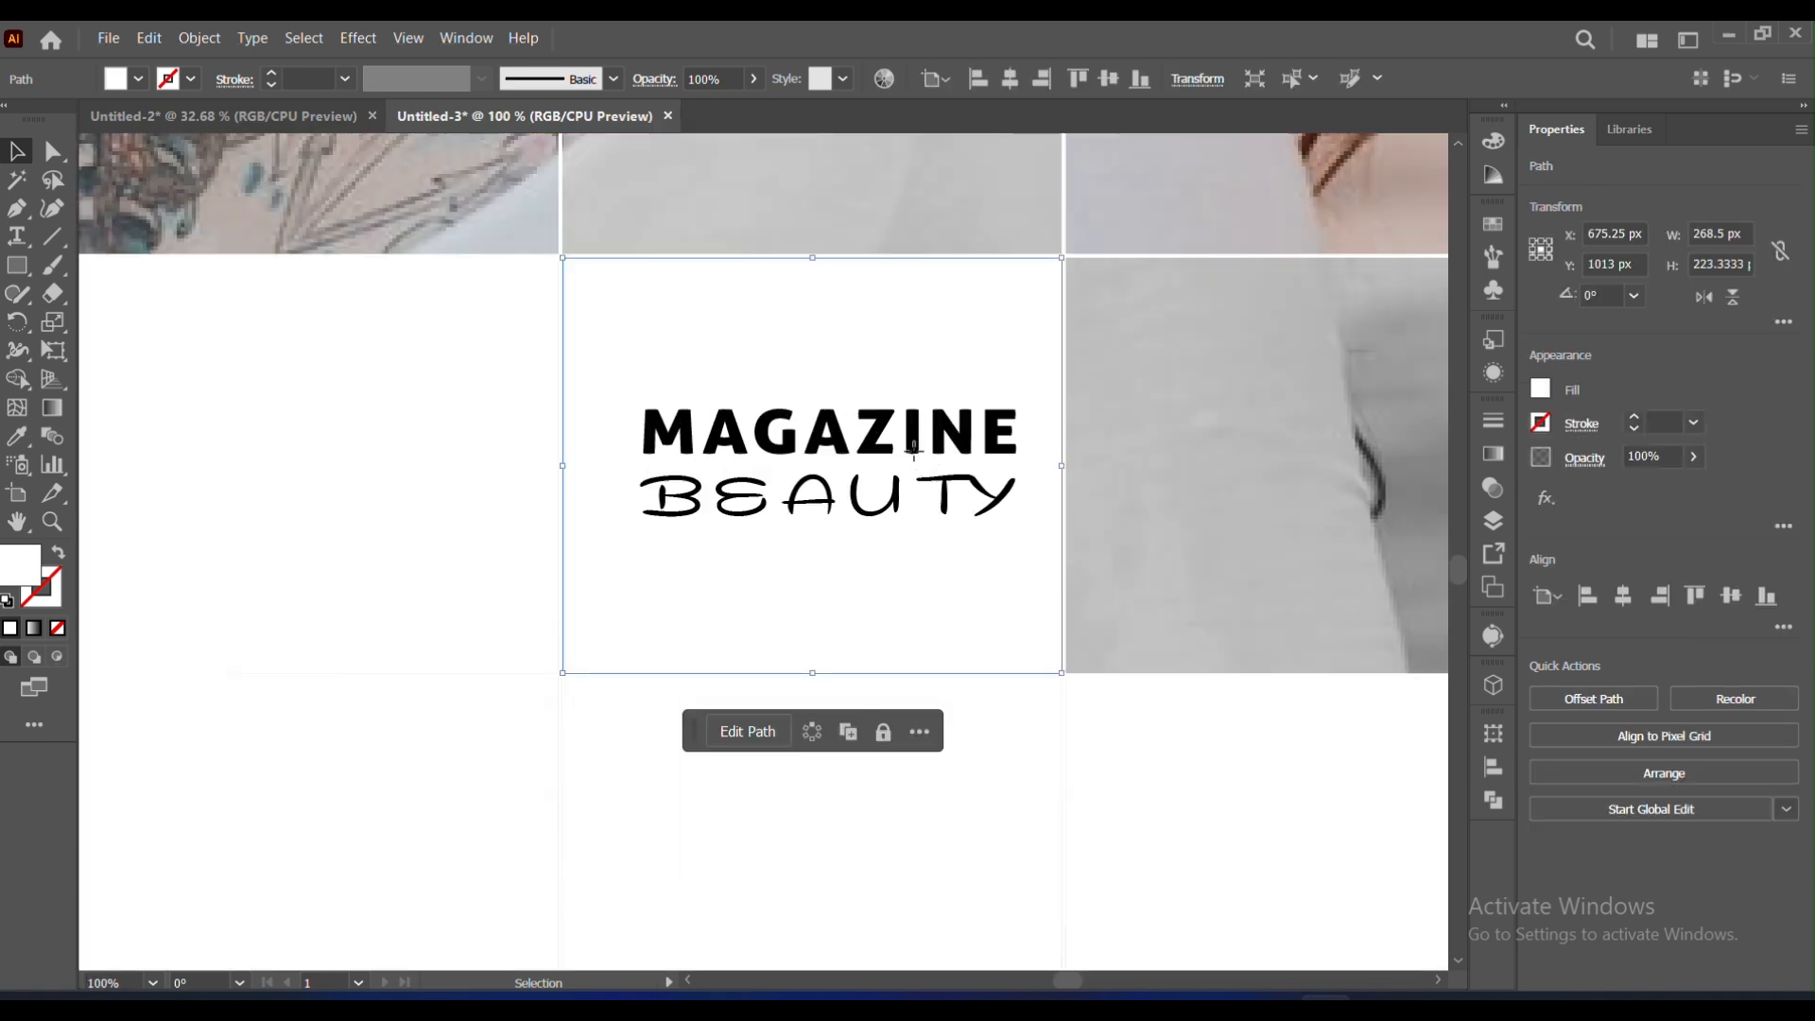
pyautogui.click(914, 446)
pyautogui.doubleClick(915, 450)
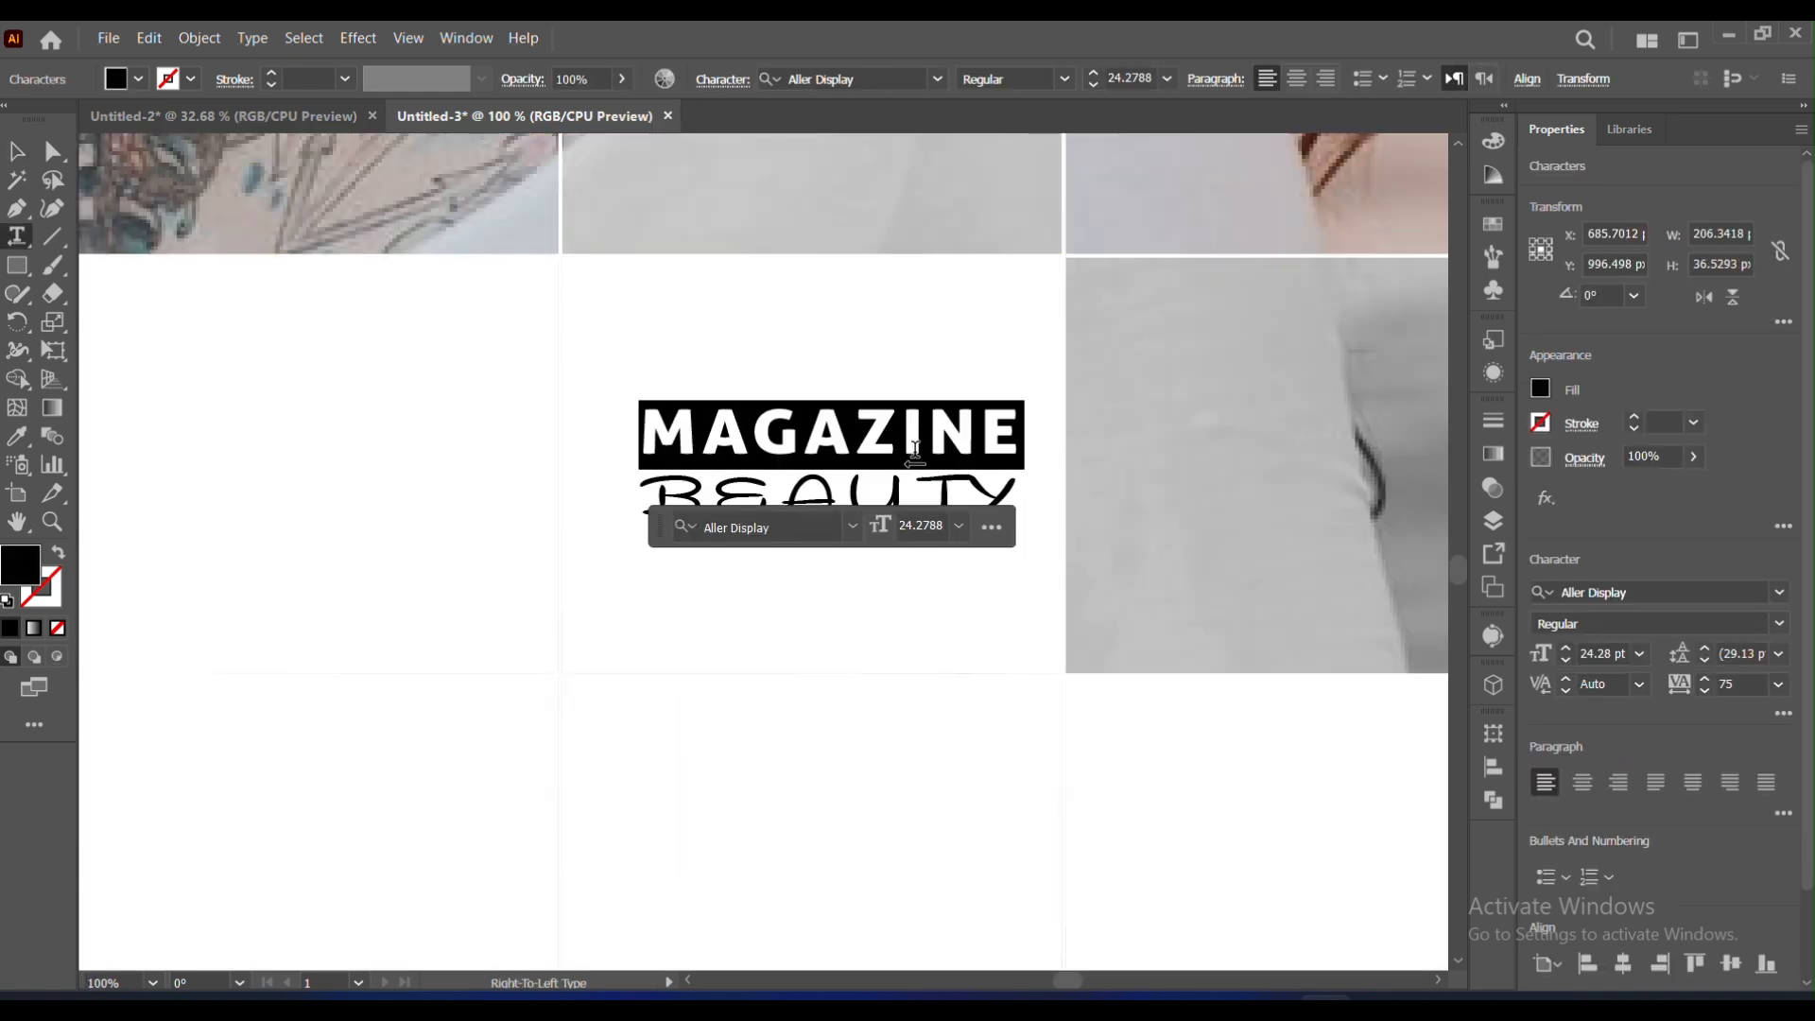
pyautogui.write('1')
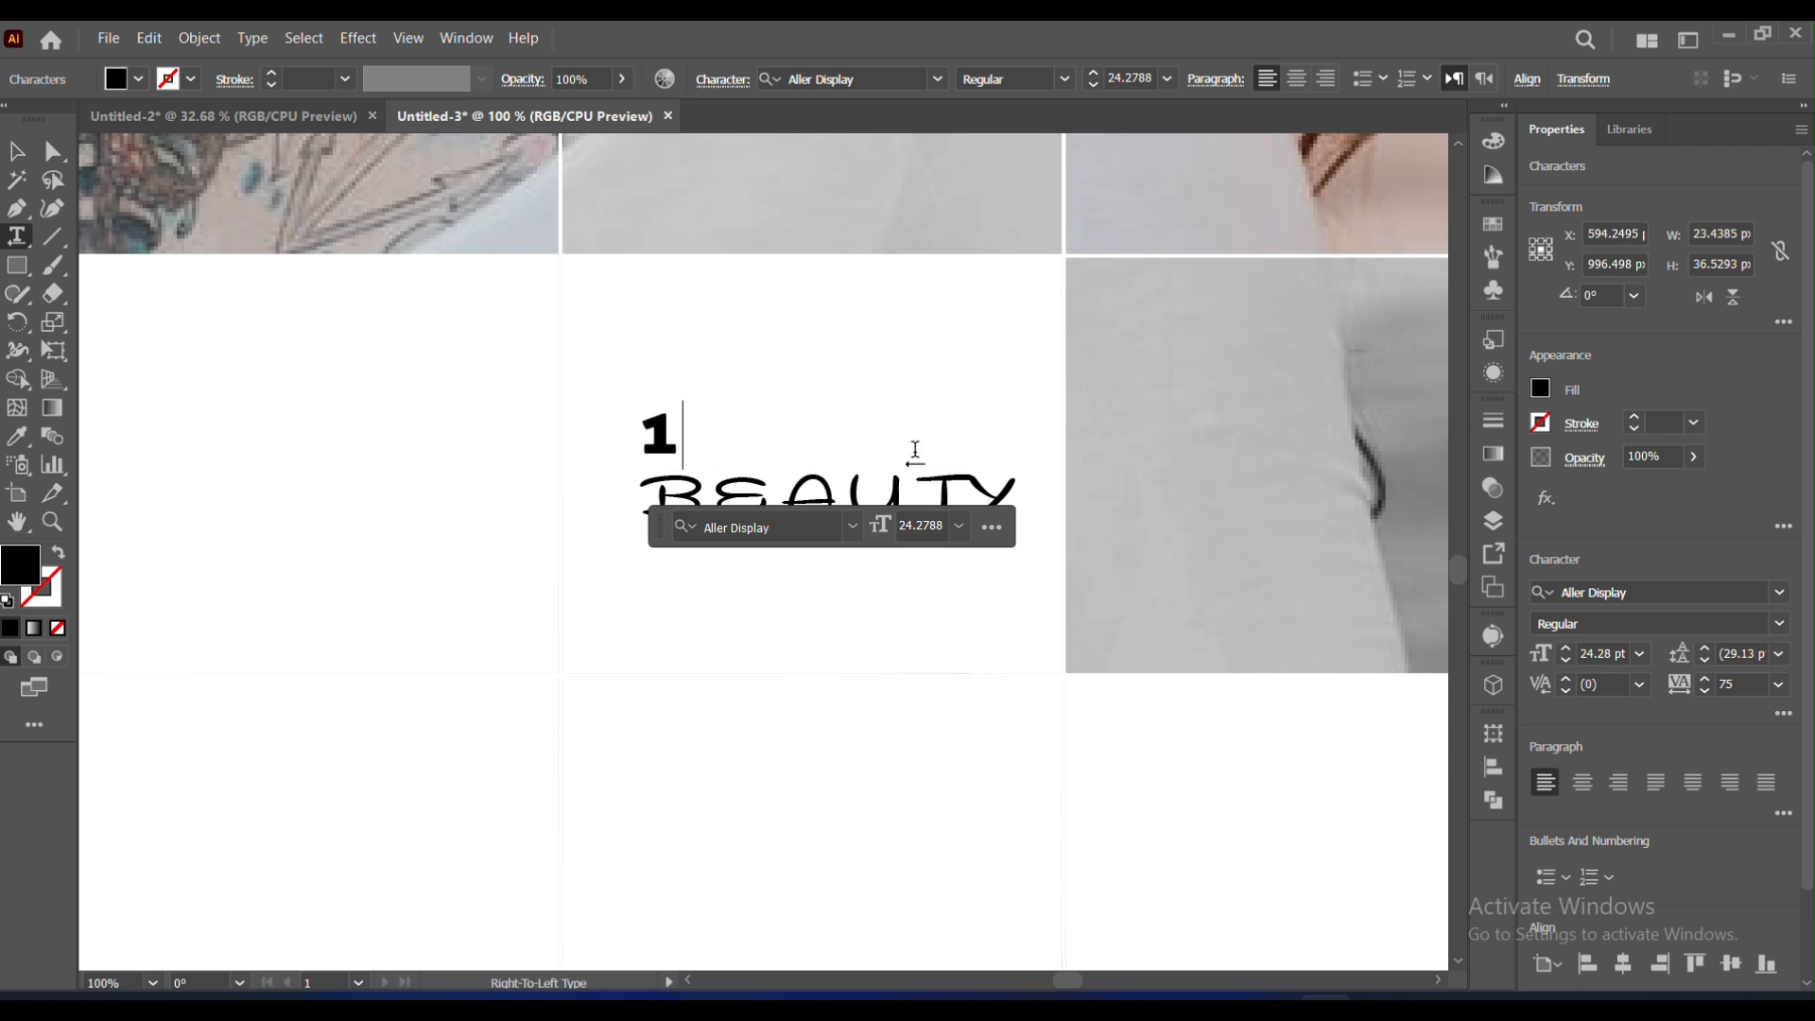
pyautogui.write(' M')
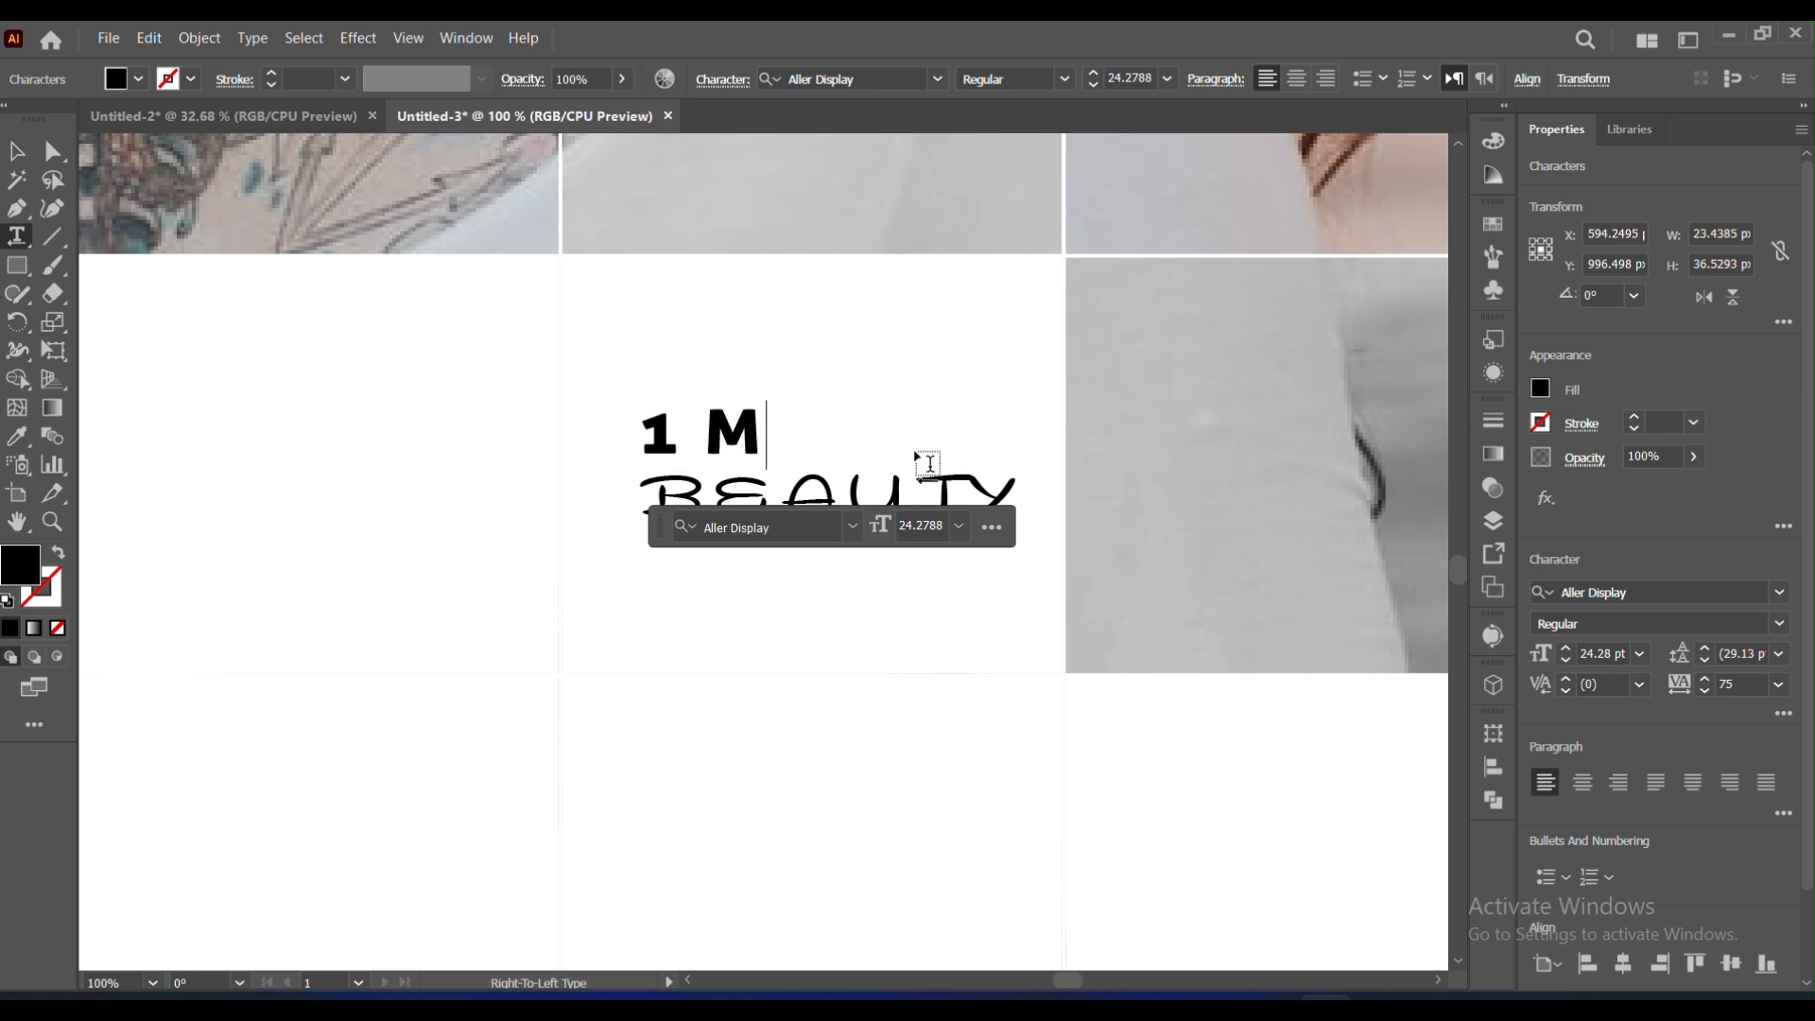
pyautogui.write('AY')
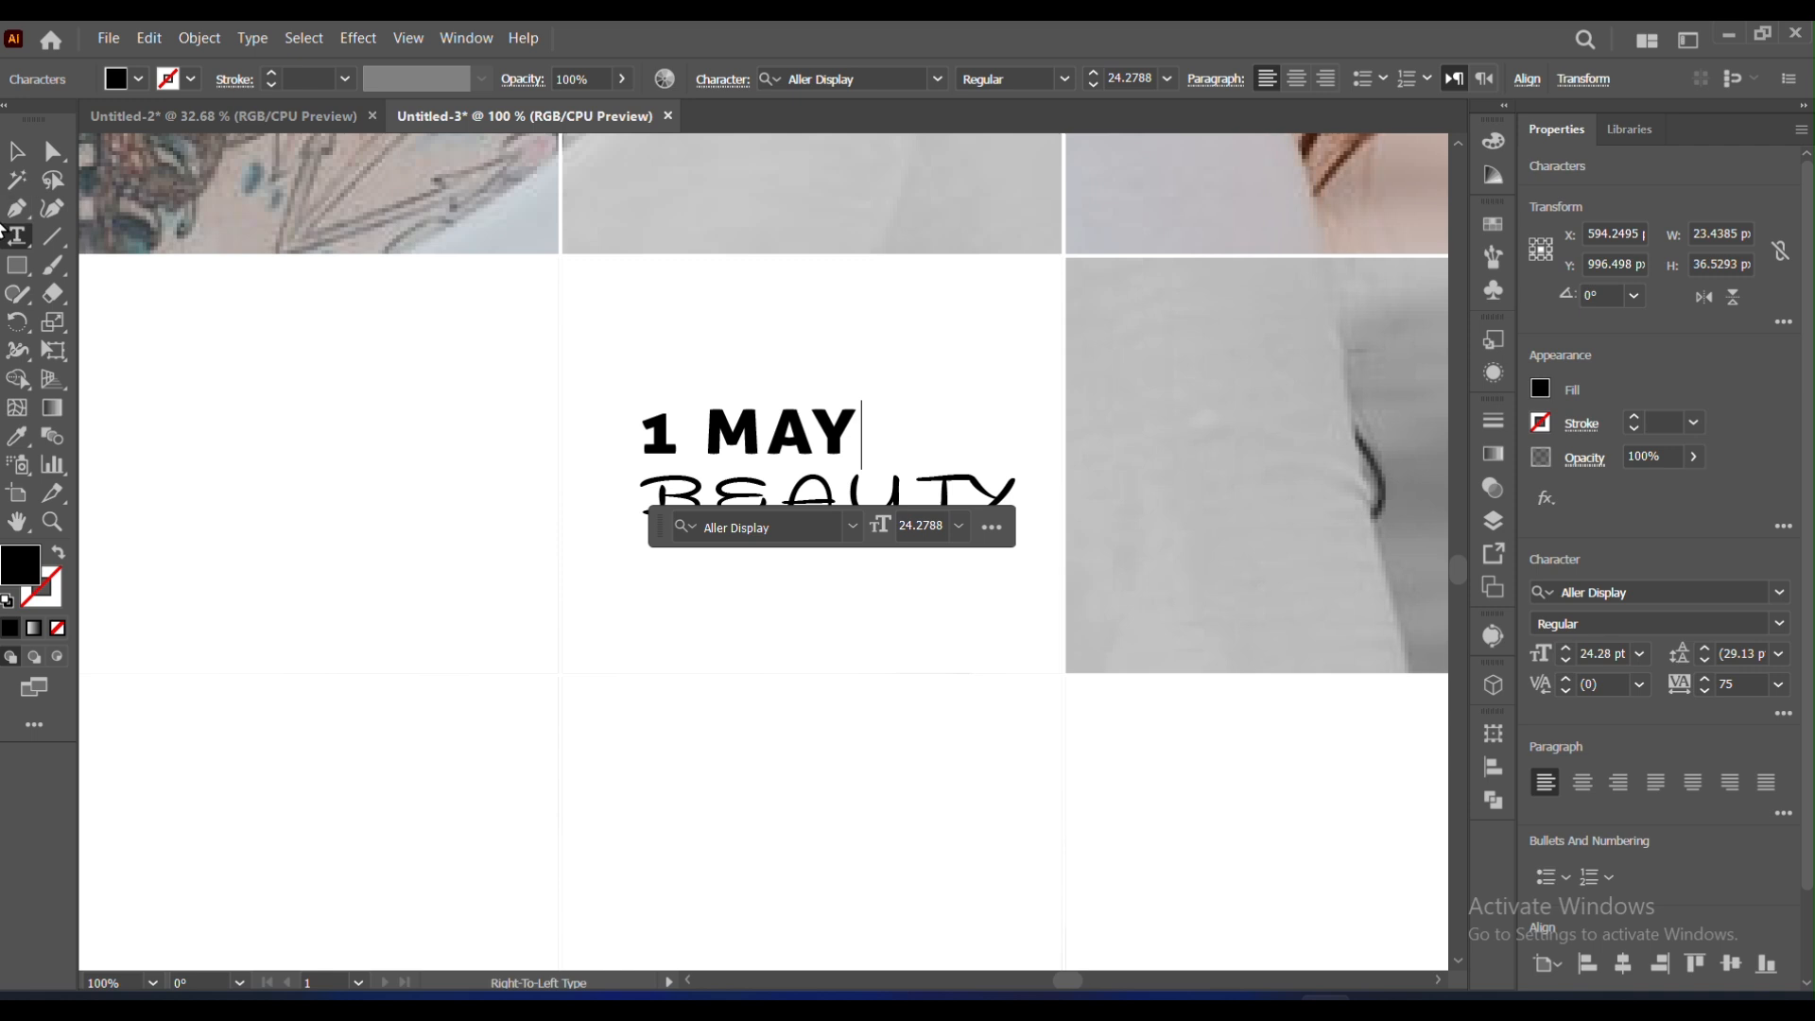
pyautogui.press('Escape')
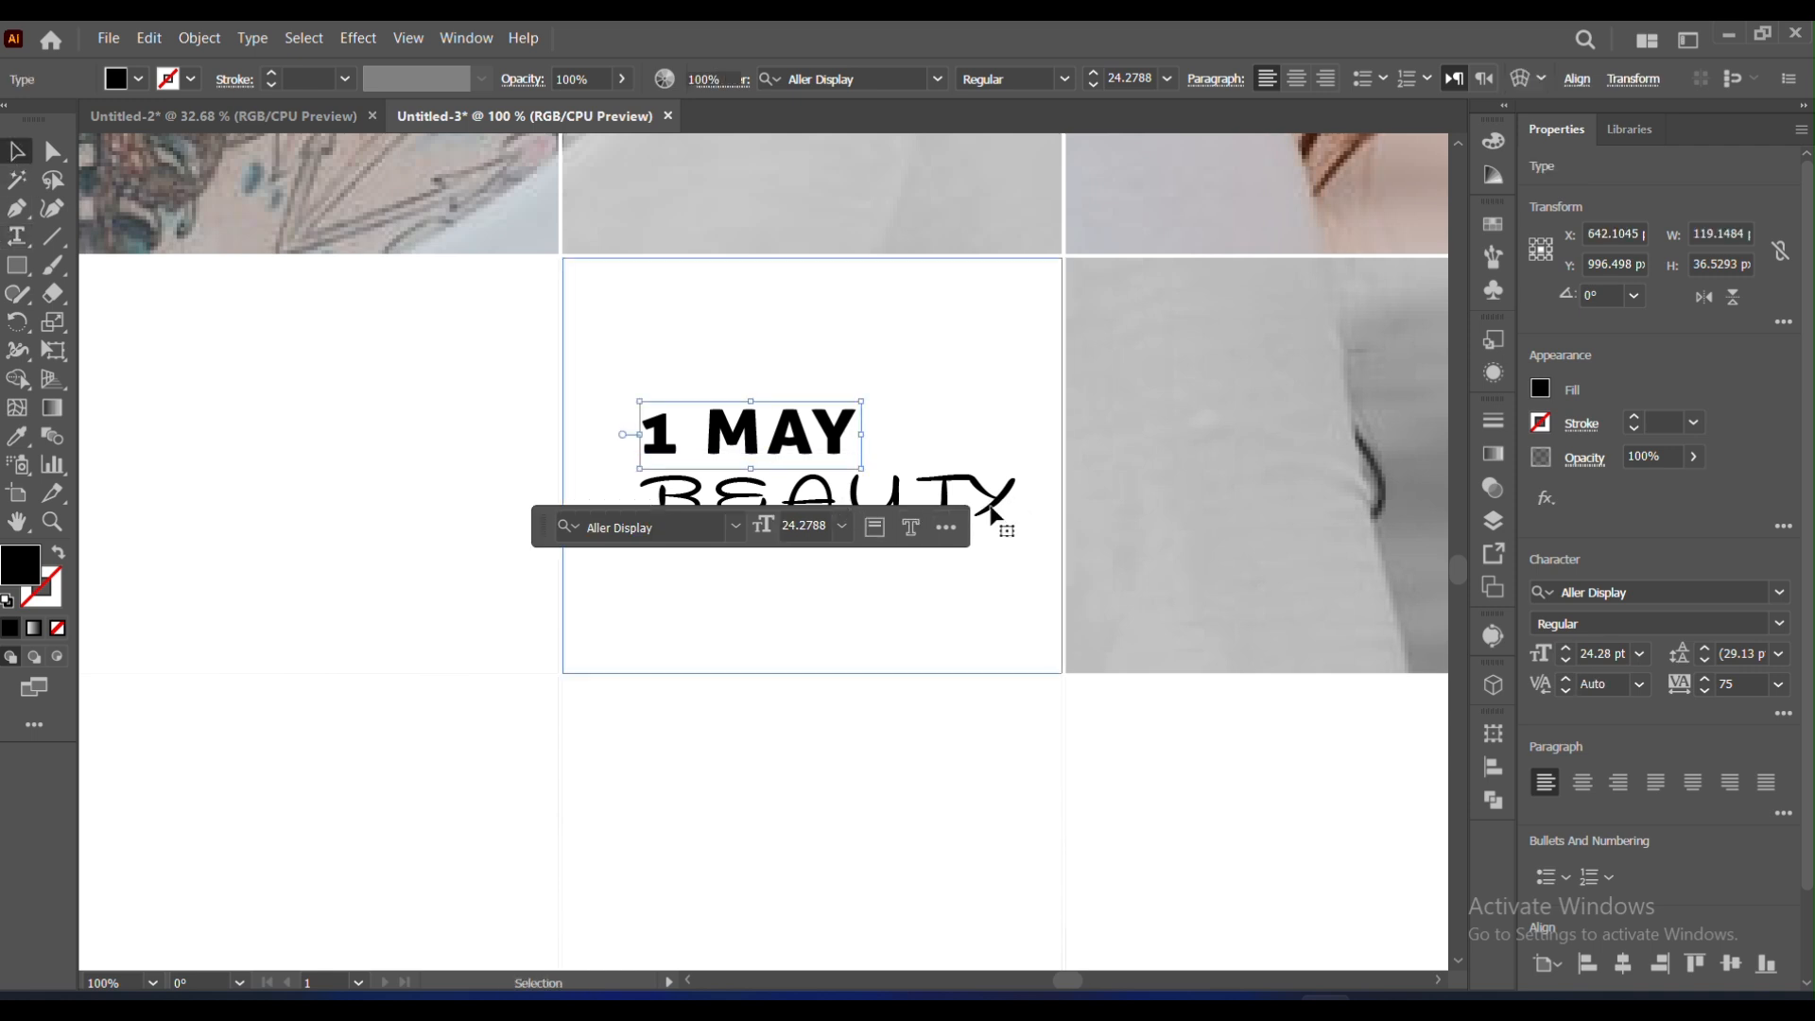
# Step: Replace the BEAUTY text below 1 MAY with "2025"
pyautogui.click(996, 519)
pyautogui.click(87, 153)
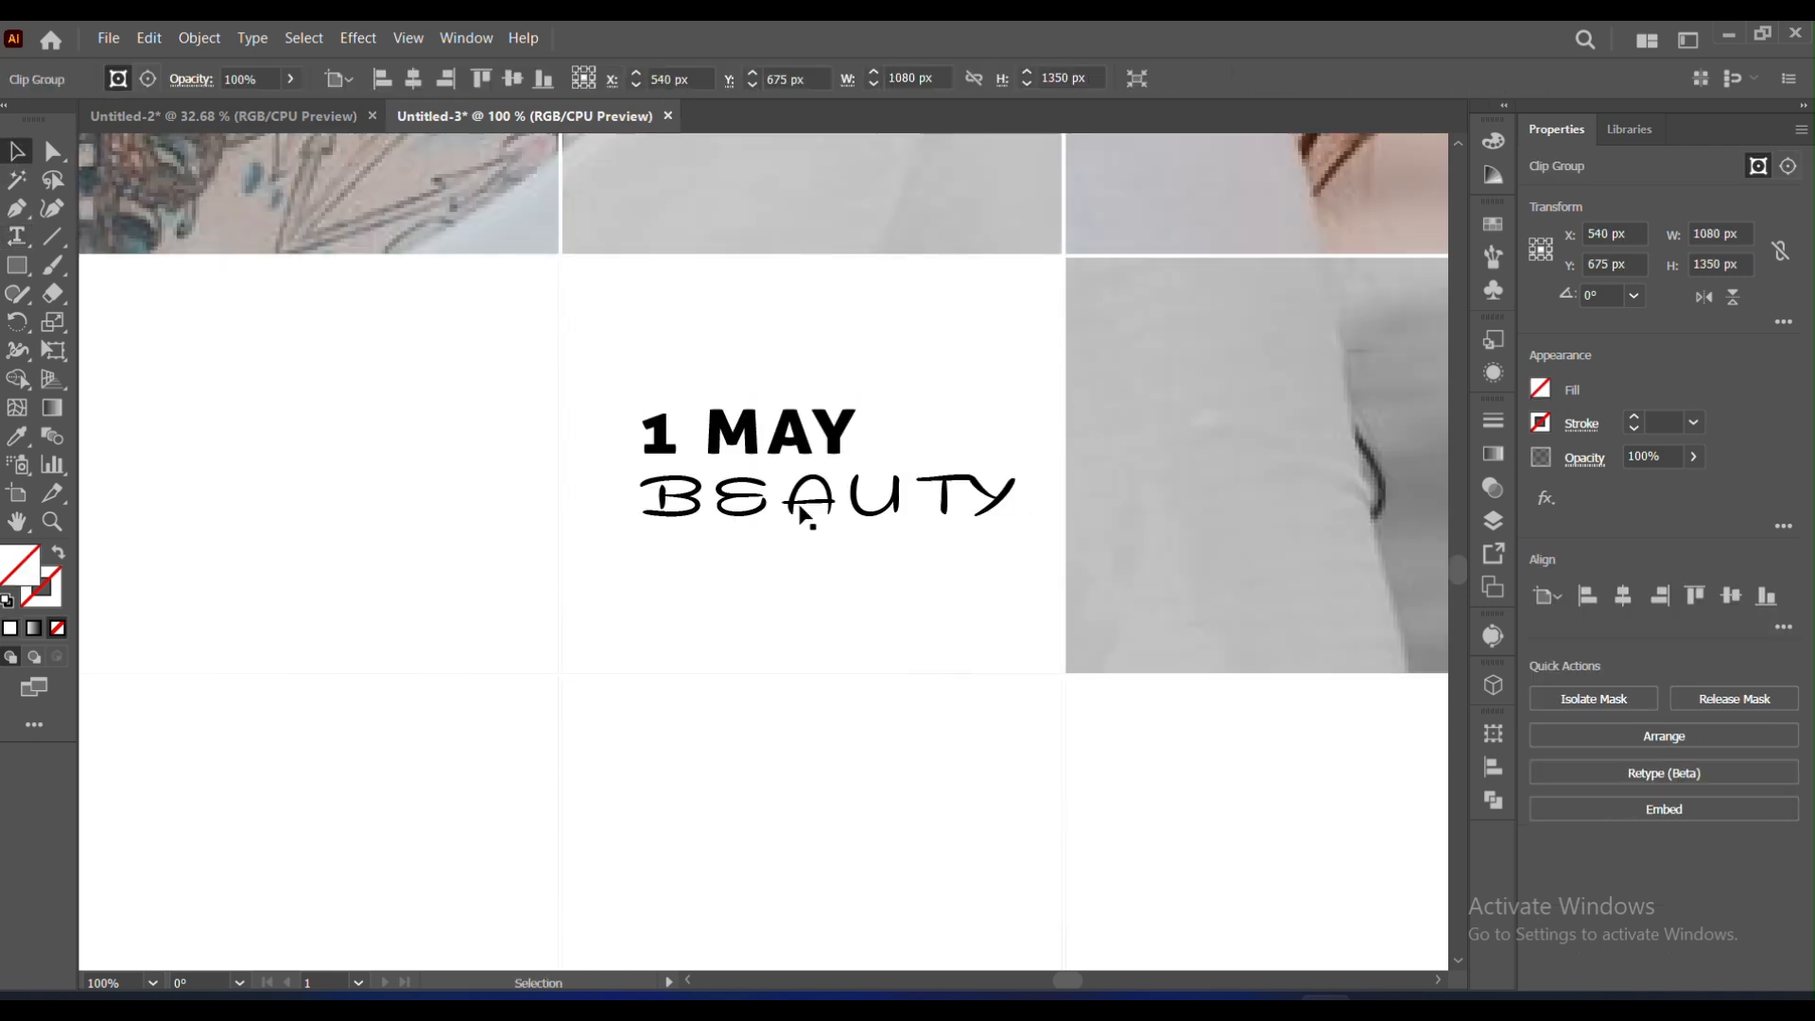
pyautogui.click(835, 517)
pyautogui.click(828, 510)
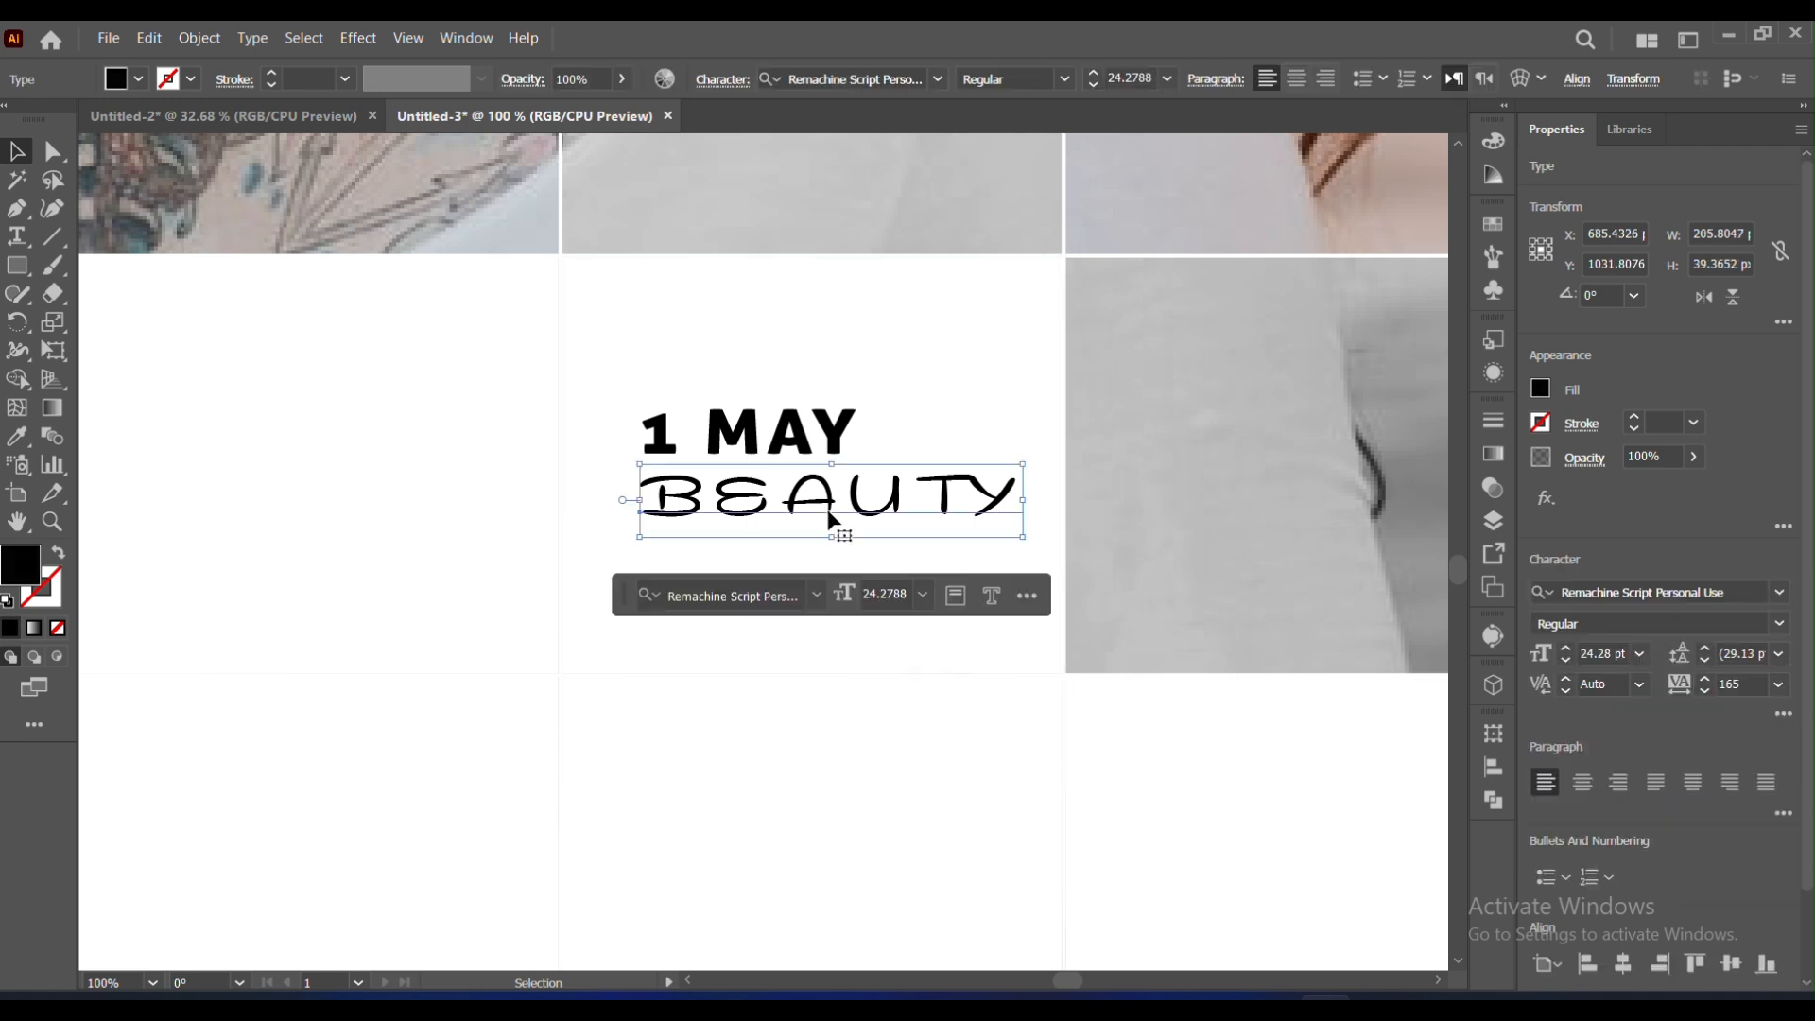
pyautogui.doubleClick(828, 510)
pyautogui.hotkey('ctrl', 'a')
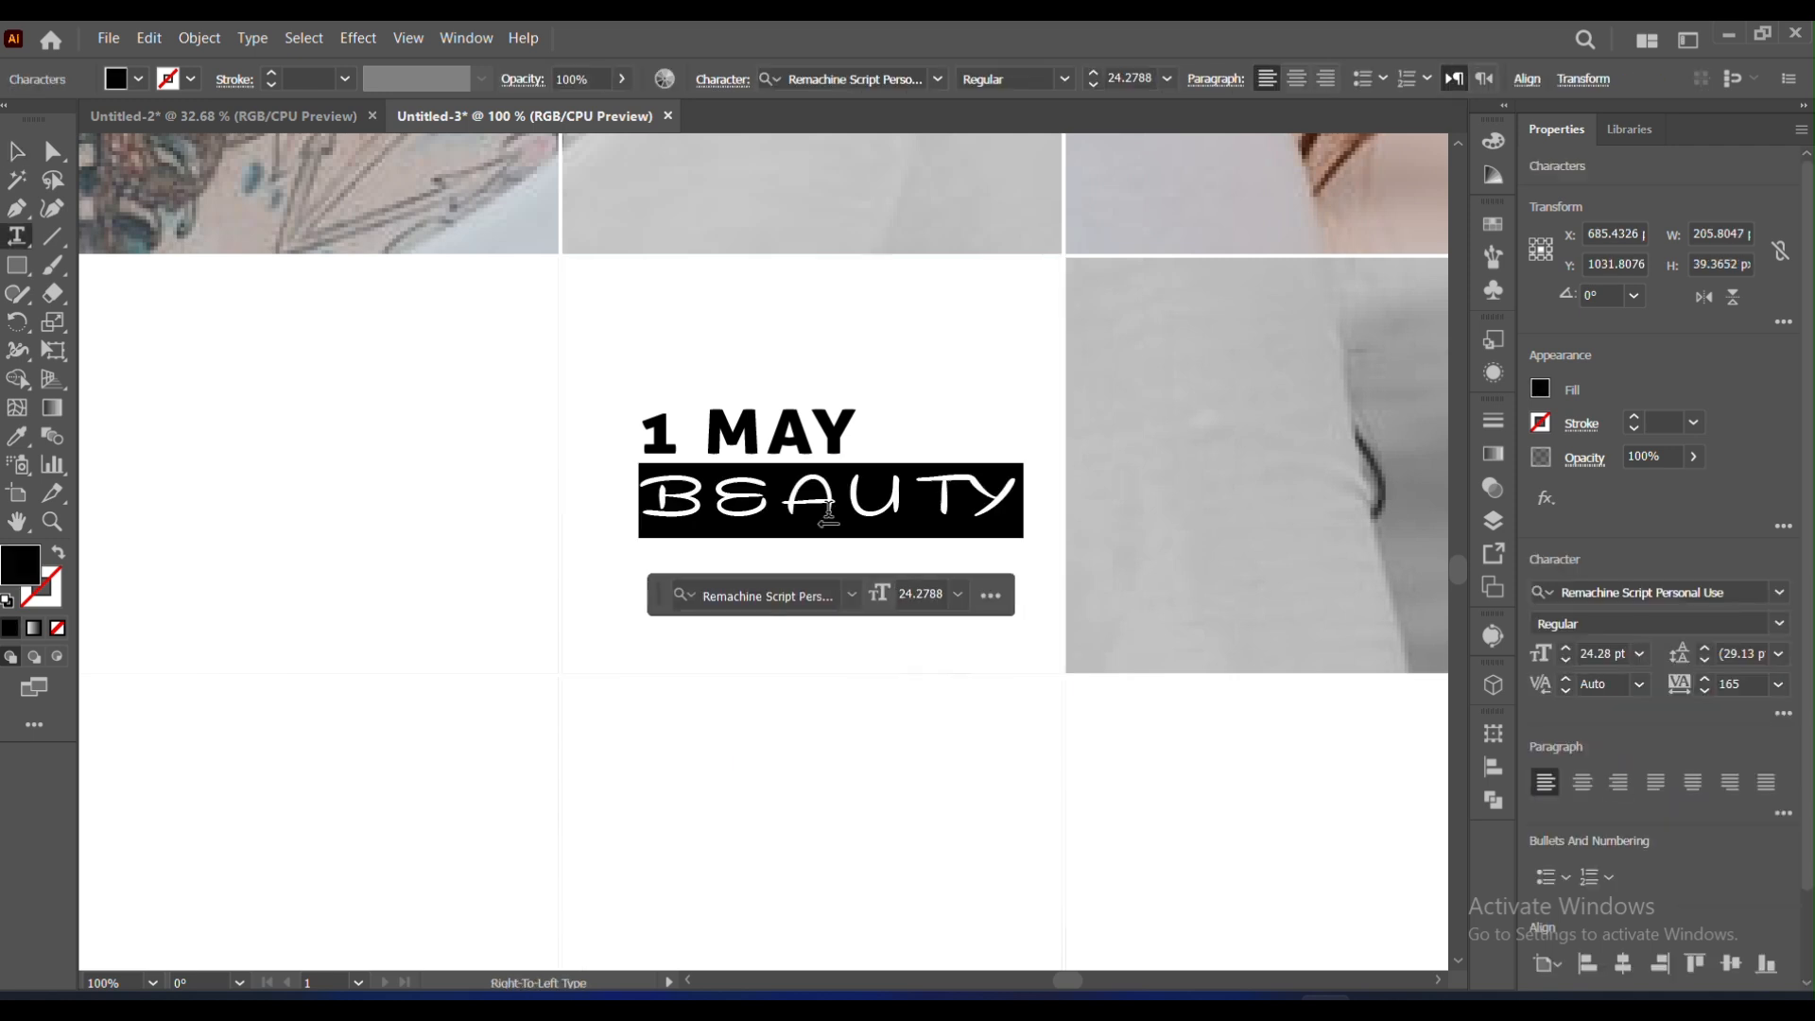
pyautogui.write('2024')
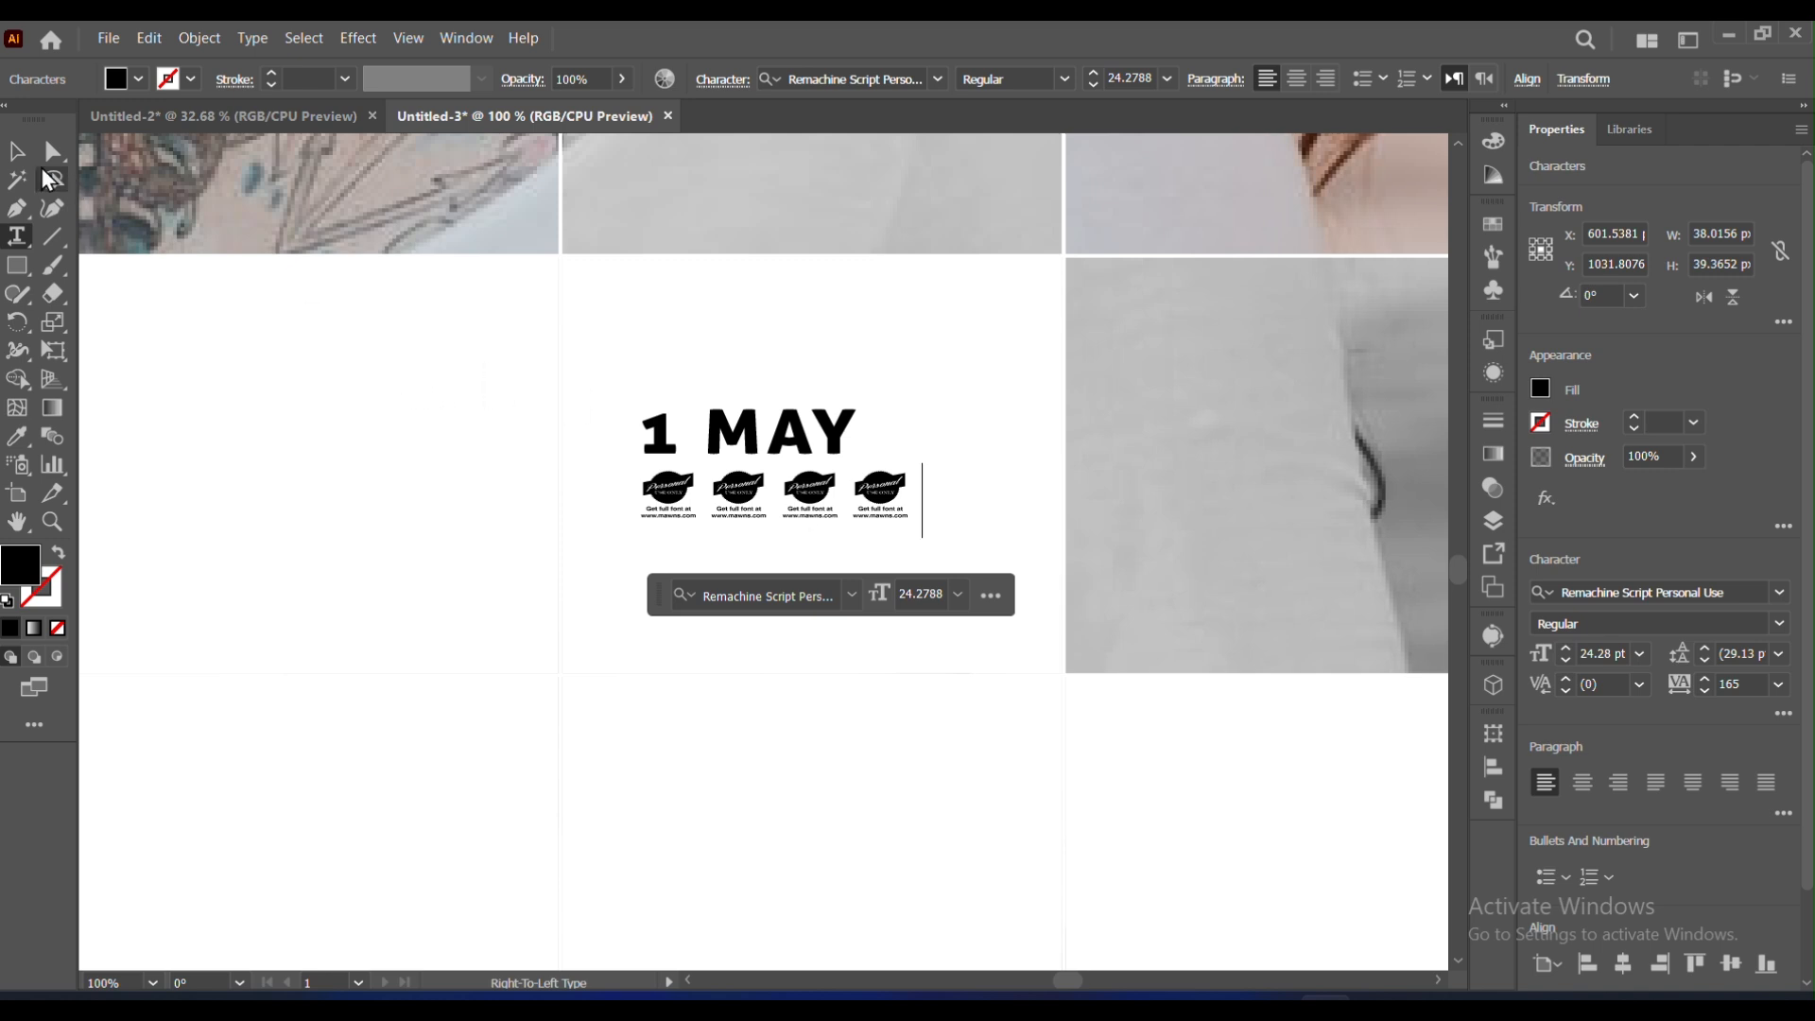
pyautogui.click(16, 151)
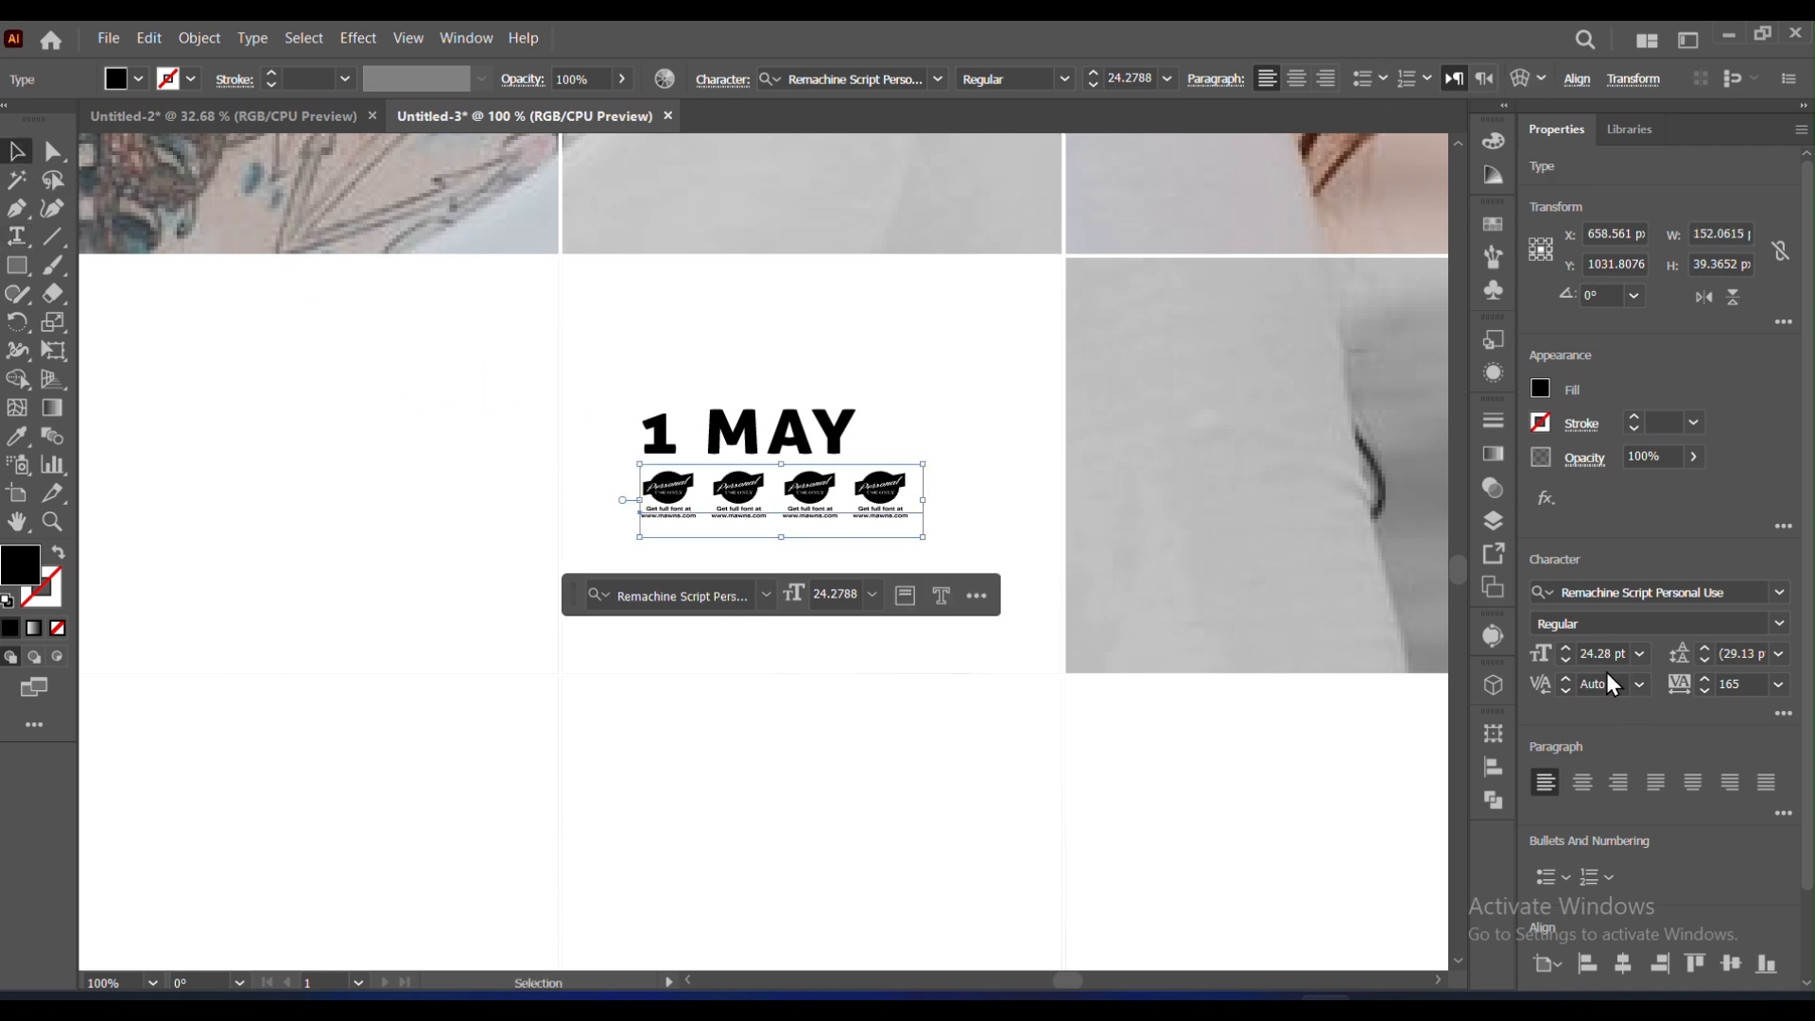
# Step: Change the 2025 text's font to Romantic and enlarge it to about 34.8 pt to match the width of 1 MAY
pyautogui.click(1775, 591)
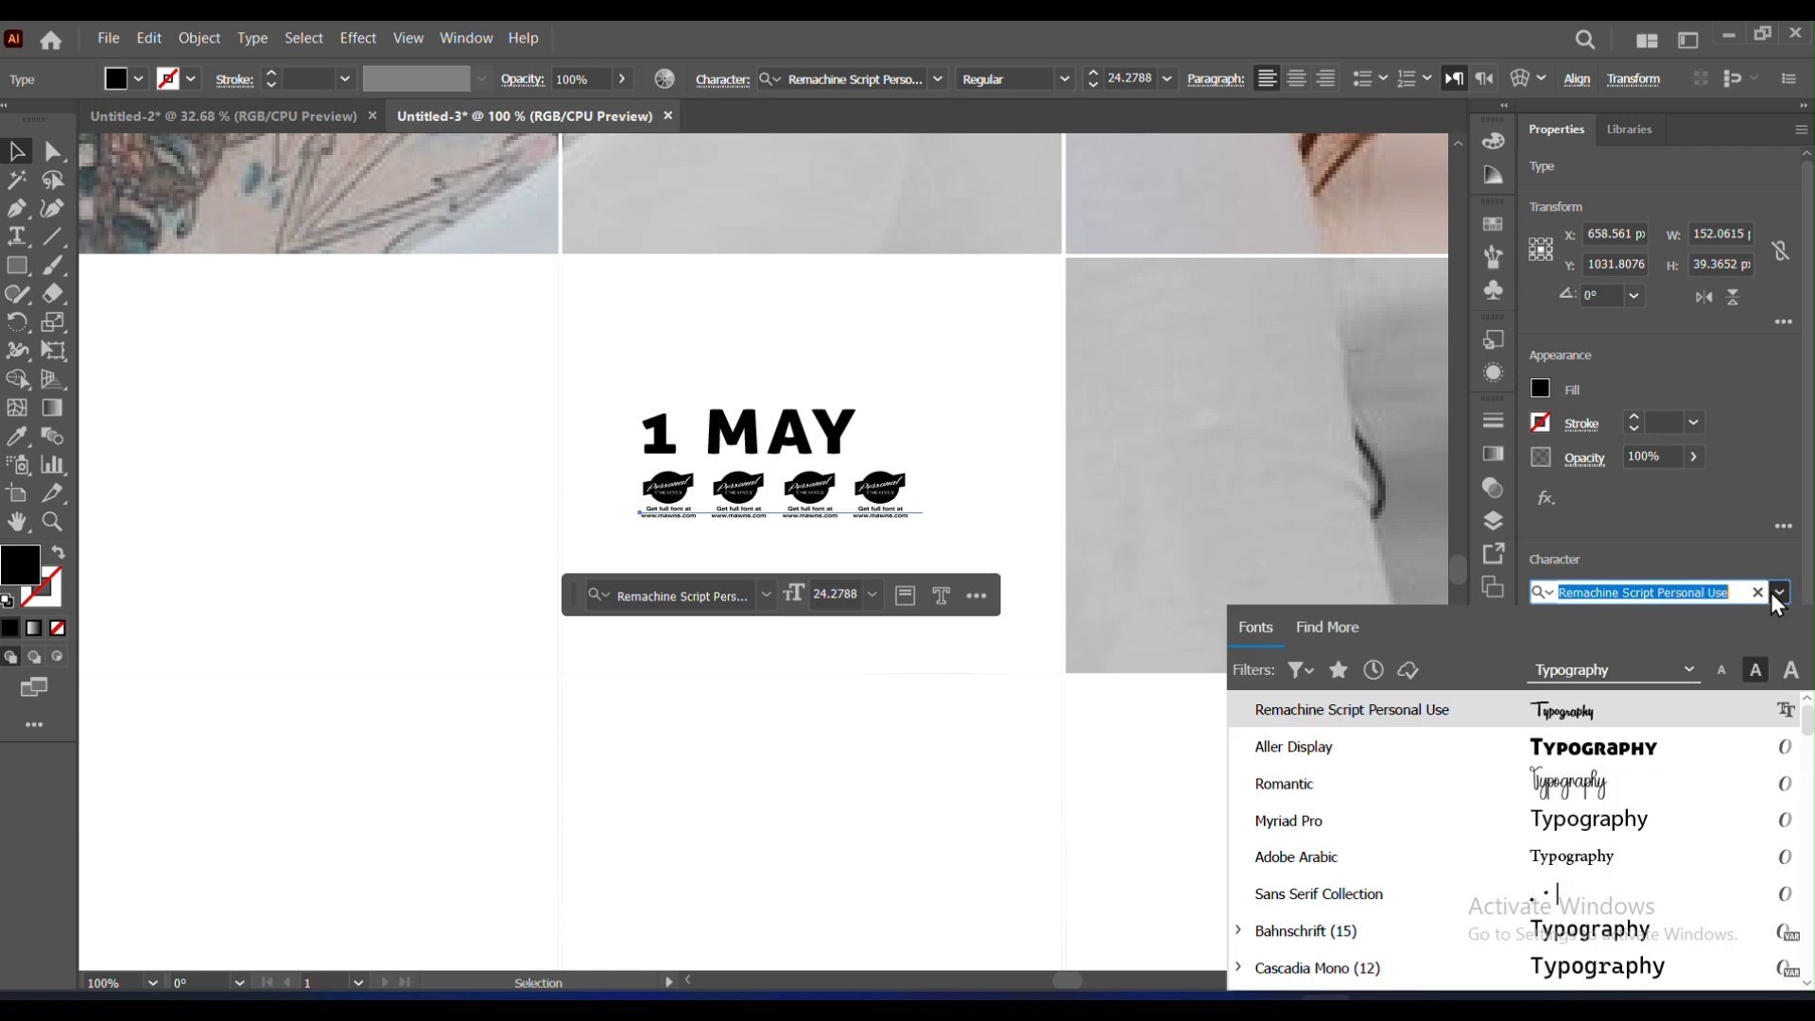
pyautogui.click(1654, 785)
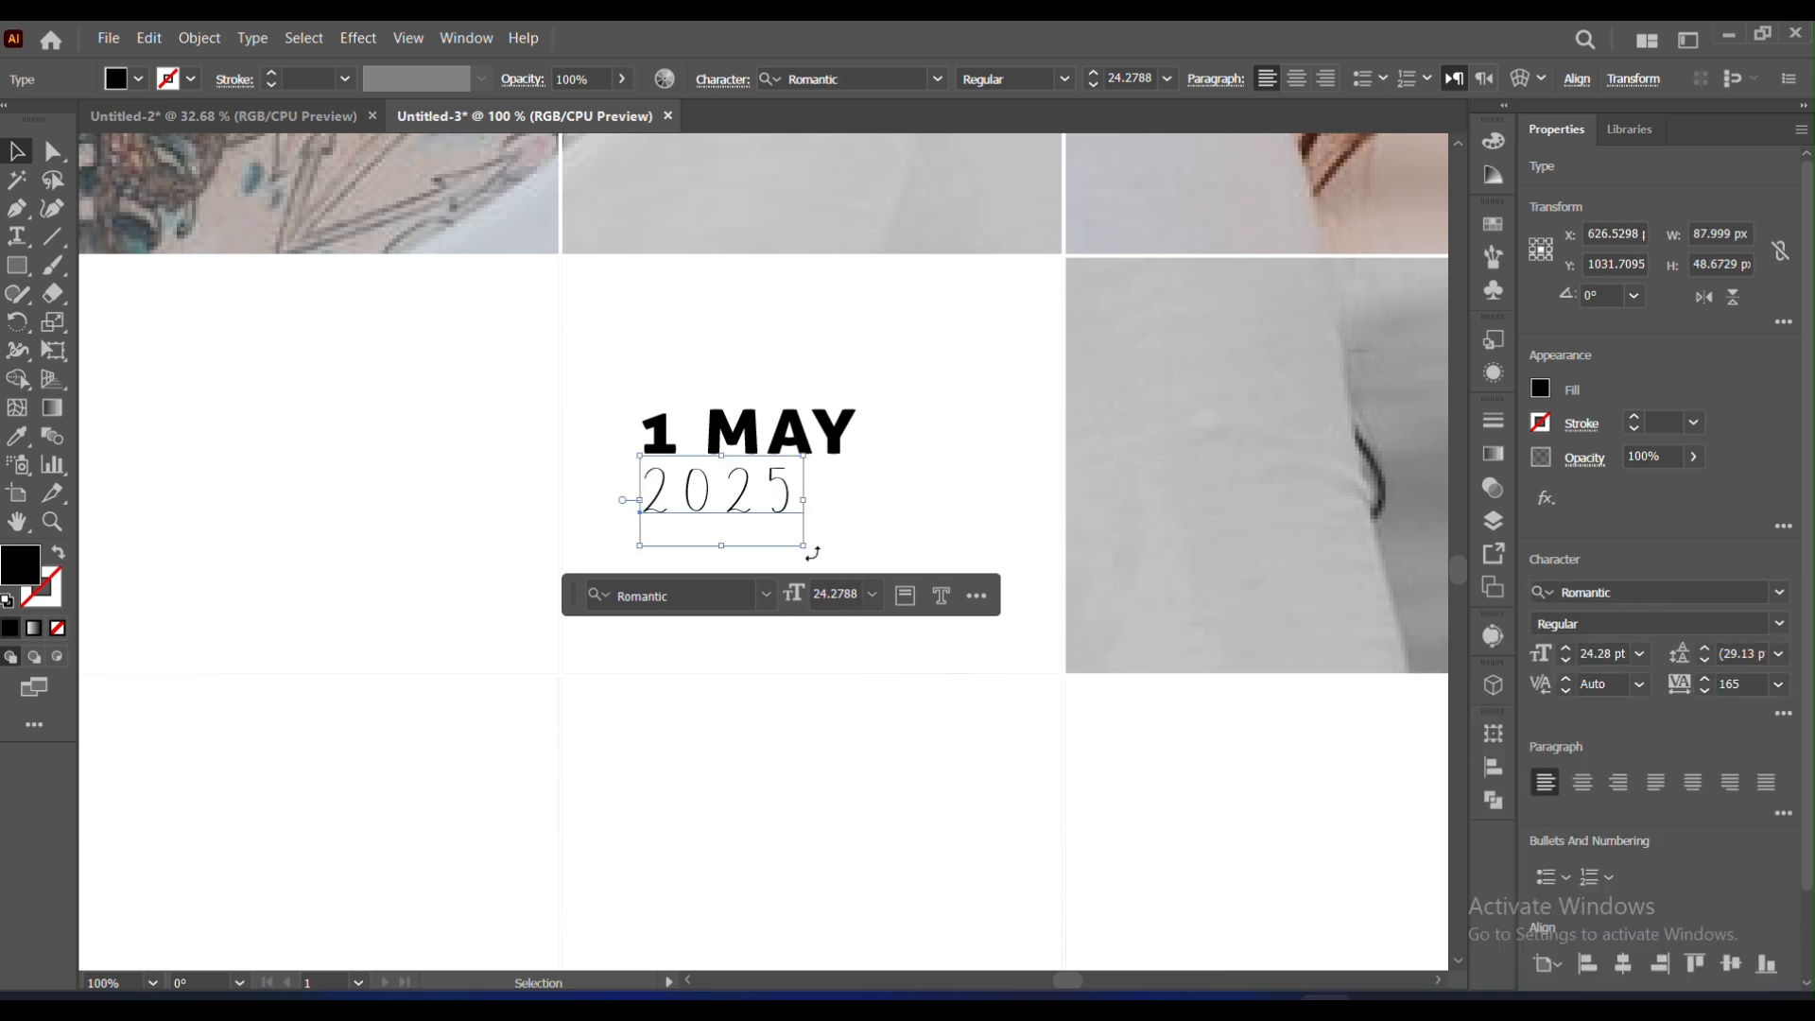
pyautogui.moveTo(806, 547); pyautogui.dragTo(876, 587)
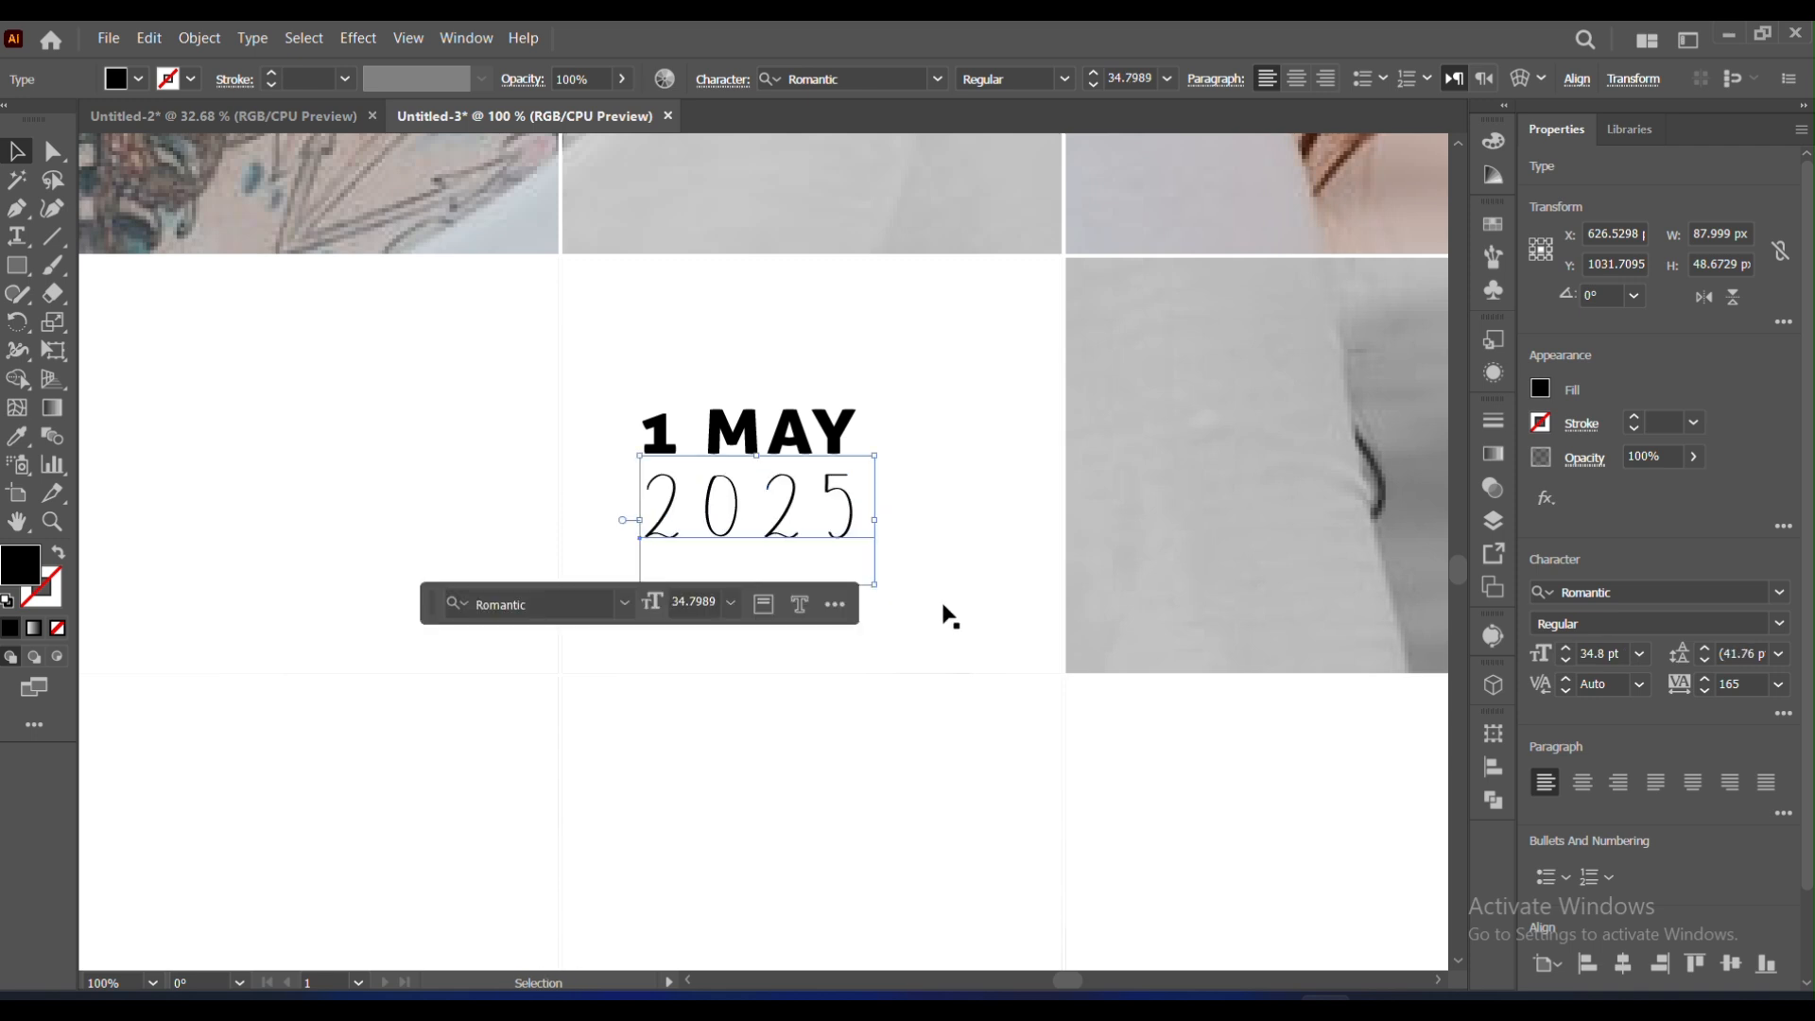
# Step: Select the 1 MAY and 2025 texts together and scale them up to about 150 px wide
pyautogui.click(838, 457)
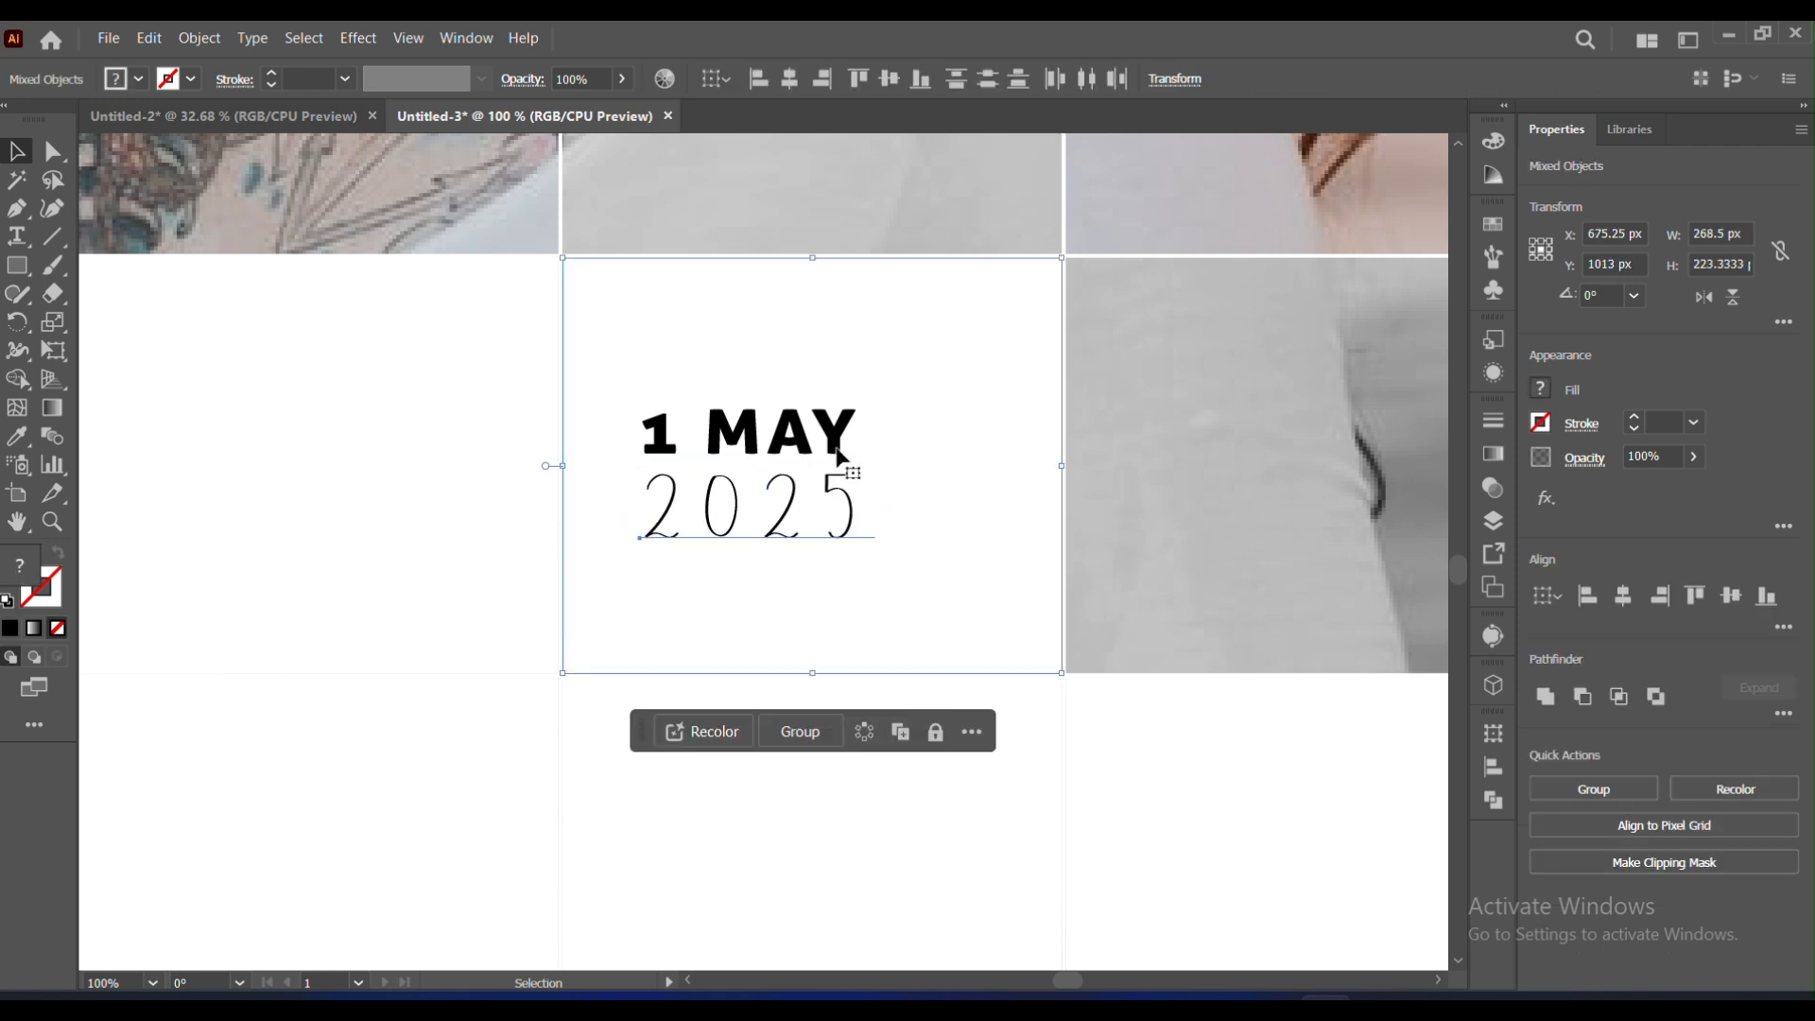
pyautogui.click(737, 840)
pyautogui.click(753, 459)
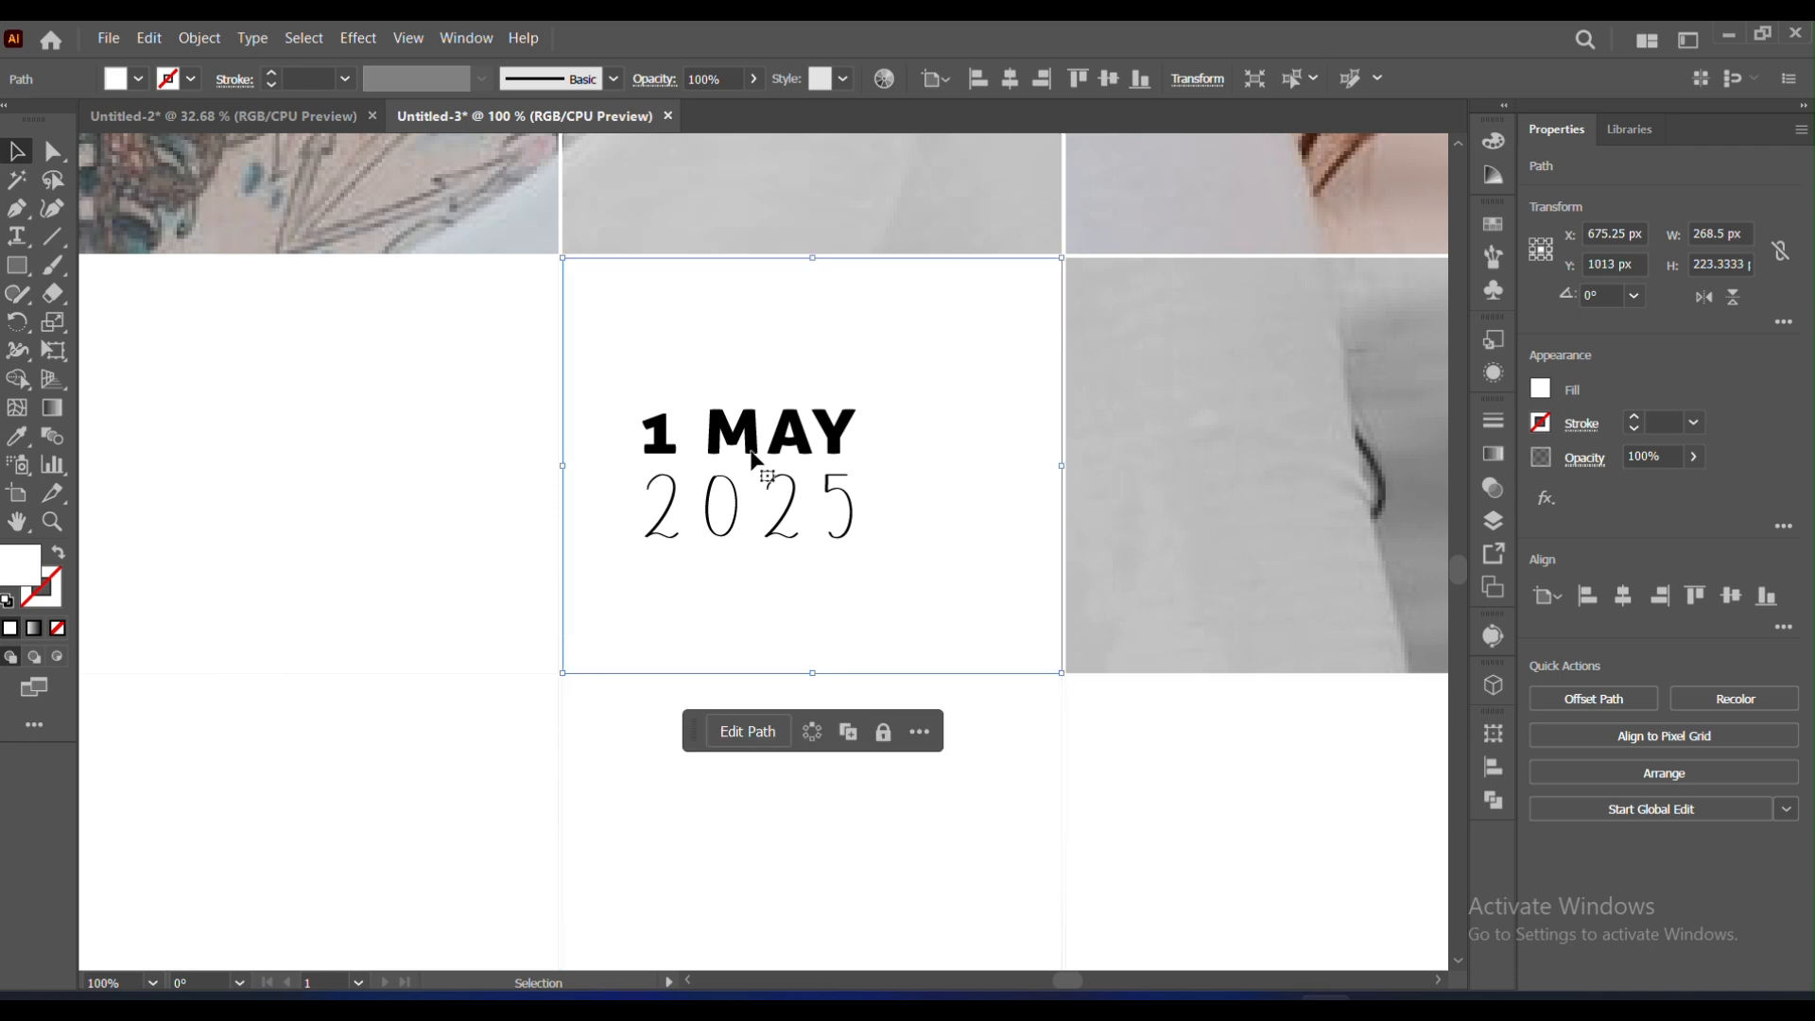
pyautogui.click(752, 459)
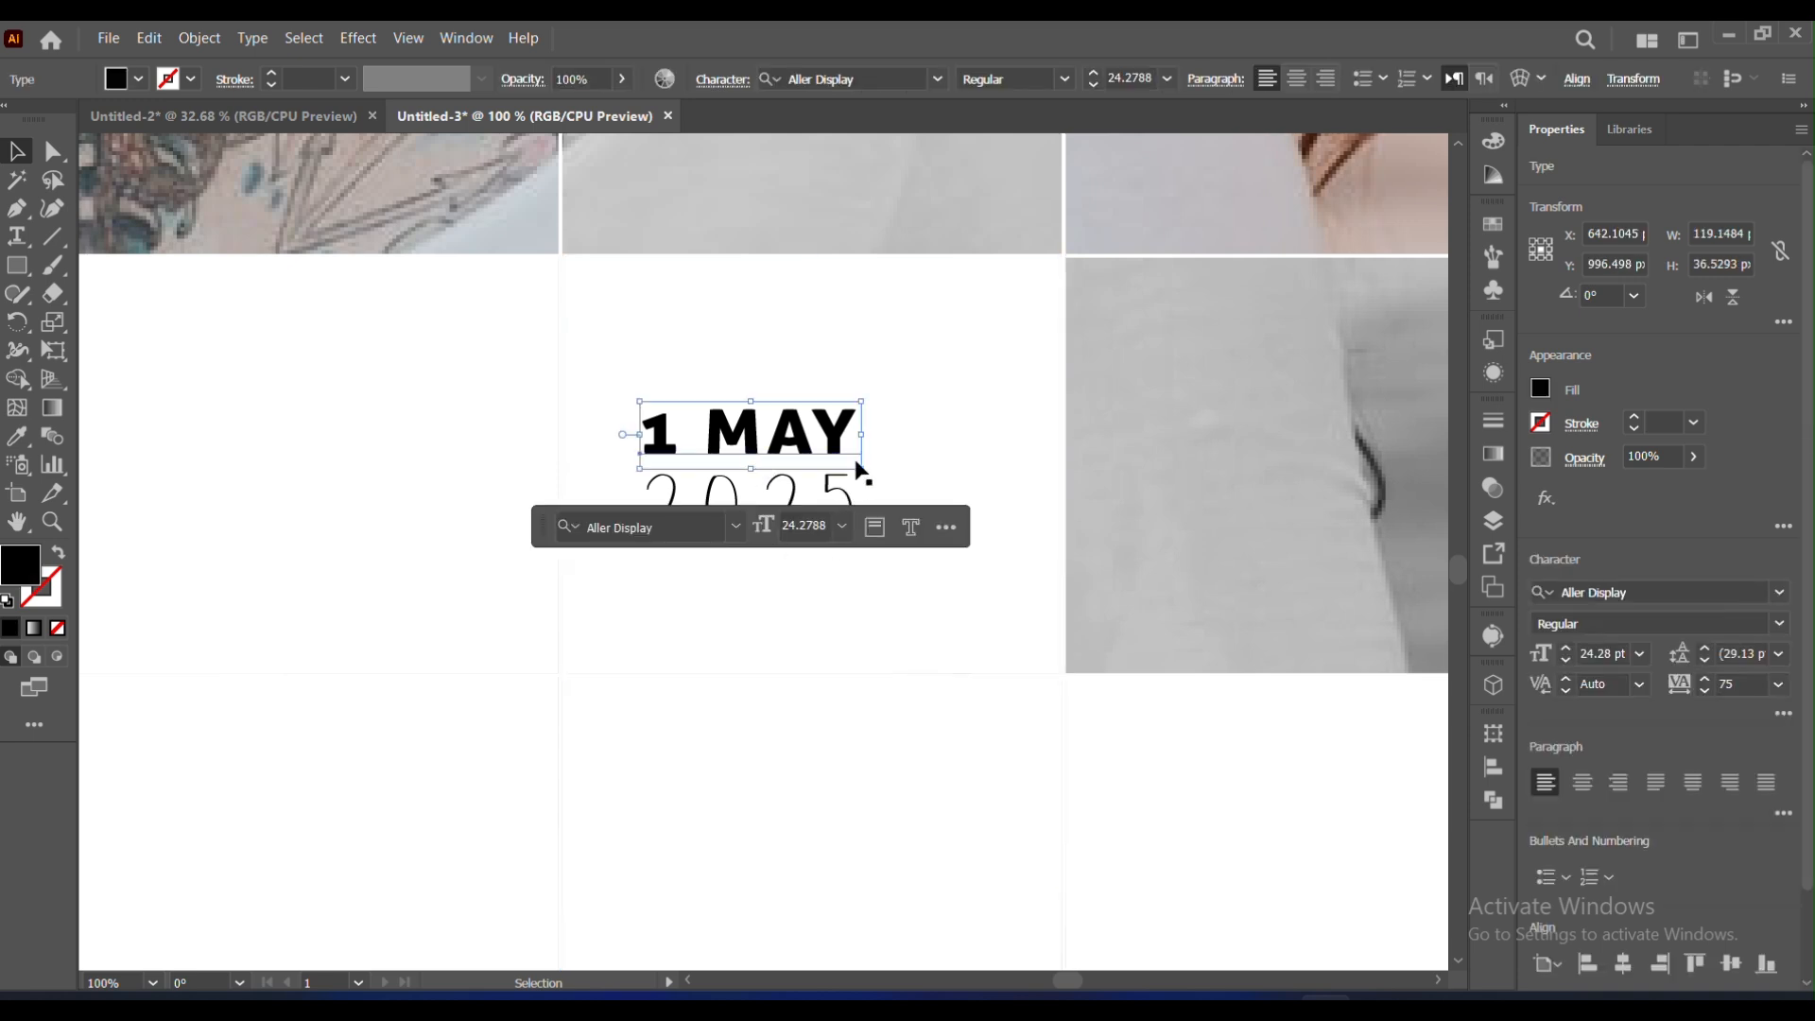
pyautogui.scroll(3, 842, 501)
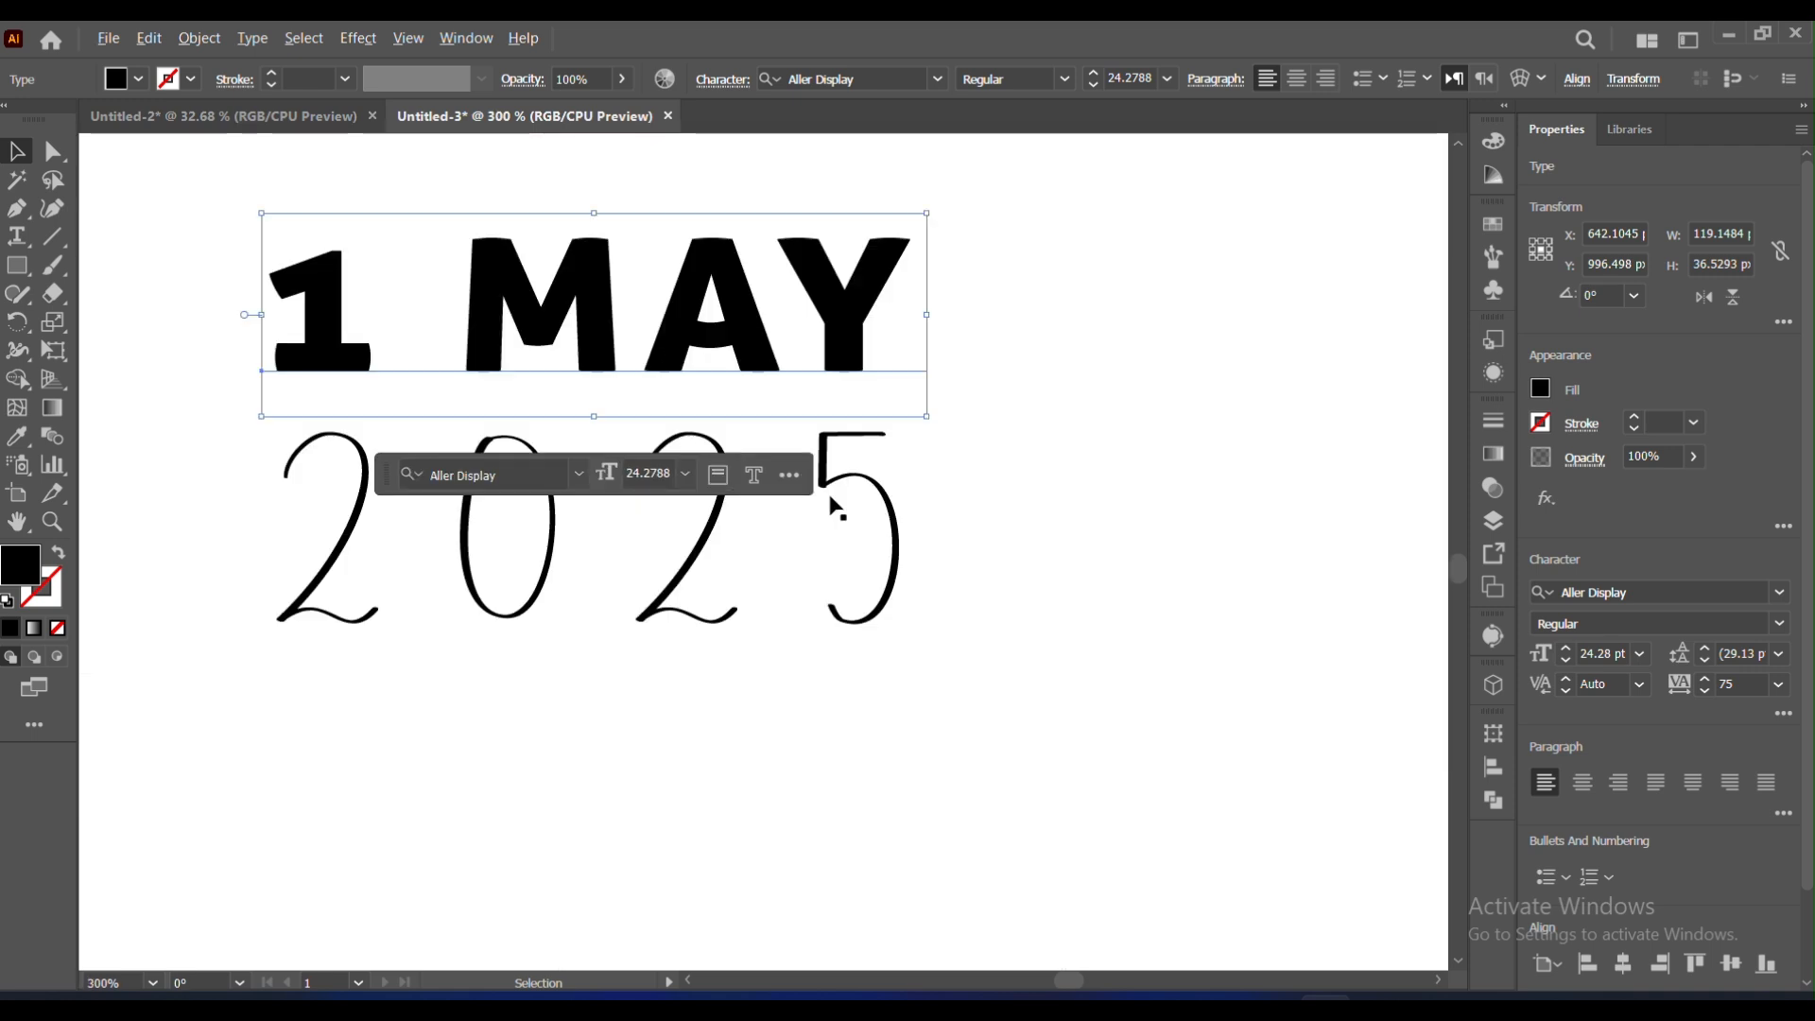
pyautogui.keyDown('shift'); pyautogui.click(859, 624); pyautogui.keyUp('shift')
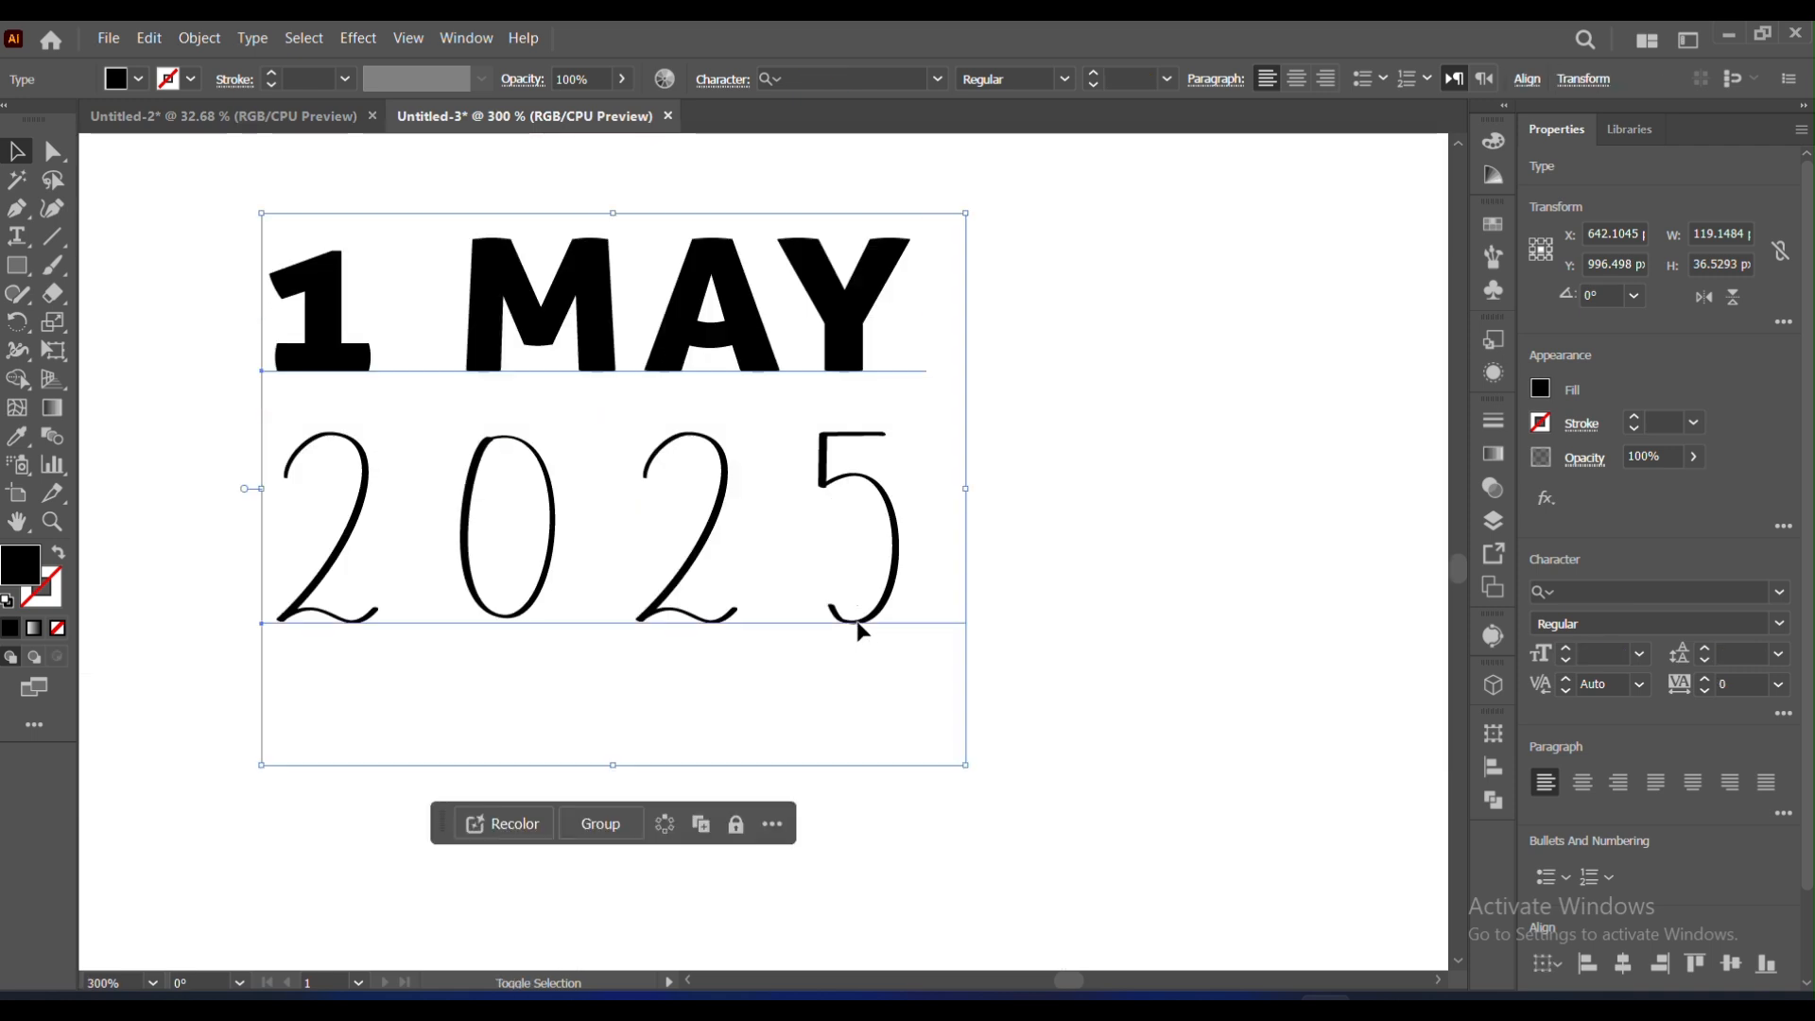
pyautogui.moveTo(964, 764); pyautogui.dragTo(1126, 870)
# Step: Convert the 1 MAY and 2025 texts to outlines and group the outlined shapes
pyautogui.rightClick(968, 699)
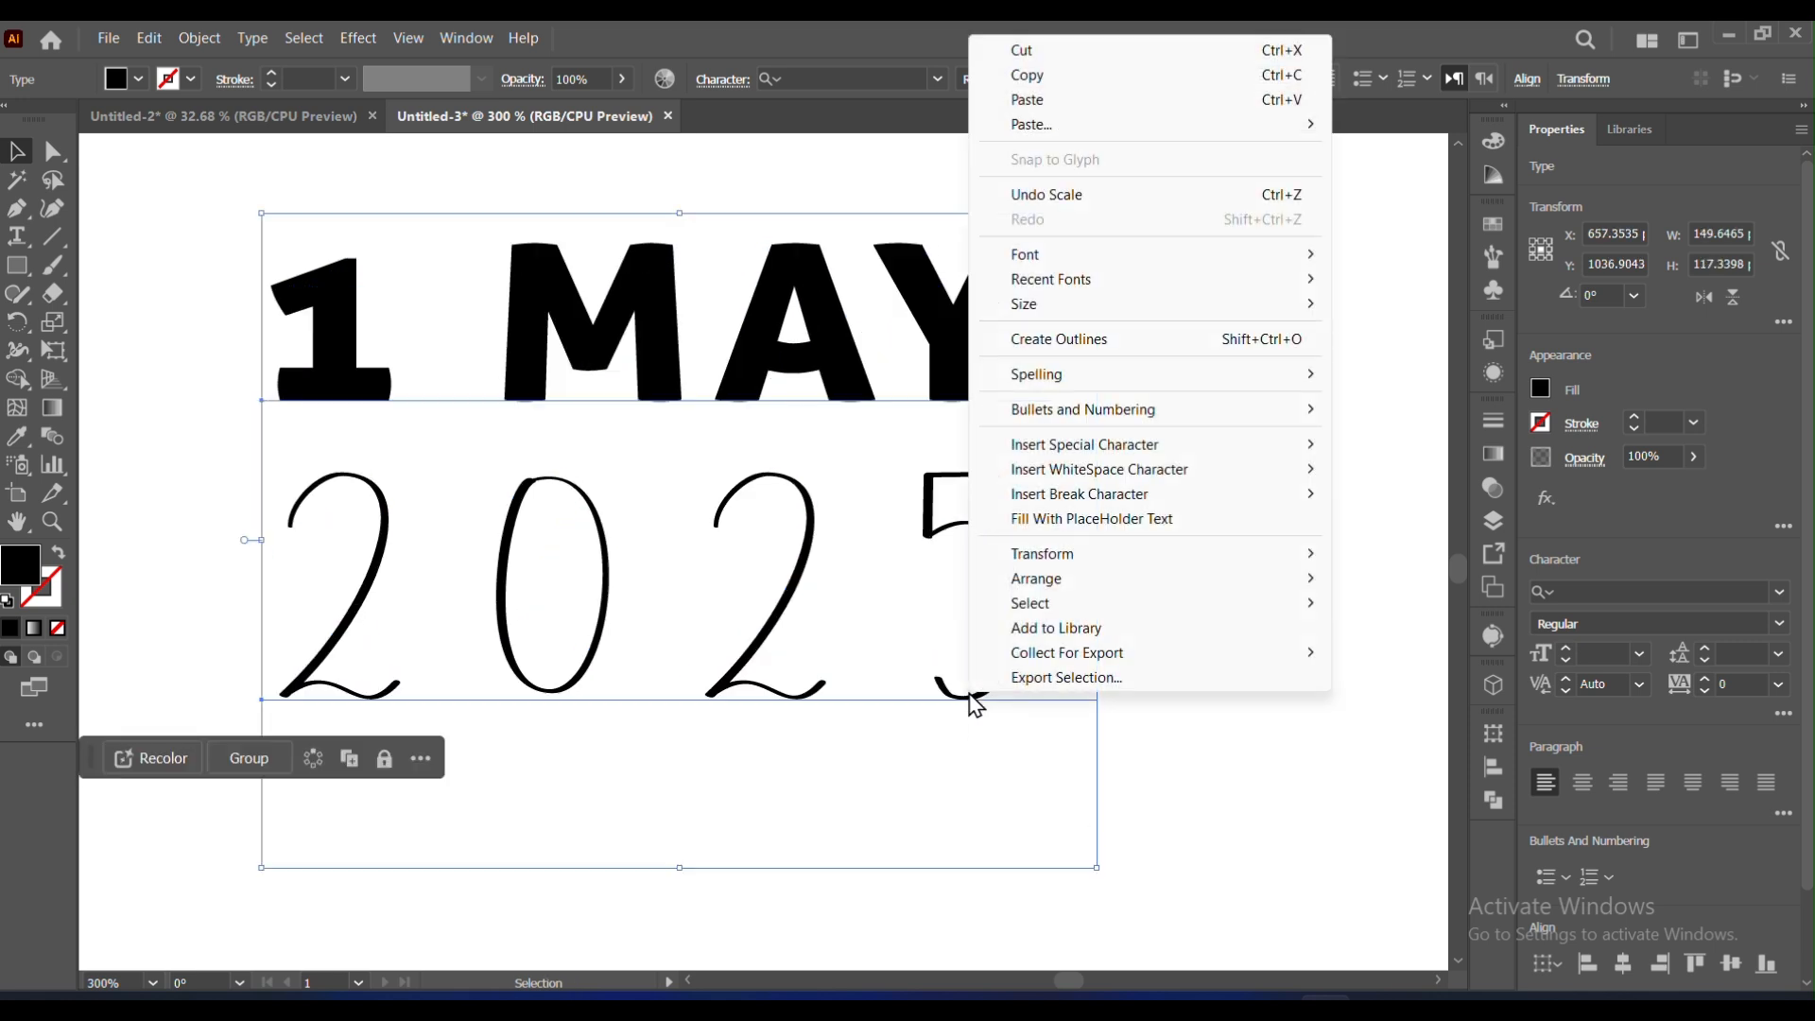
pyautogui.click(1035, 343)
pyautogui.rightClick(959, 392)
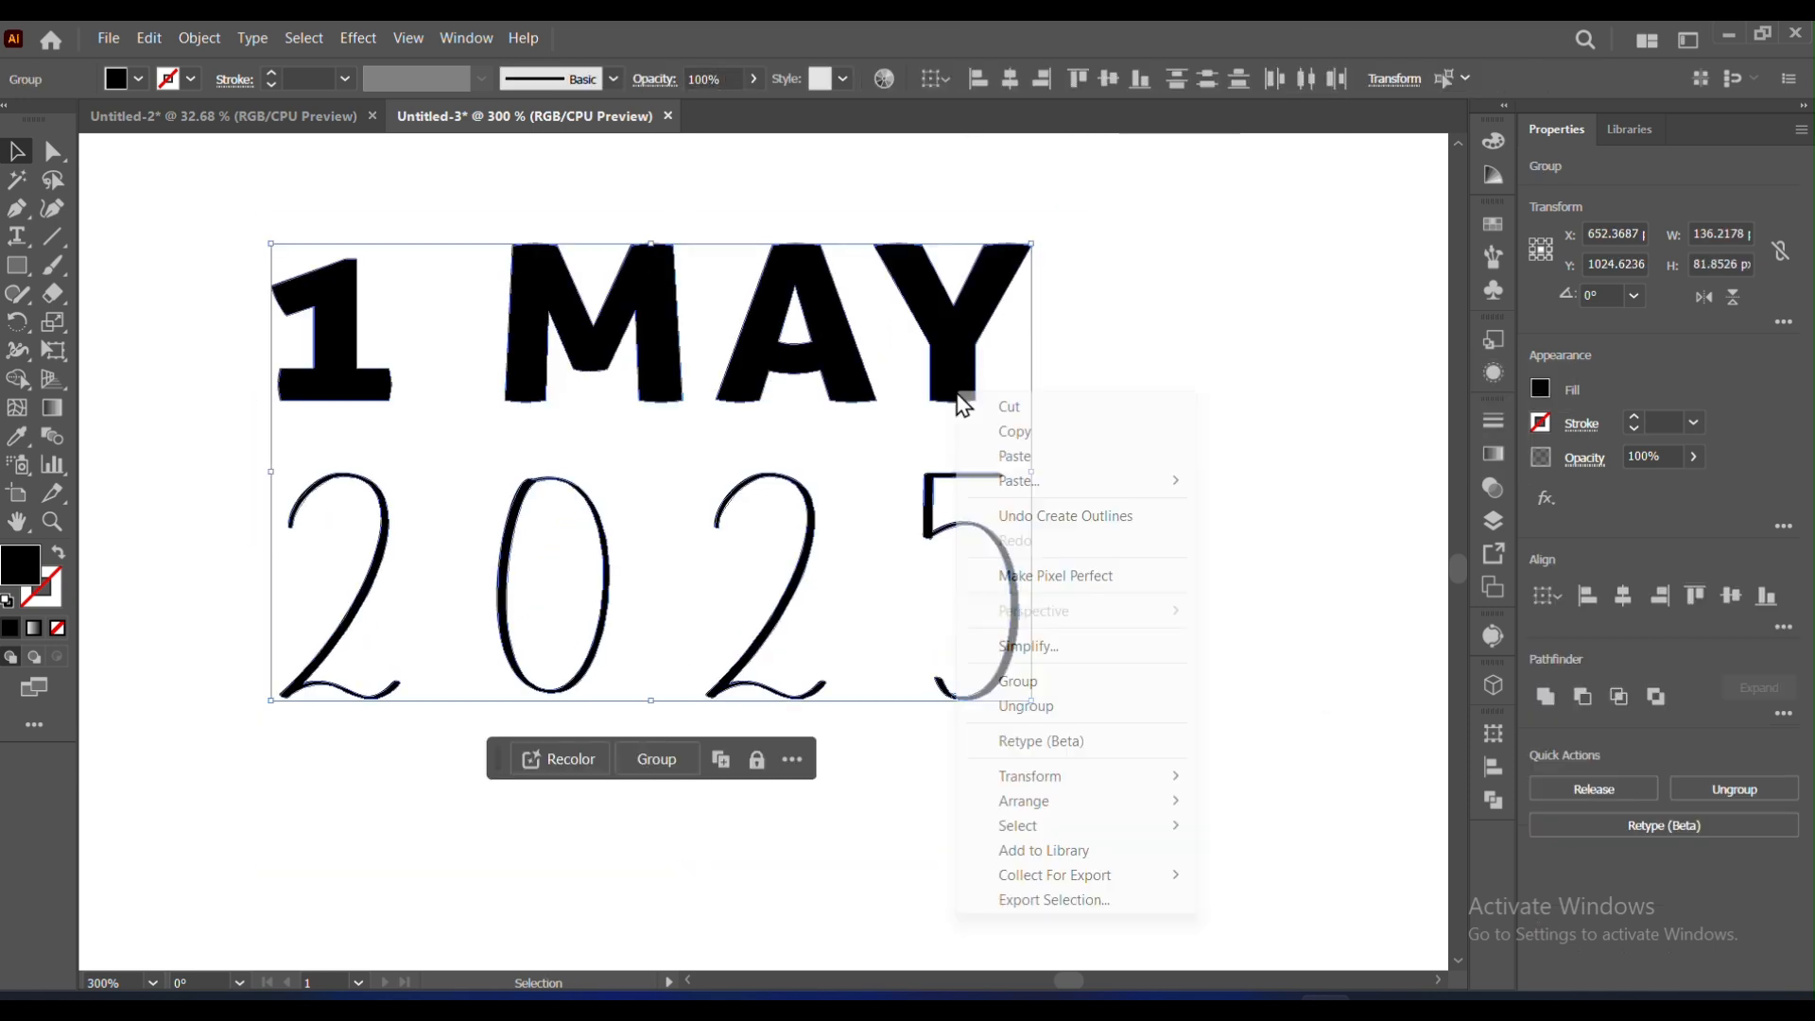
pyautogui.click(1004, 680)
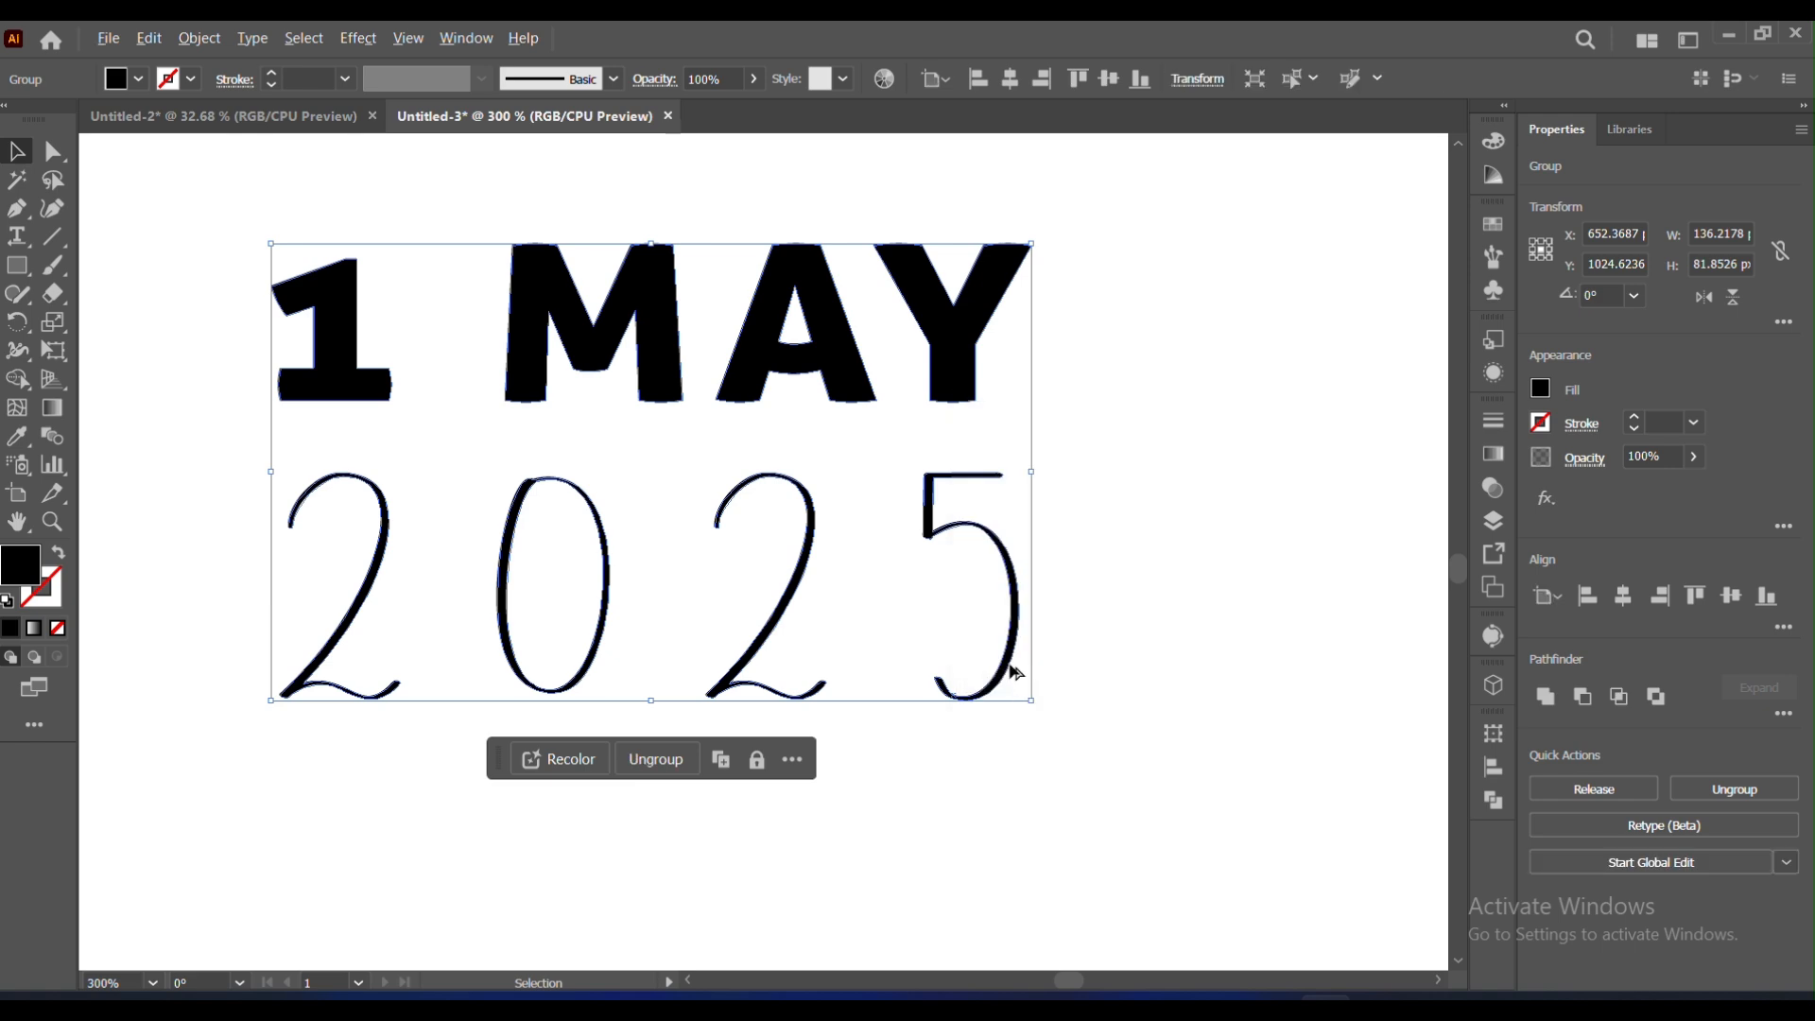
# Step: Enlarge the 1 MAY 2025 group and reposition it in the white tile in the fifth row's third column
pyautogui.scroll(-4, 1009, 679)
pyautogui.scroll(-2, 1010, 668)
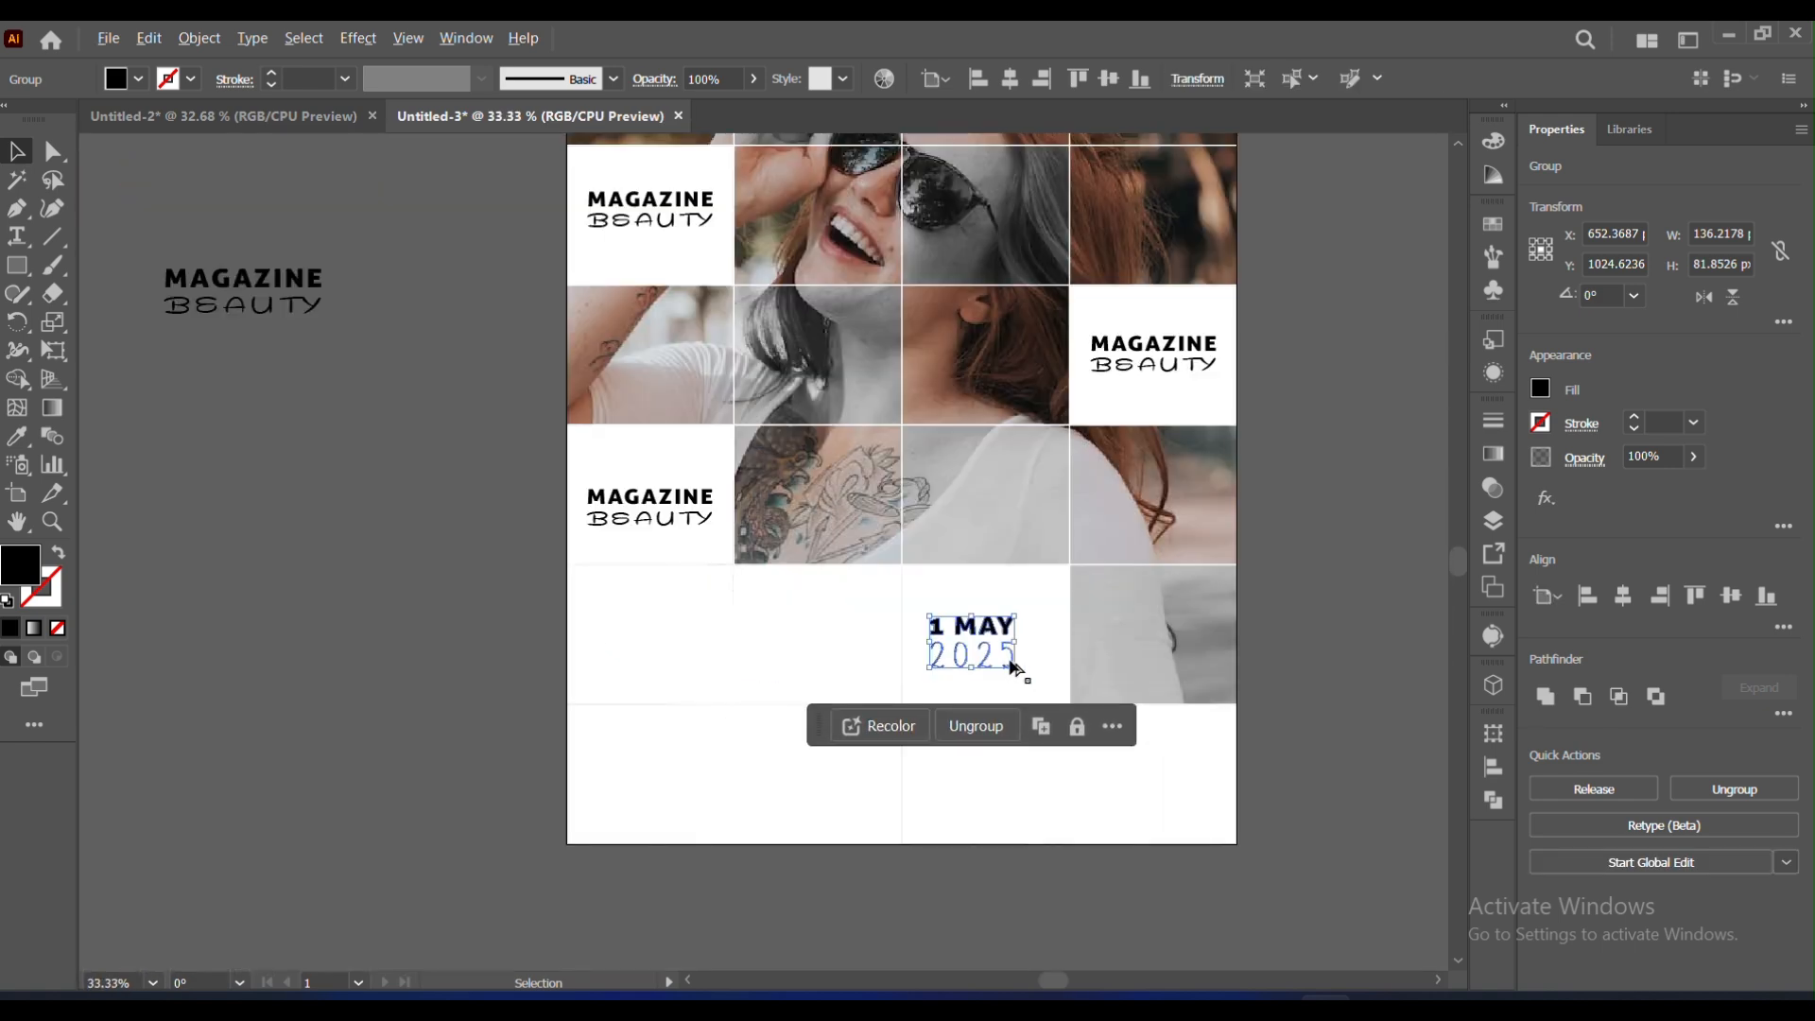
pyautogui.click(1151, 912)
pyautogui.click(1011, 673)
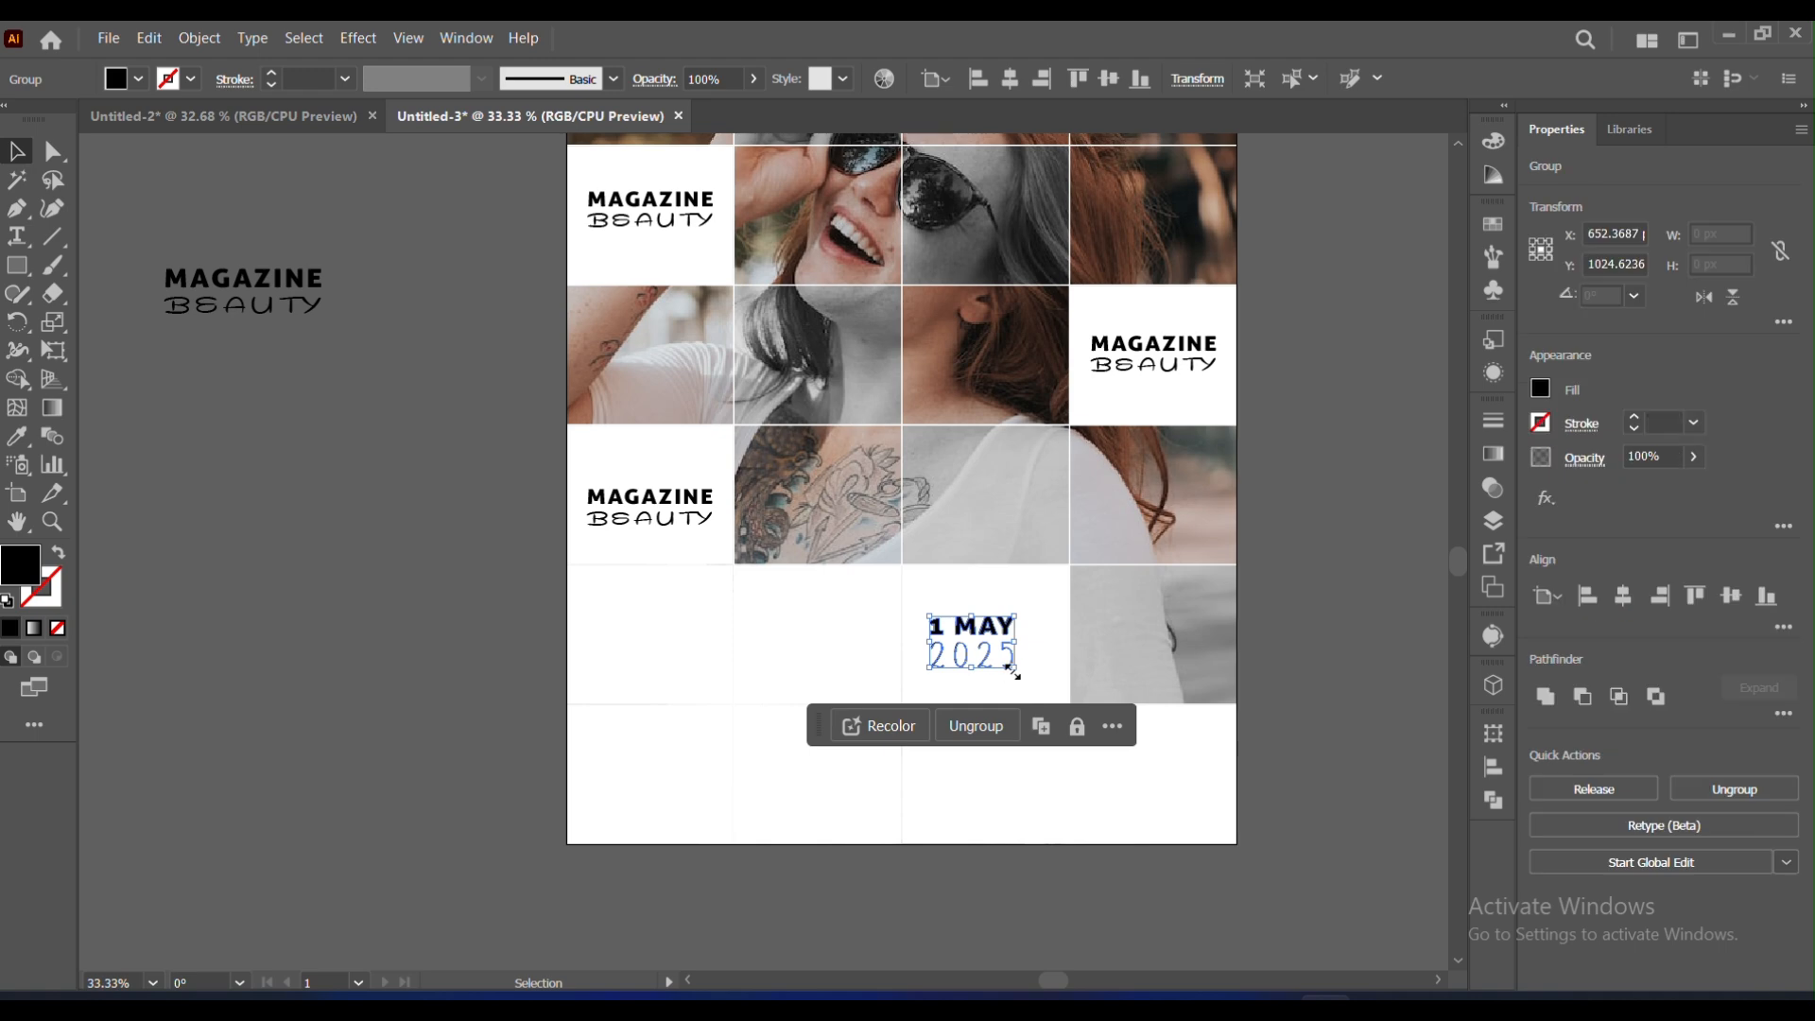
pyautogui.moveTo(1013, 667); pyautogui.dragTo(1051, 690)
pyautogui.click(1015, 661)
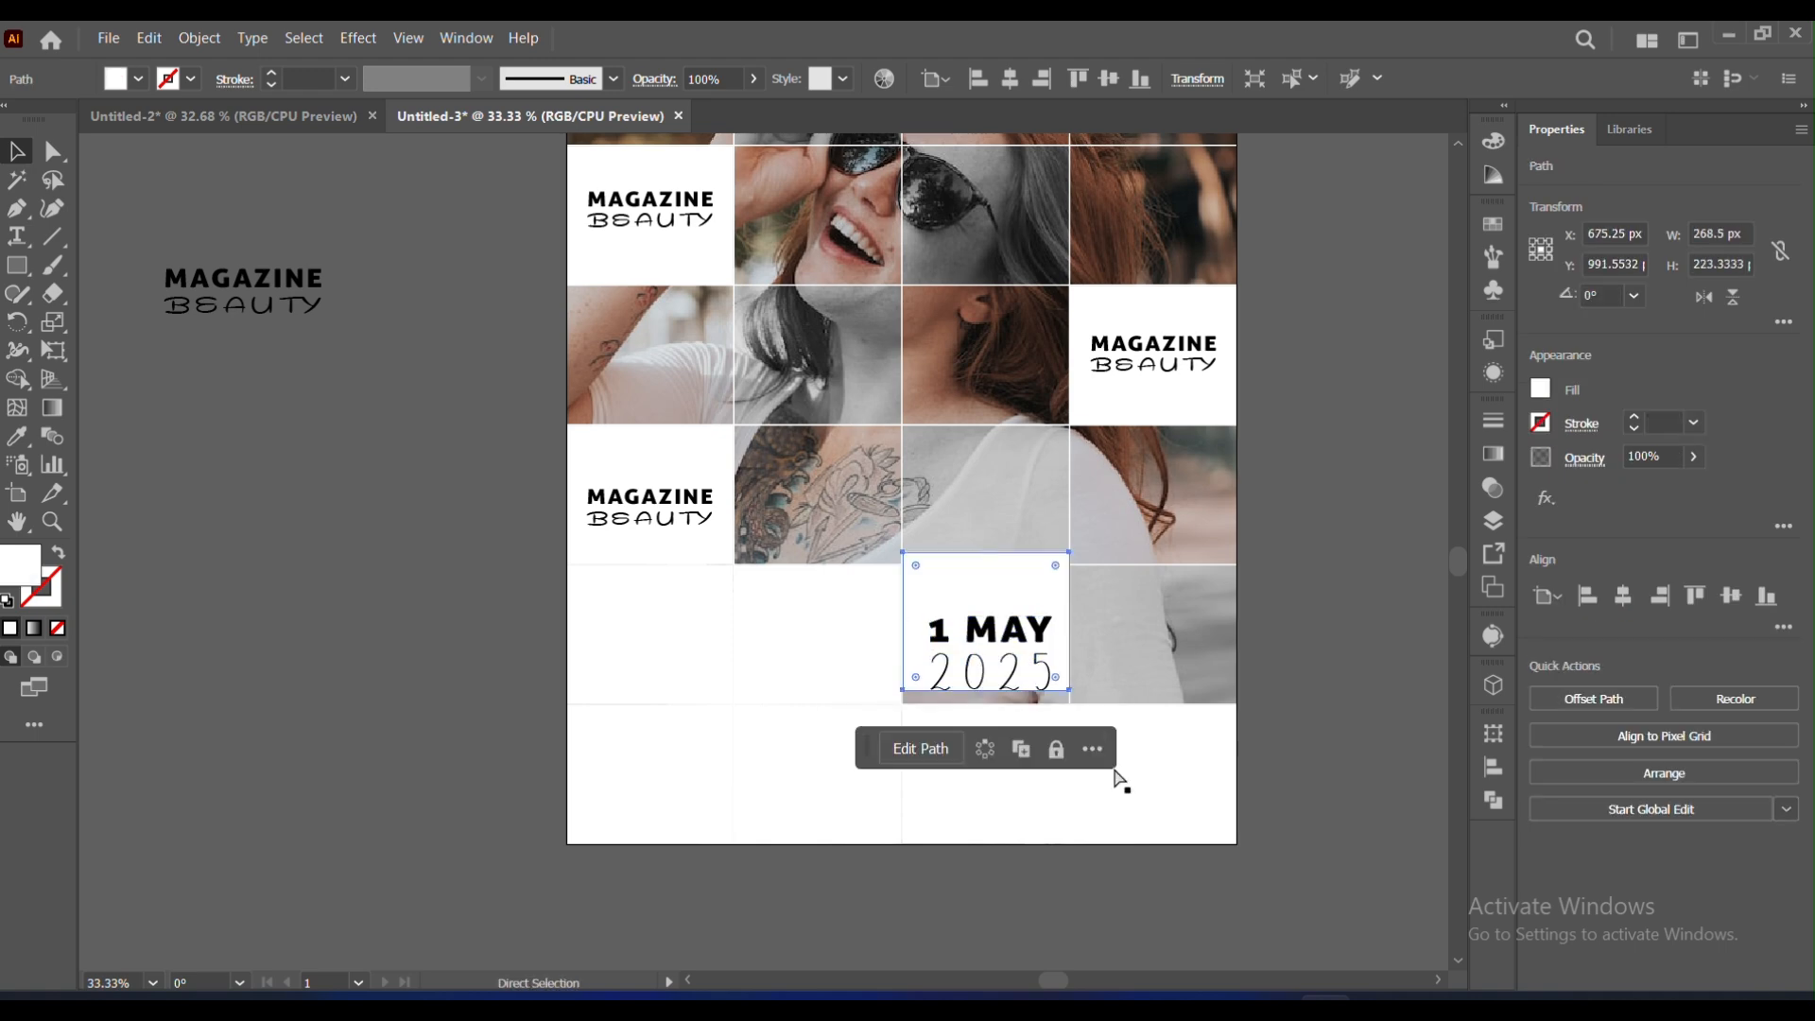
pyautogui.click(1010, 684)
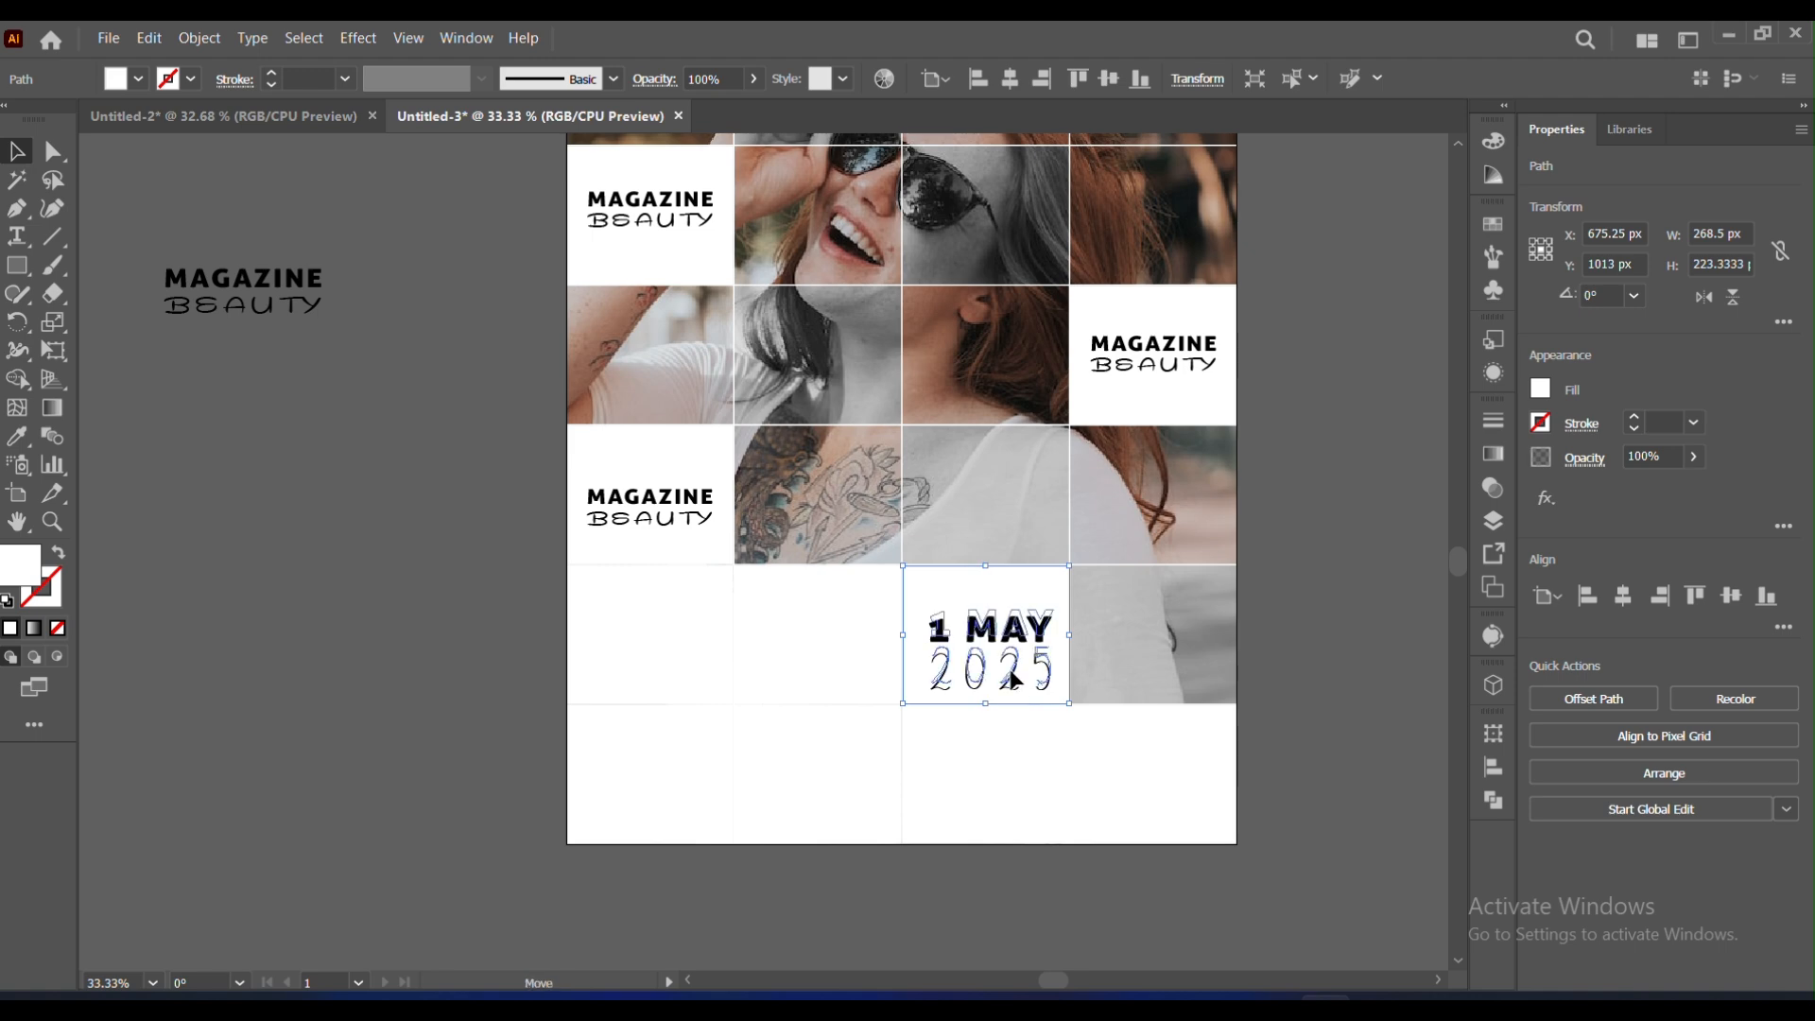
pyautogui.click(1357, 771)
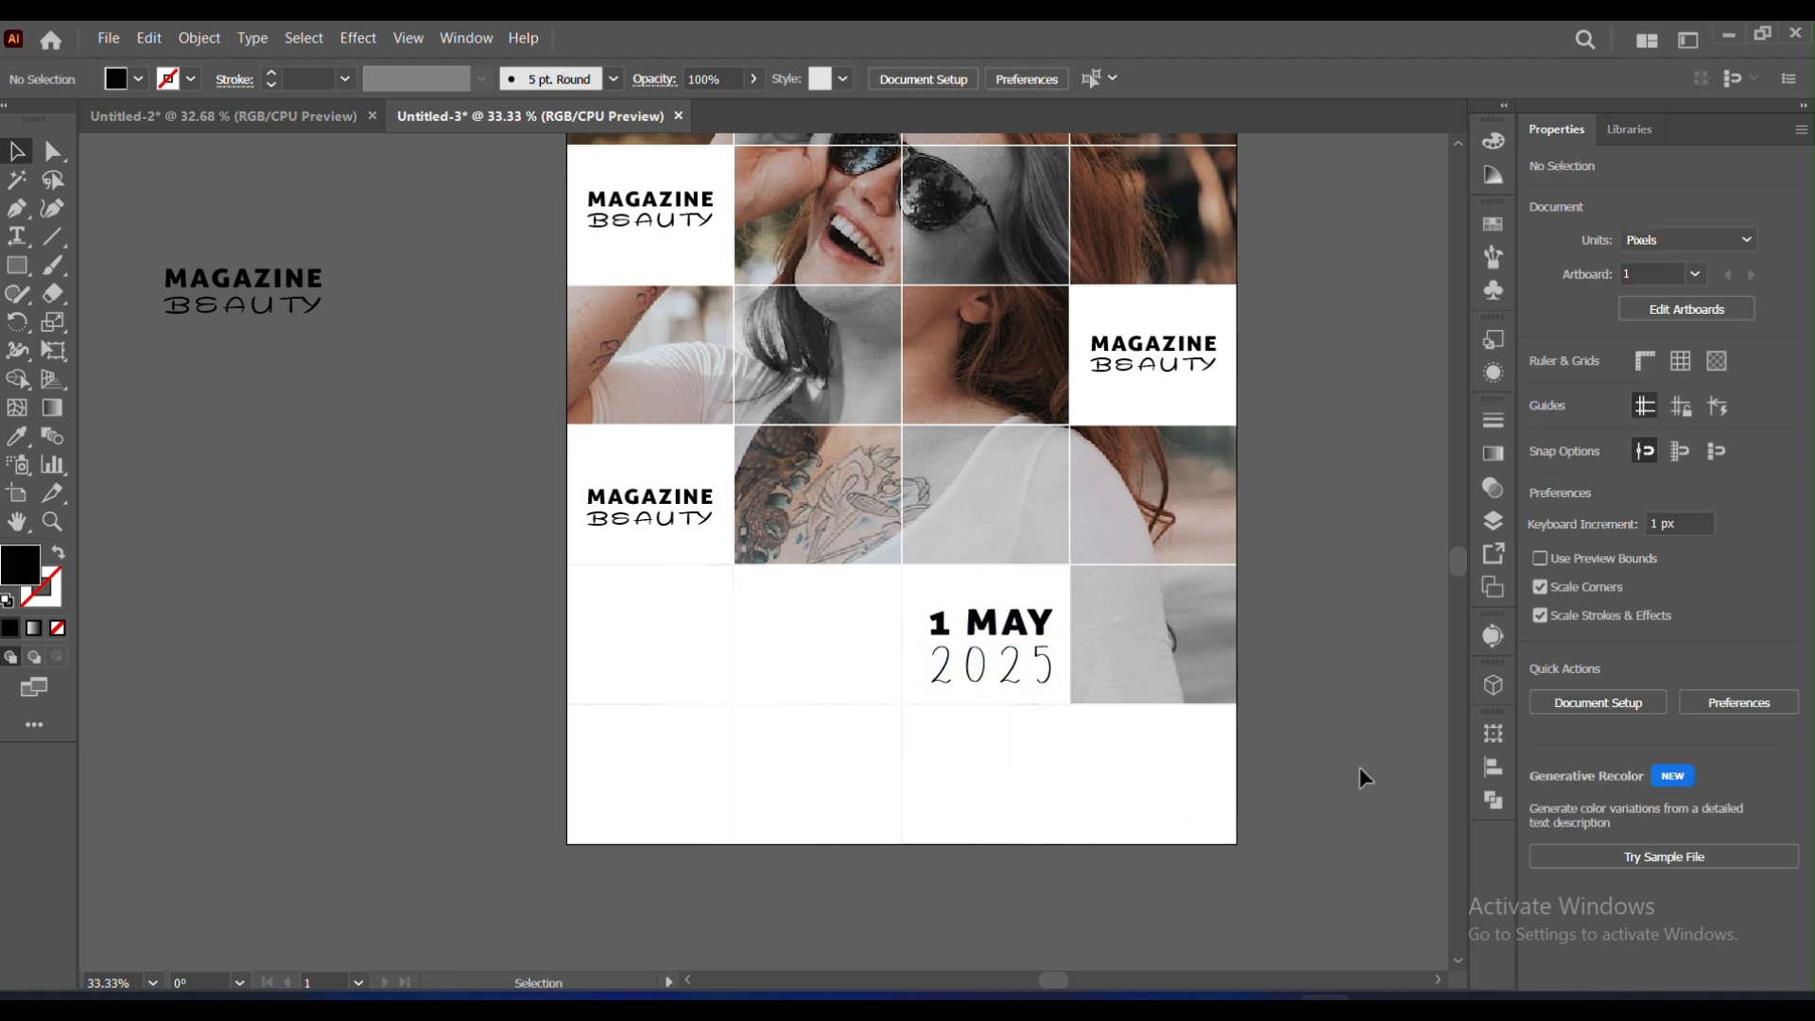
# Step: Draw a vertical line about 179 px tall beside the 1 MAY 2025 date and give it a black stroke
pyautogui.click(52, 236)
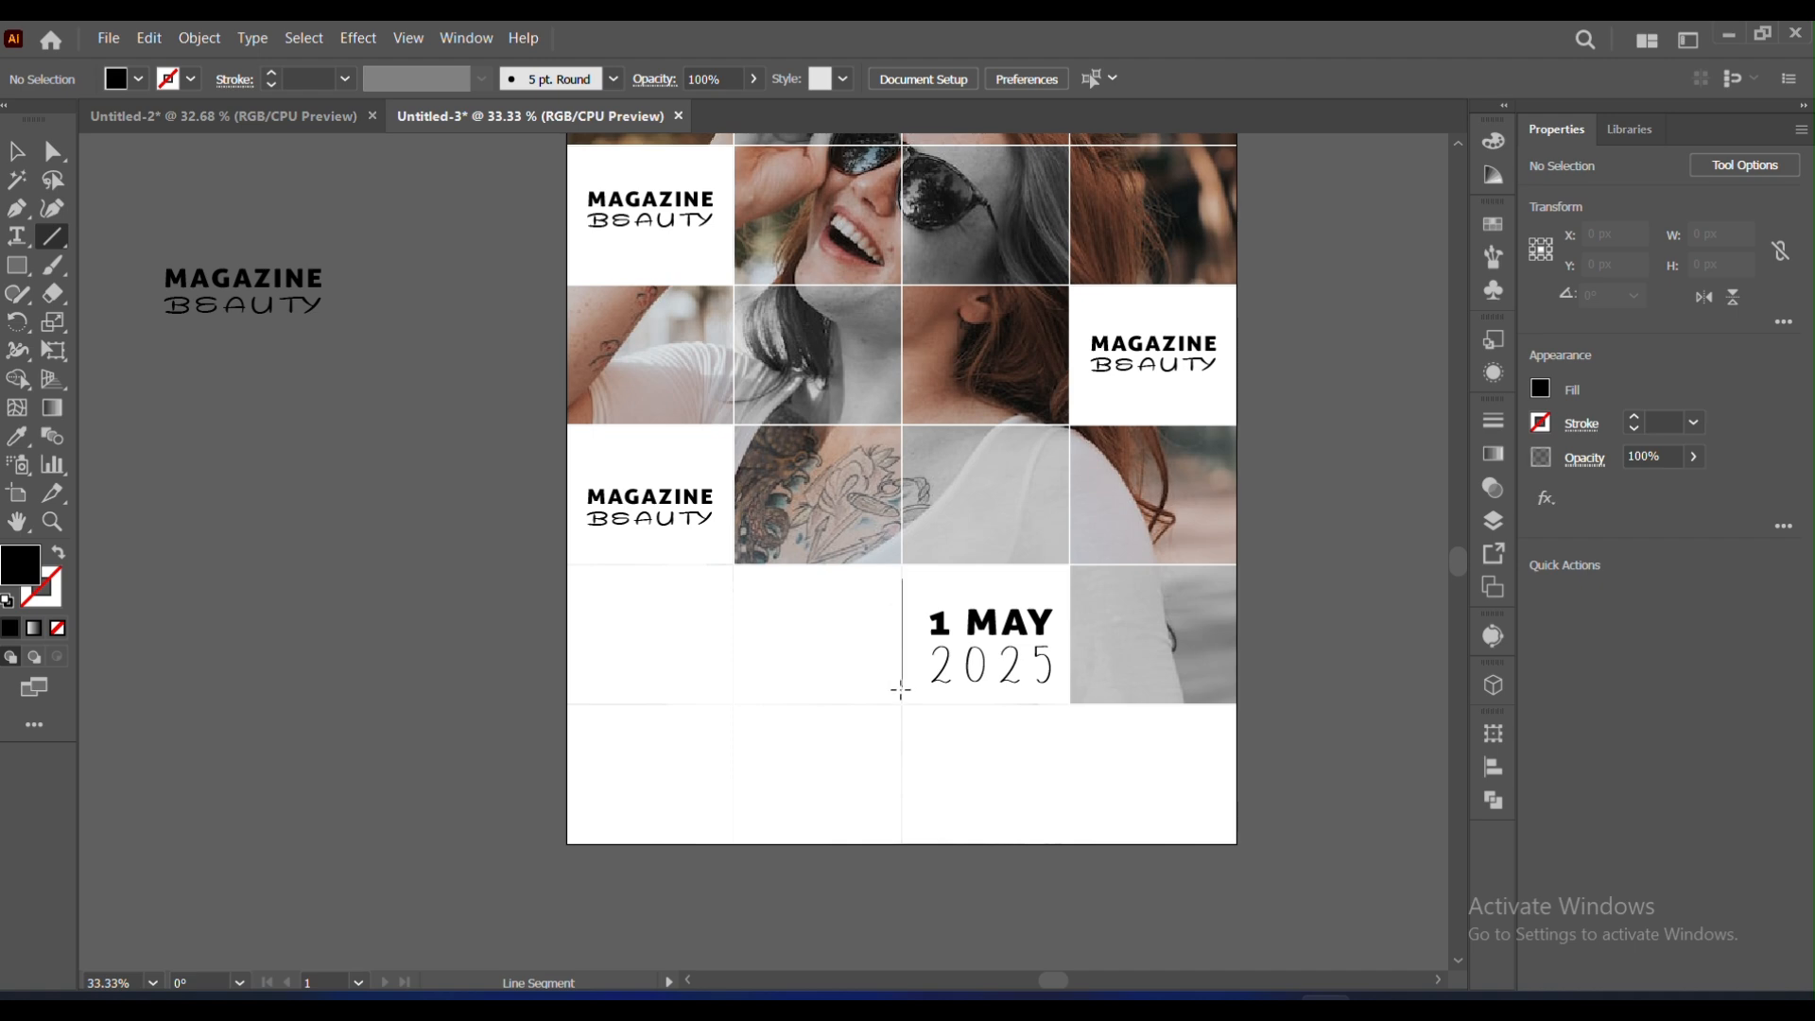
pyautogui.moveTo(899, 689); pyautogui.dragTo(902, 689)
pyautogui.click(191, 78)
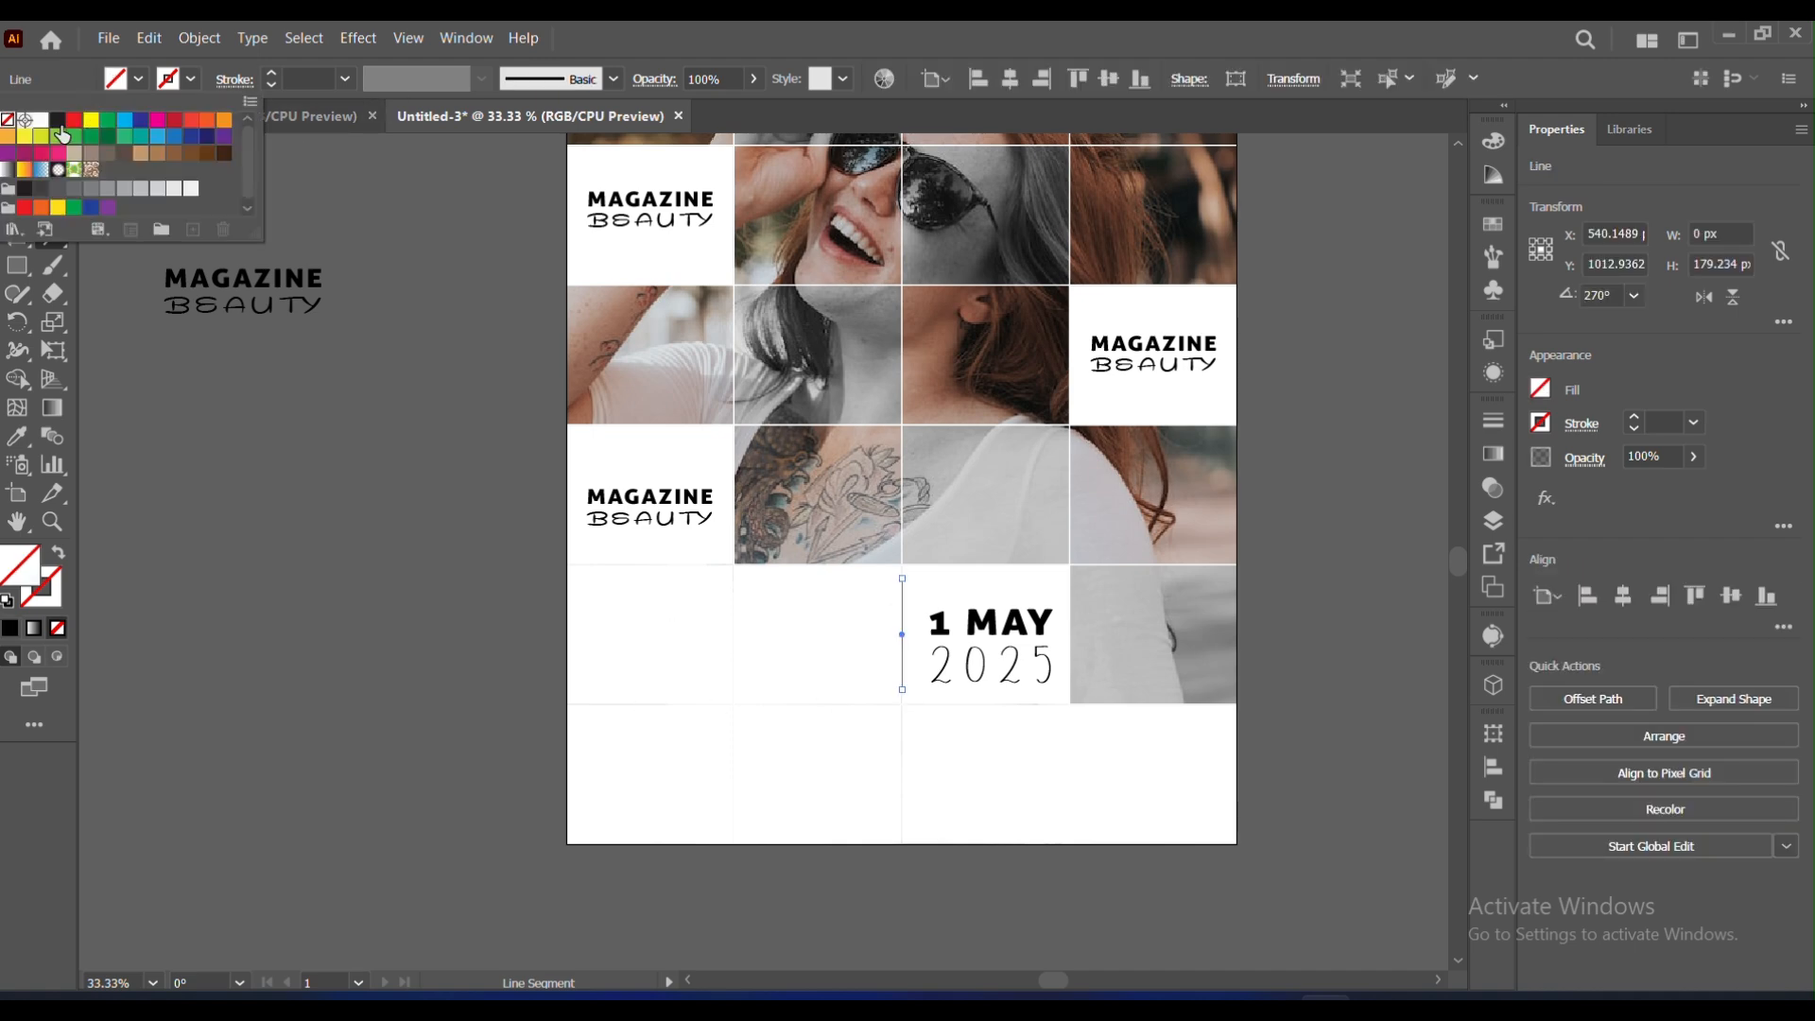
pyautogui.click(58, 120)
pyautogui.press('Escape')
pyautogui.press('v')
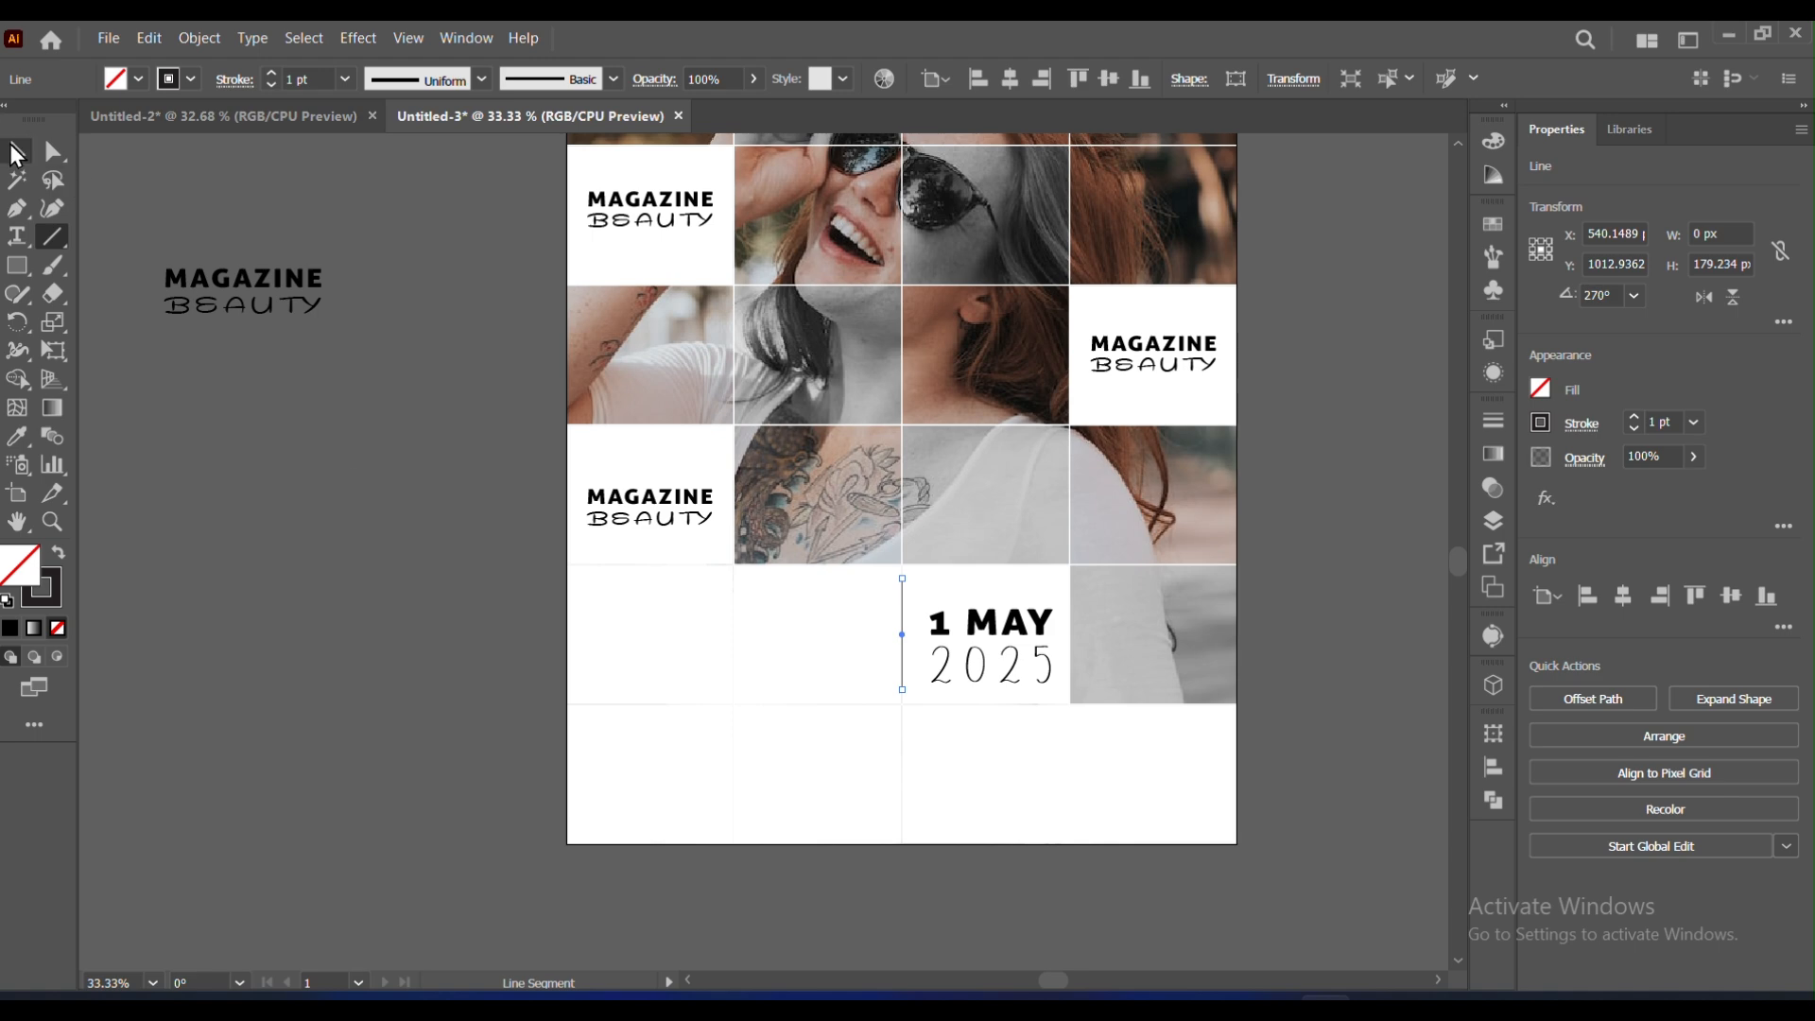
pyautogui.click(362, 540)
# Step: Move the MAGAZINE BEAUTY title from the fourth row's first tile down to the start of the bottom white row
pyautogui.click(689, 527)
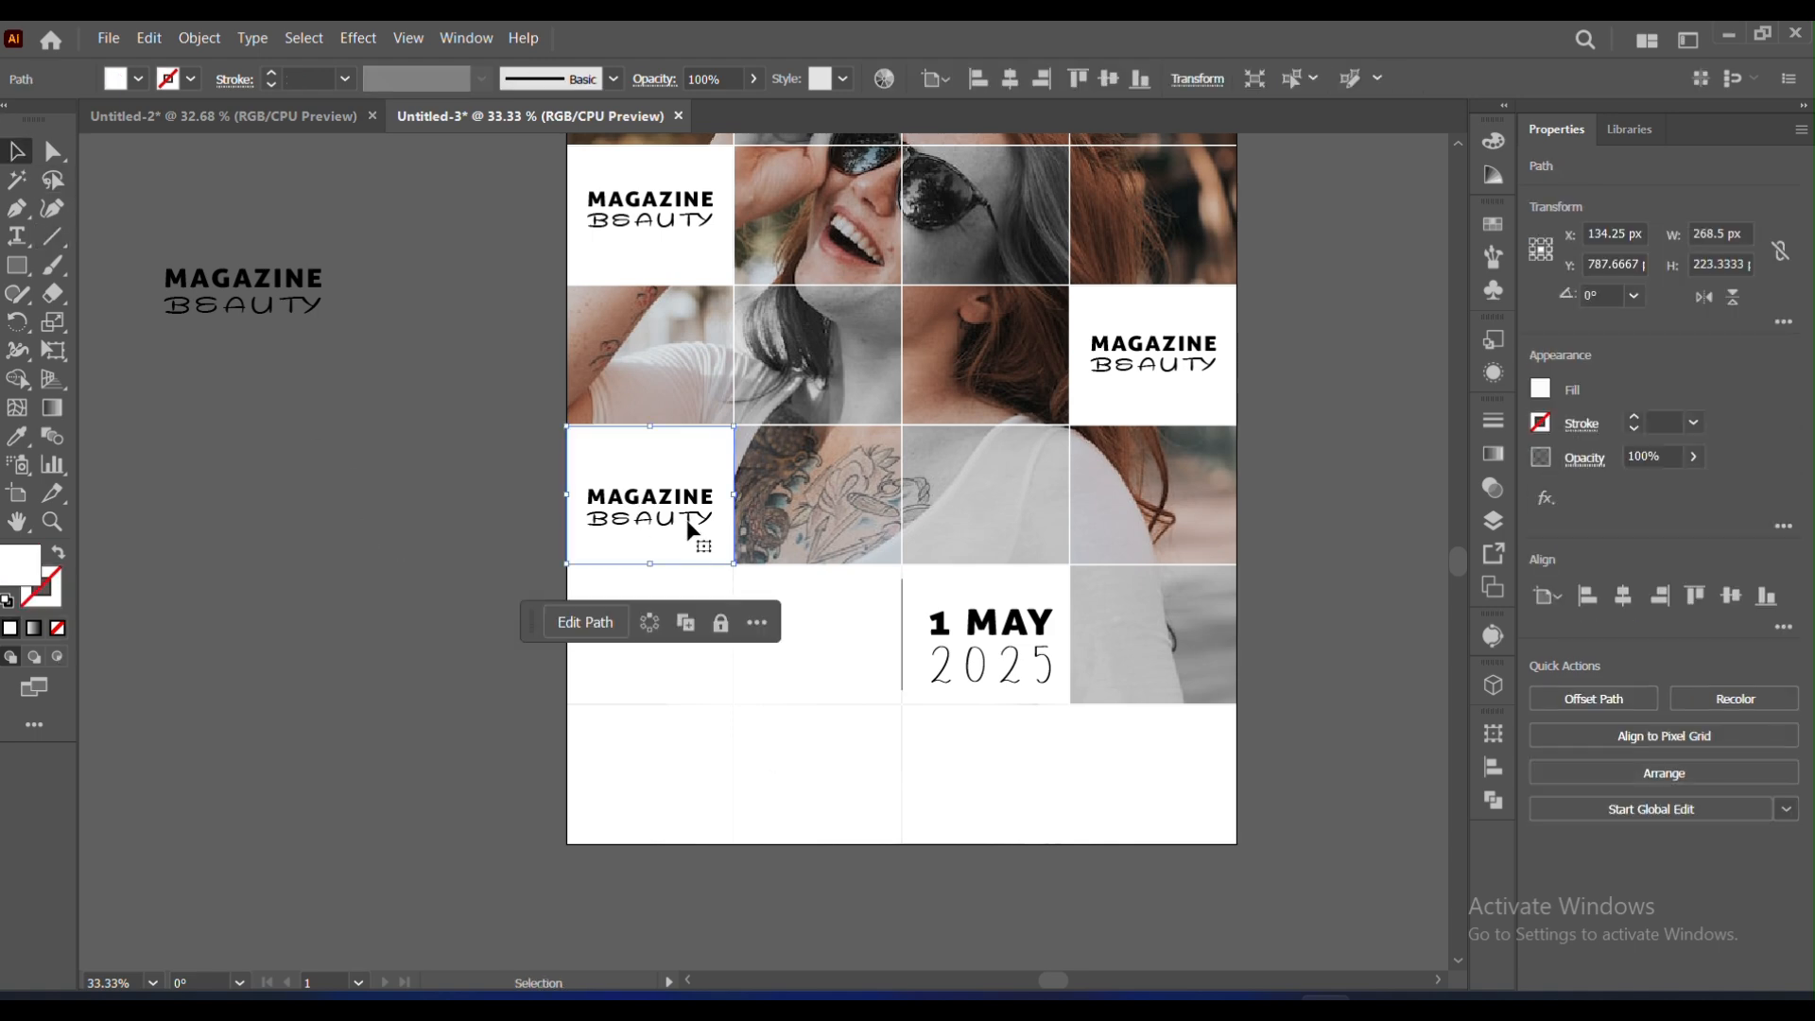
pyautogui.click(689, 526)
pyautogui.moveTo(685, 527); pyautogui.dragTo(697, 737)
pyautogui.click(310, 643)
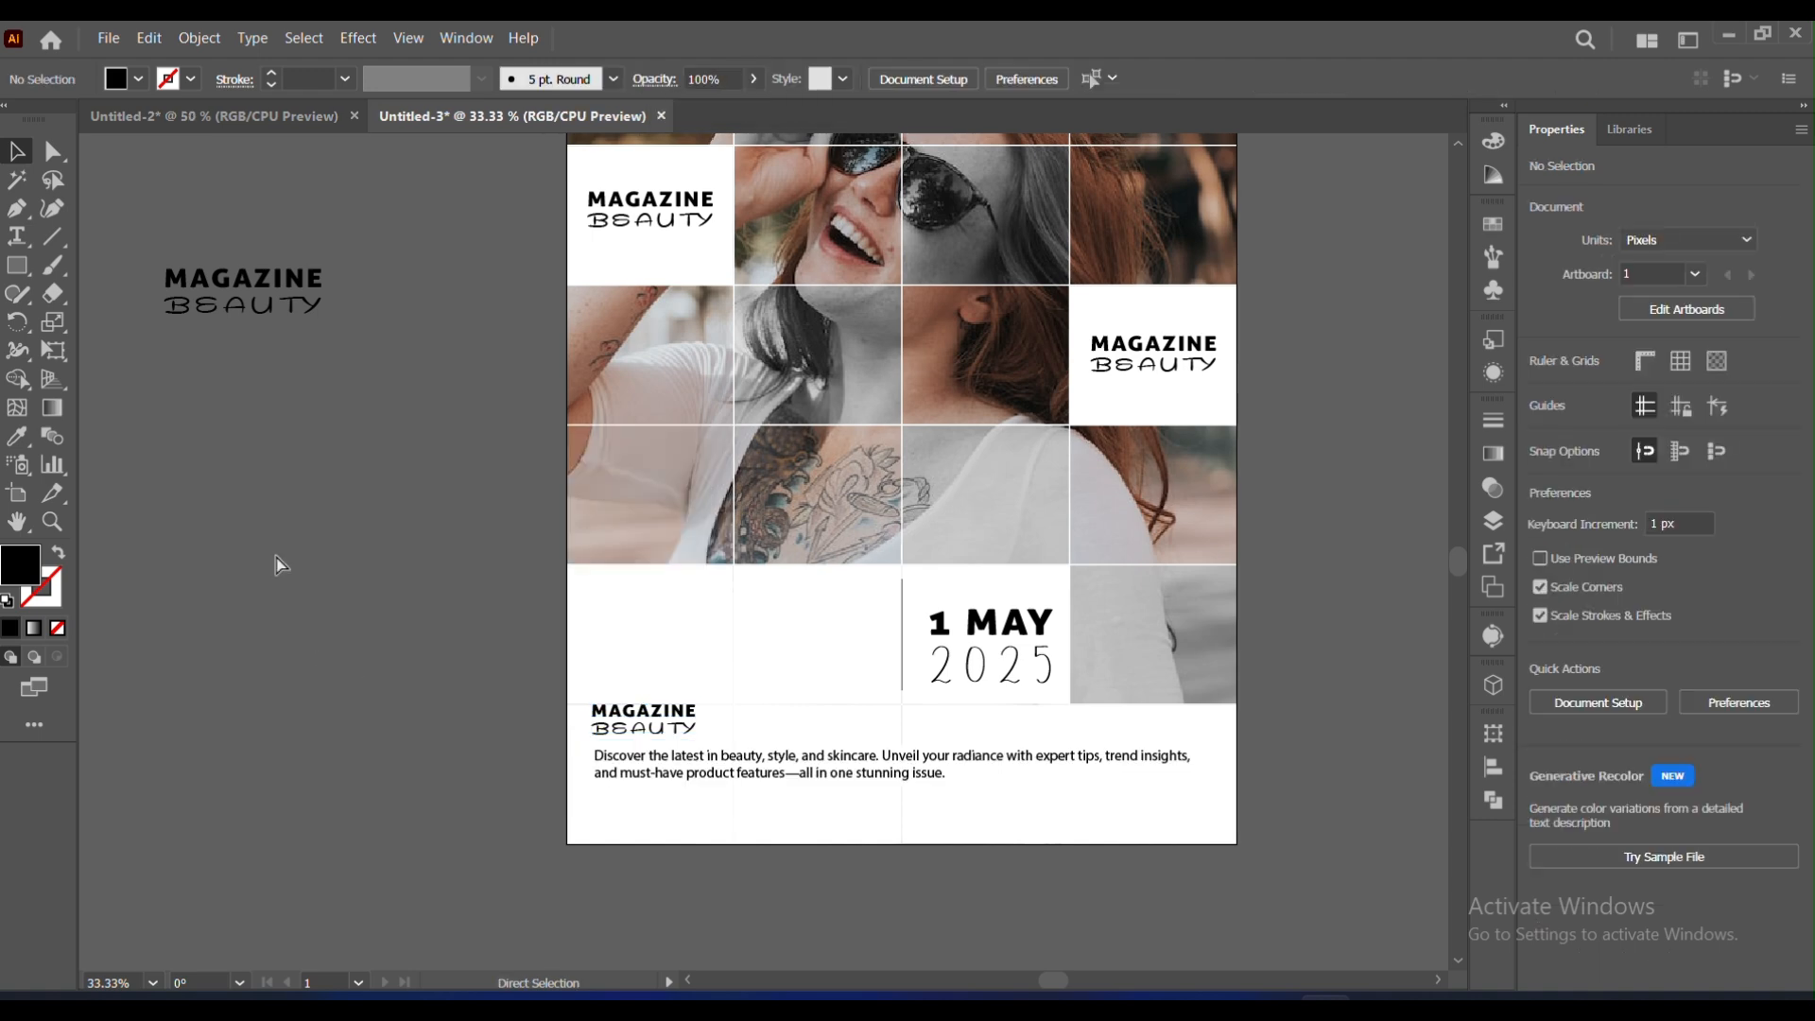
# Step: Paste the group of four social media icons and place it beneath the description text in the bottom white row
pyautogui.hotkey('ctrl', 'v')
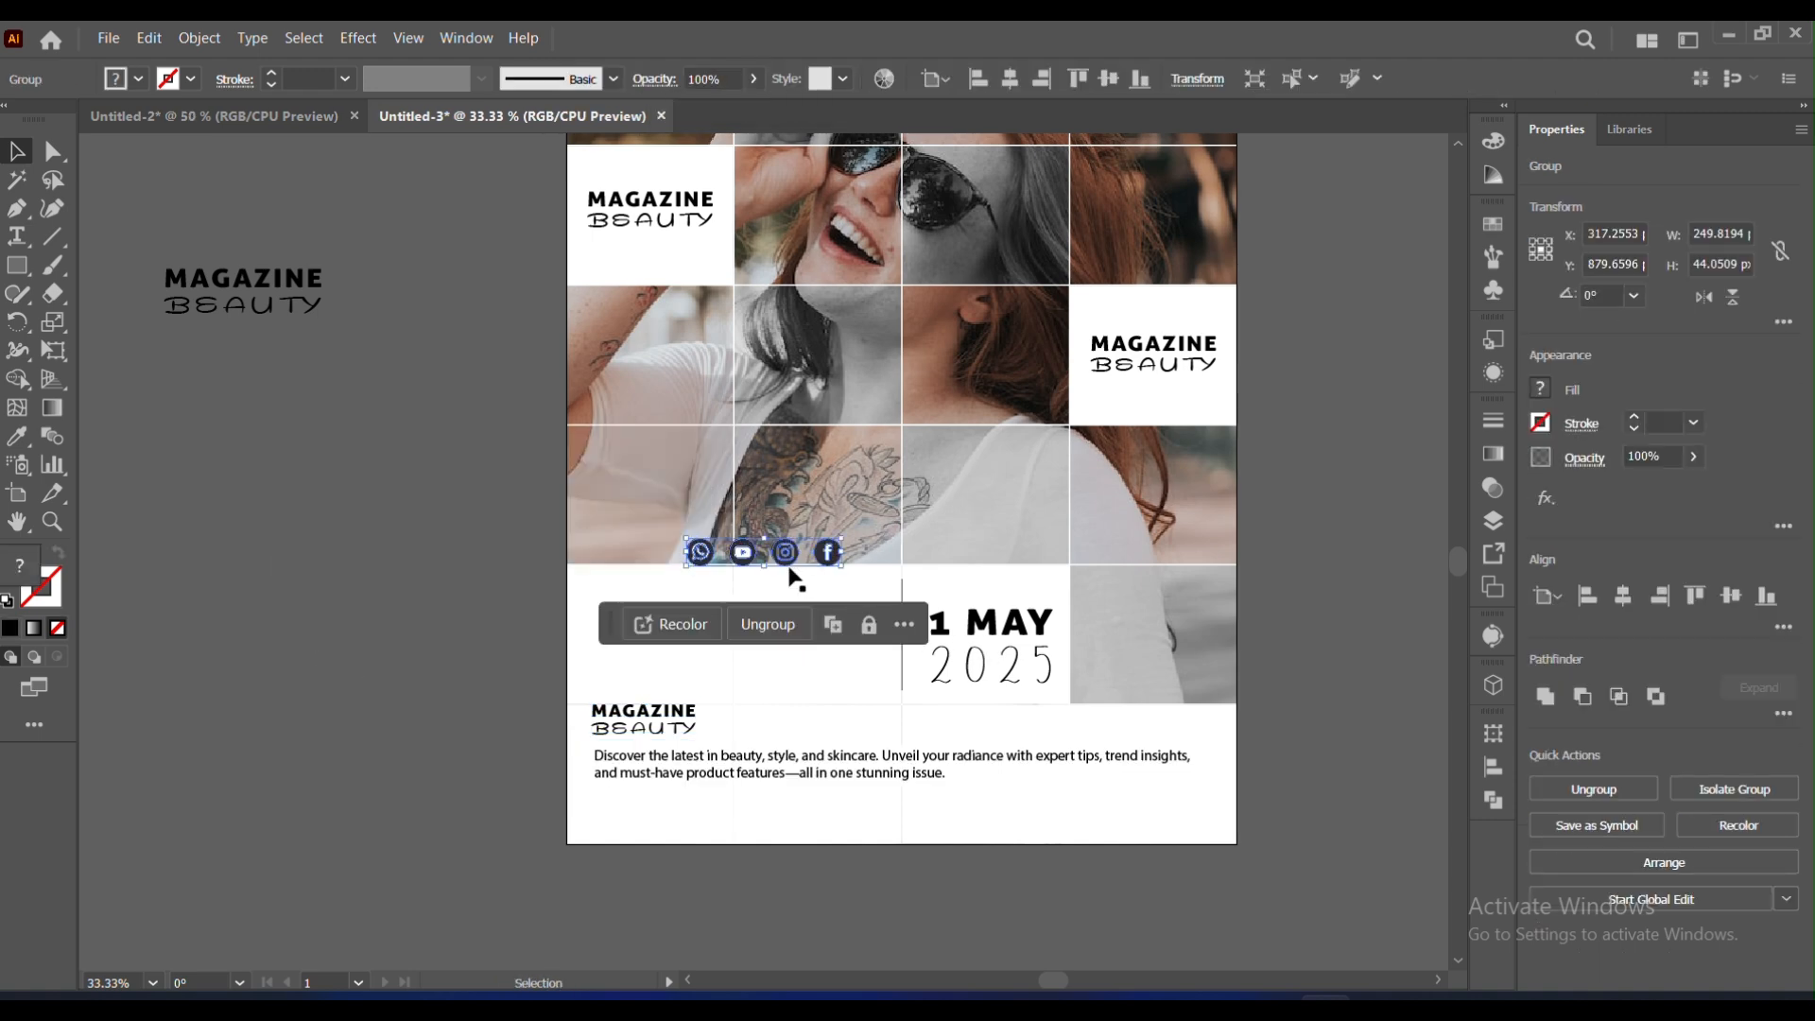
pyautogui.moveTo(782, 553); pyautogui.dragTo(718, 813)
pyautogui.moveTo(688, 804); pyautogui.dragTo(688, 807)
pyautogui.click(184, 718)
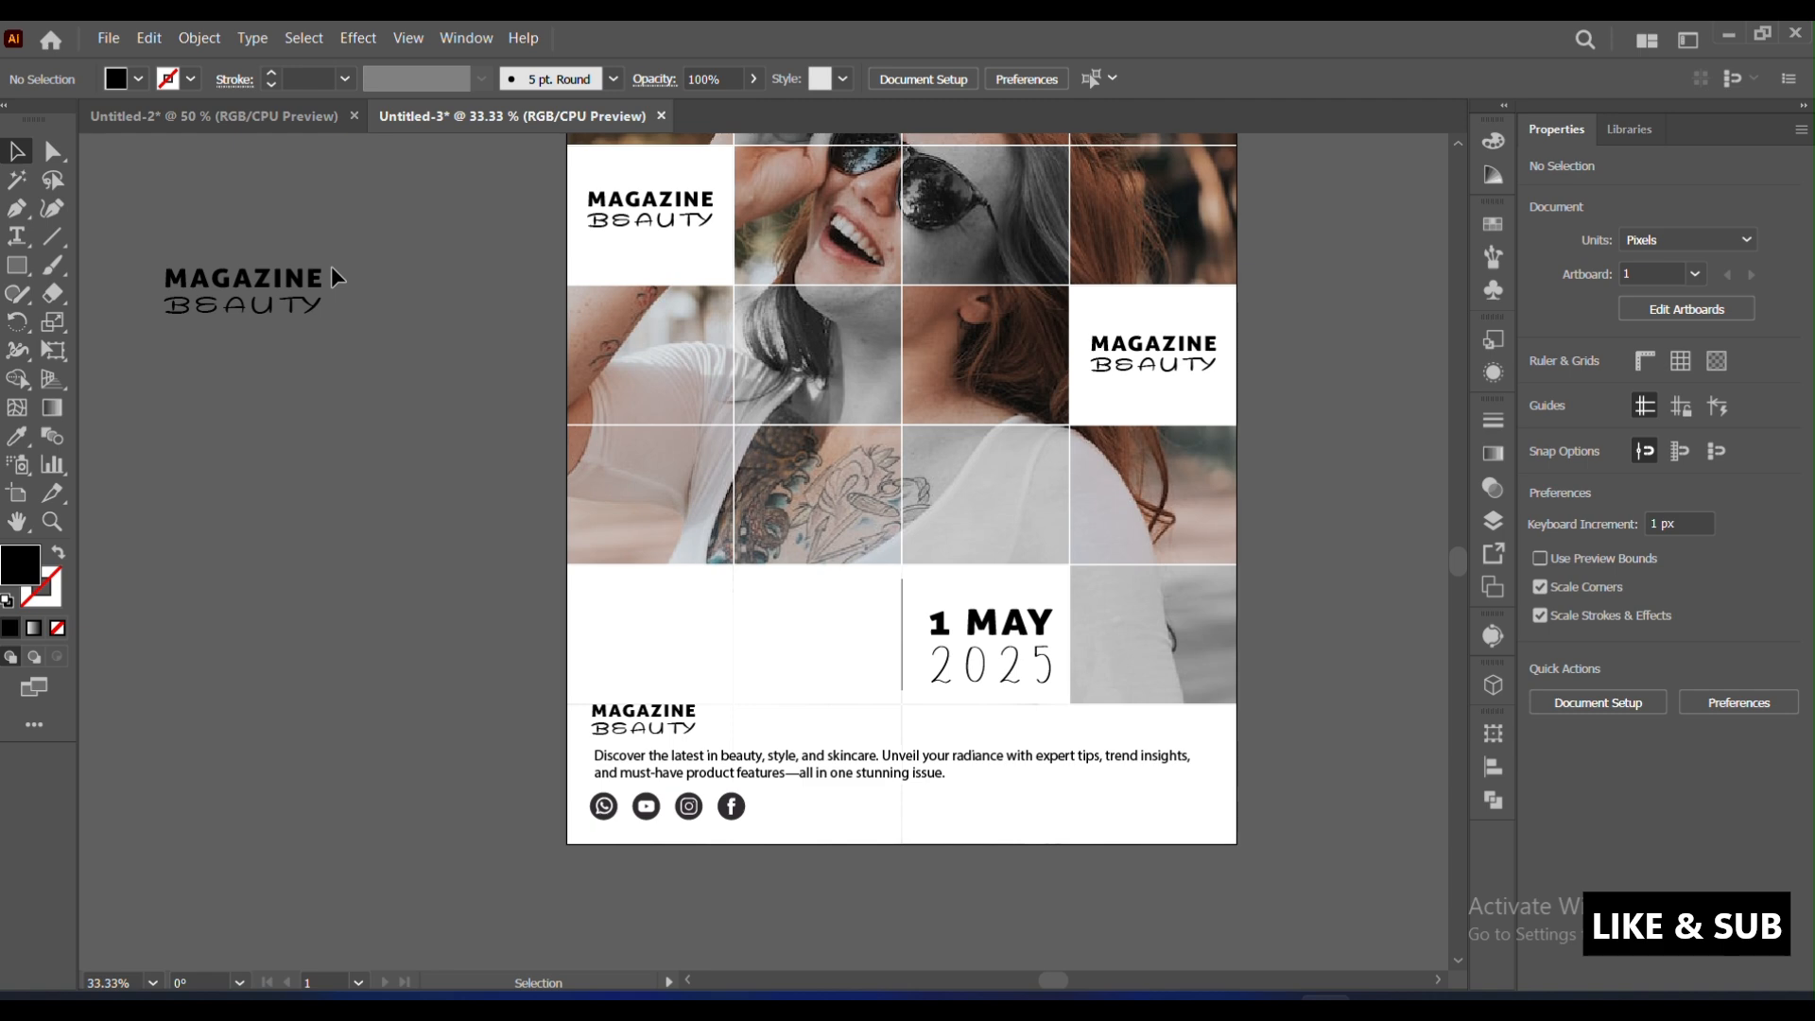
# Step: Undo the icon placement, the description text's move and the removal of the white tile in the fourth row's first column
pyautogui.scroll(2, 362, 529)
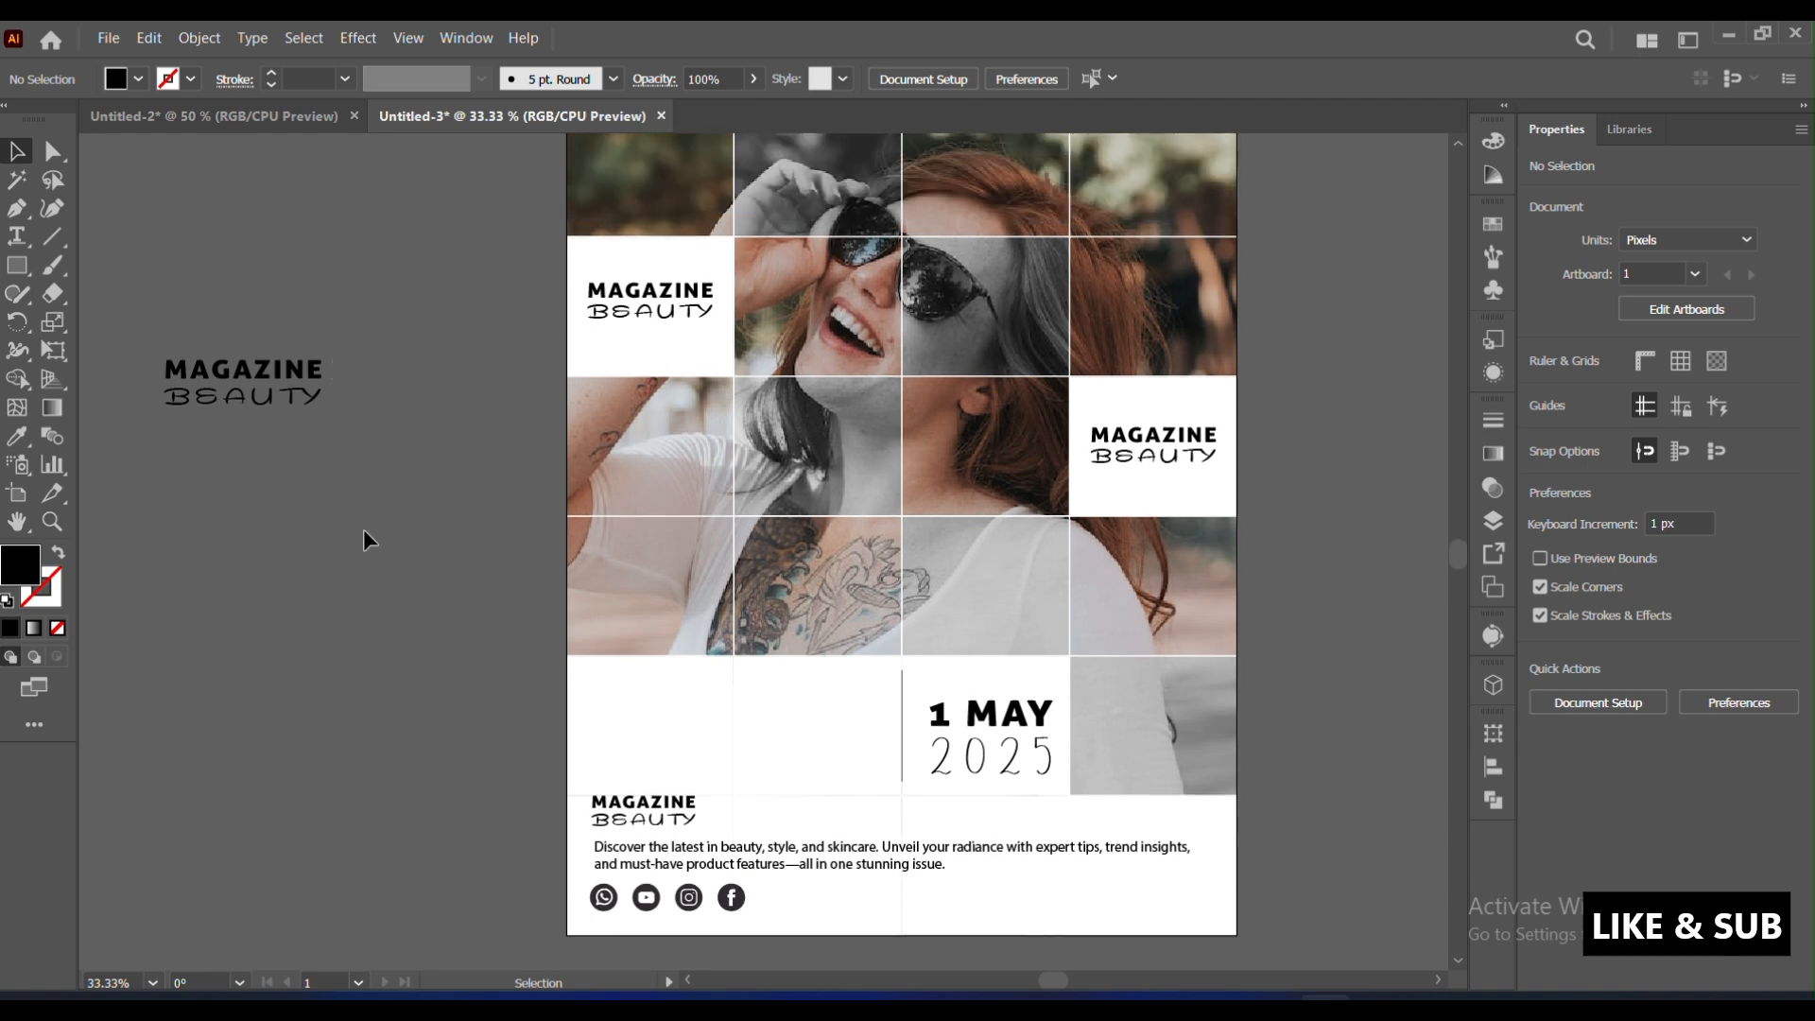
pyautogui.click(591, 616)
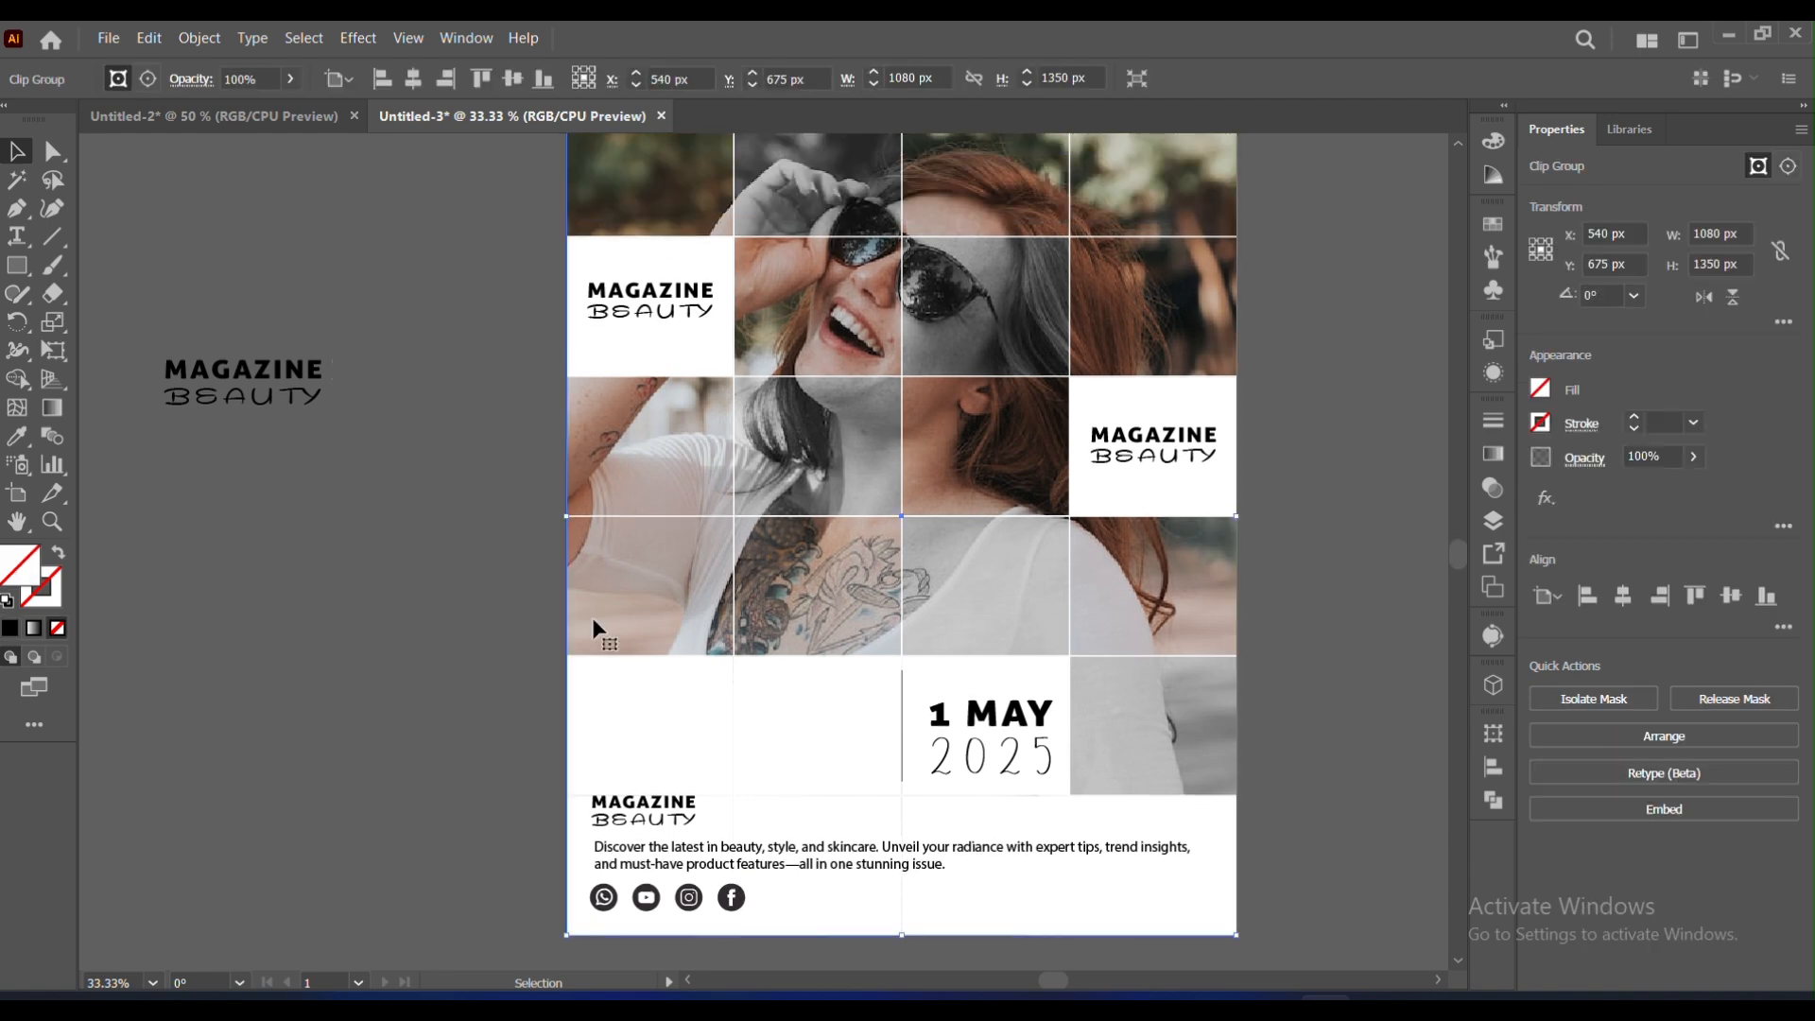
pyautogui.click(428, 627)
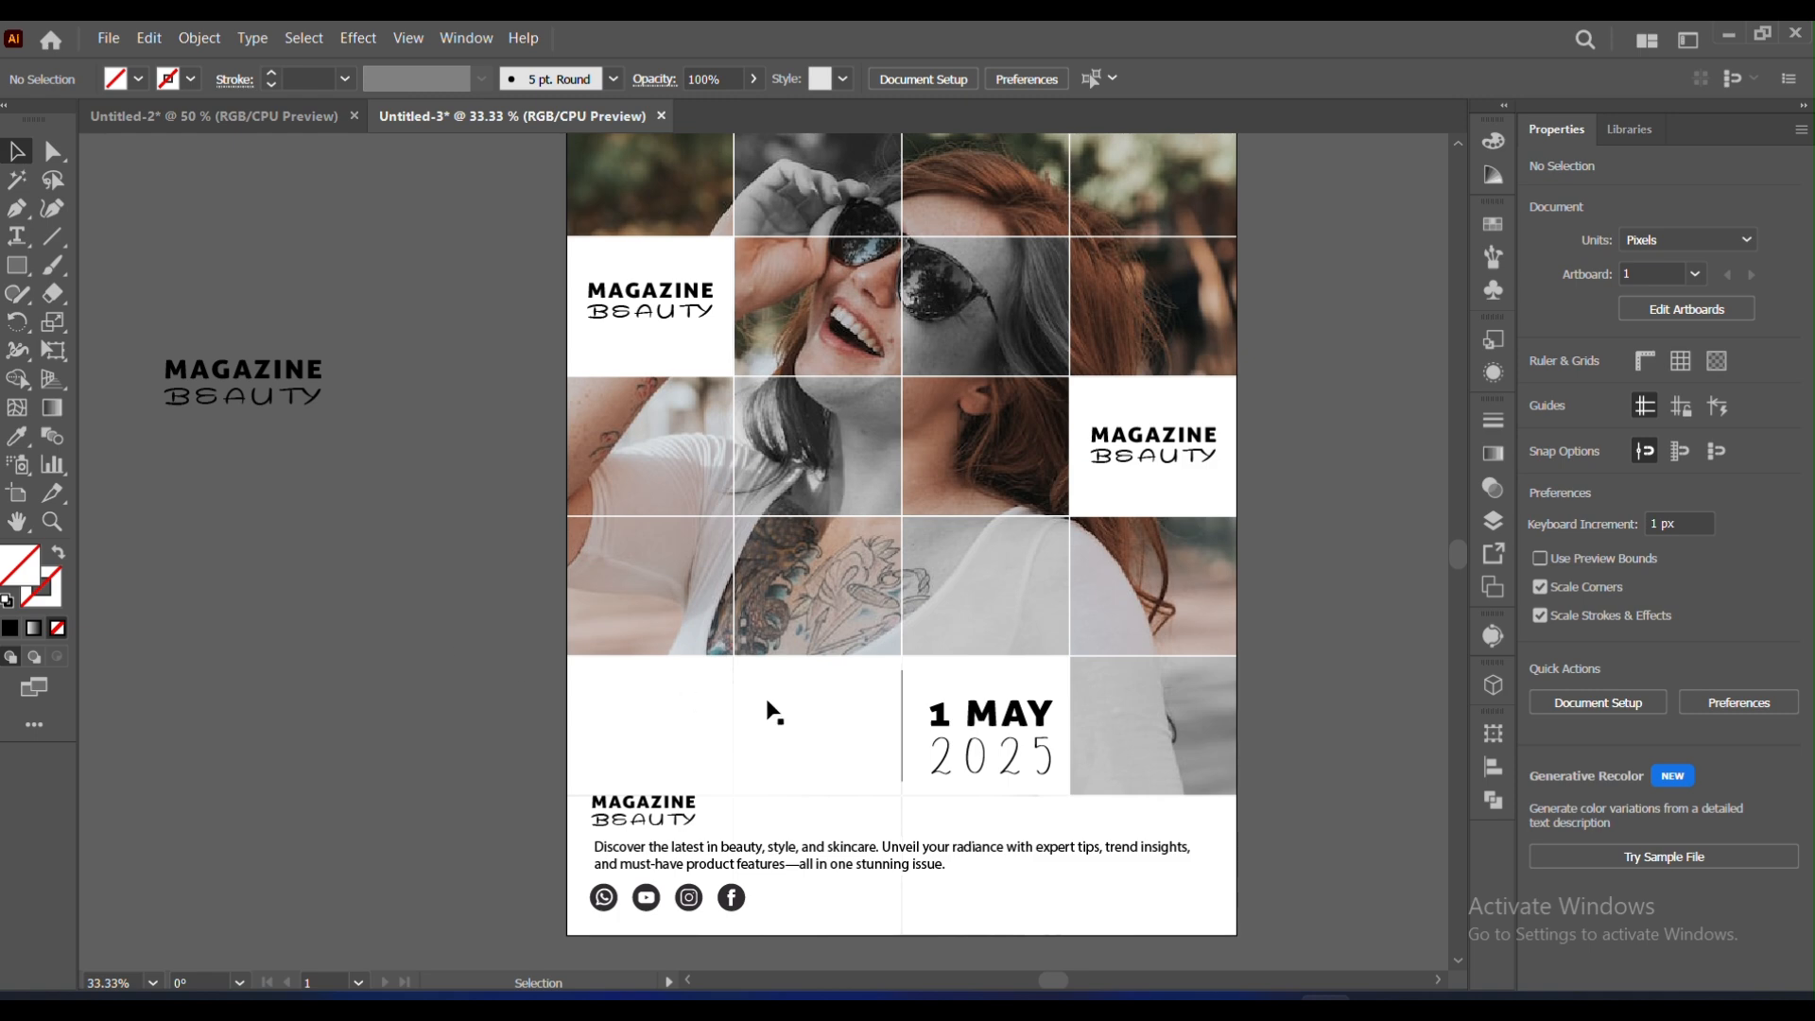
pyautogui.hotkey('ctrl', 'z')
pyautogui.hotkey('ctrl', 'z')
pyautogui.hotkey('ctrl', 'z')
pyautogui.hotkey('ctrl', 'z')
pyautogui.hotkey('ctrl', 'z')
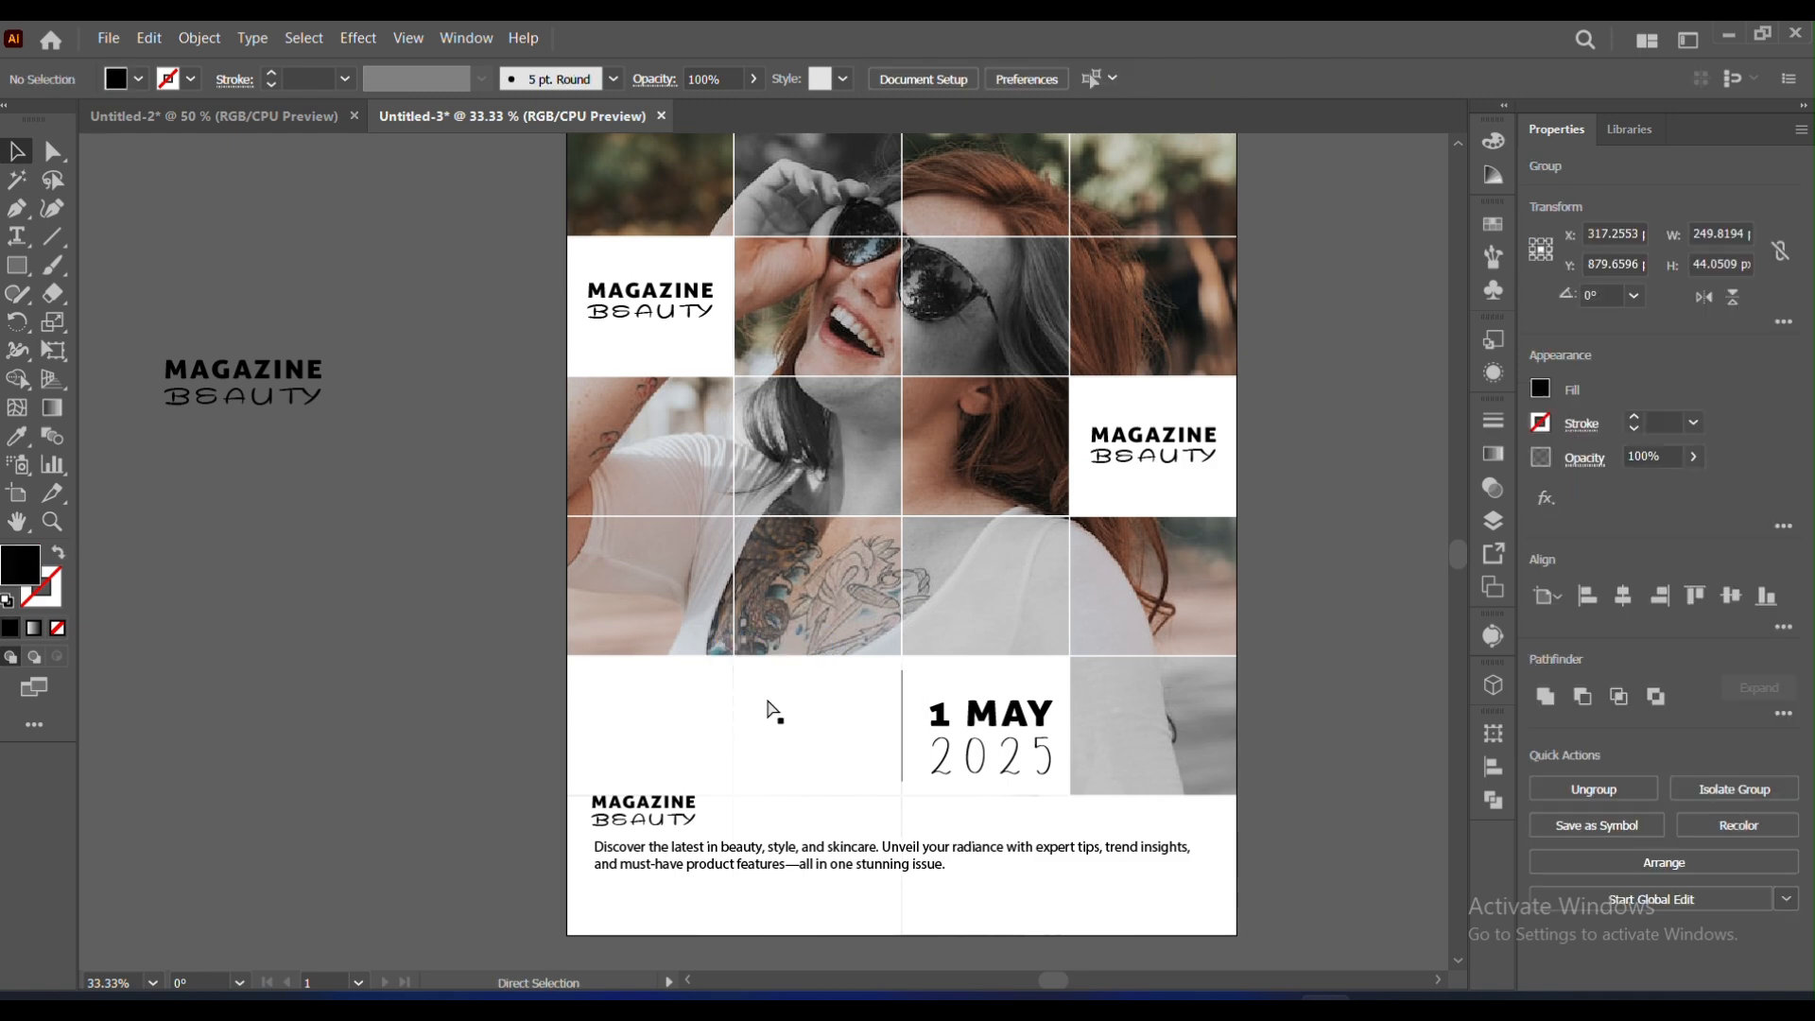
pyautogui.hotkey('ctrl', 'z')
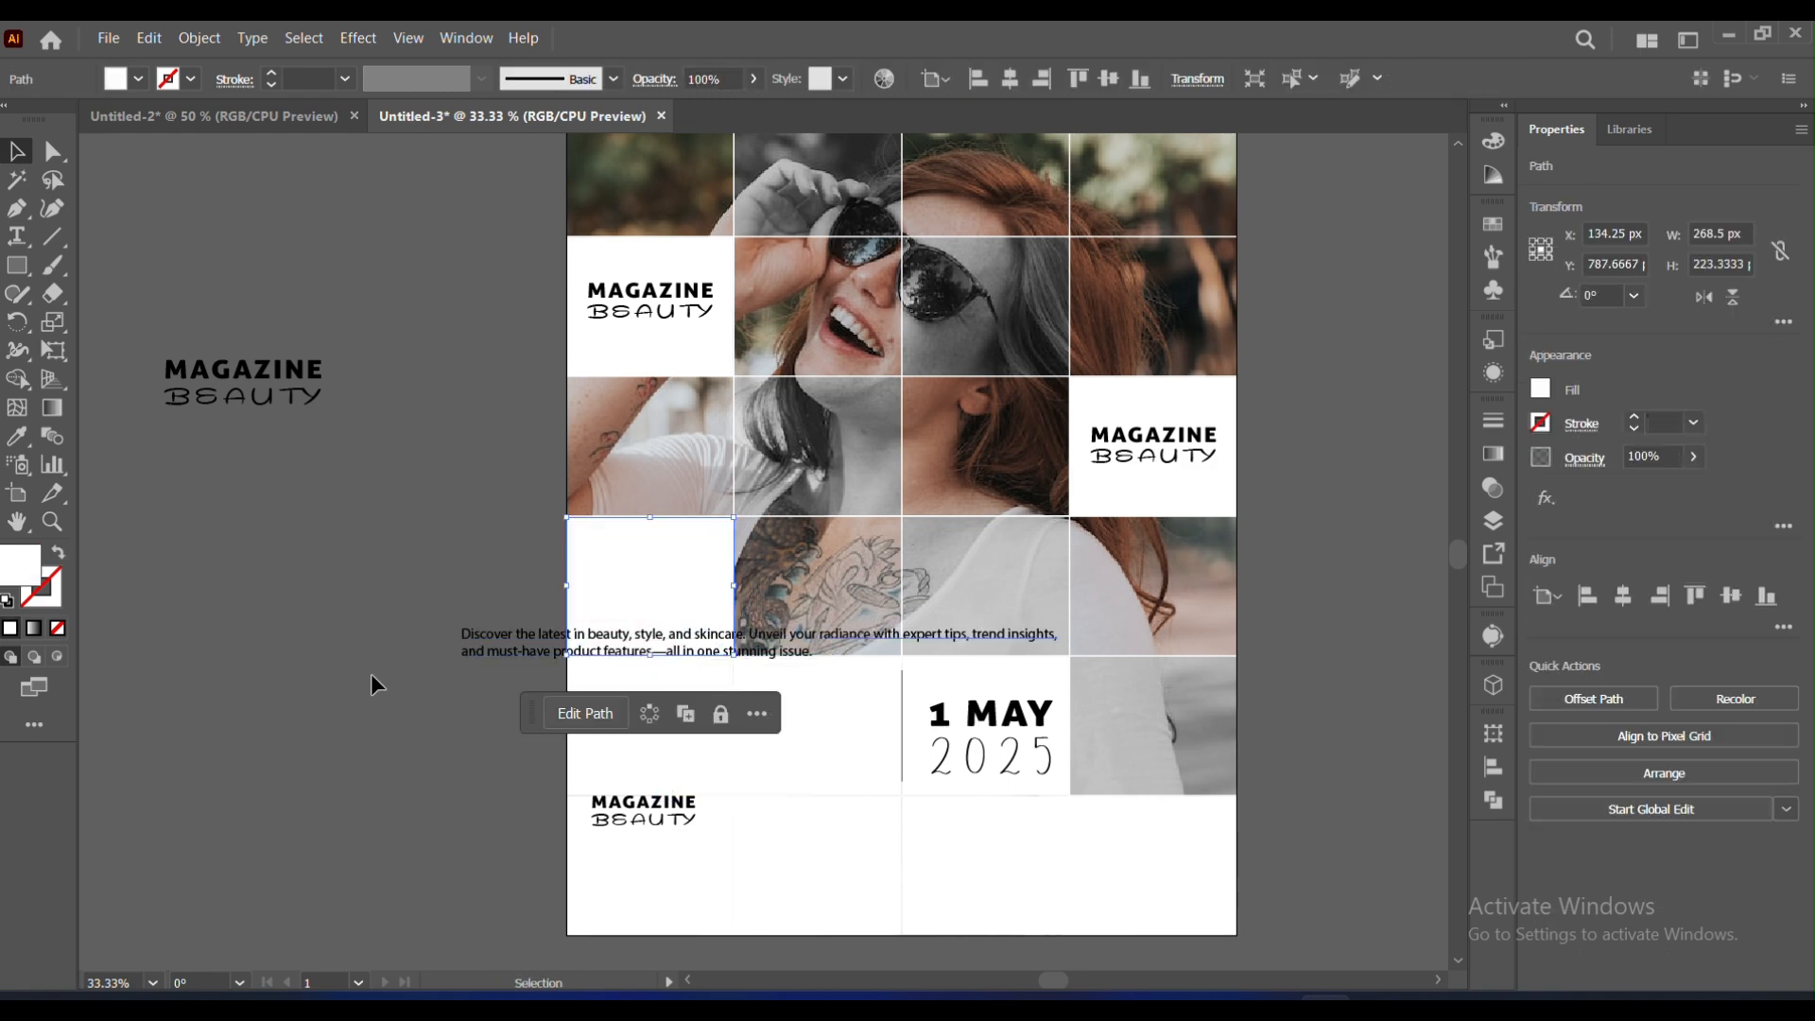
# Step: Try to position the two-line description text under the small MAGAZINE BEAUTY title in the bottom row
pyautogui.click(373, 670)
pyautogui.click(480, 652)
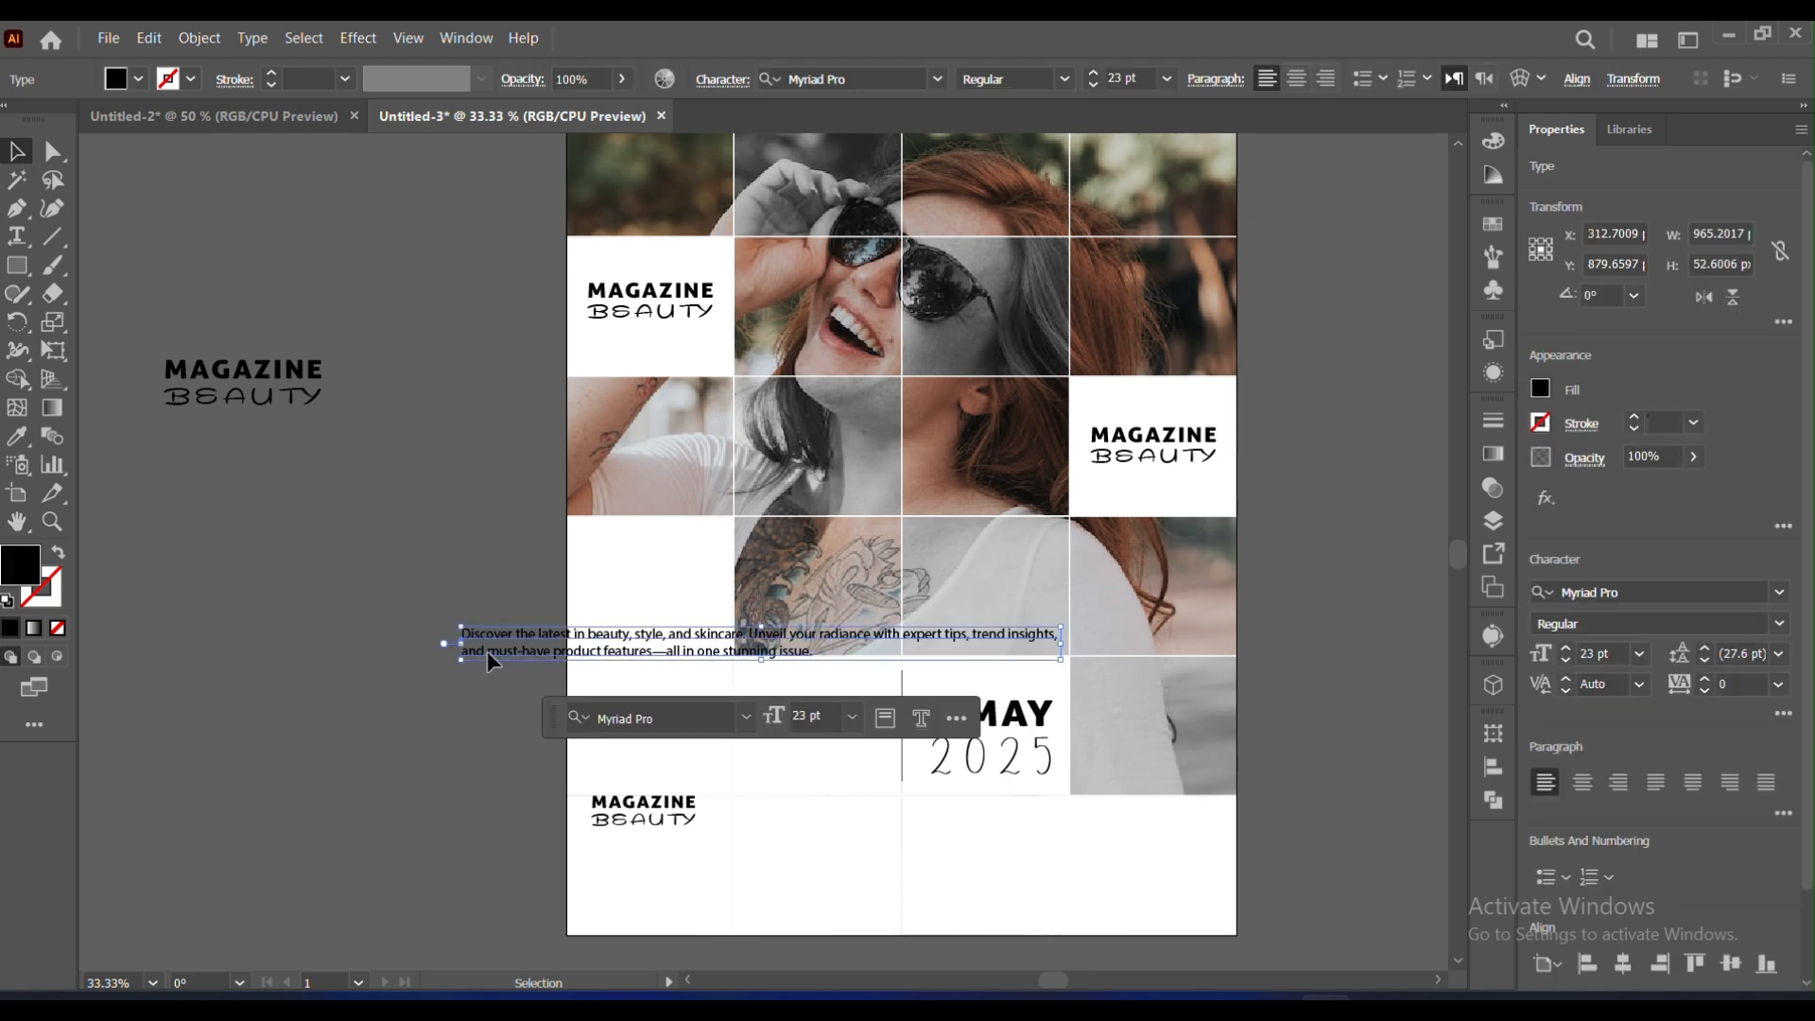
pyautogui.click(372, 730)
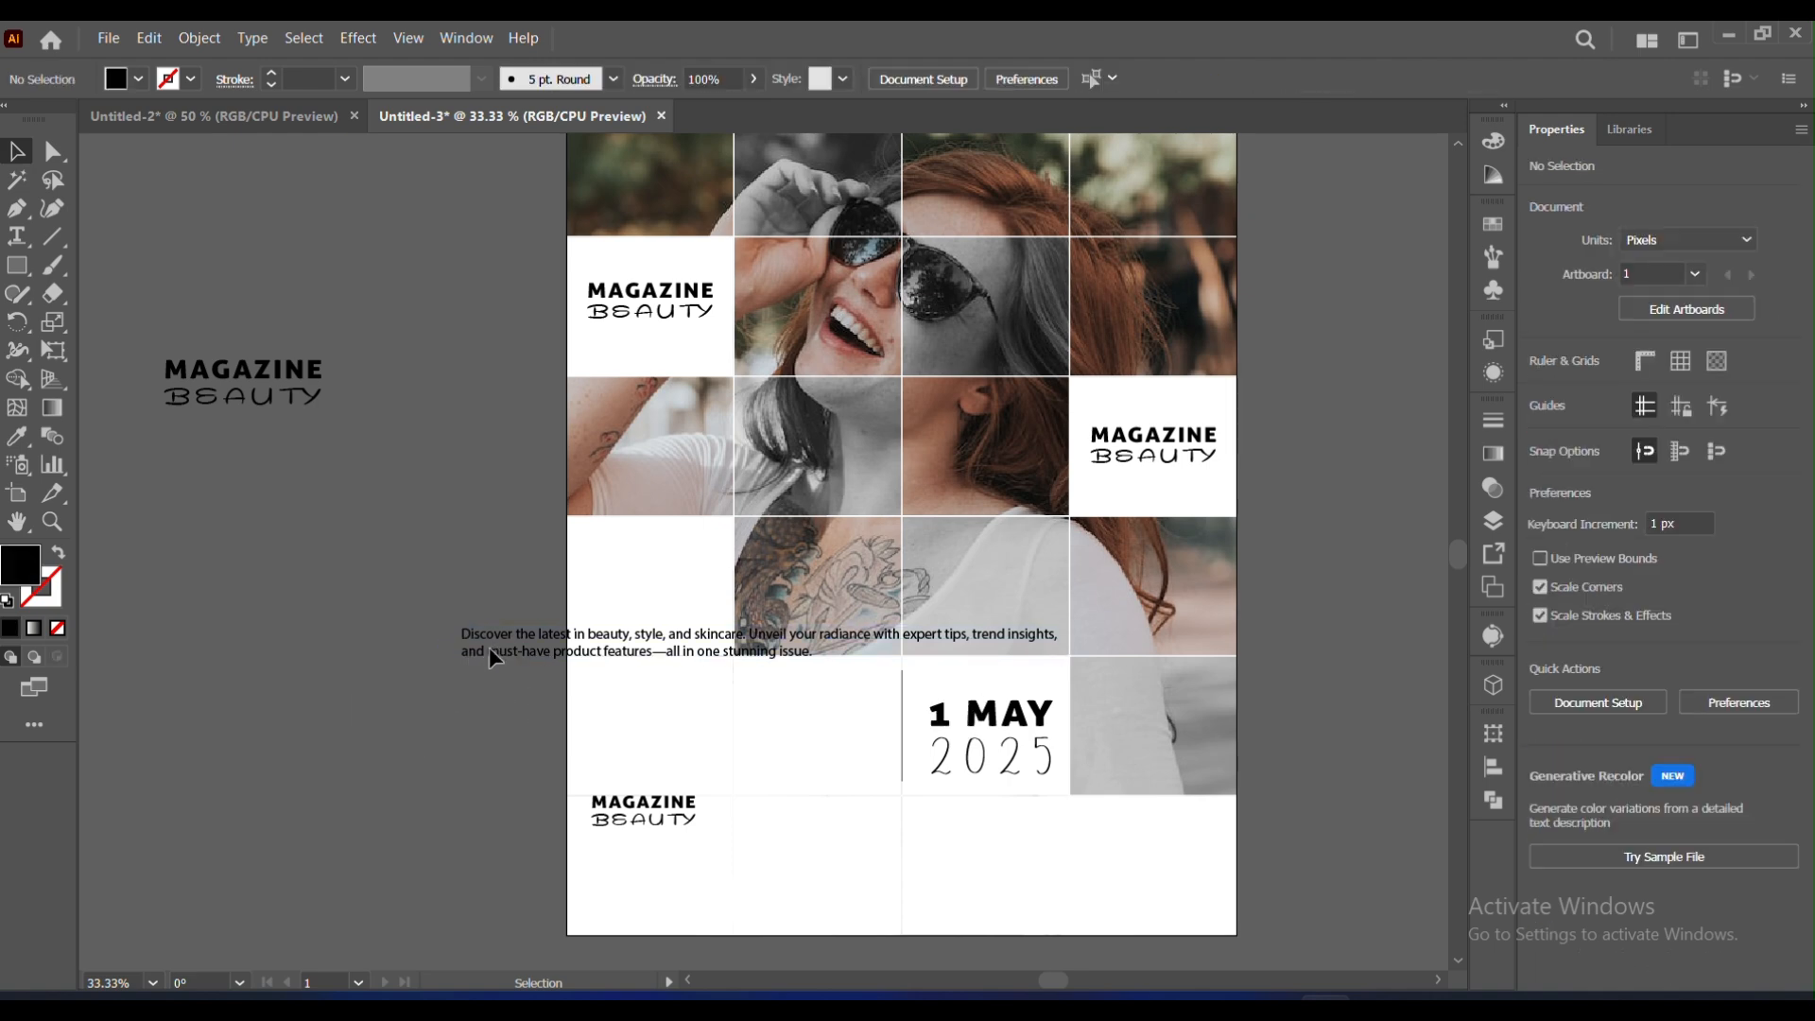
pyautogui.click(514, 652)
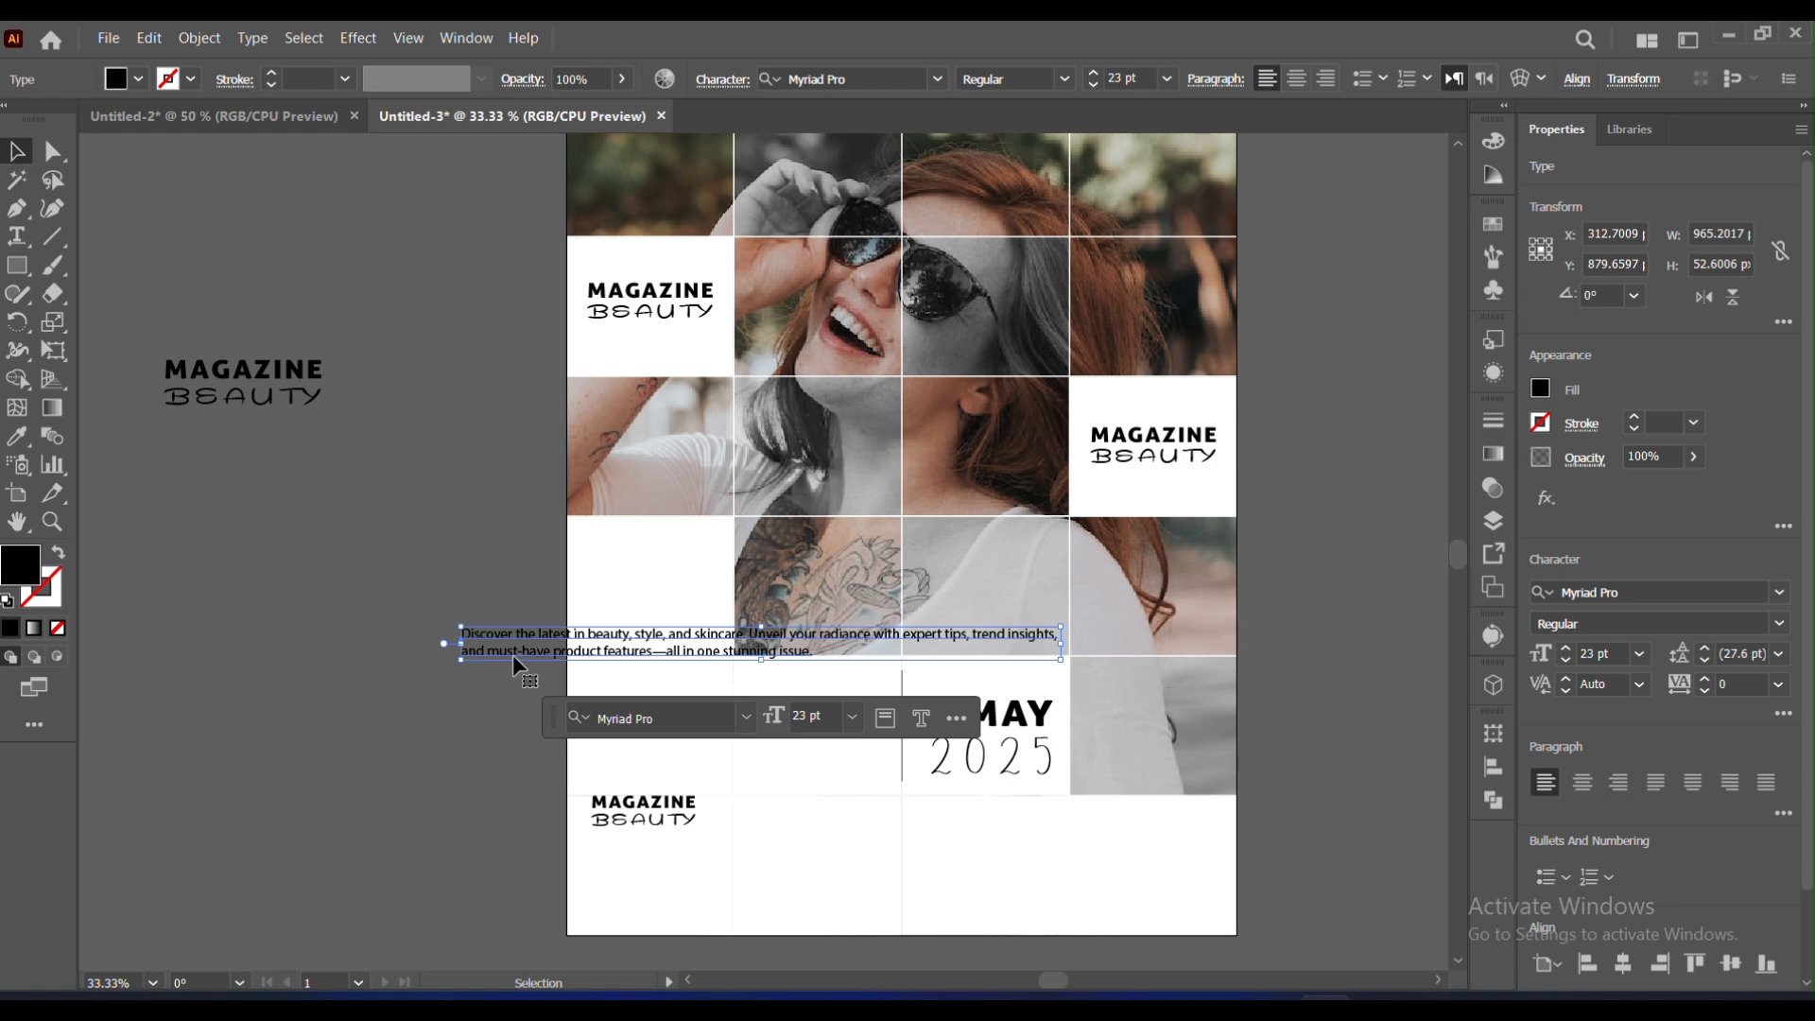
pyautogui.moveTo(512, 654); pyautogui.dragTo(644, 864)
pyautogui.click(246, 751)
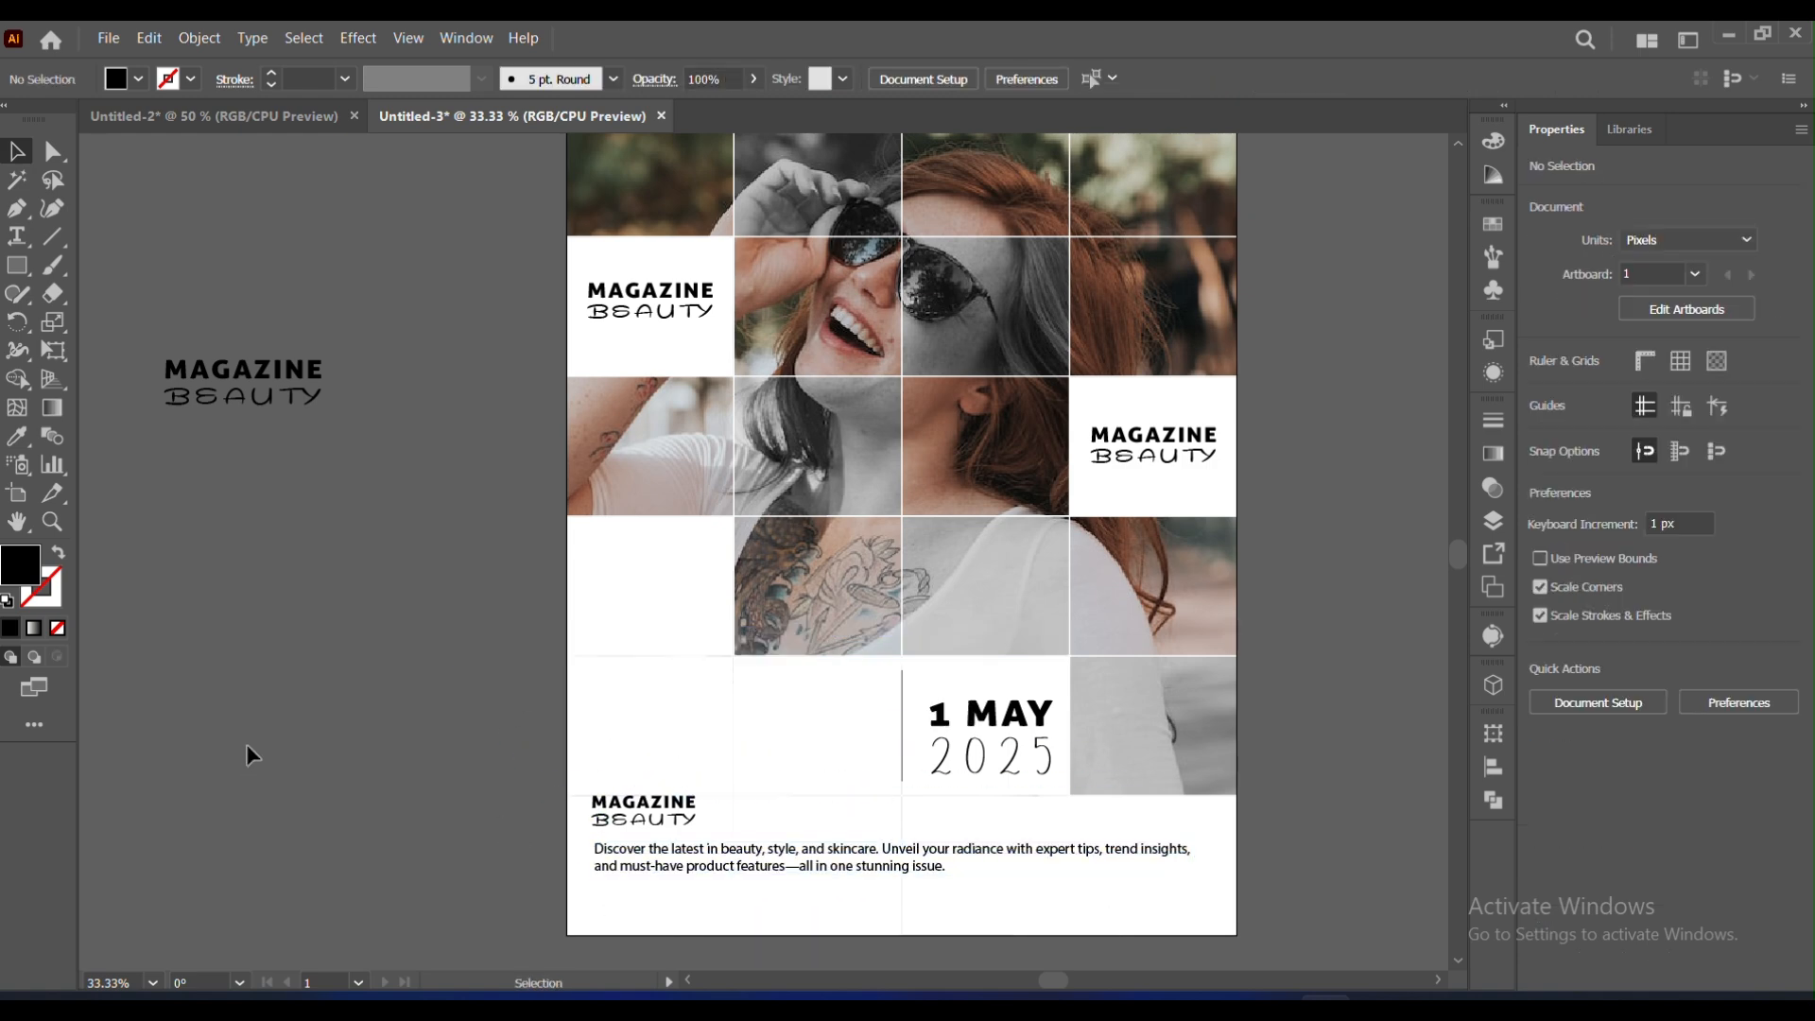
pyautogui.hotkey('ctrl', 'z')
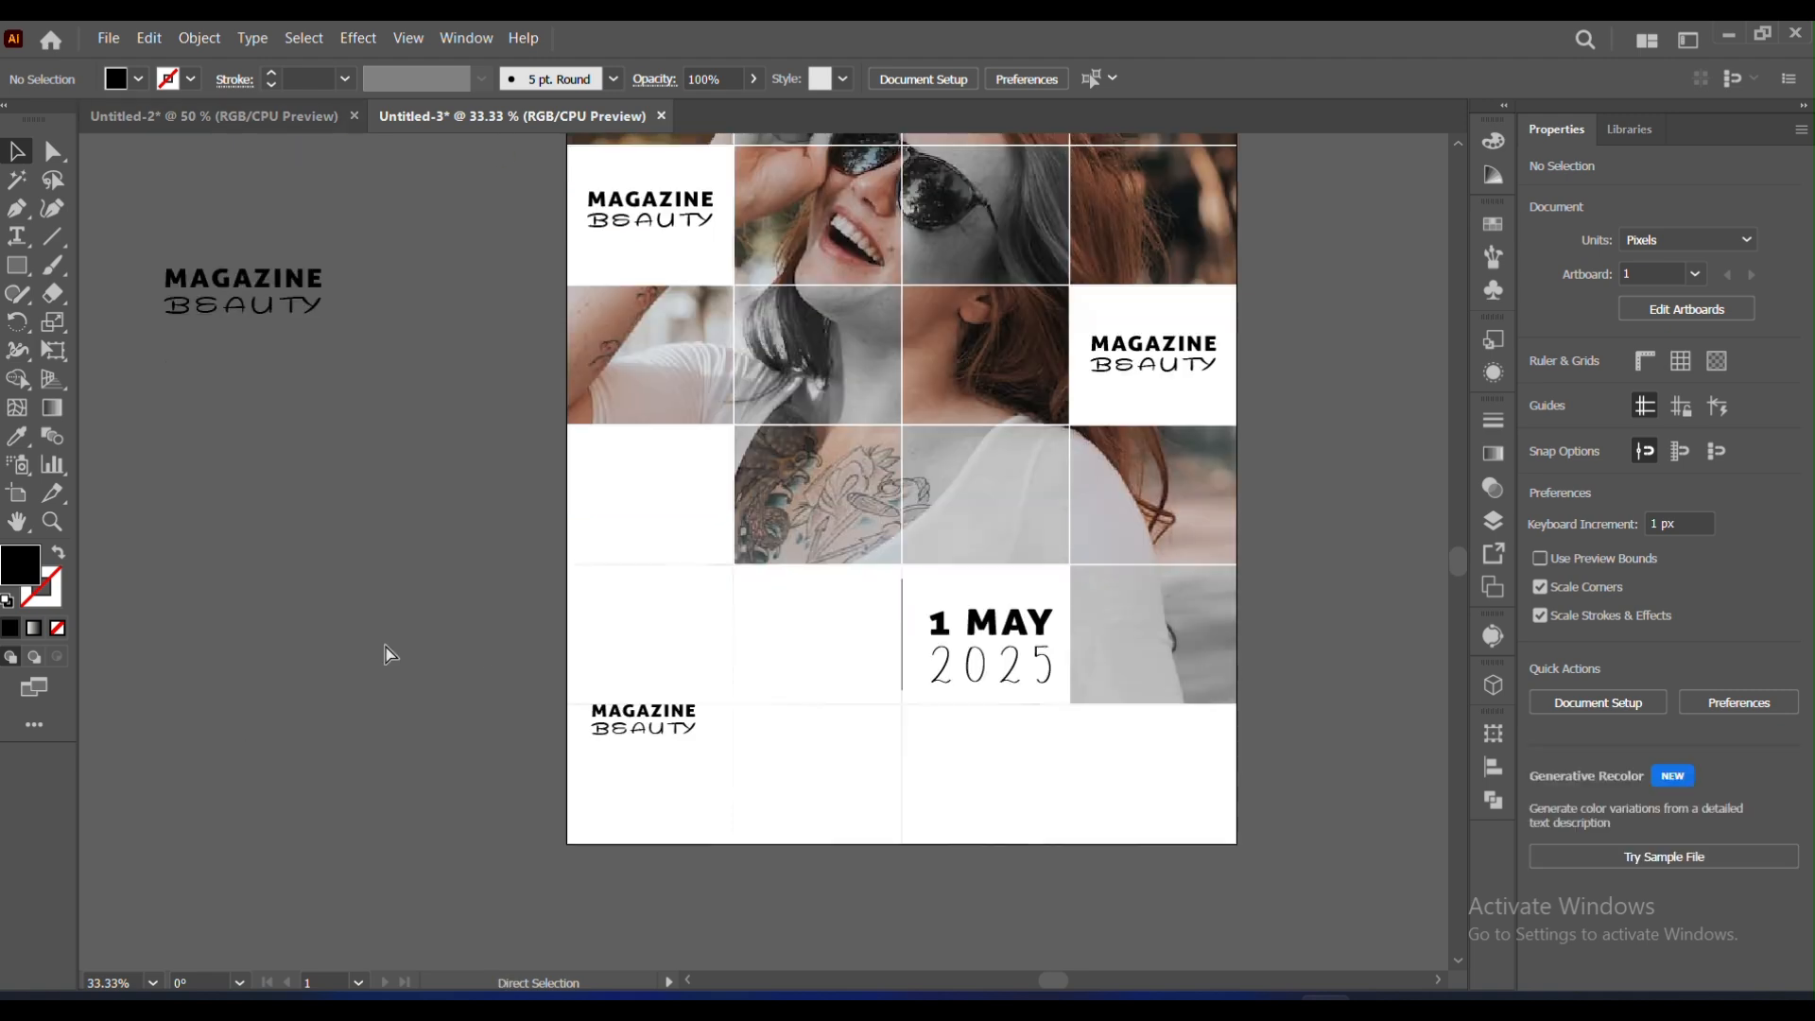
# Step: Place the "Discover the latest in beauty, style, and skincare" description below the MAGAZINE BEAUTY title in the bottom white row
pyautogui.moveTo(613, 568); pyautogui.dragTo(699, 705)
pyautogui.click(438, 723)
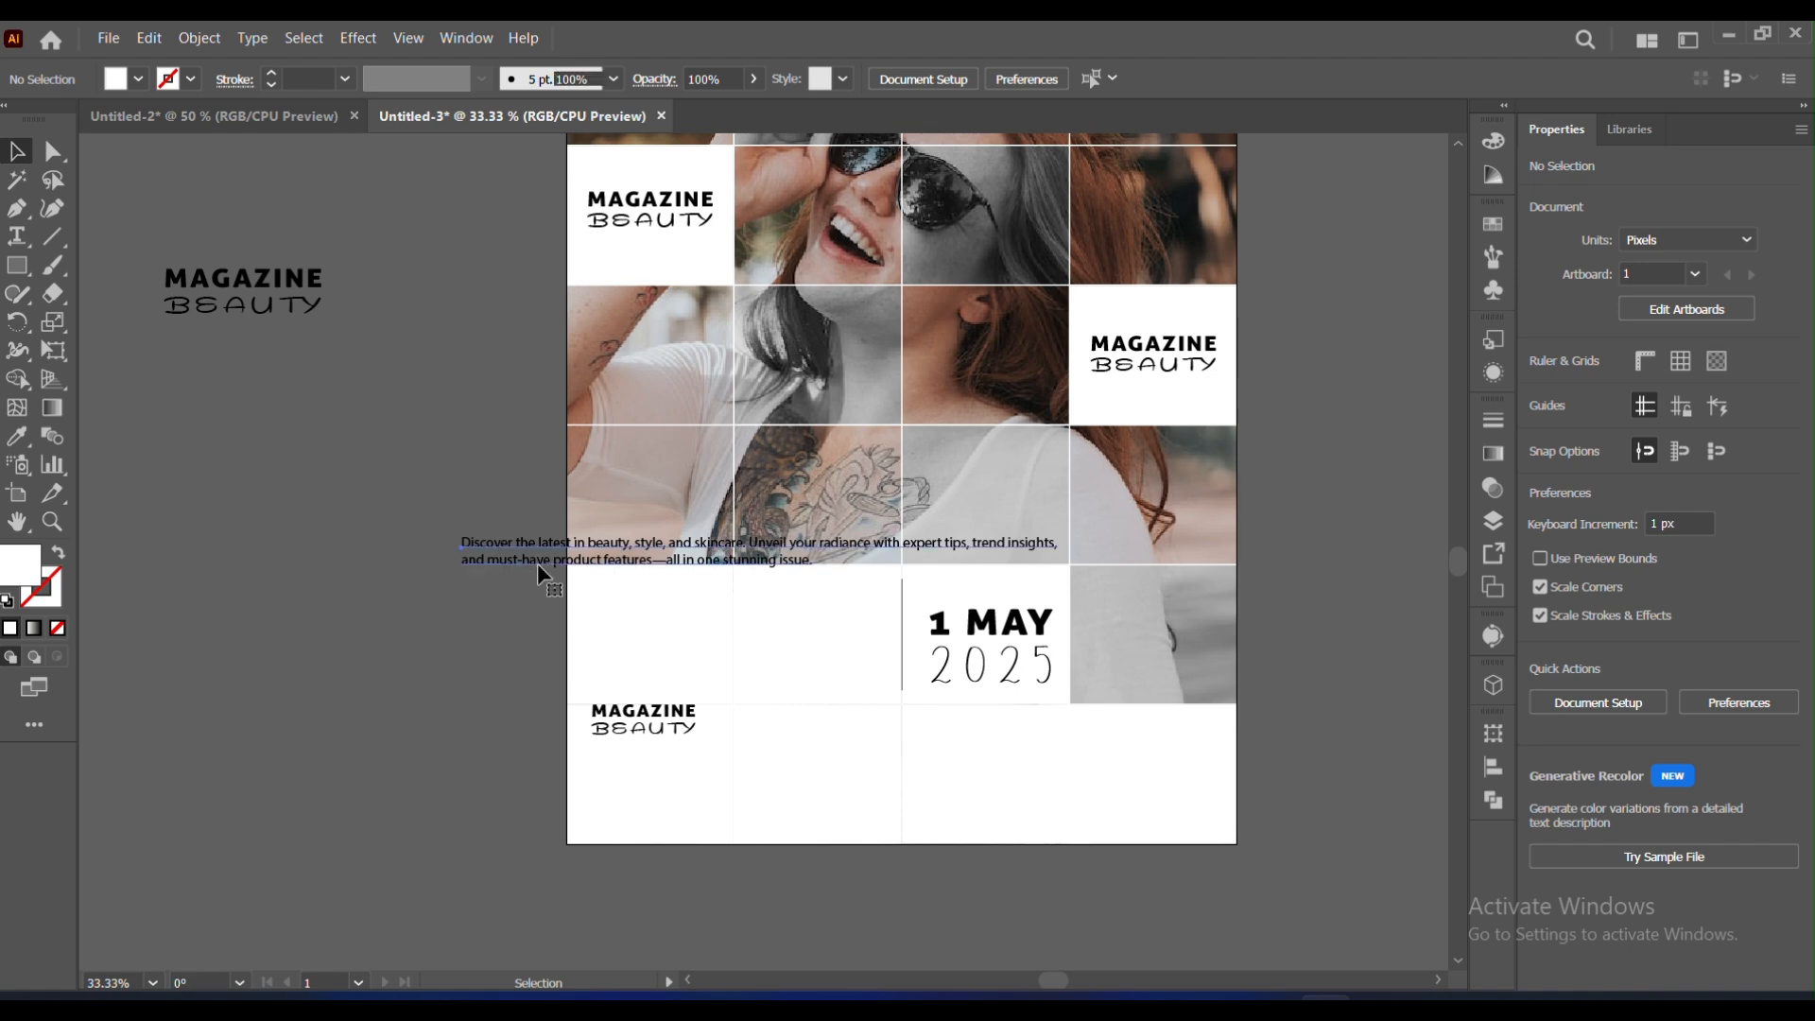
pyautogui.moveTo(537, 563); pyautogui.dragTo(671, 774)
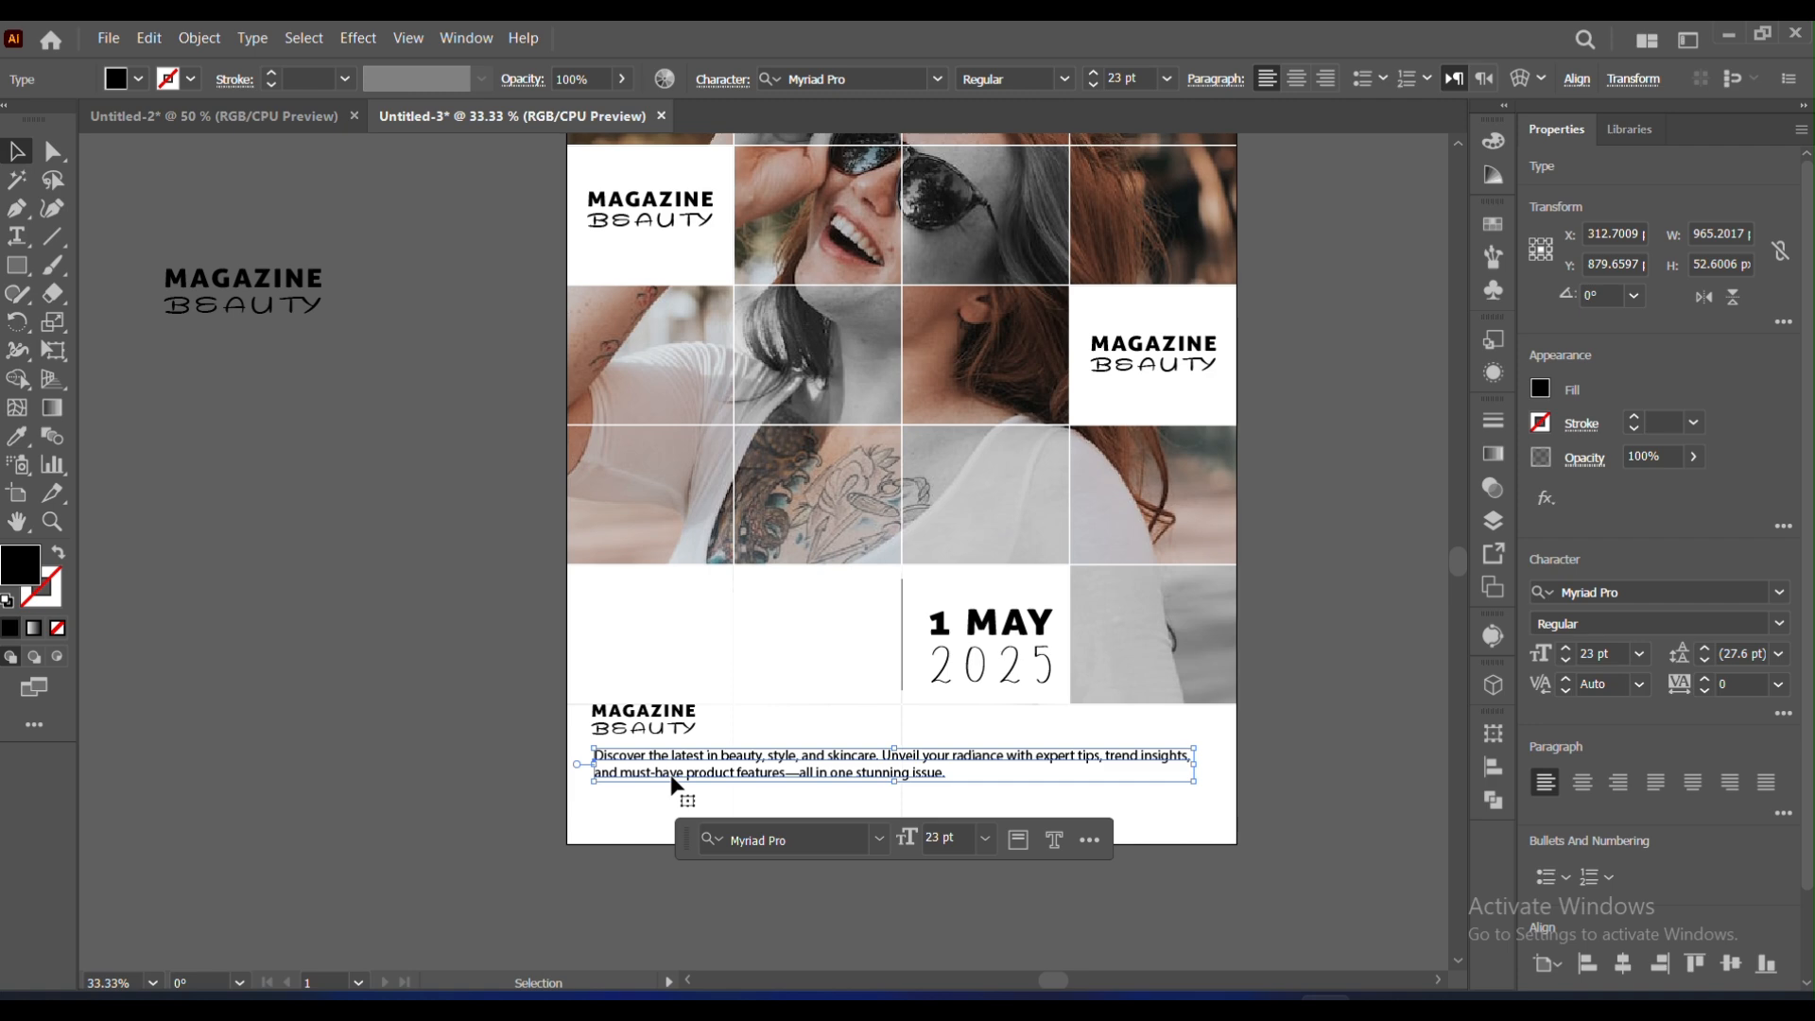
pyautogui.click(1155, 898)
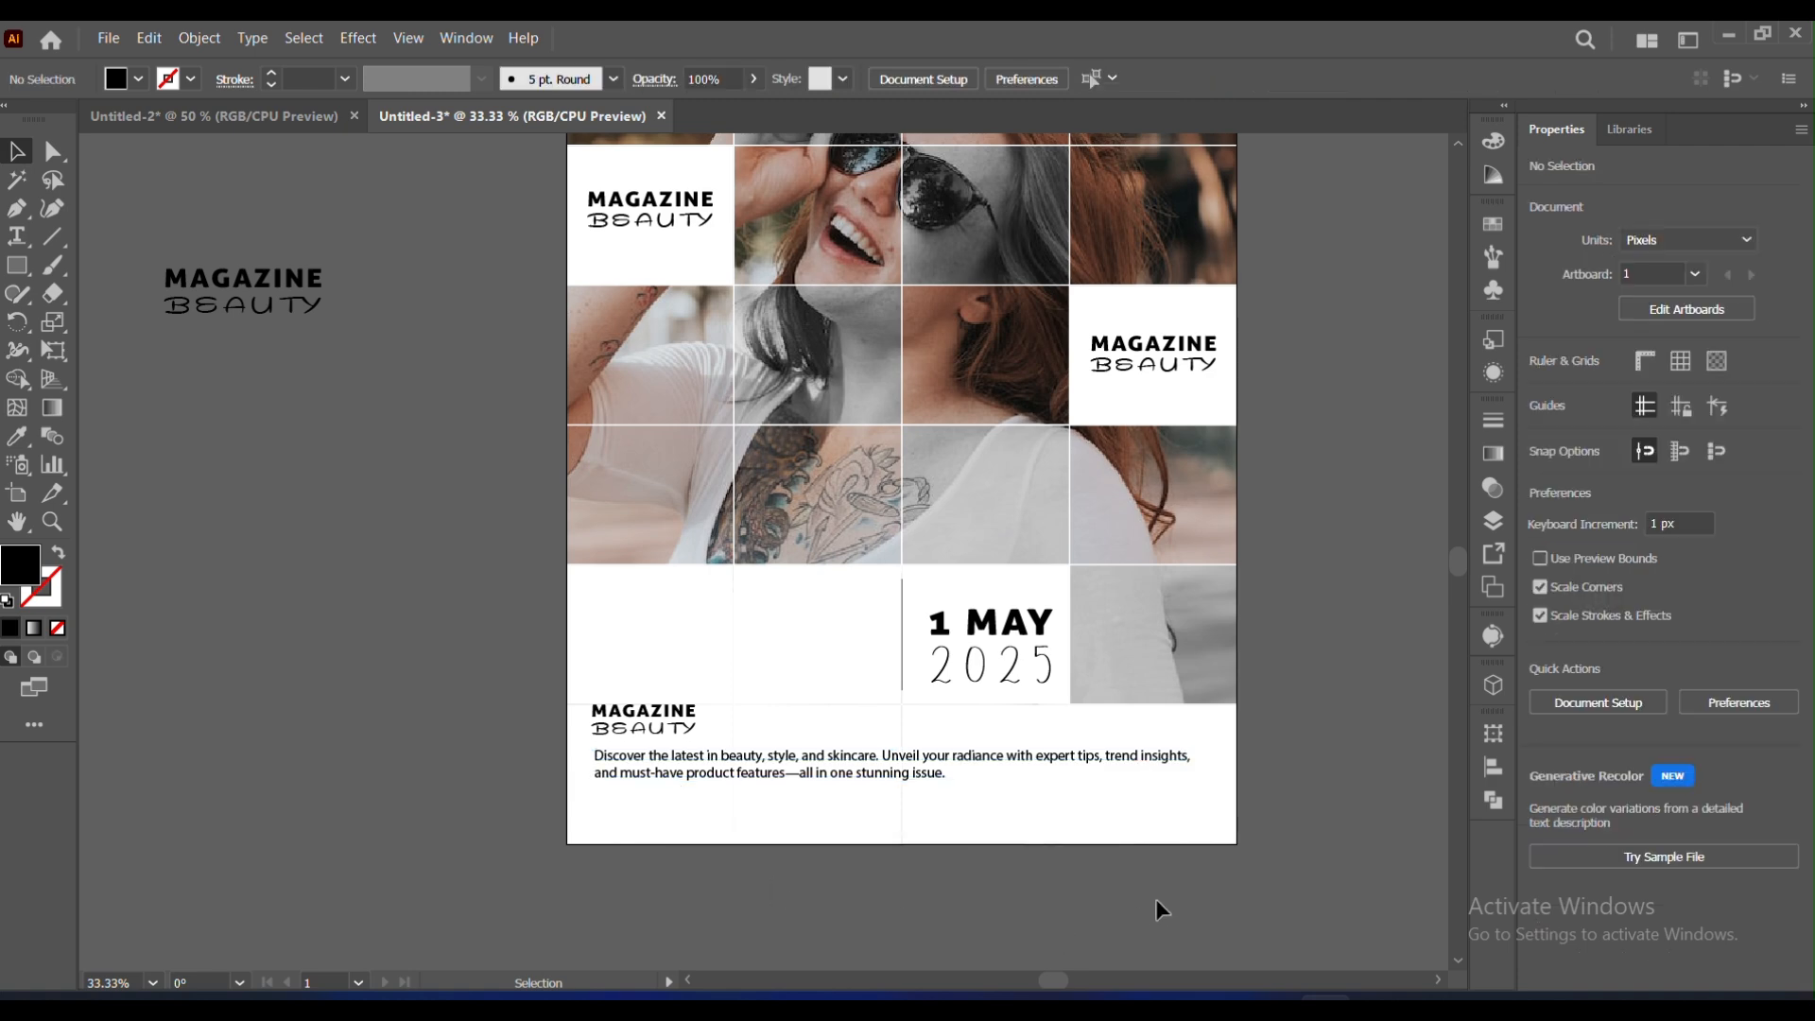
# Step: Paste the social media icon group, align it under the description text at the artboard's lower edge and scale it down slightly
pyautogui.scroll(2, 1155, 907)
pyautogui.hotkey('ctrl', 'v')
pyautogui.moveTo(749, 560); pyautogui.dragTo(641, 905)
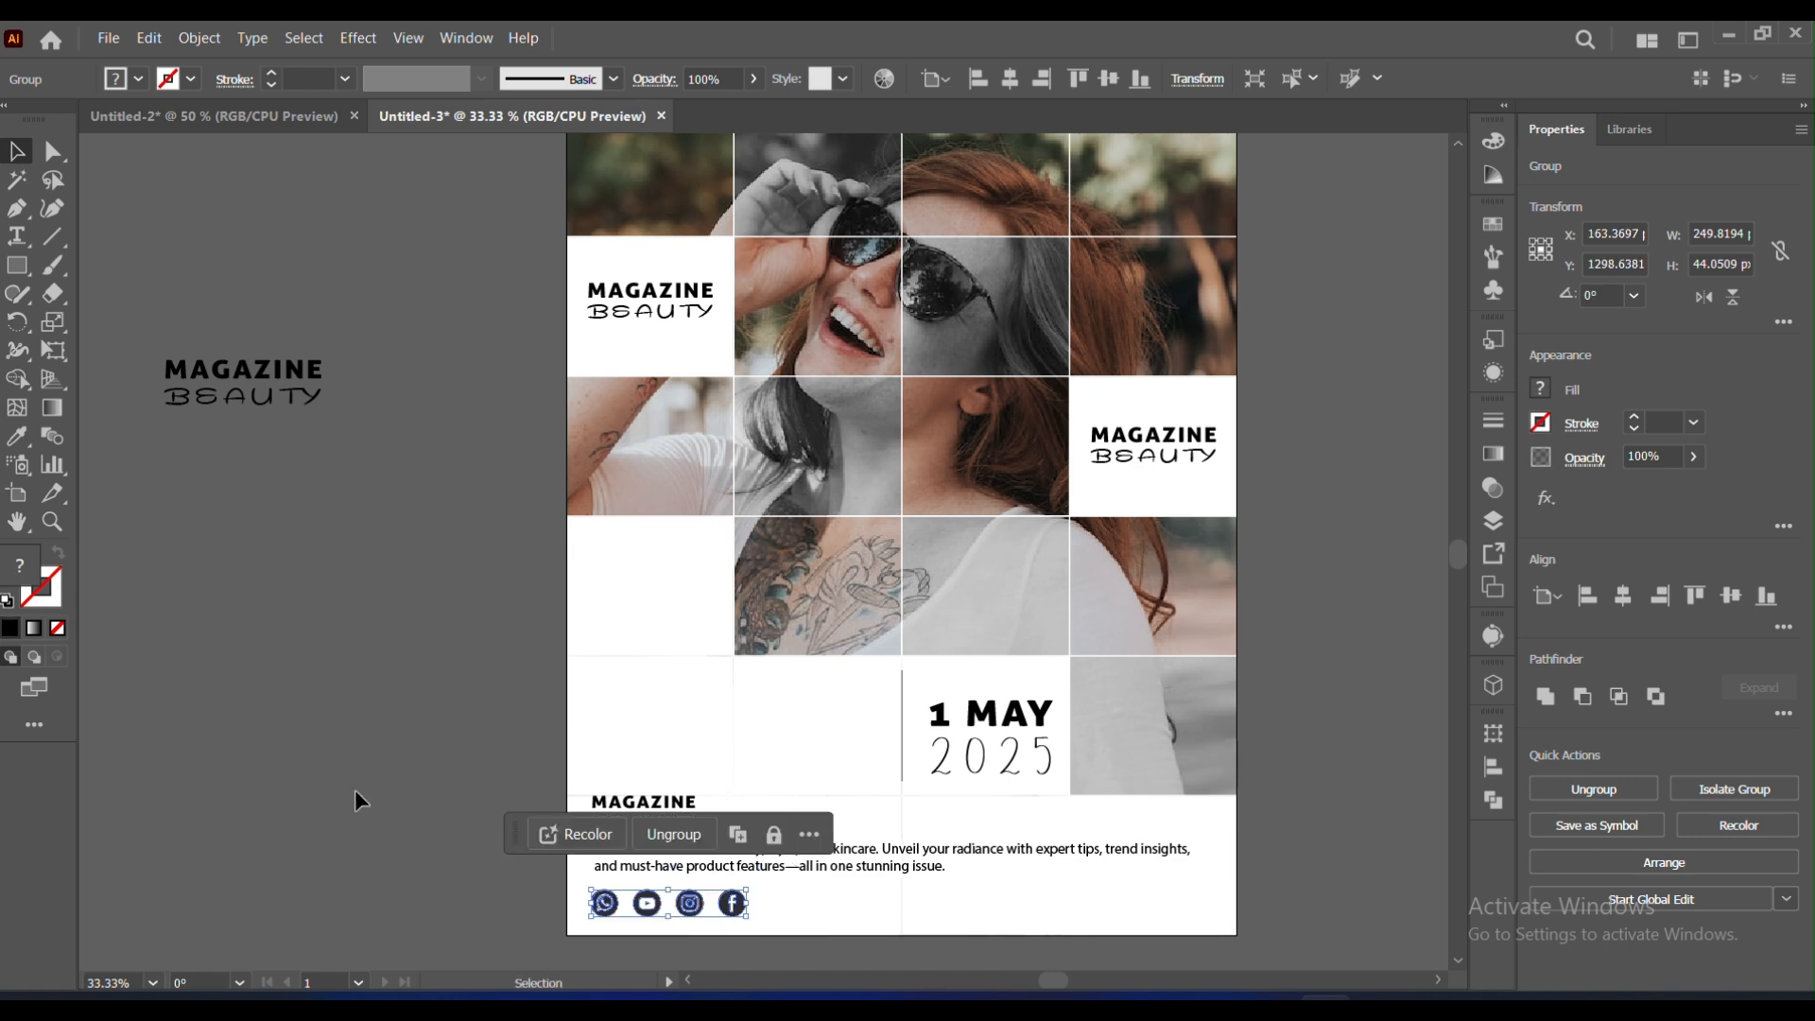
pyautogui.click(354, 788)
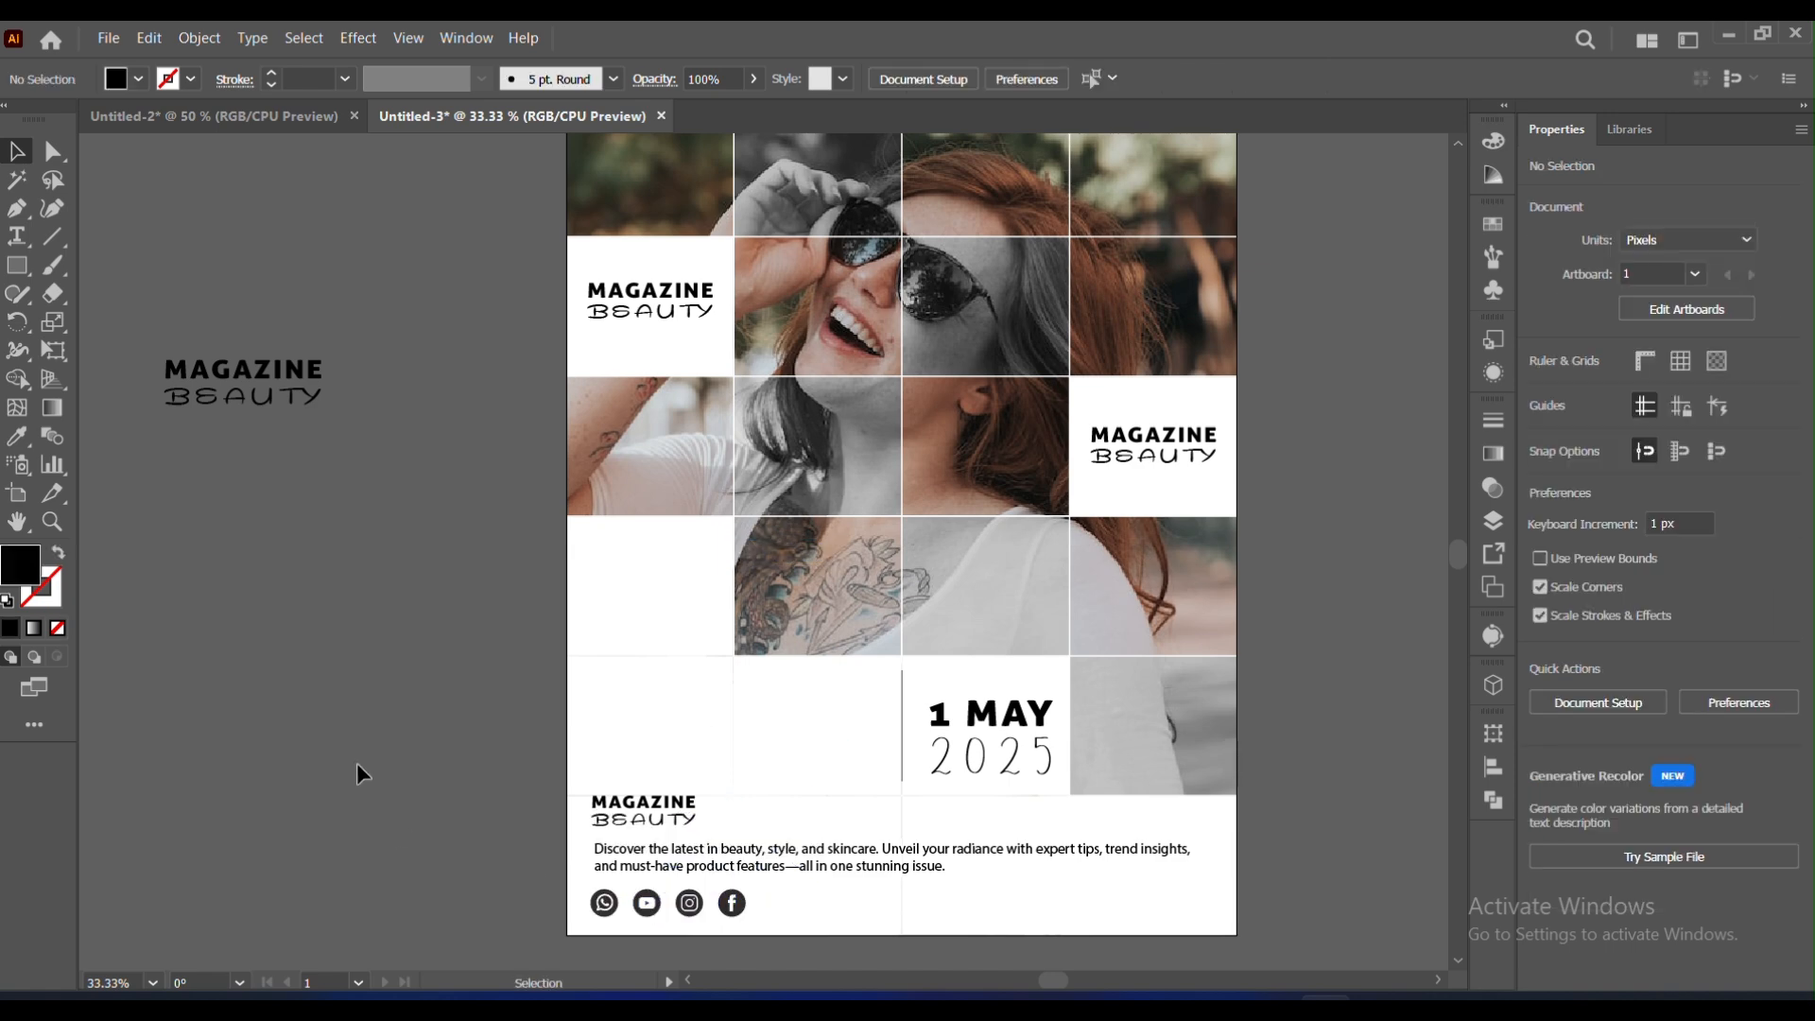
pyautogui.click(731, 903)
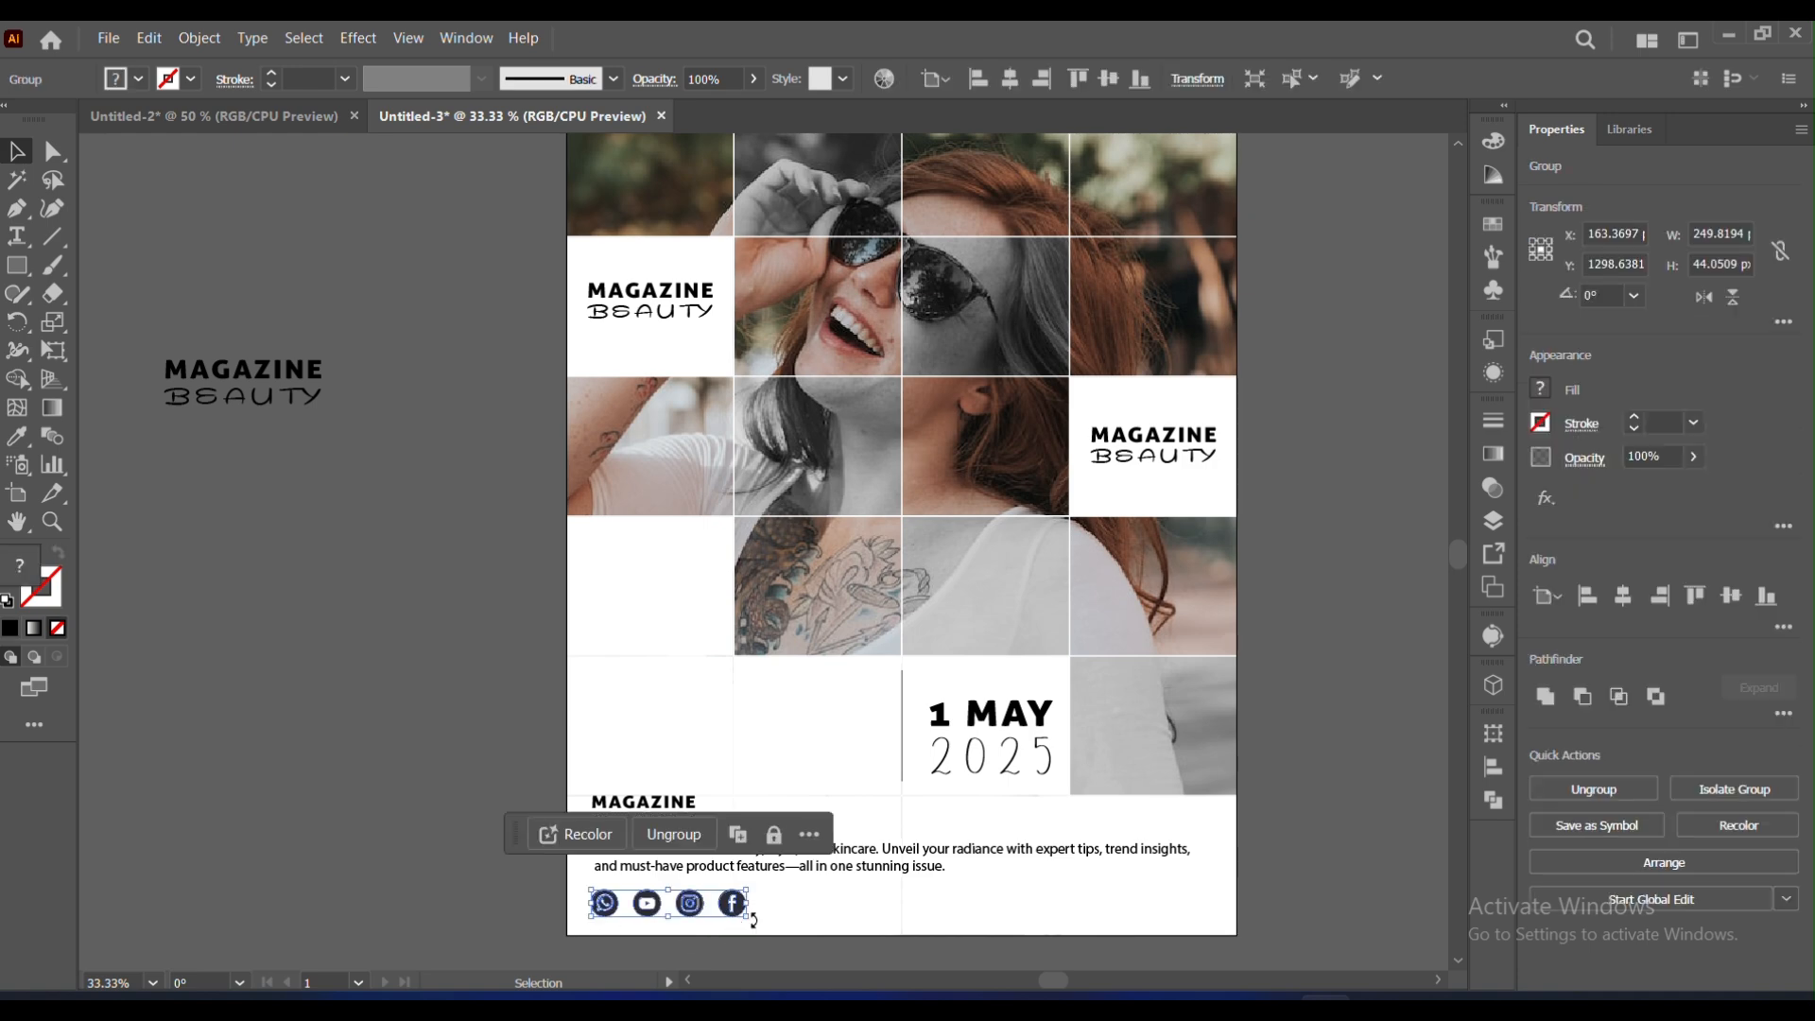
pyautogui.moveTo(746, 921); pyautogui.dragTo(737, 915)
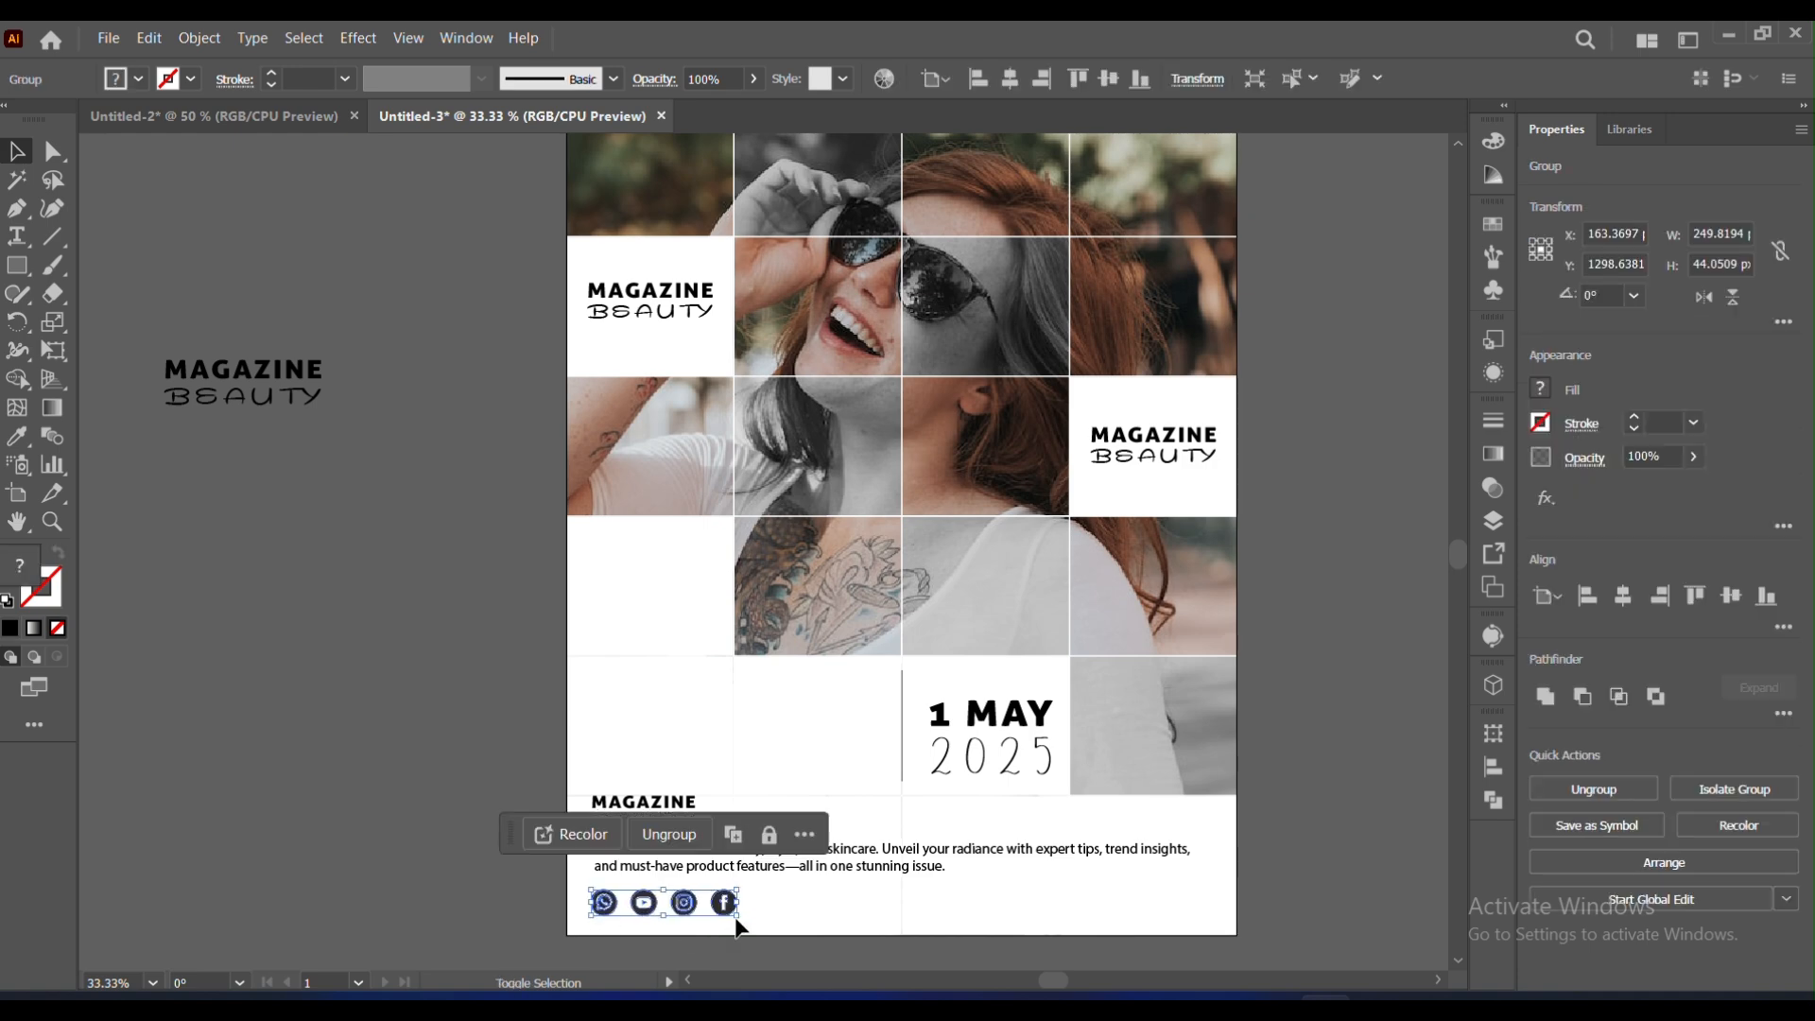
pyautogui.click(395, 822)
# Step: Draw a square of about 38 px on the empty canvas beside the artboard and fill it with orange
pyautogui.scroll(3, 488, 752)
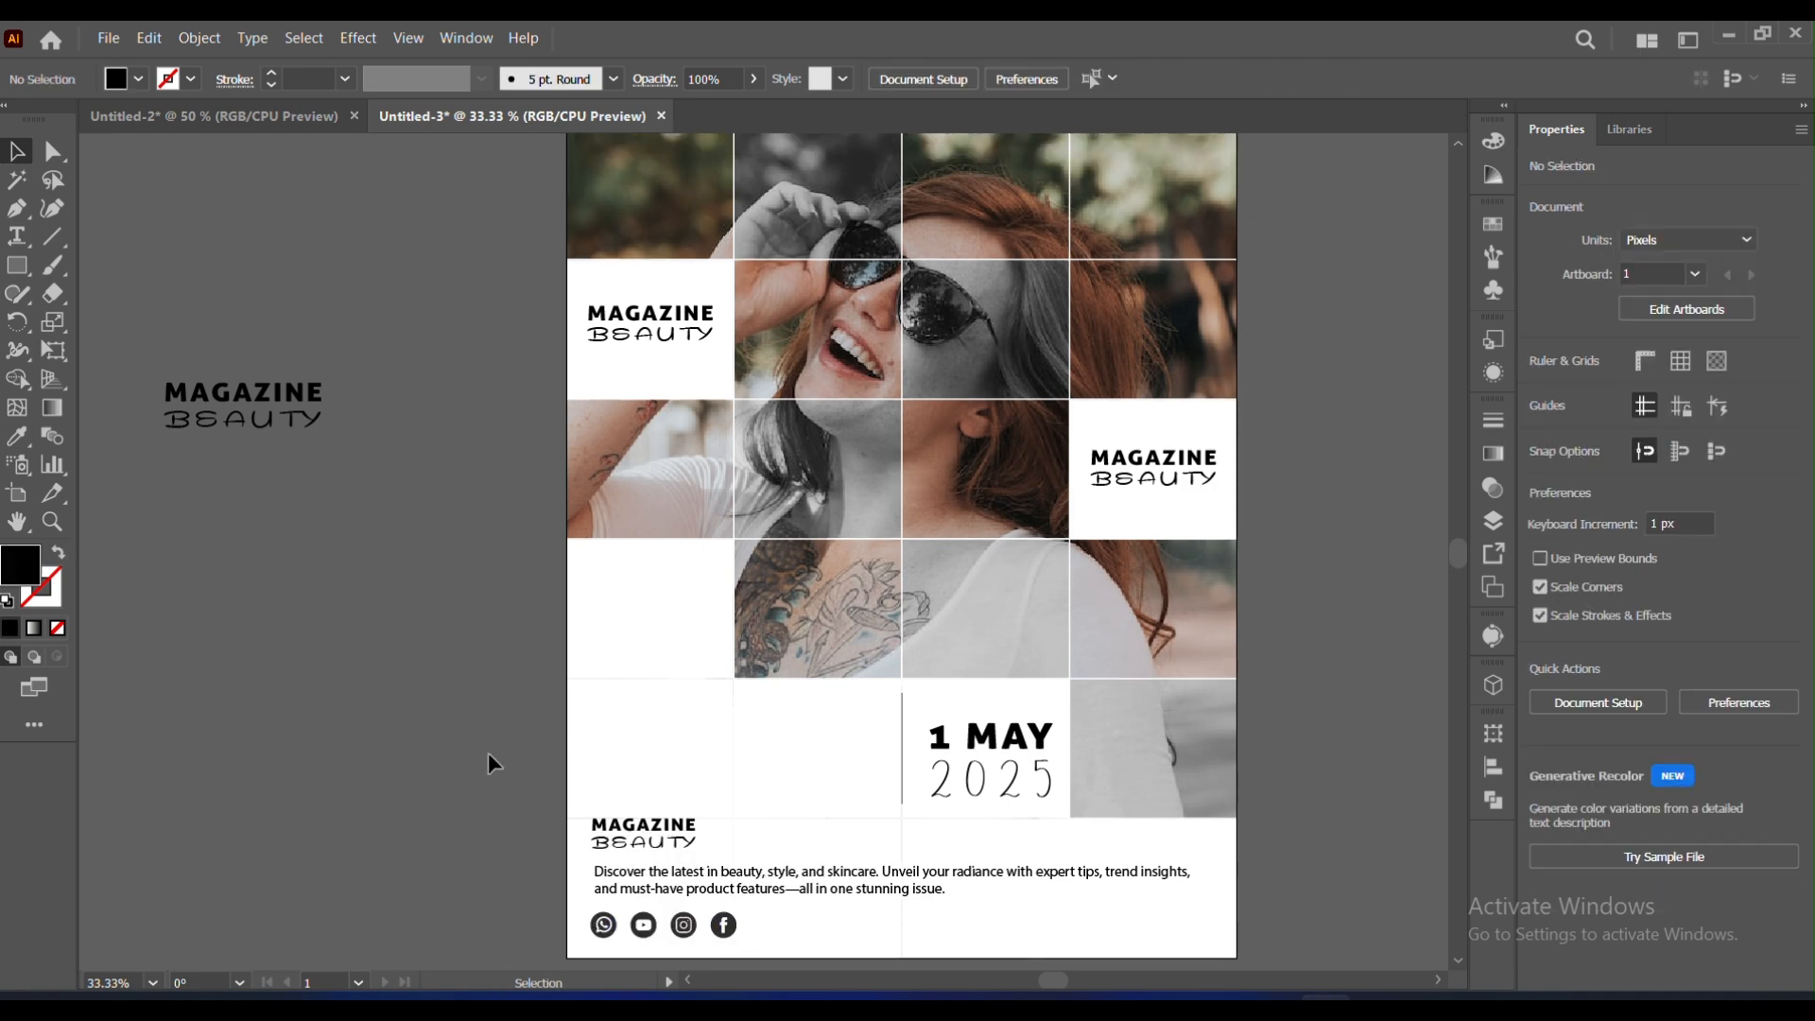
pyautogui.click(17, 266)
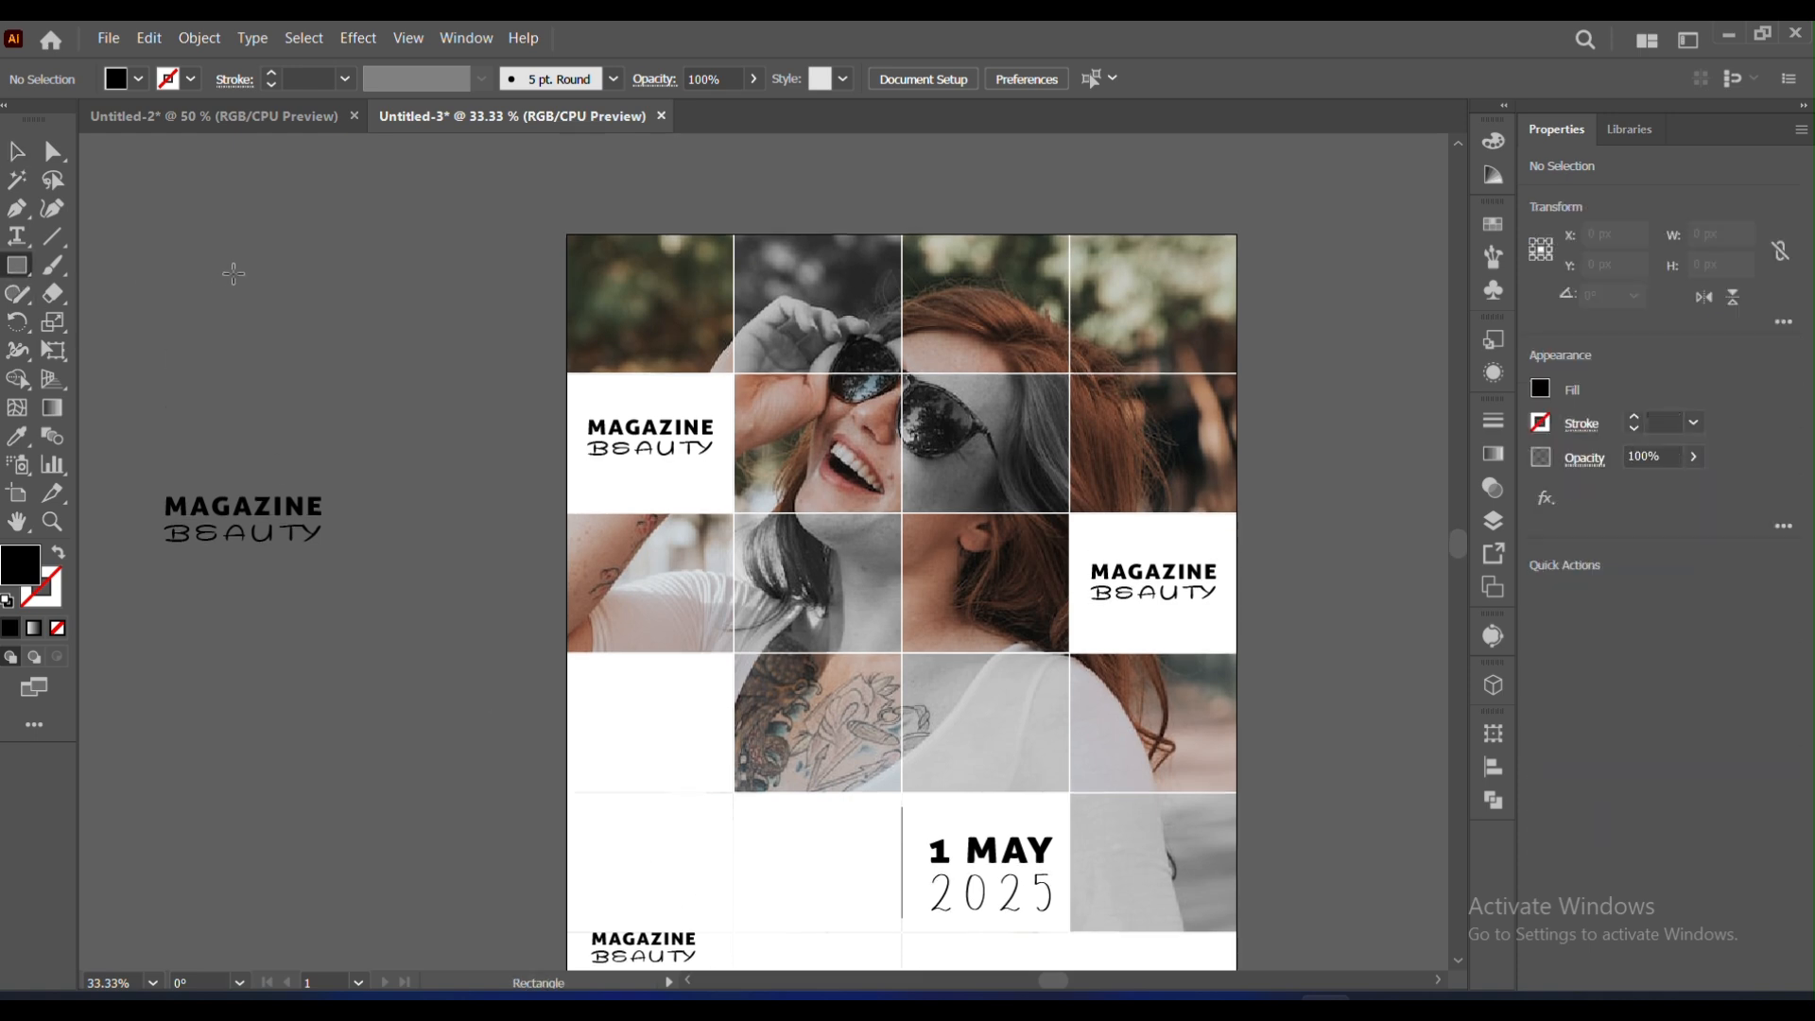
pyautogui.moveTo(257, 293); pyautogui.dragTo(258, 295)
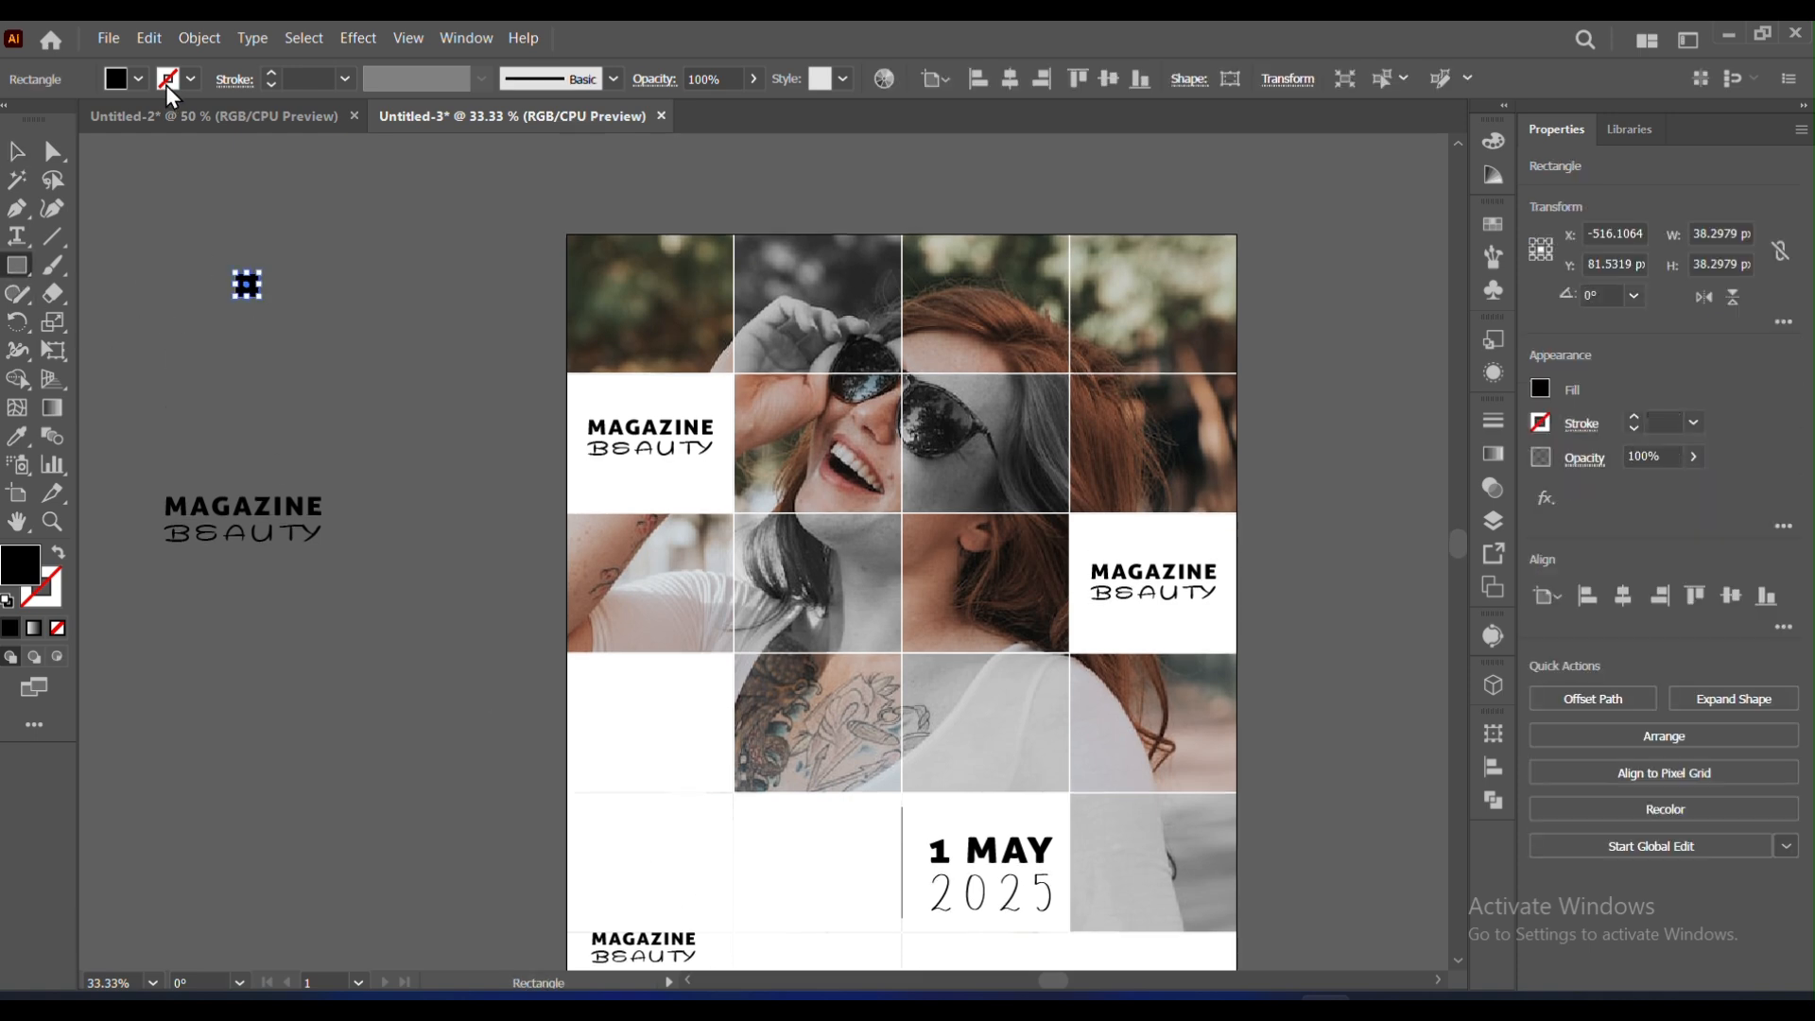
pyautogui.click(138, 79)
pyautogui.click(224, 120)
pyautogui.click(365, 330)
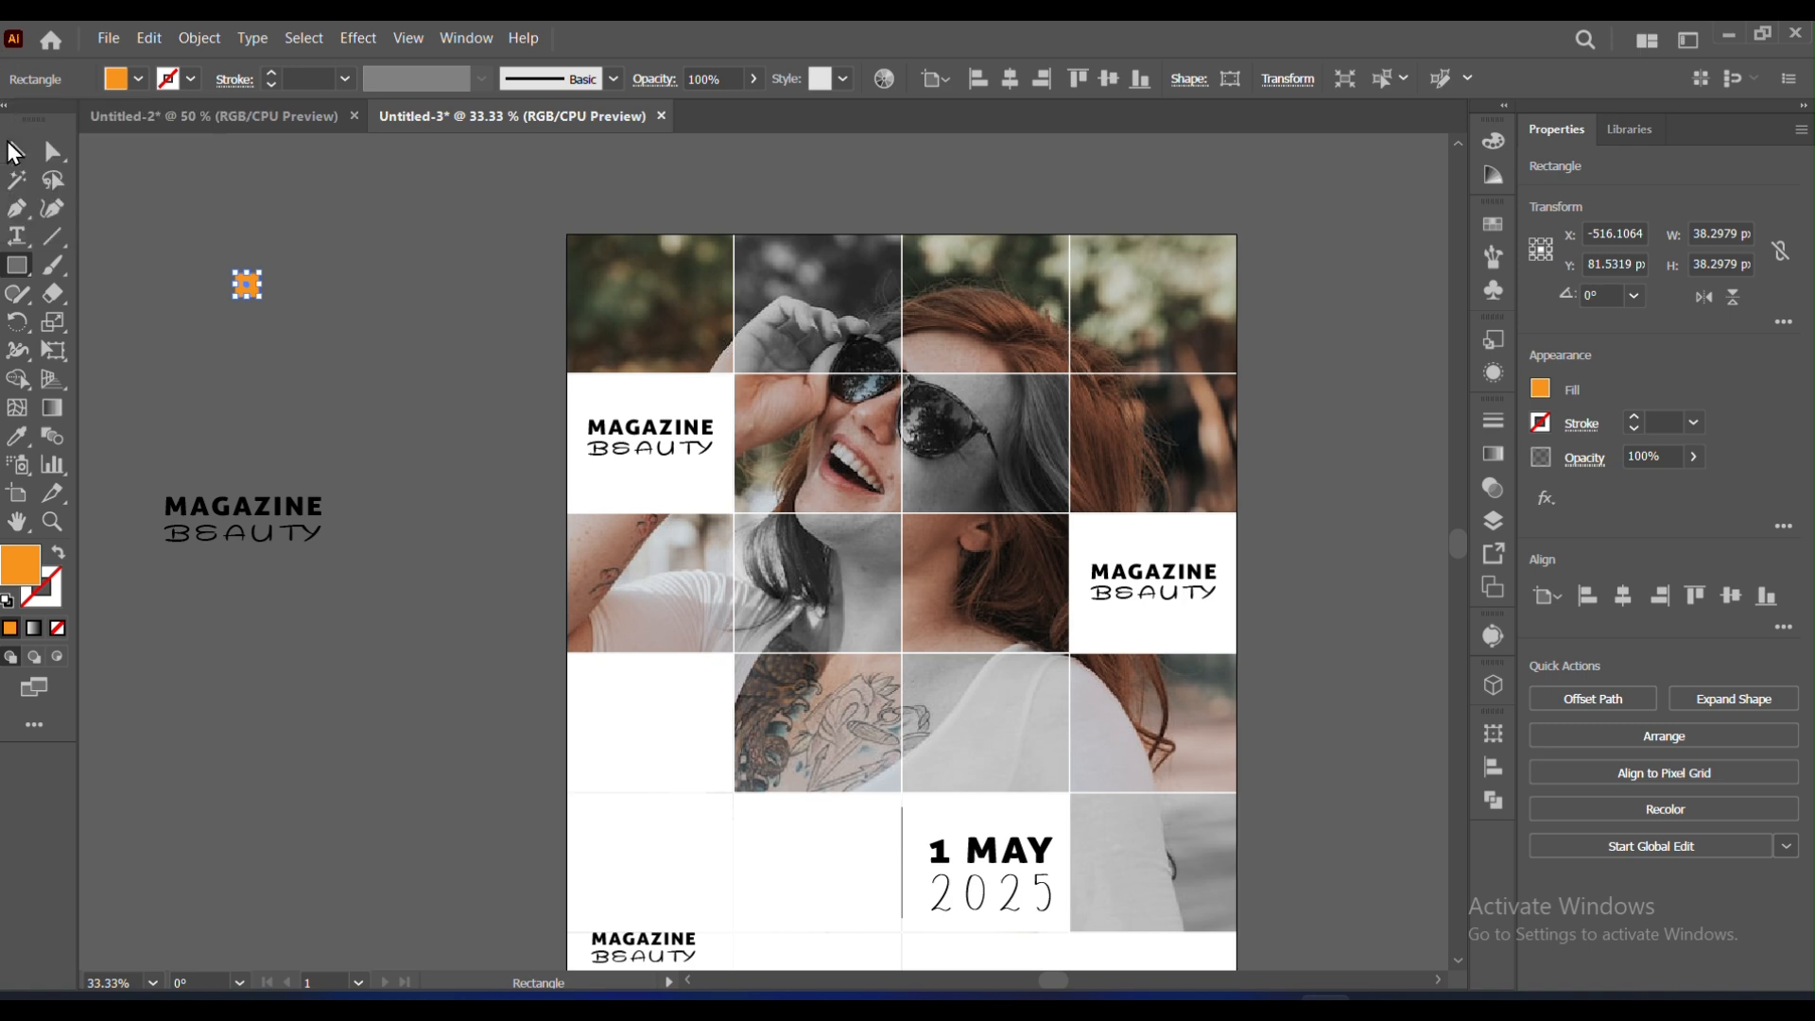
pyautogui.click(13, 147)
pyautogui.click(142, 165)
# Step: Move the orange square into the lower outer corner of the desaturated tile in the fifth row's fourth column
pyautogui.moveTo(247, 283); pyautogui.dragTo(1205, 909)
pyautogui.scroll(-5, 1251, 850)
pyautogui.hscroll(4, 1251, 850)
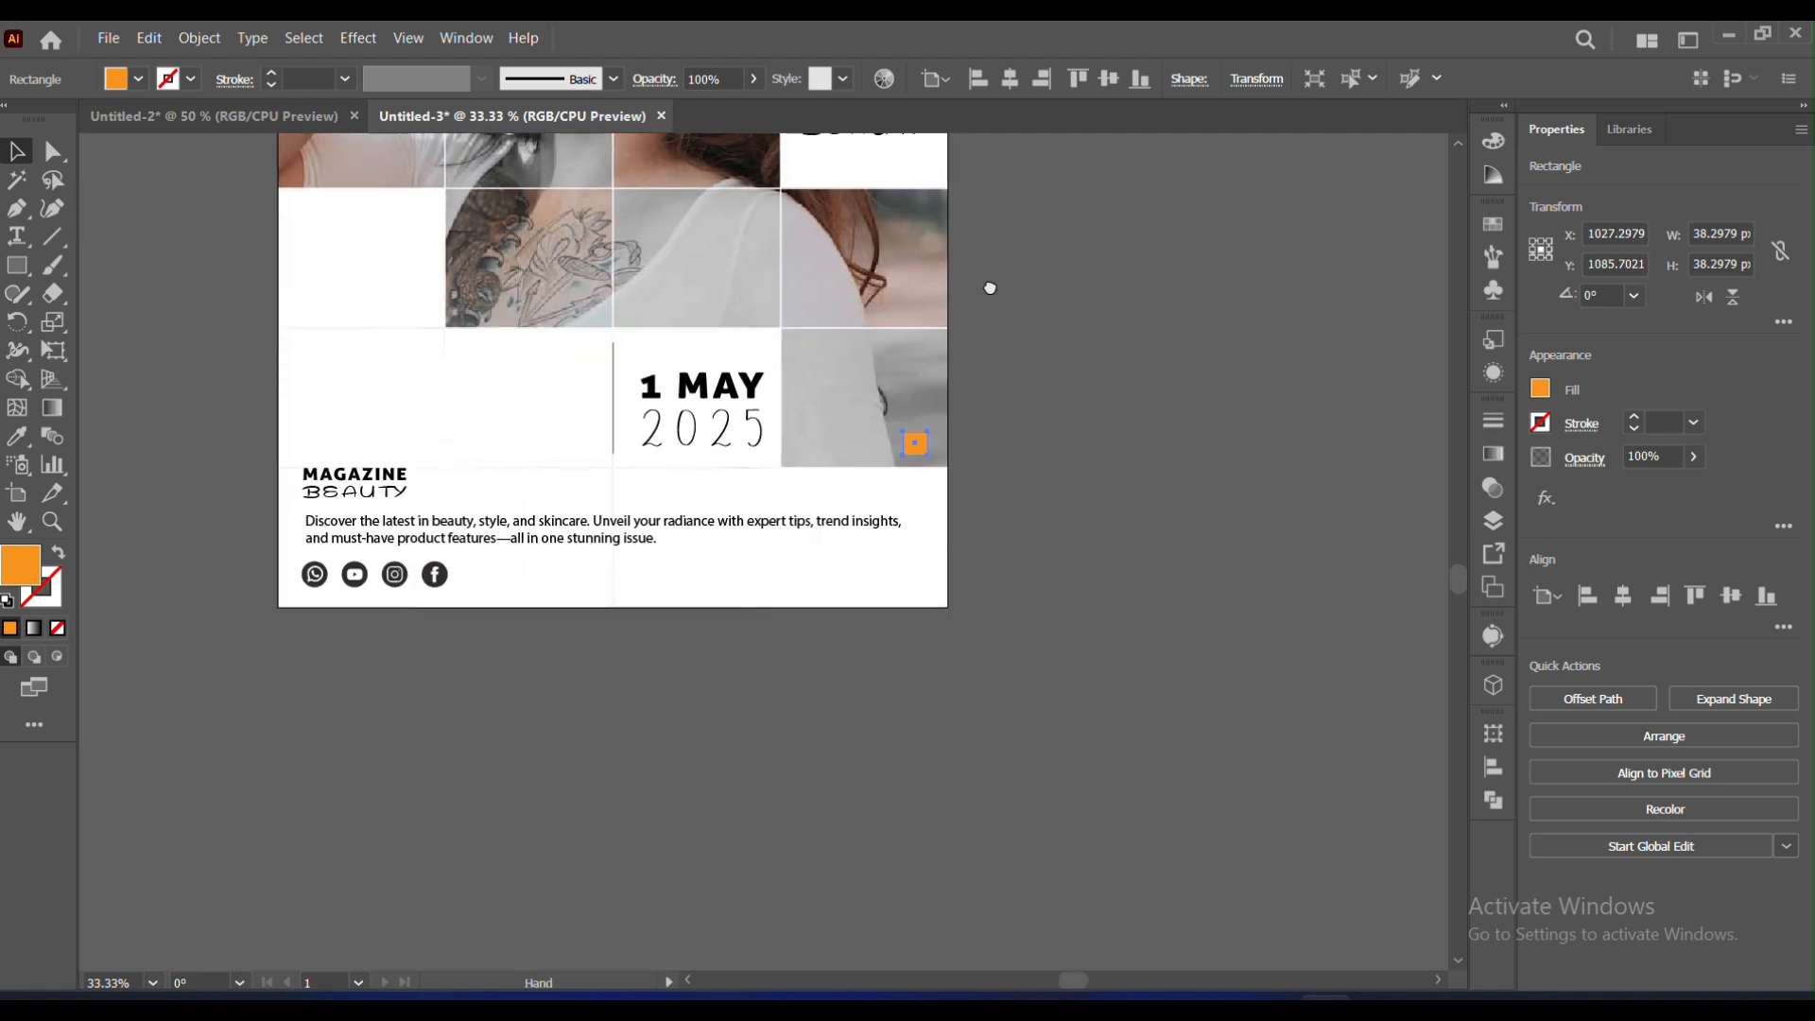
pyautogui.click(1068, 490)
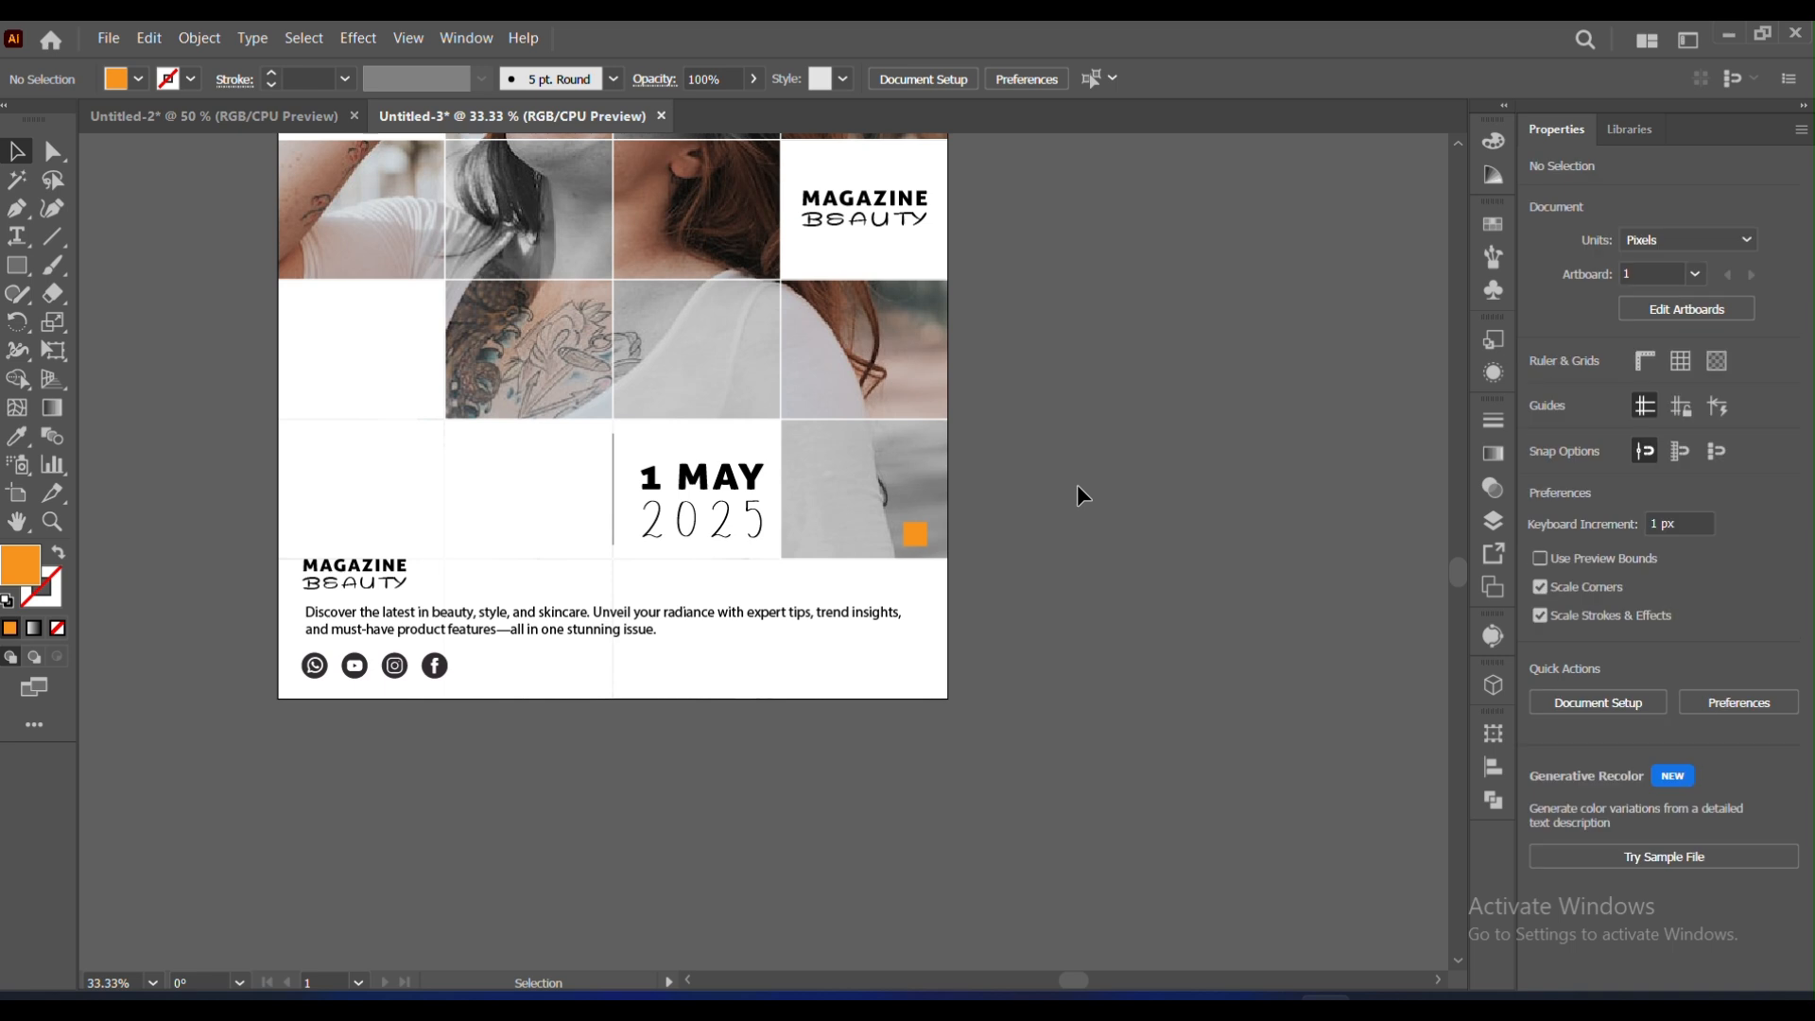
pyautogui.moveTo(915, 534); pyautogui.dragTo(919, 532)
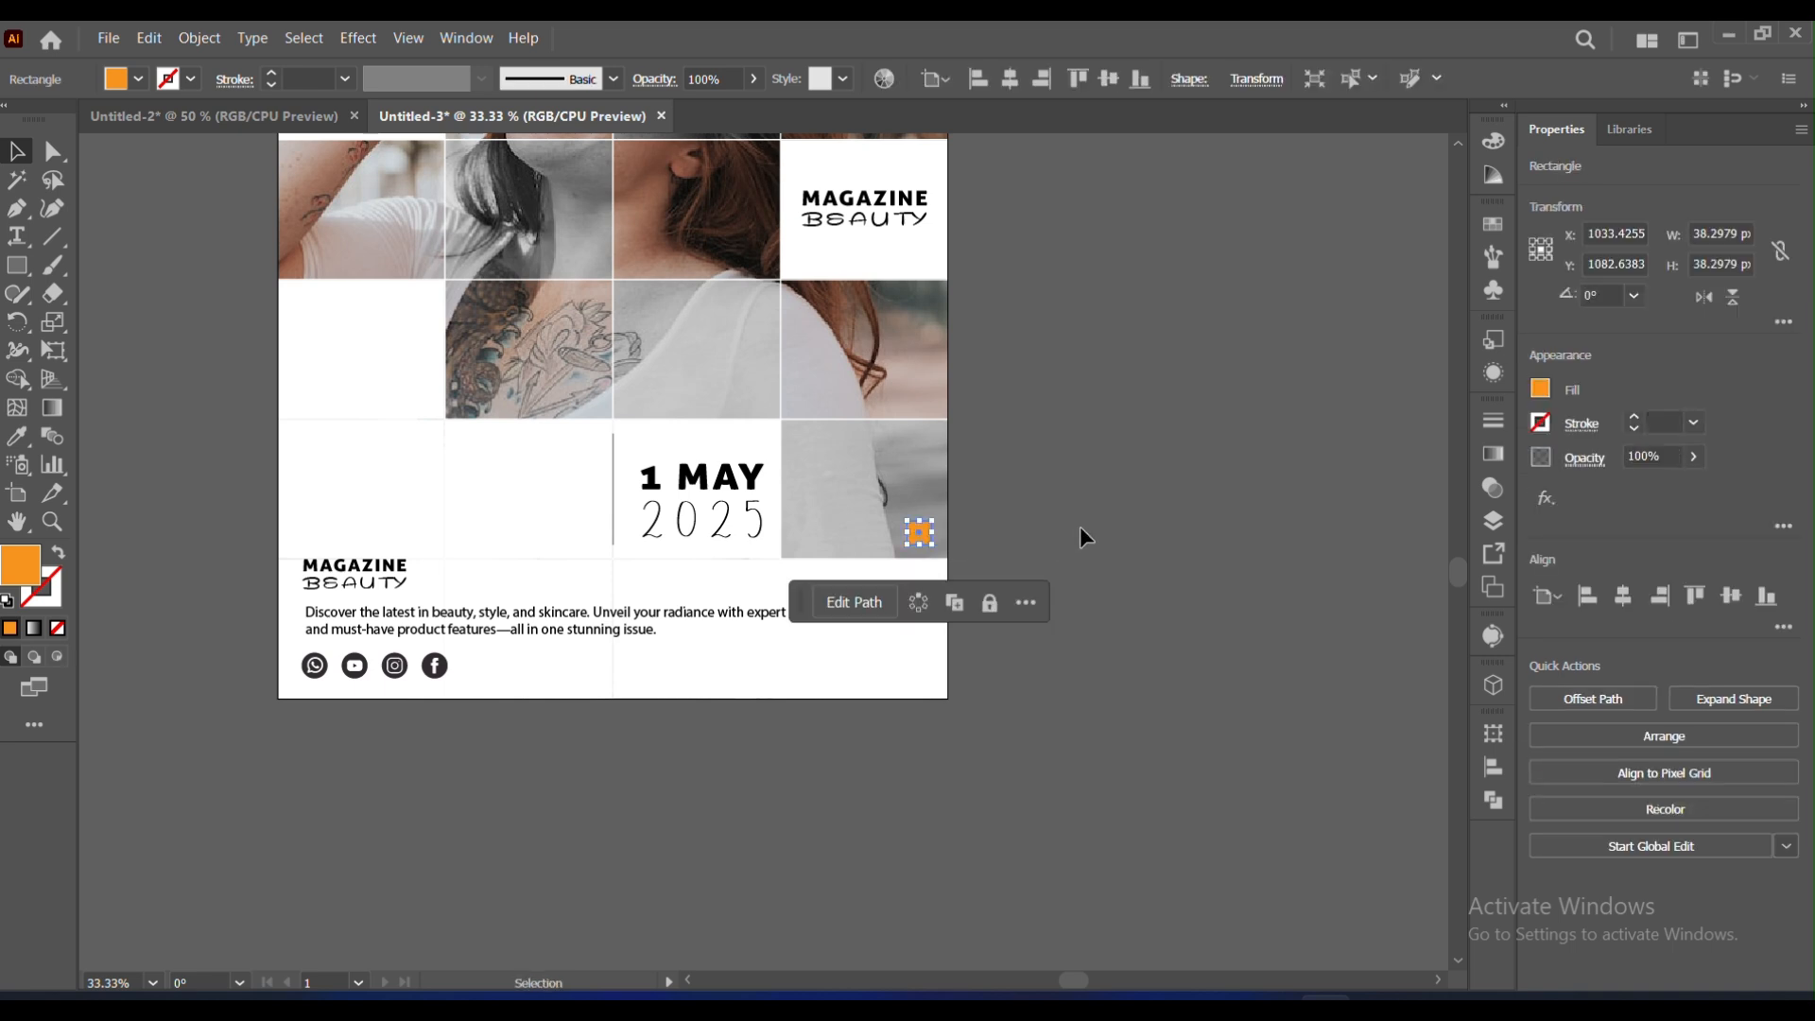
pyautogui.click(1079, 525)
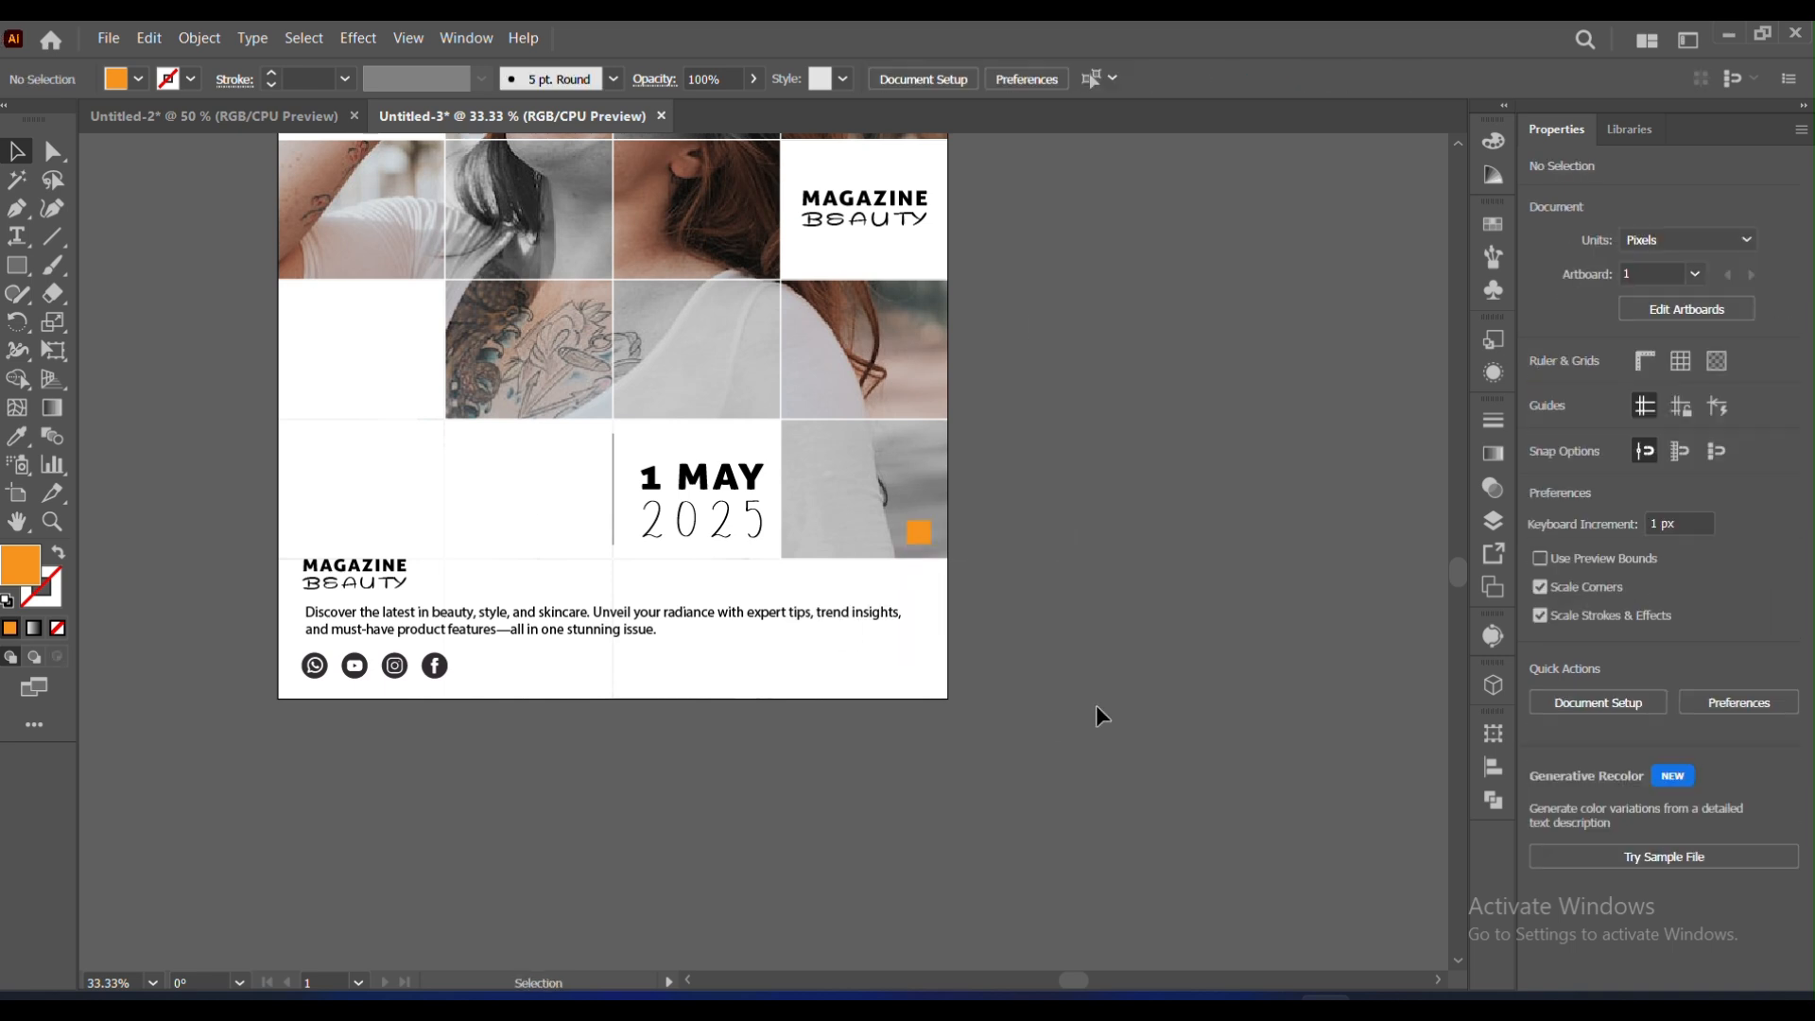
# Step: Delete the spare MAGAZINE BEAUTY title group lying on the empty canvas beside the artboard
pyautogui.click(163, 981)
pyautogui.click(185, 953)
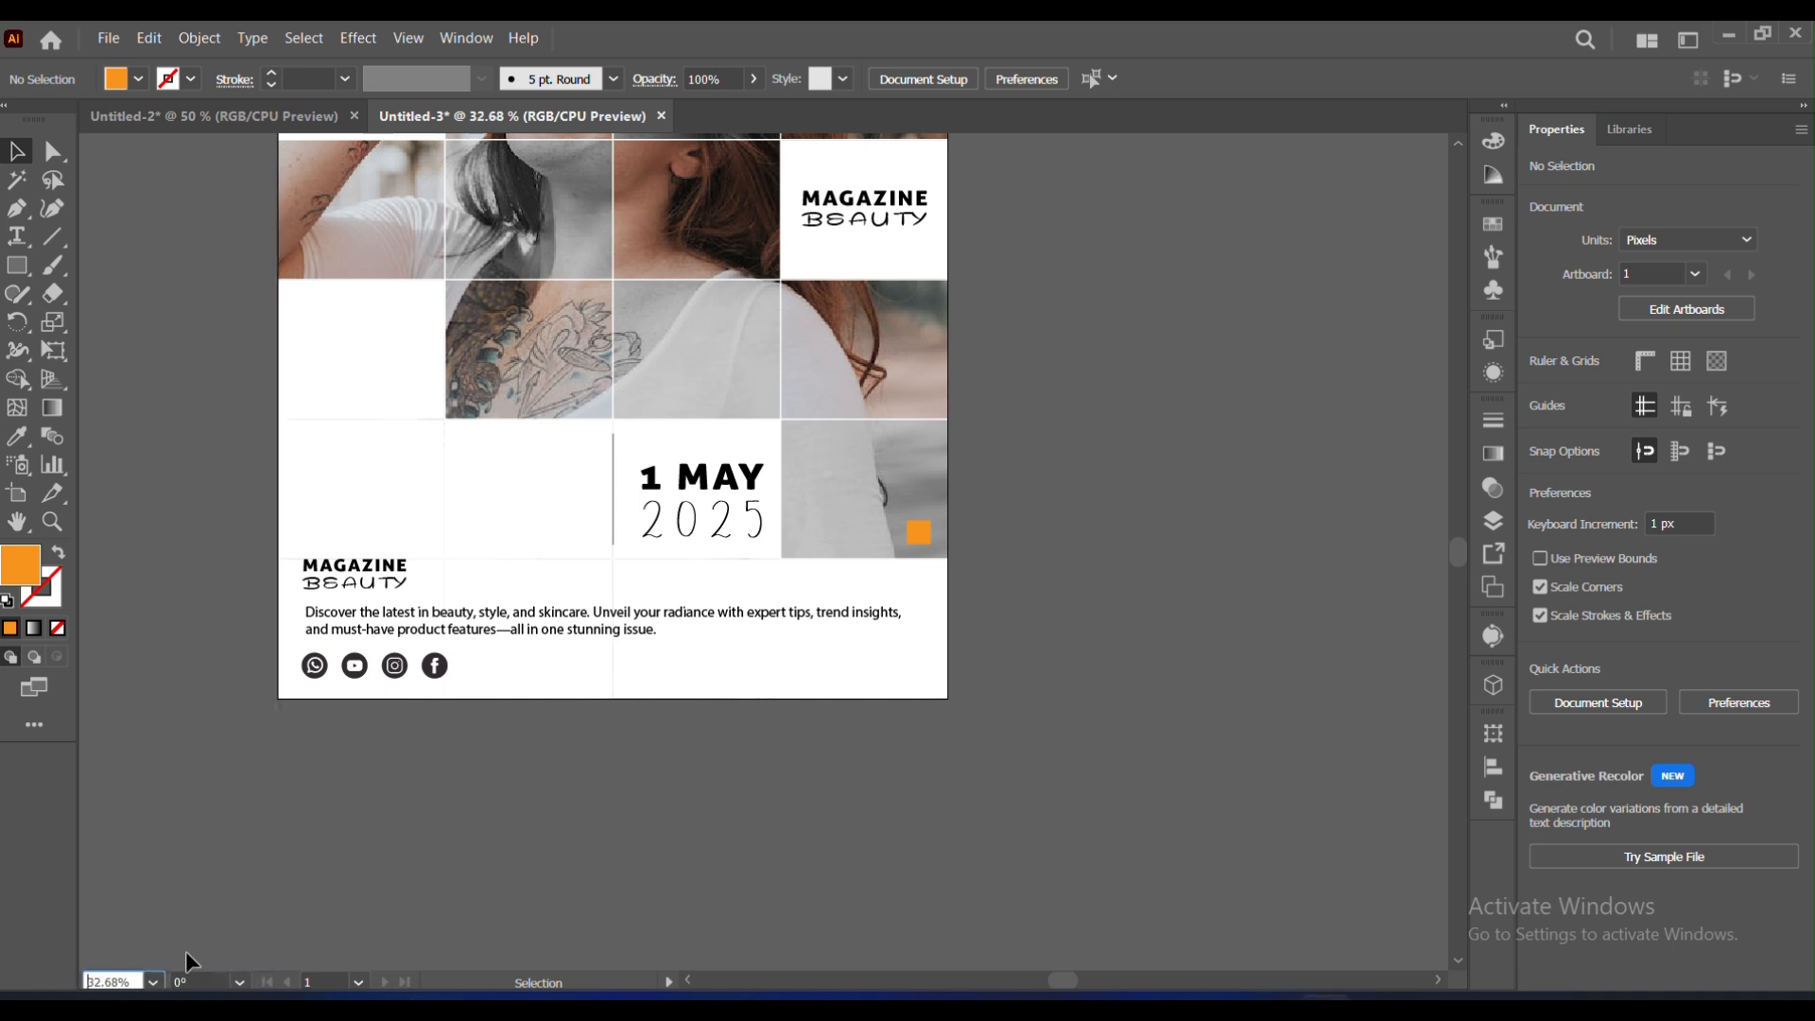
pyautogui.scroll(1, 271, 672)
pyautogui.scroll(-2, 269, 672)
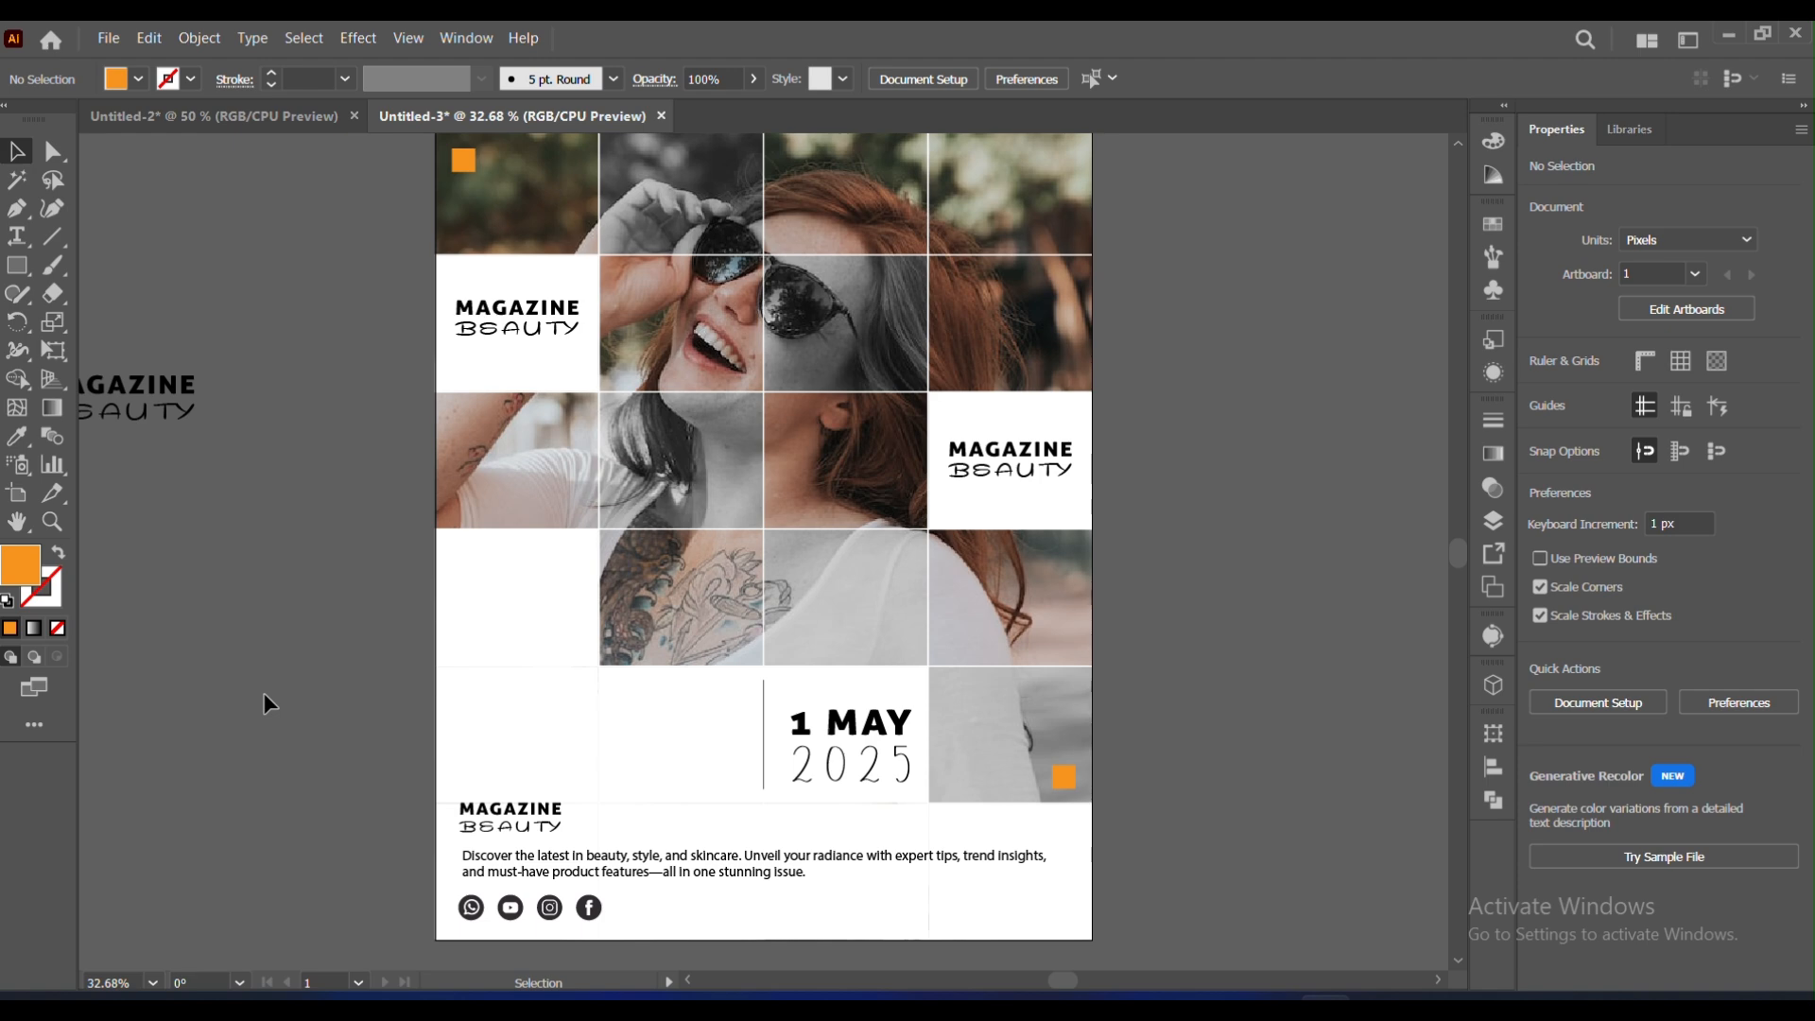
pyautogui.scroll(2, 264, 694)
pyautogui.moveTo(209, 330); pyautogui.dragTo(184, 514)
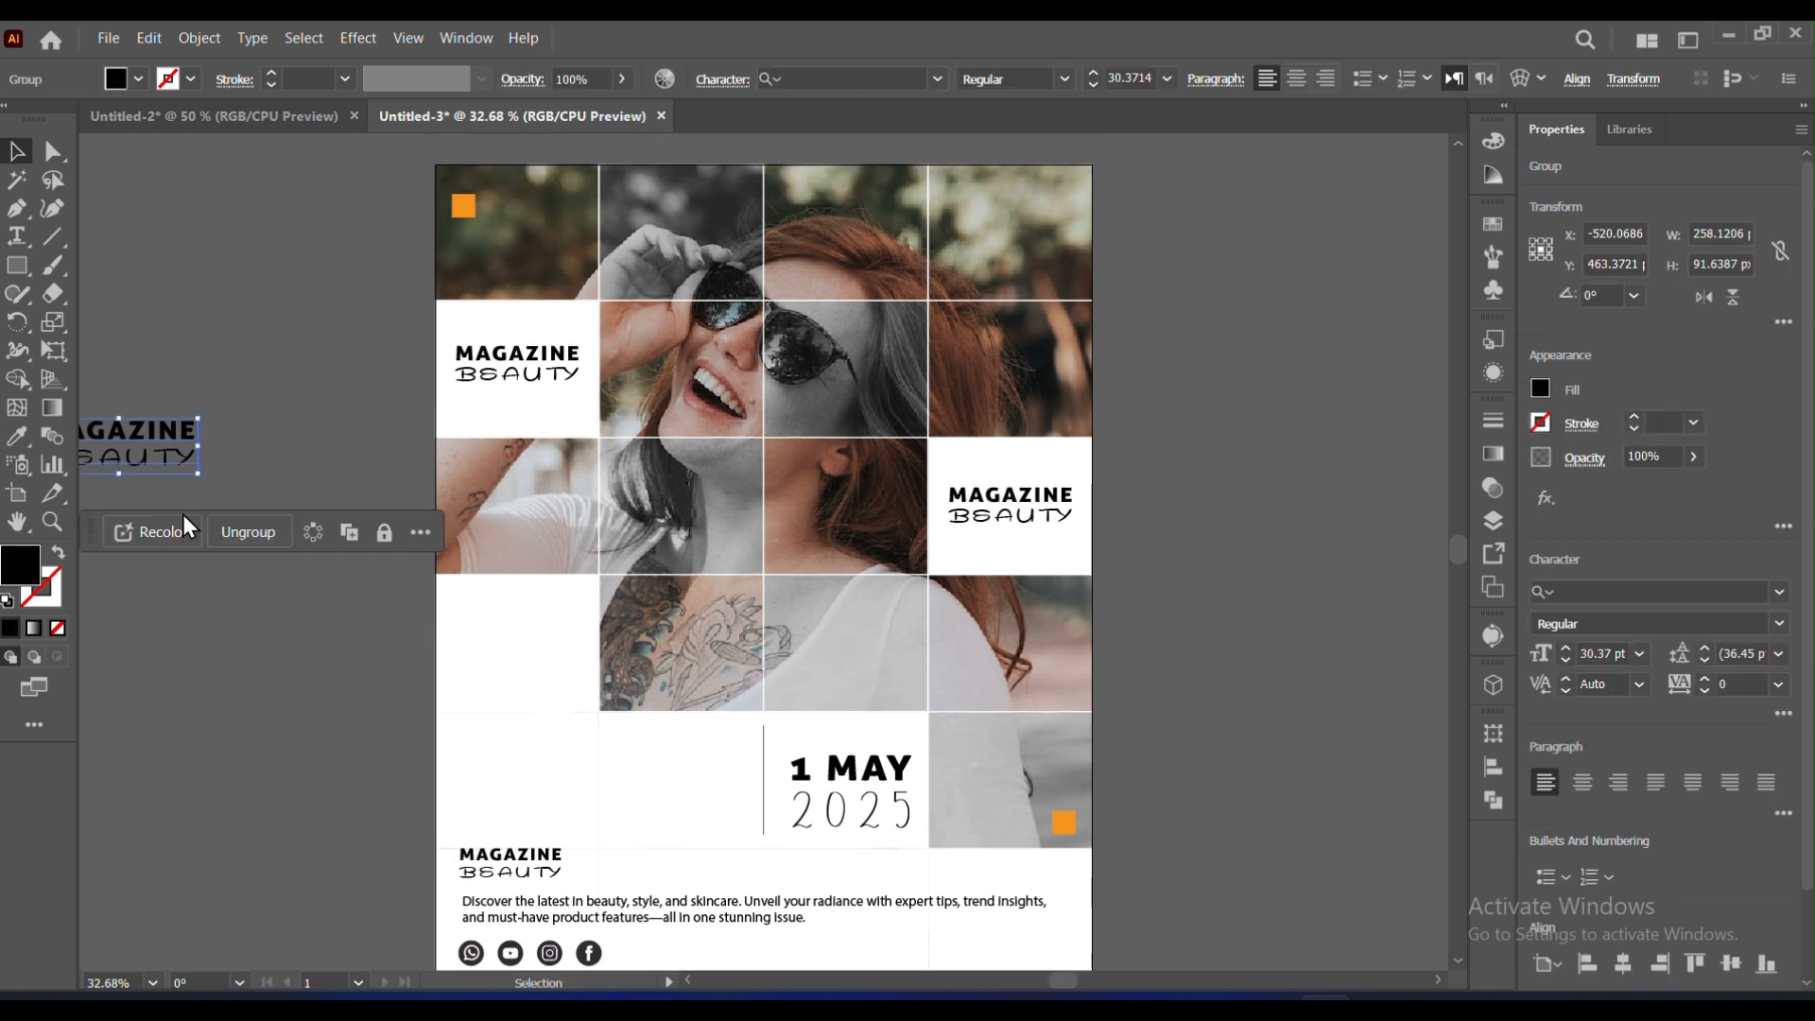
pyautogui.press('Delete')
# Step: Duplicate the complete magazine design onto the empty canvas to the right of the artboard
pyautogui.scroll(-2, 329, 552)
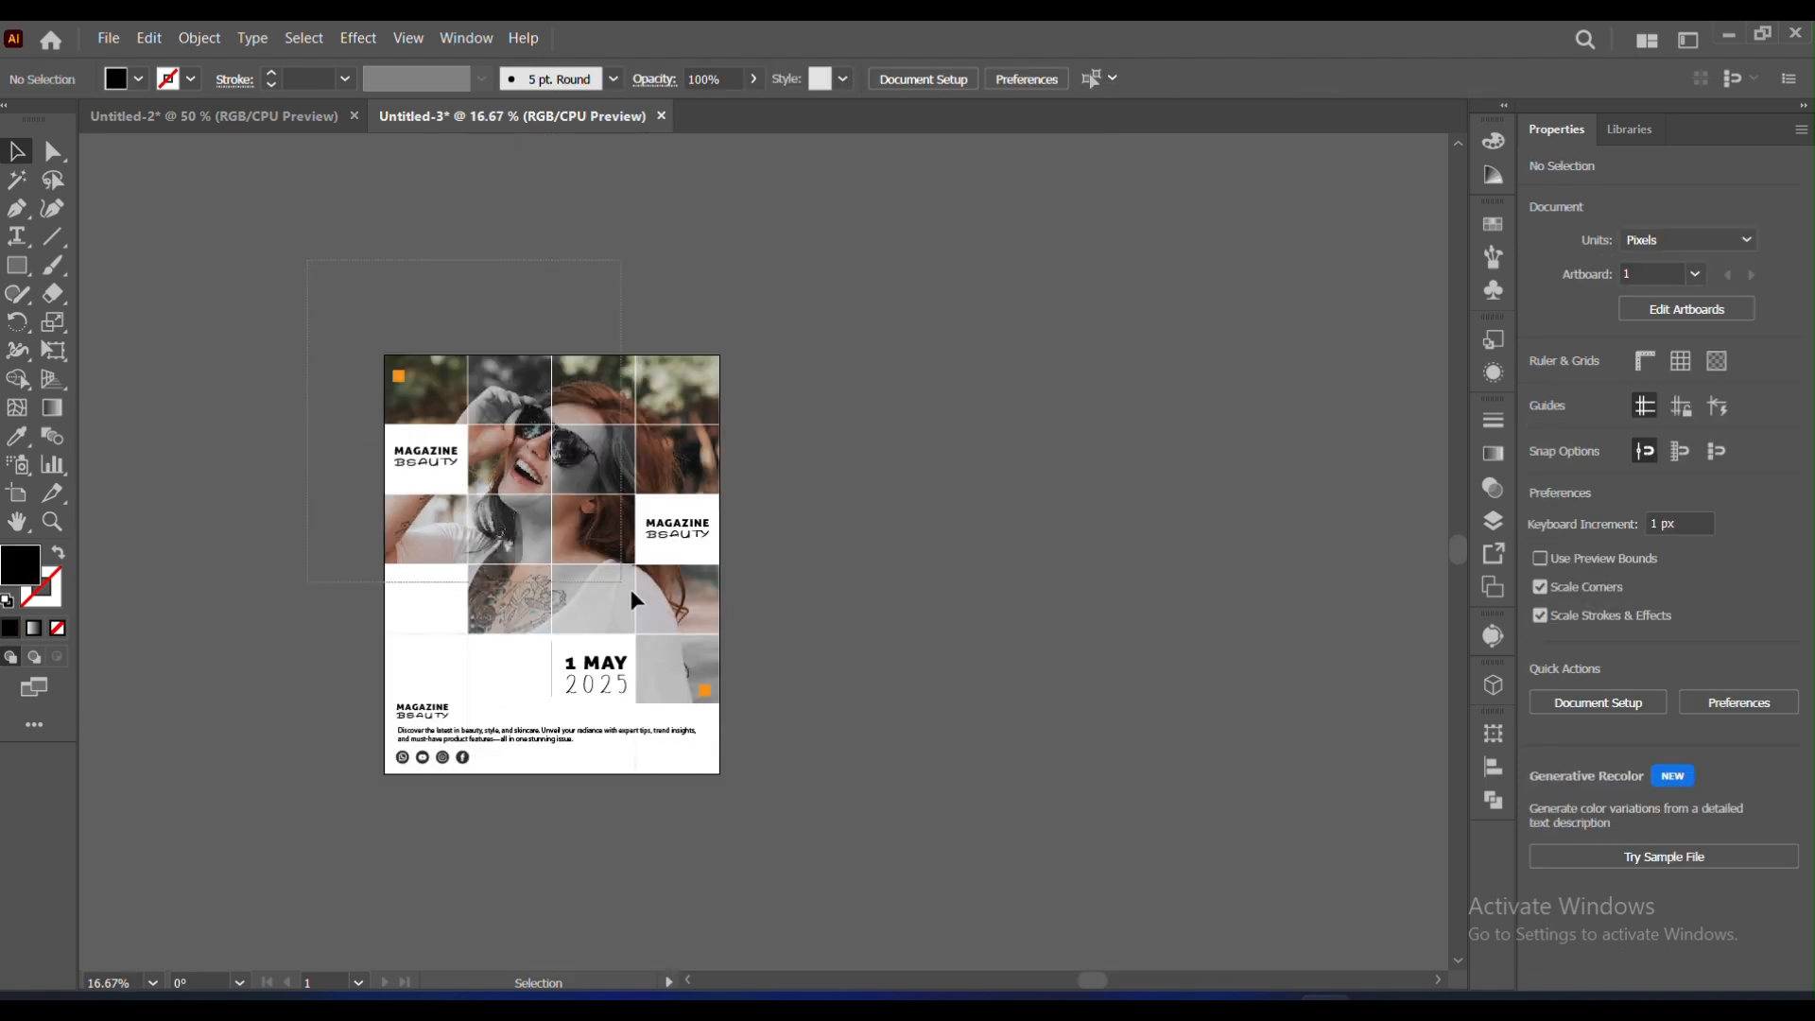
pyautogui.hotkey('ctrl', 'a')
pyautogui.moveTo(606, 537); pyautogui.dragTo(1011, 532)
pyautogui.click(159, 362)
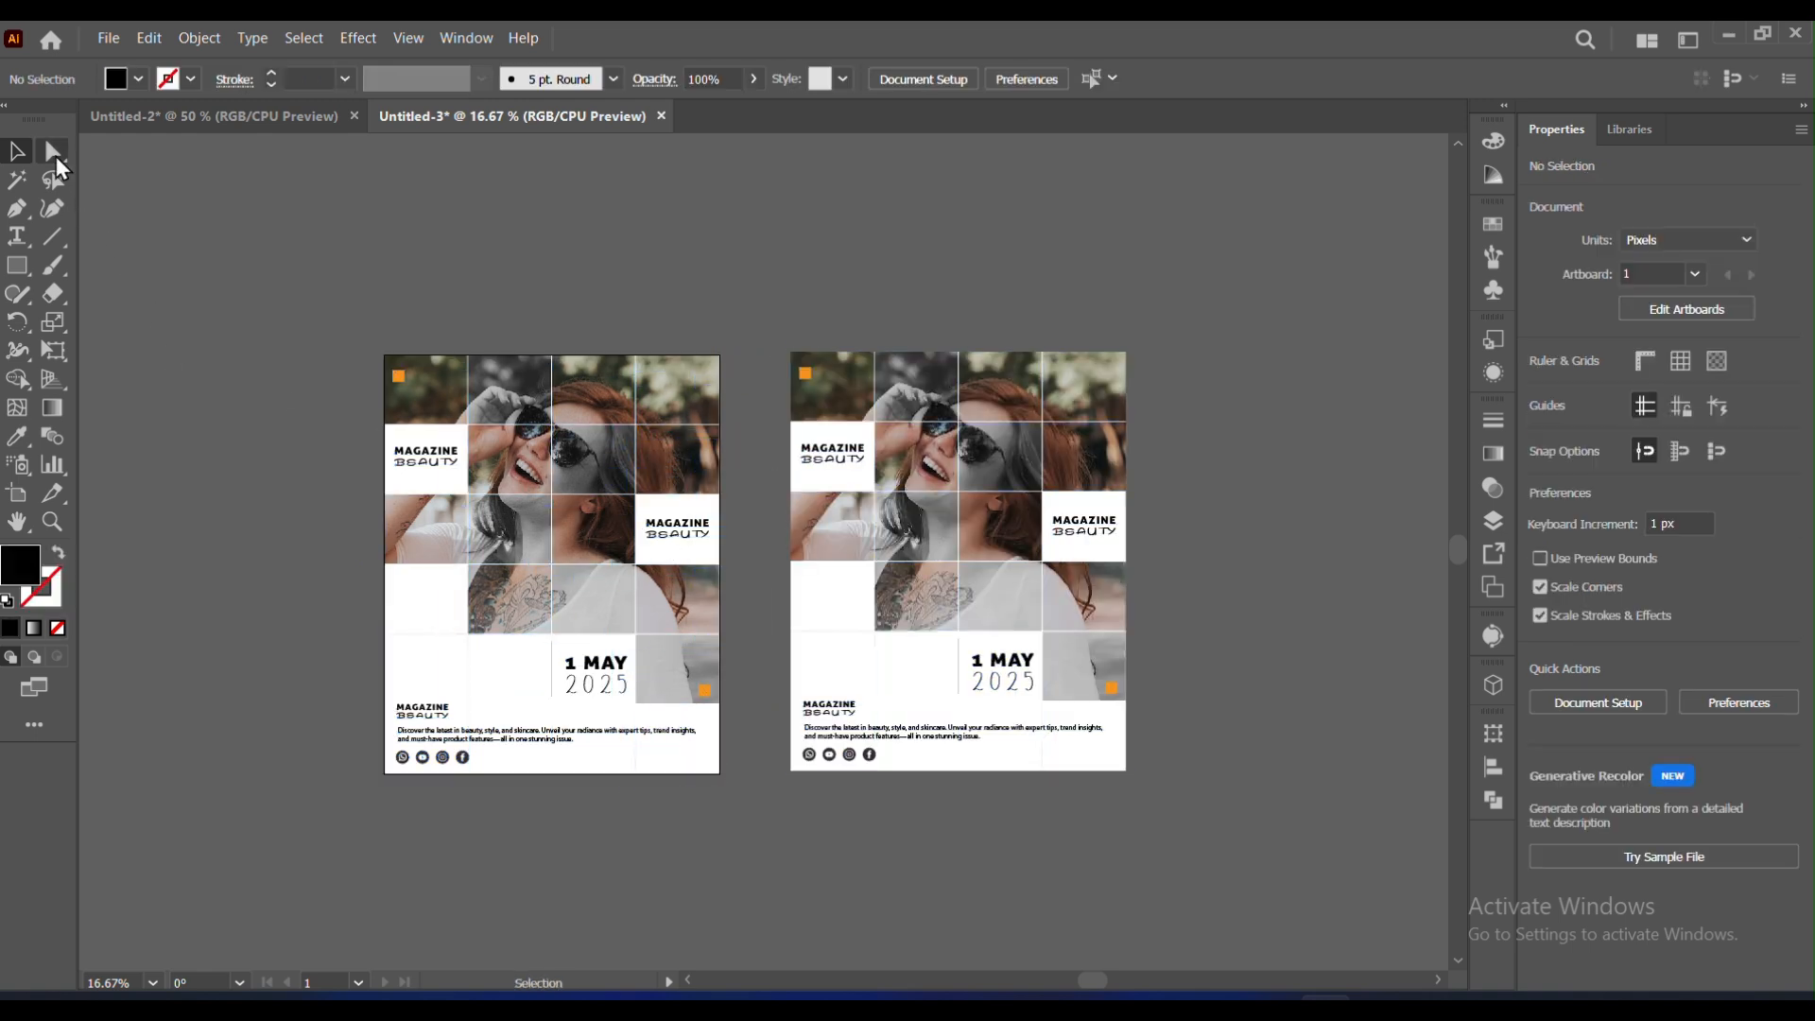
# Step: Relink the masked photo in the right-hand copy to the modern style image from the ALL PHOTOS folder
pyautogui.click(53, 153)
pyautogui.click(995, 517)
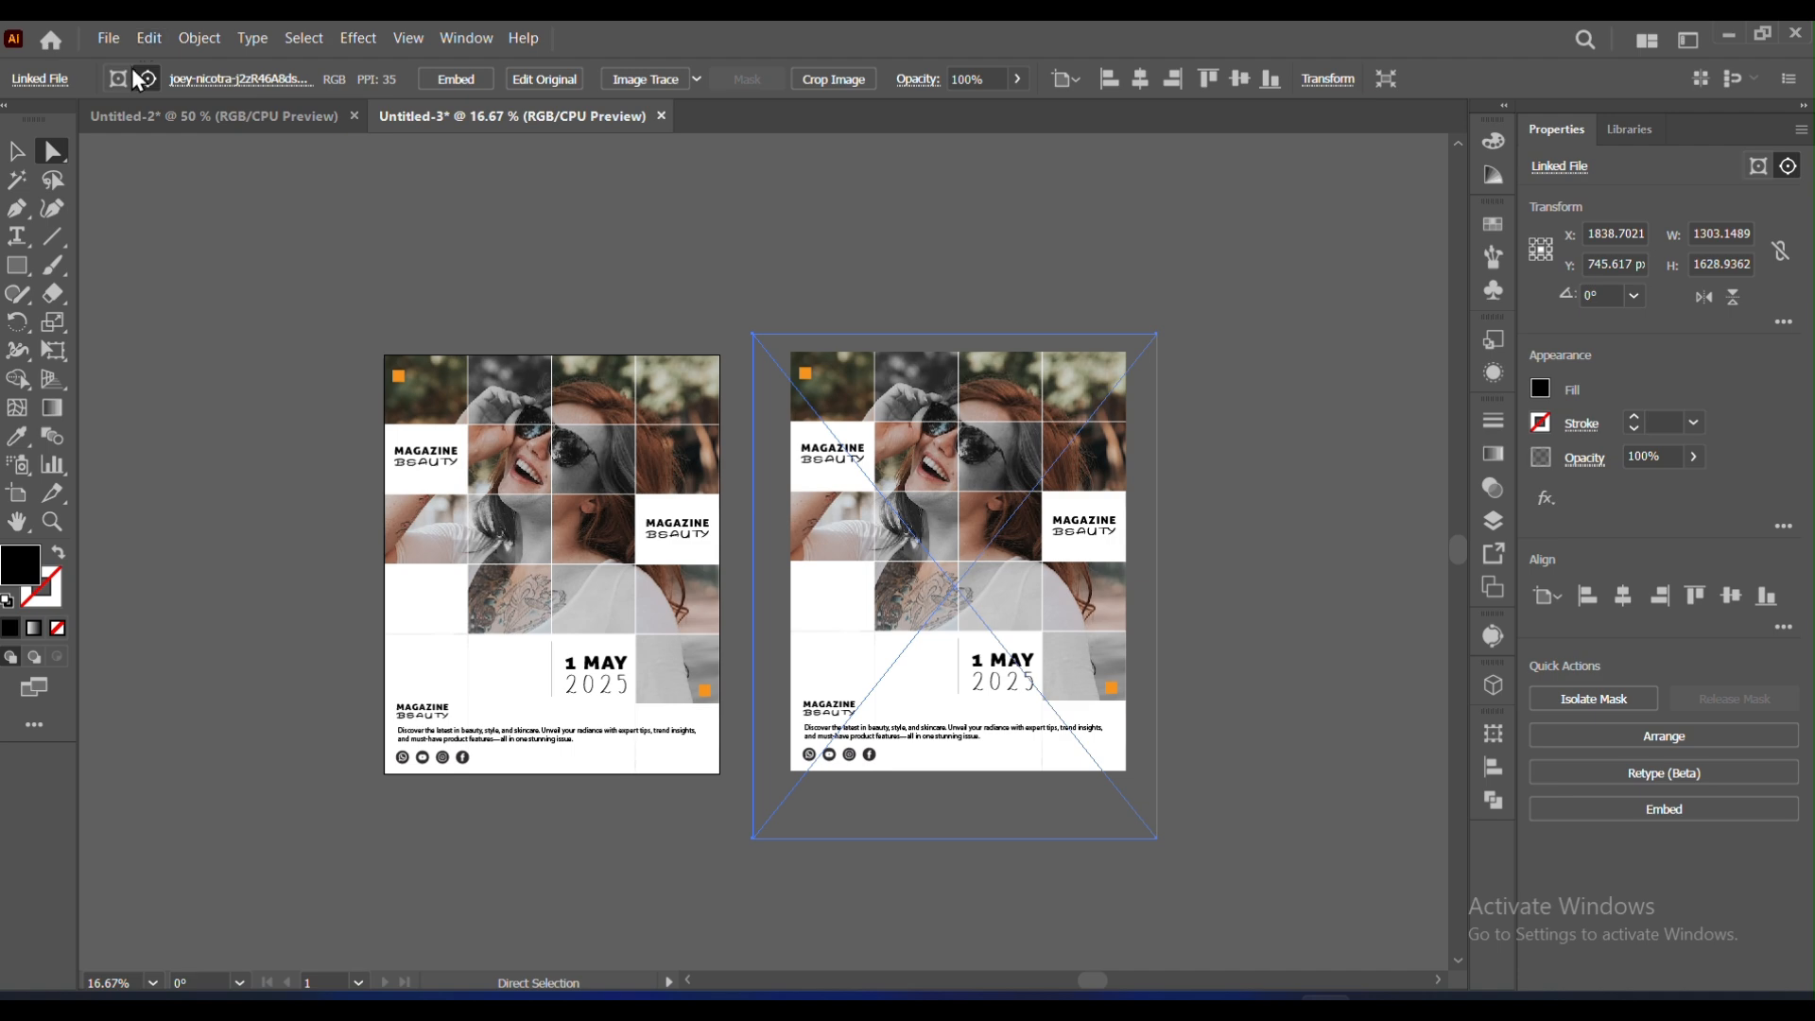
pyautogui.click(42, 79)
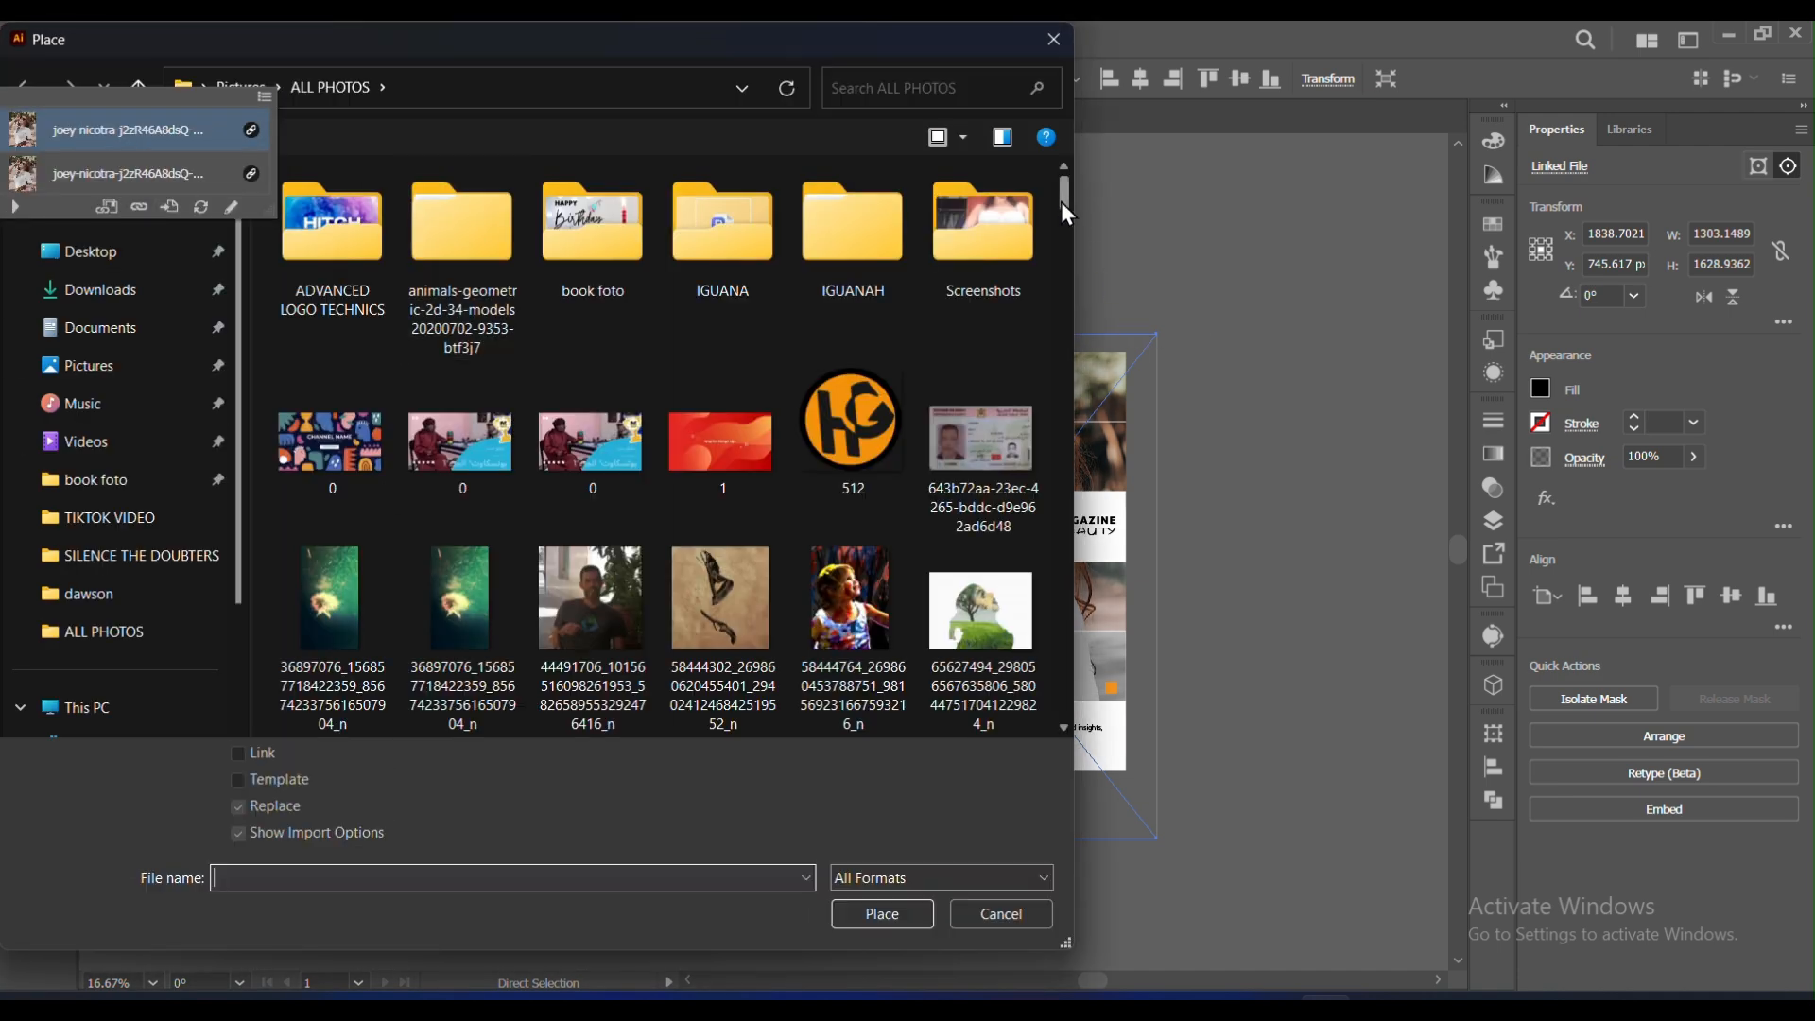
pyautogui.moveTo(1061, 203); pyautogui.dragTo(1060, 486)
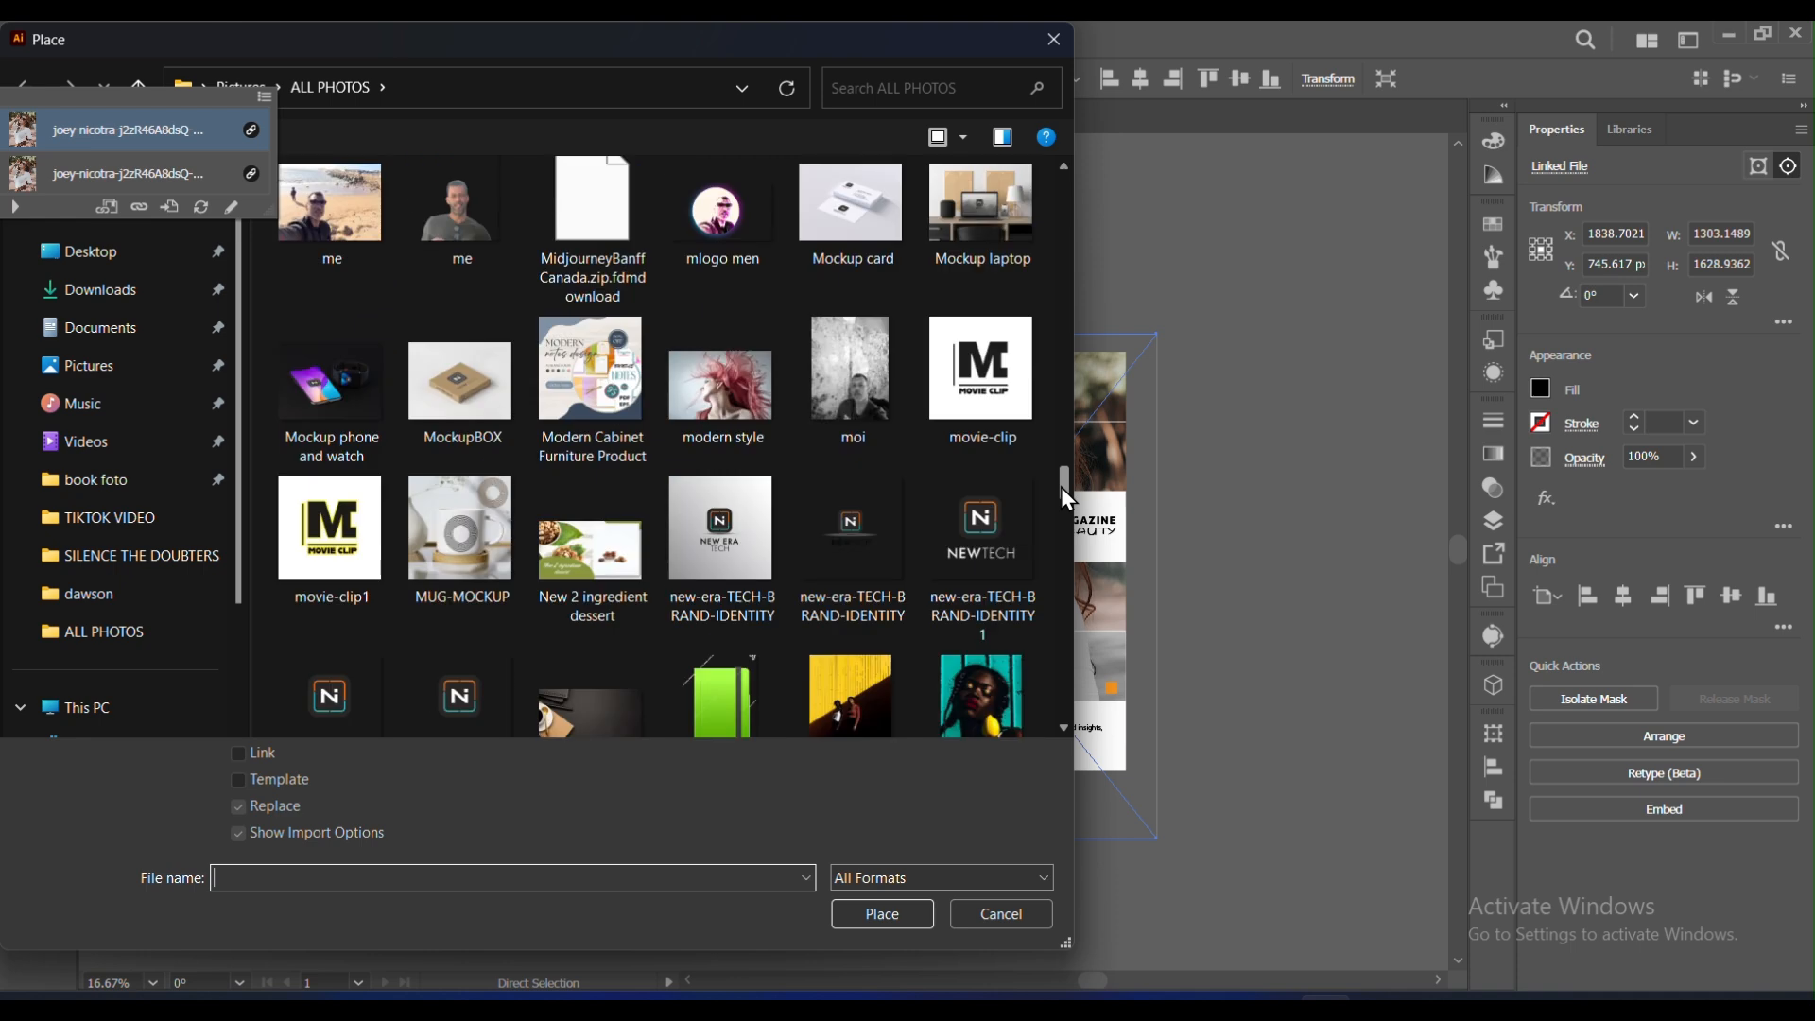
pyautogui.click(728, 407)
pyautogui.doubleClick(724, 401)
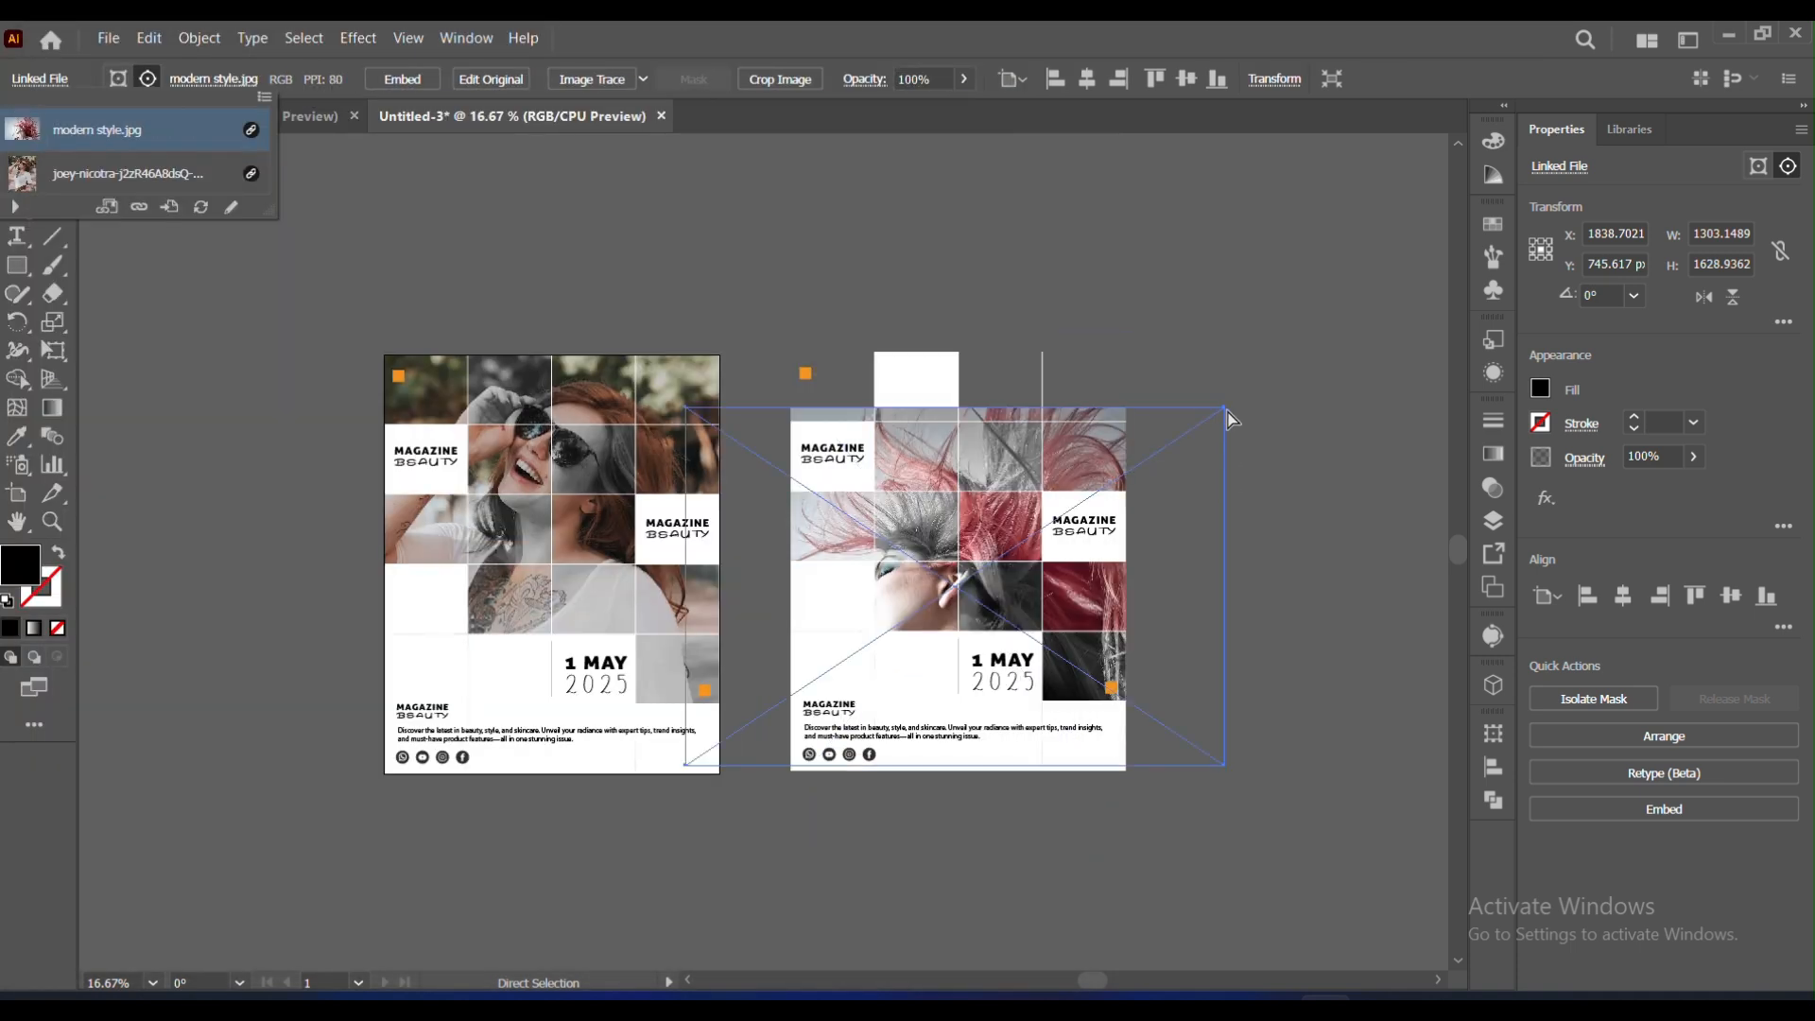
# Step: Enlarge the right-hand copy's photo to about 2709 by 1799 px and reposition it so the eye and red hair fill the grid tiles
pyautogui.click(1223, 767)
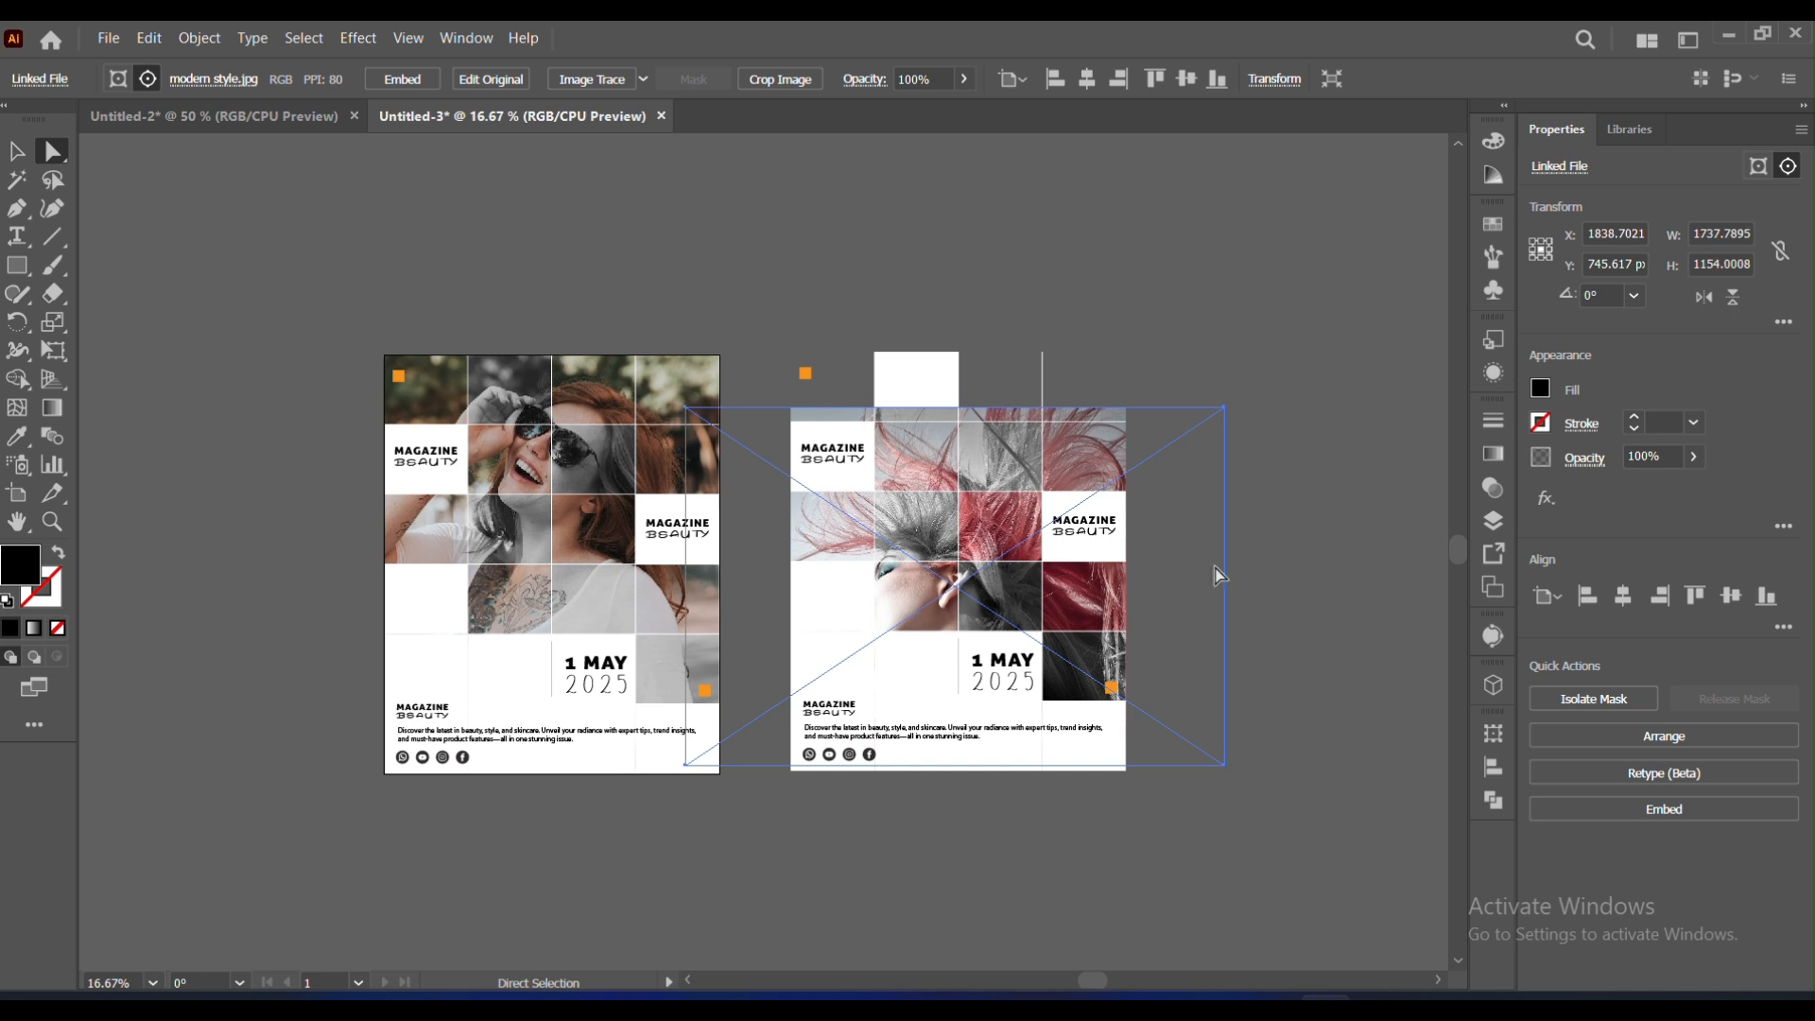
pyautogui.click(1308, 498)
pyautogui.click(1003, 527)
pyautogui.click(16, 152)
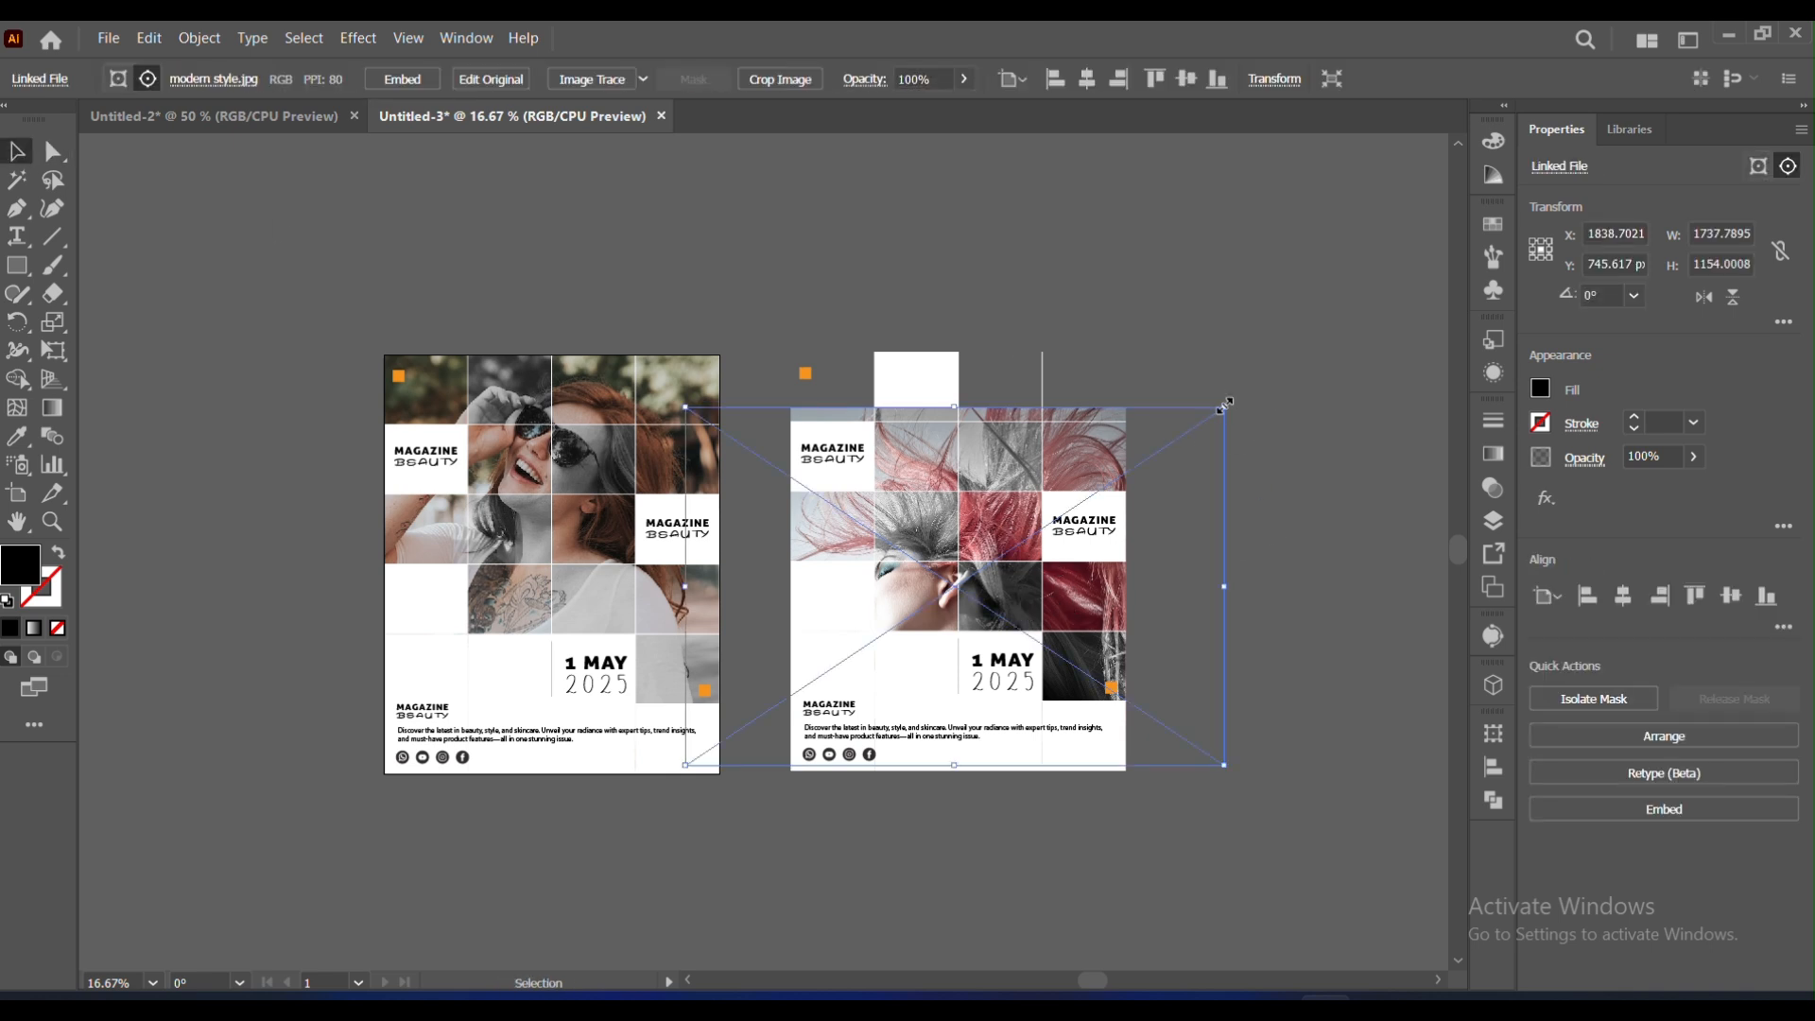
pyautogui.moveTo(1225, 405); pyautogui.dragTo(1432, 207)
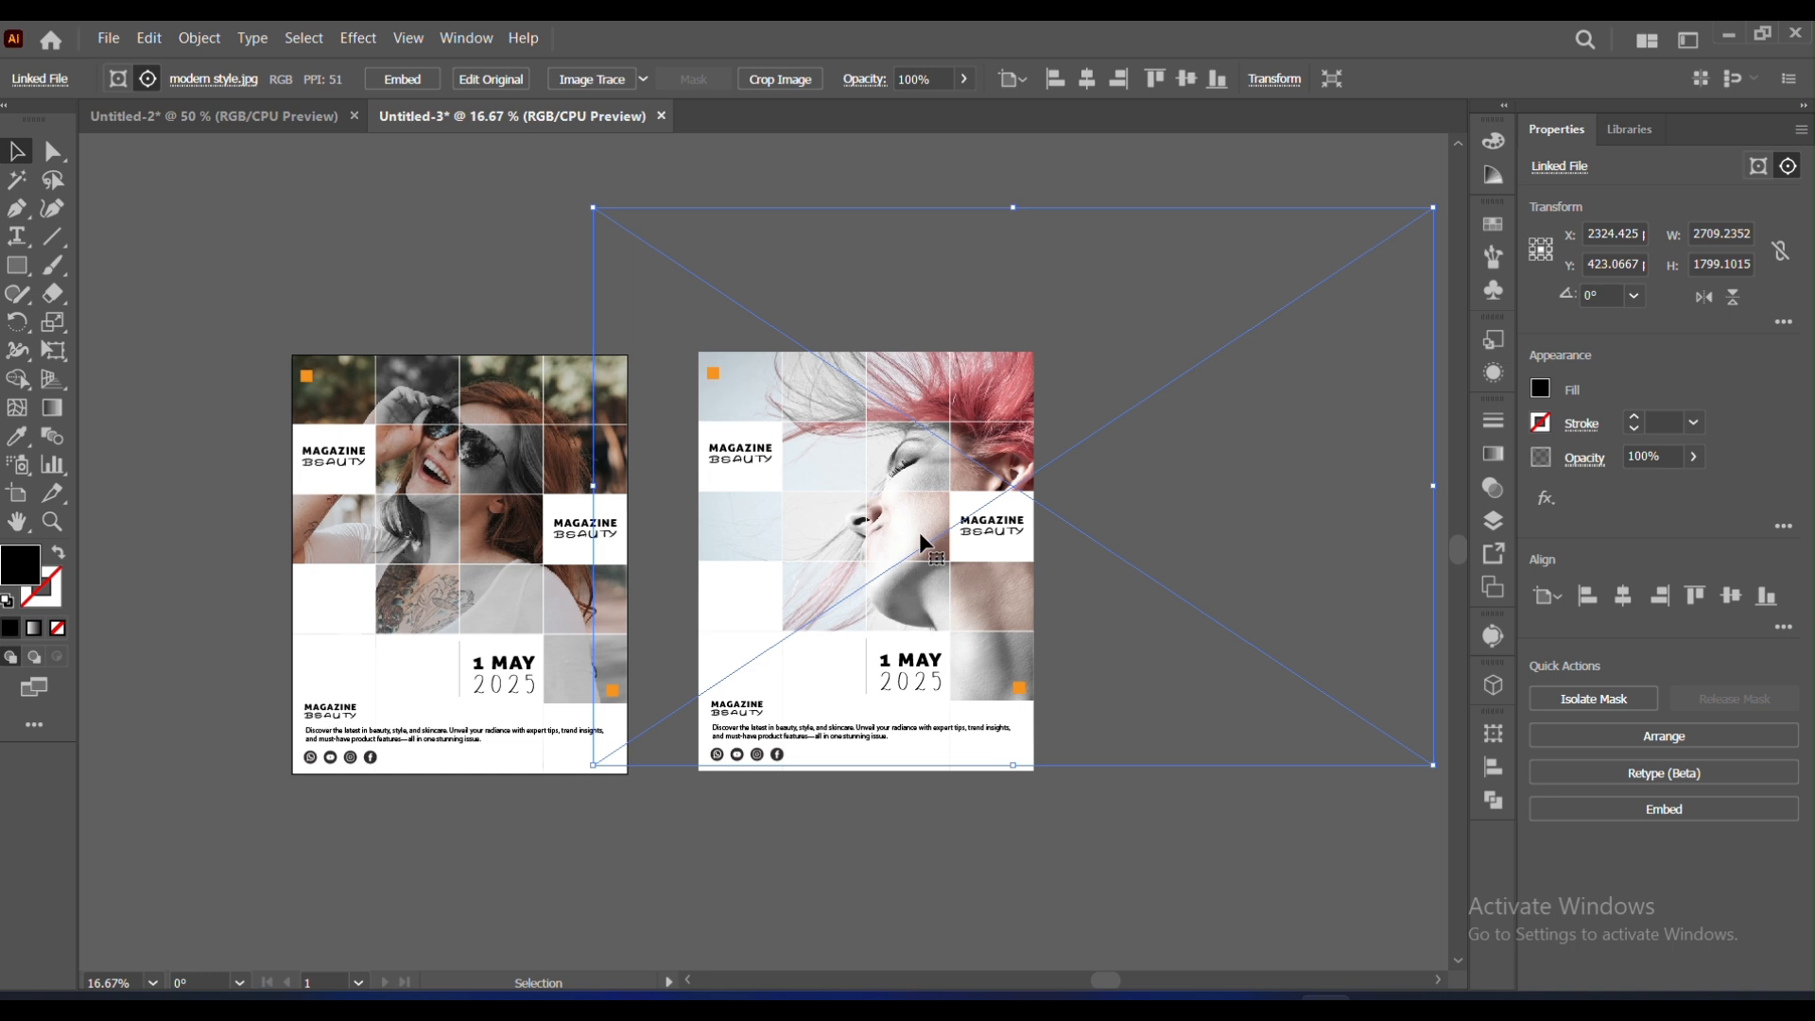
pyautogui.moveTo(919, 532)
pyautogui.mouseDown()
pyautogui.moveTo(849, 549)
pyautogui.moveTo(909, 521)
pyautogui.moveTo(895, 518)
pyautogui.mouseUp()
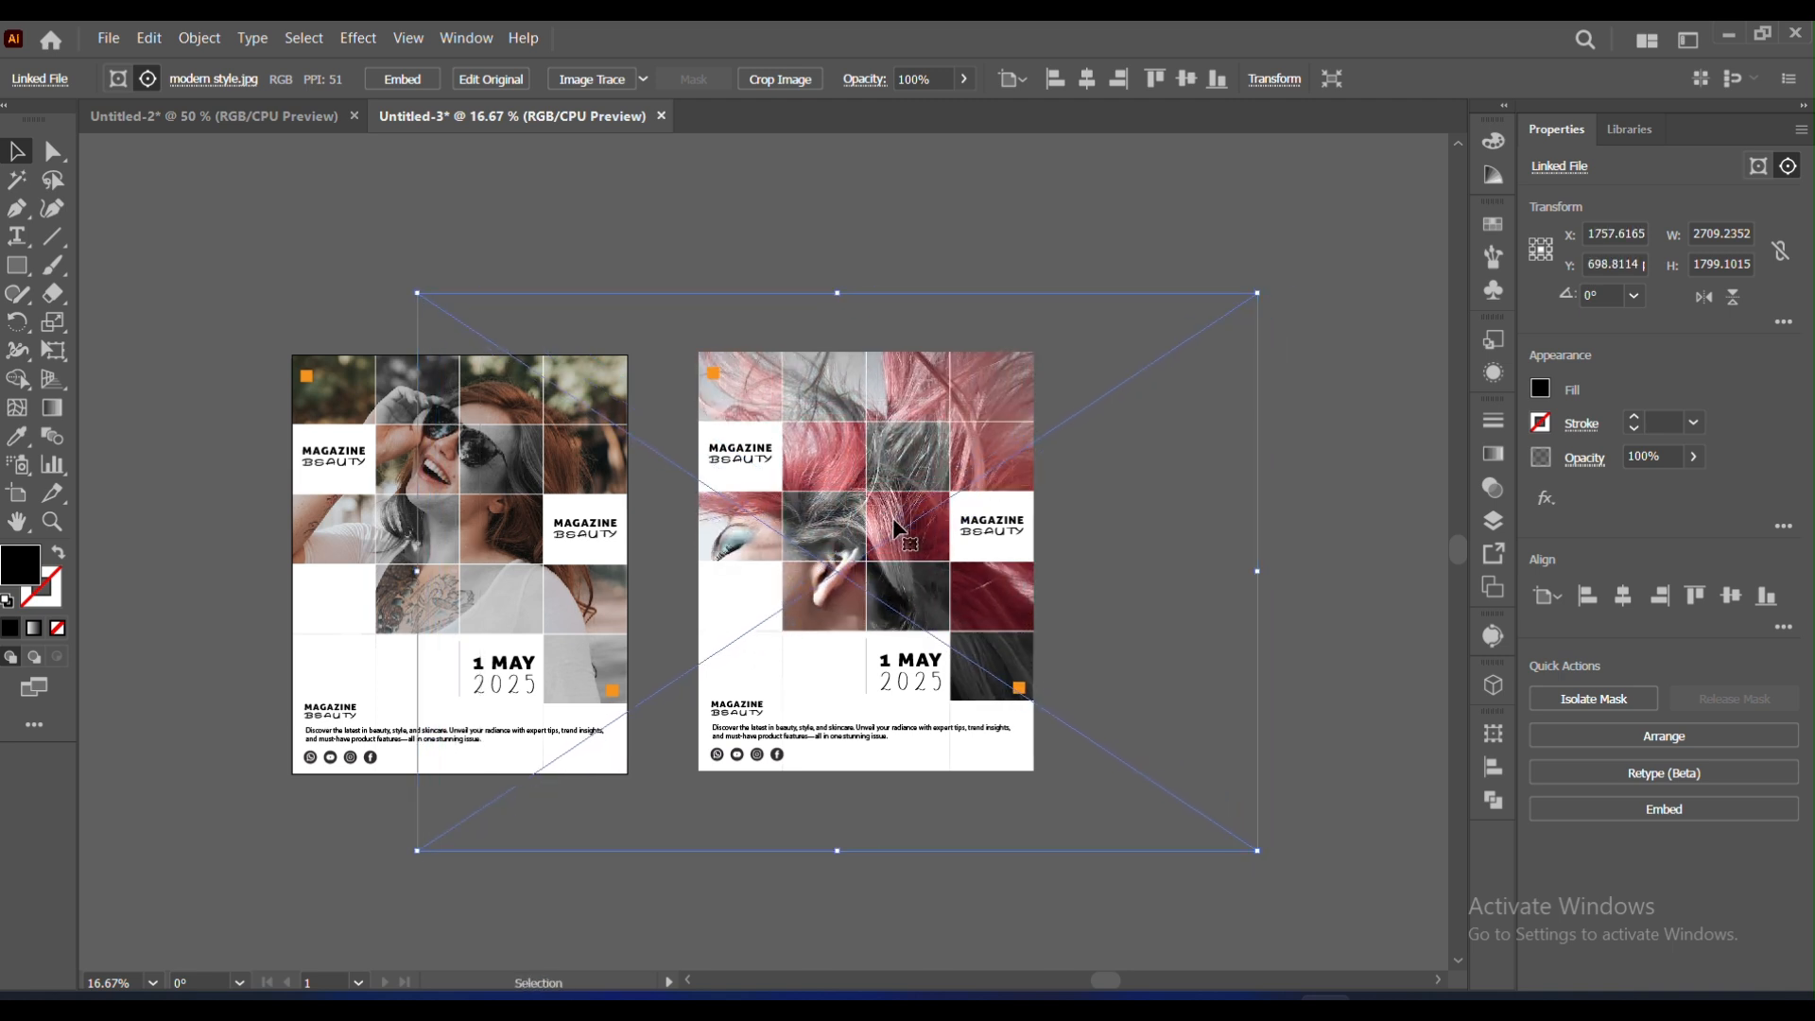
pyautogui.click(1324, 513)
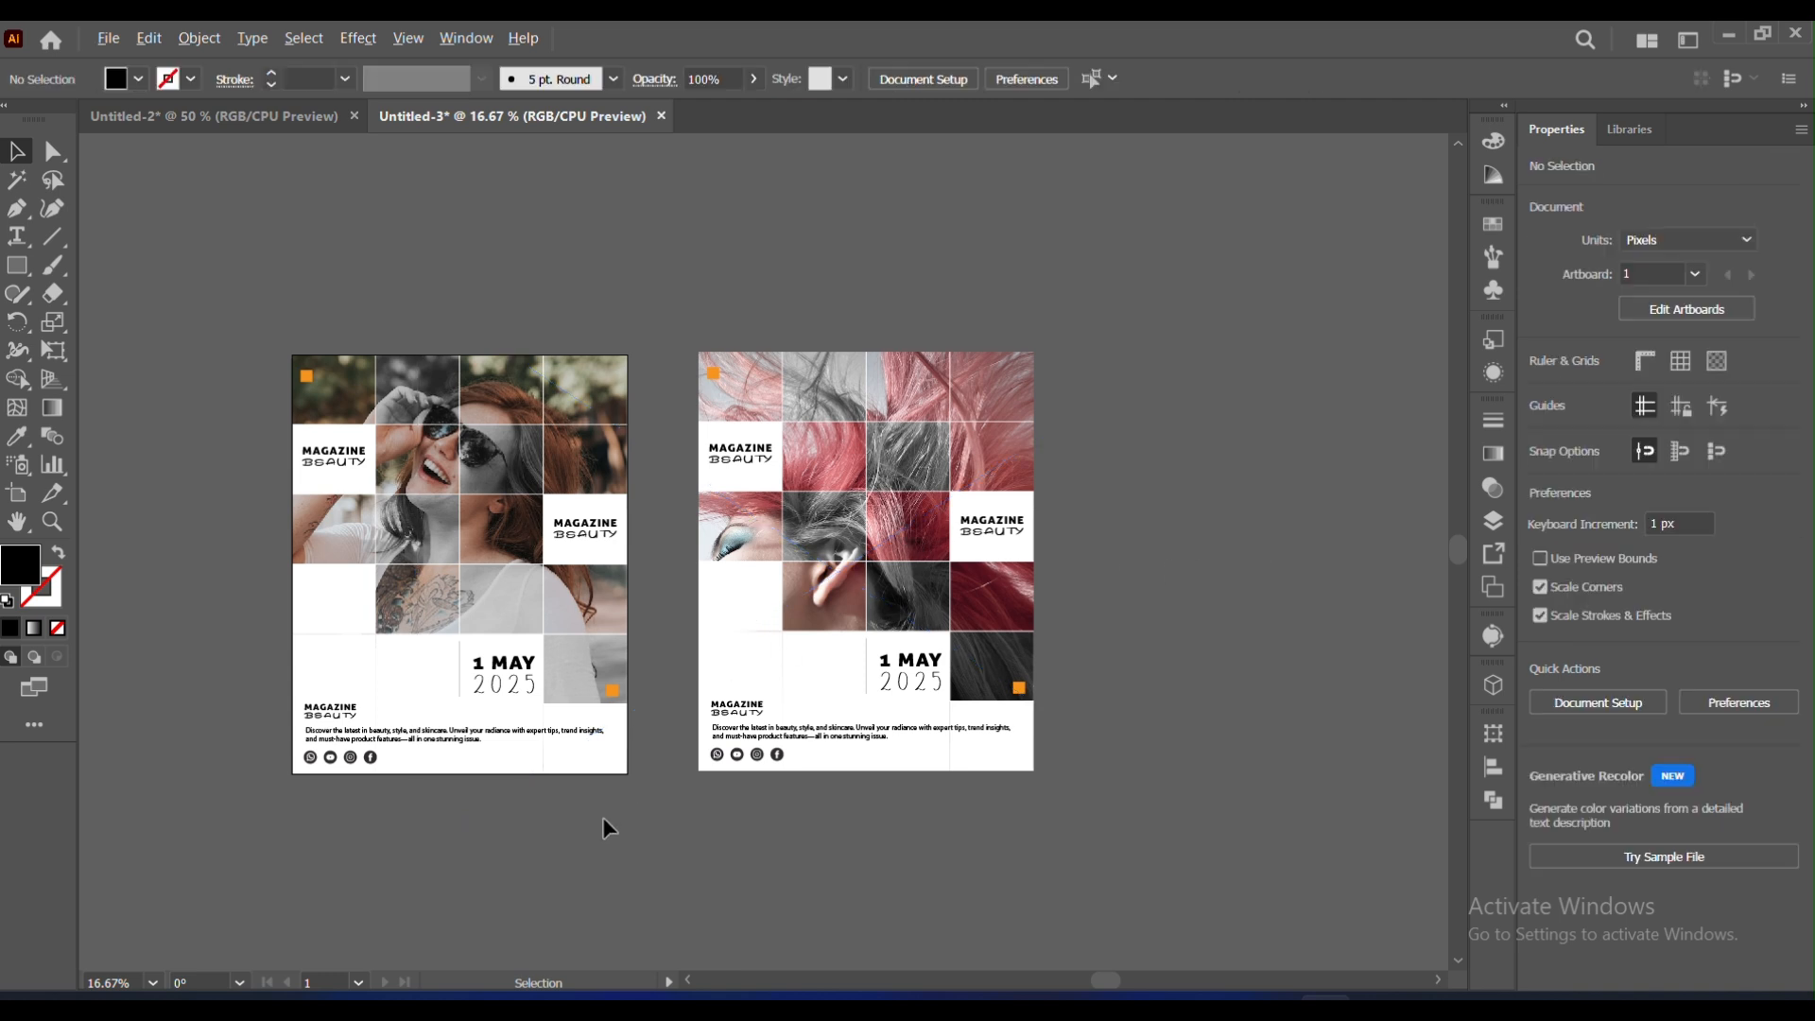
# Step: Duplicate the original magazine design onto the empty canvas to the left of the artboard
pyautogui.moveTo(579, 895); pyautogui.dragTo(955, 842)
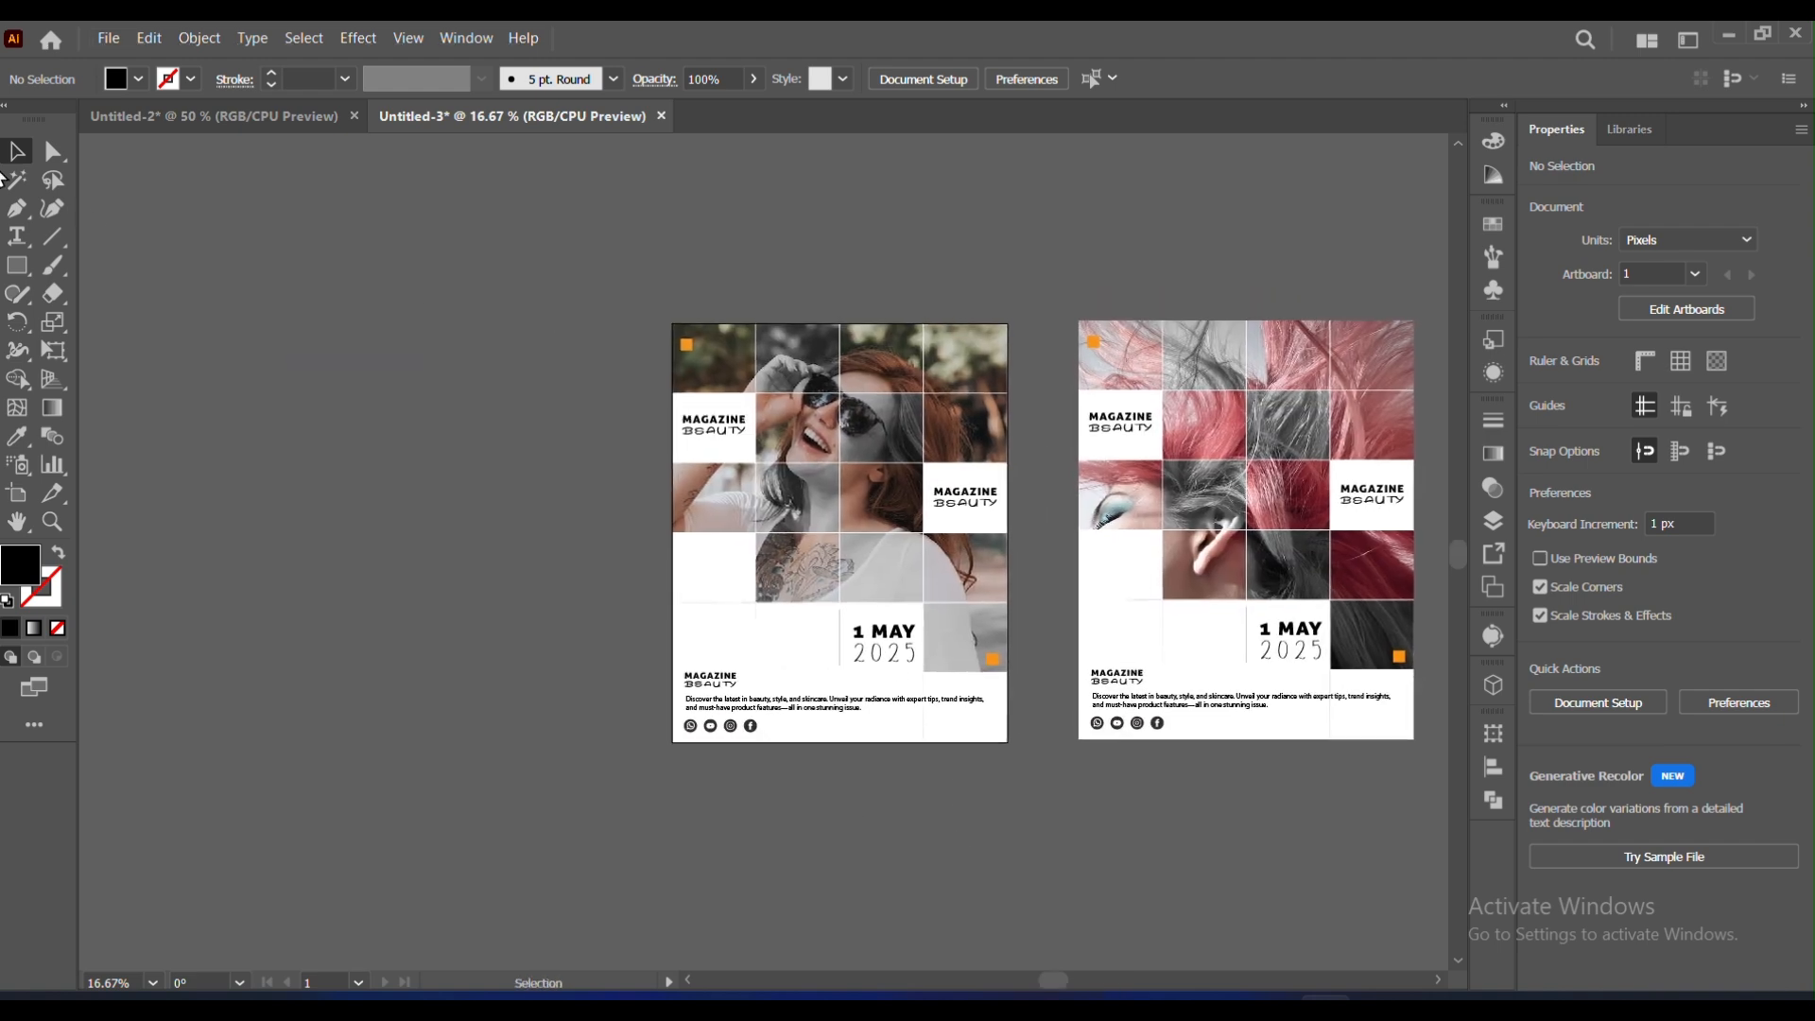
pyautogui.moveTo(556, 201); pyautogui.dragTo(932, 697)
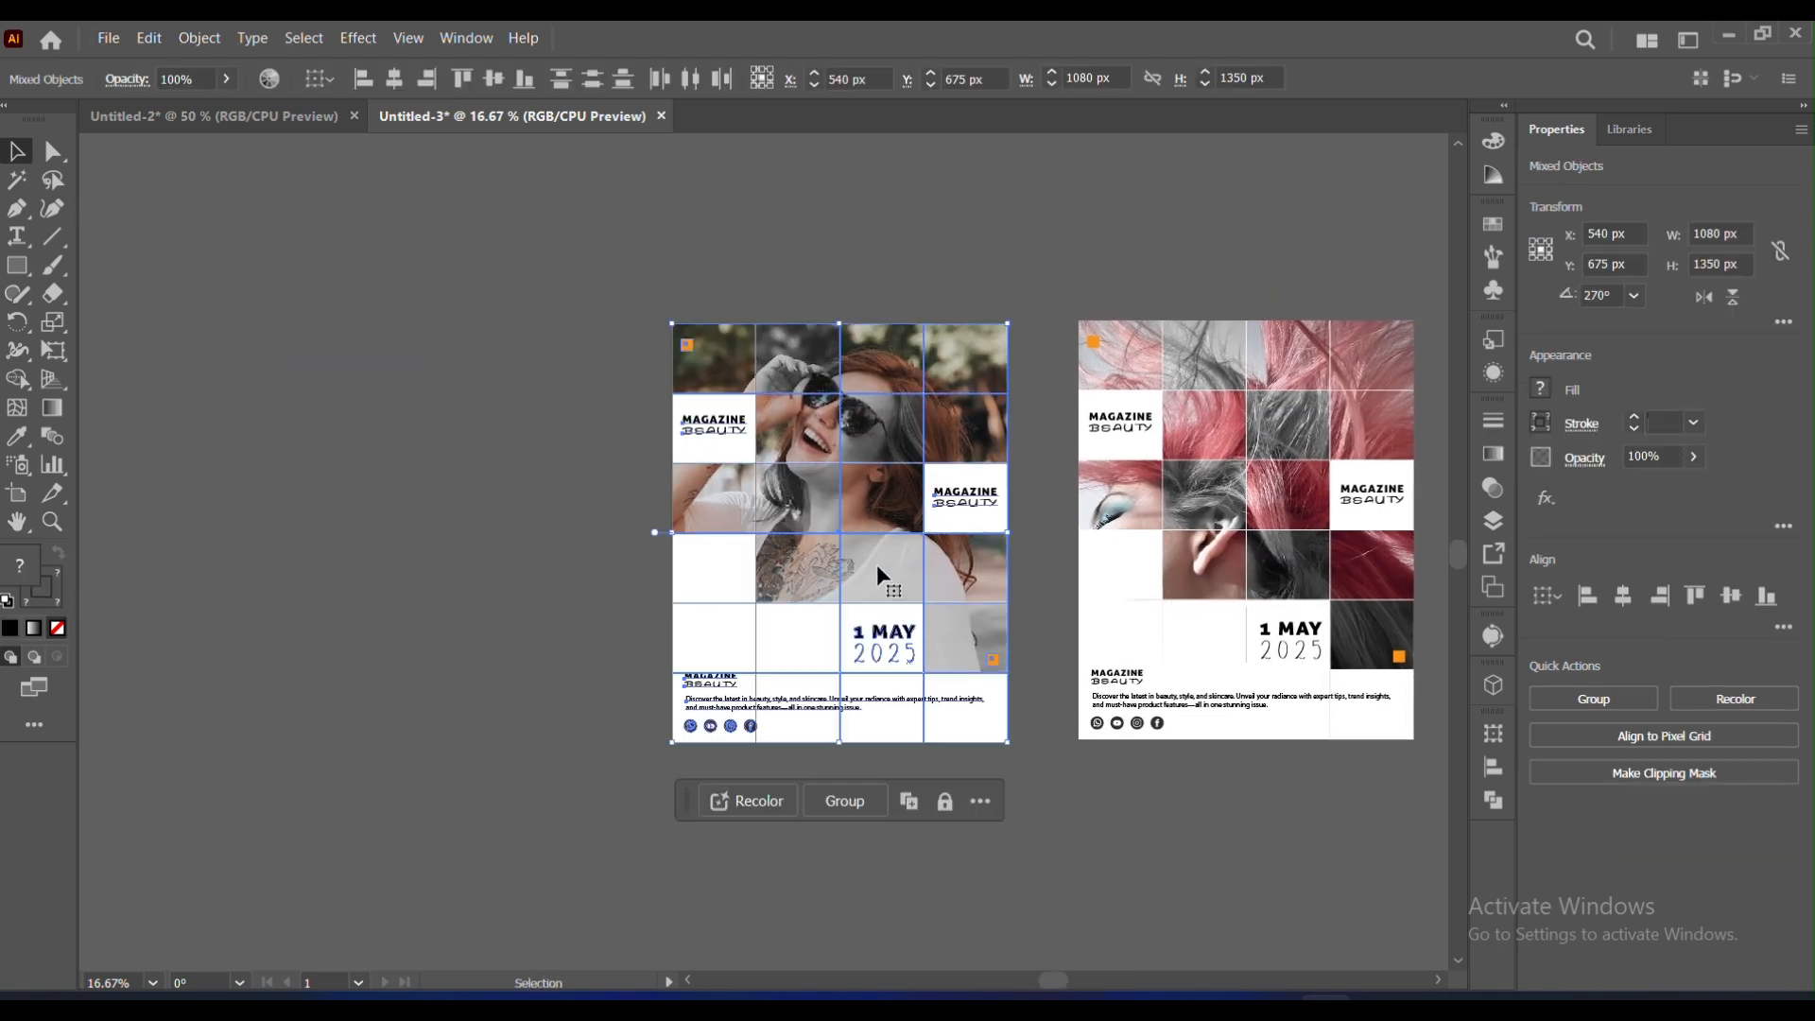
pyautogui.keyDown('alt'); pyautogui.moveTo(876, 564); pyautogui.dragTo(473, 576); pyautogui.keyUp('alt')
pyautogui.click(679, 877)
# Step: Relink the masked photo in the left-hand copy to the portrait of a woman against a pink brick wall
pyautogui.press('a')
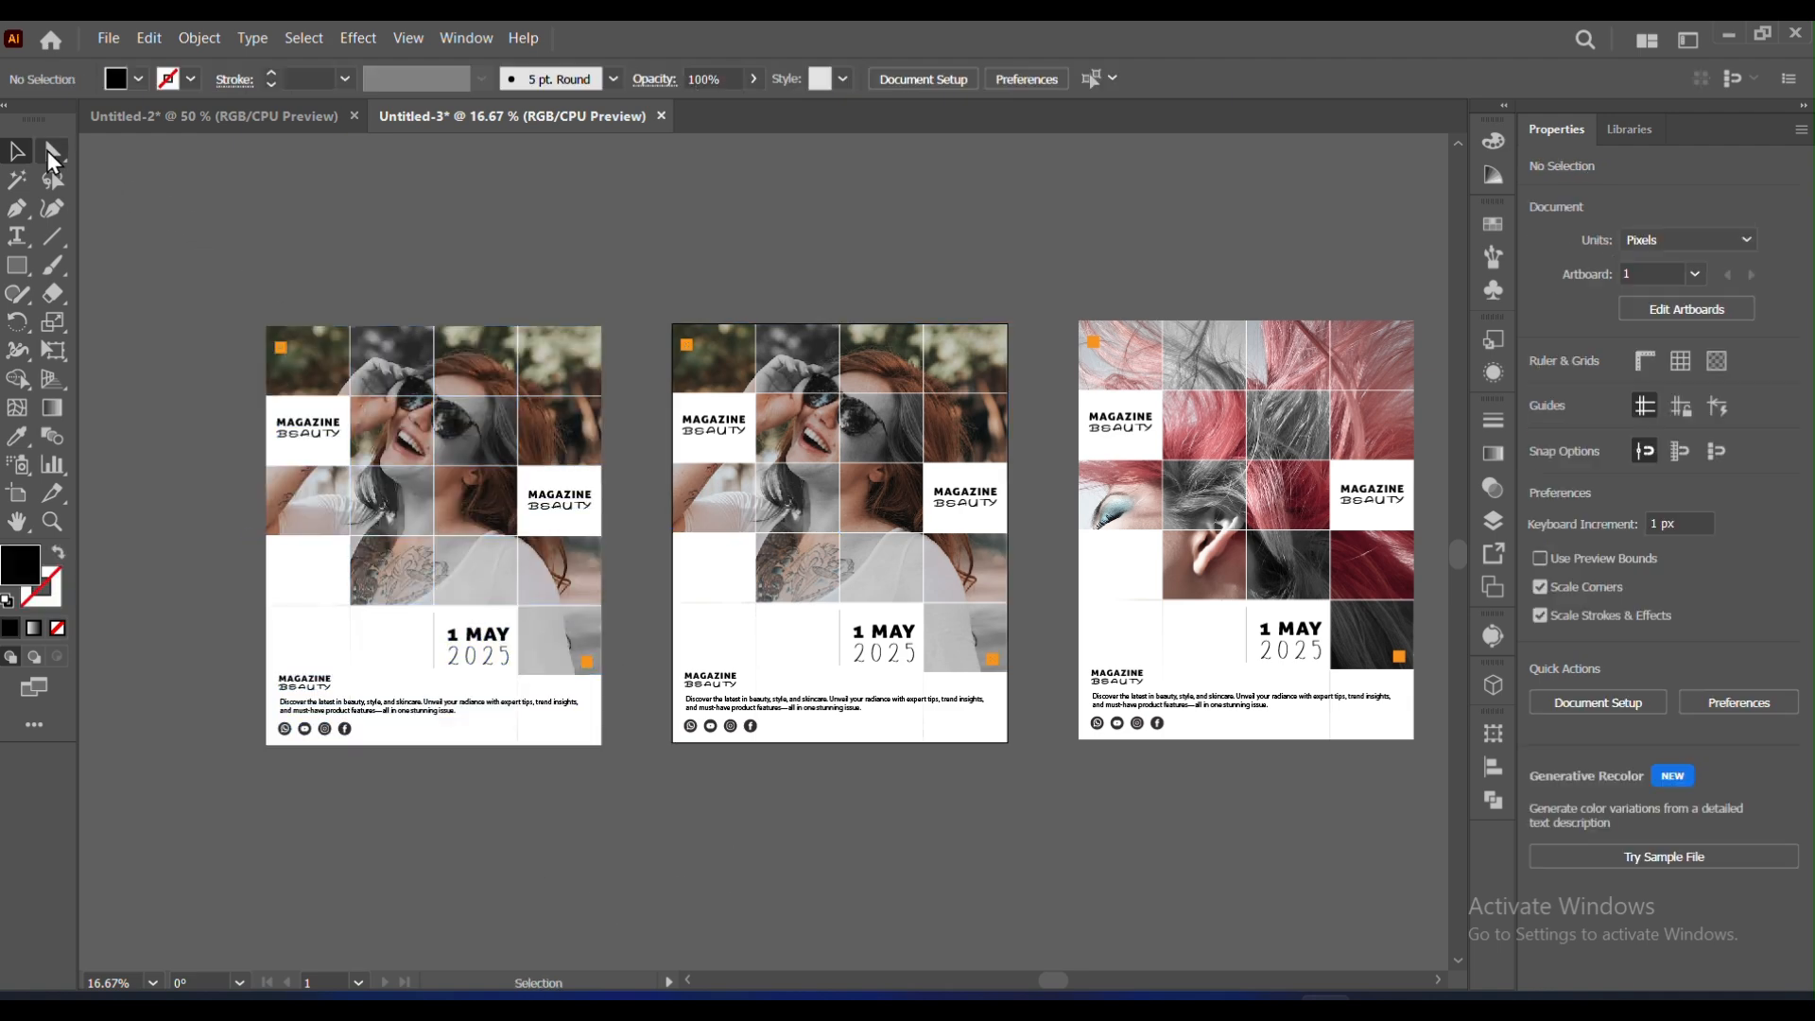
pyautogui.click(423, 448)
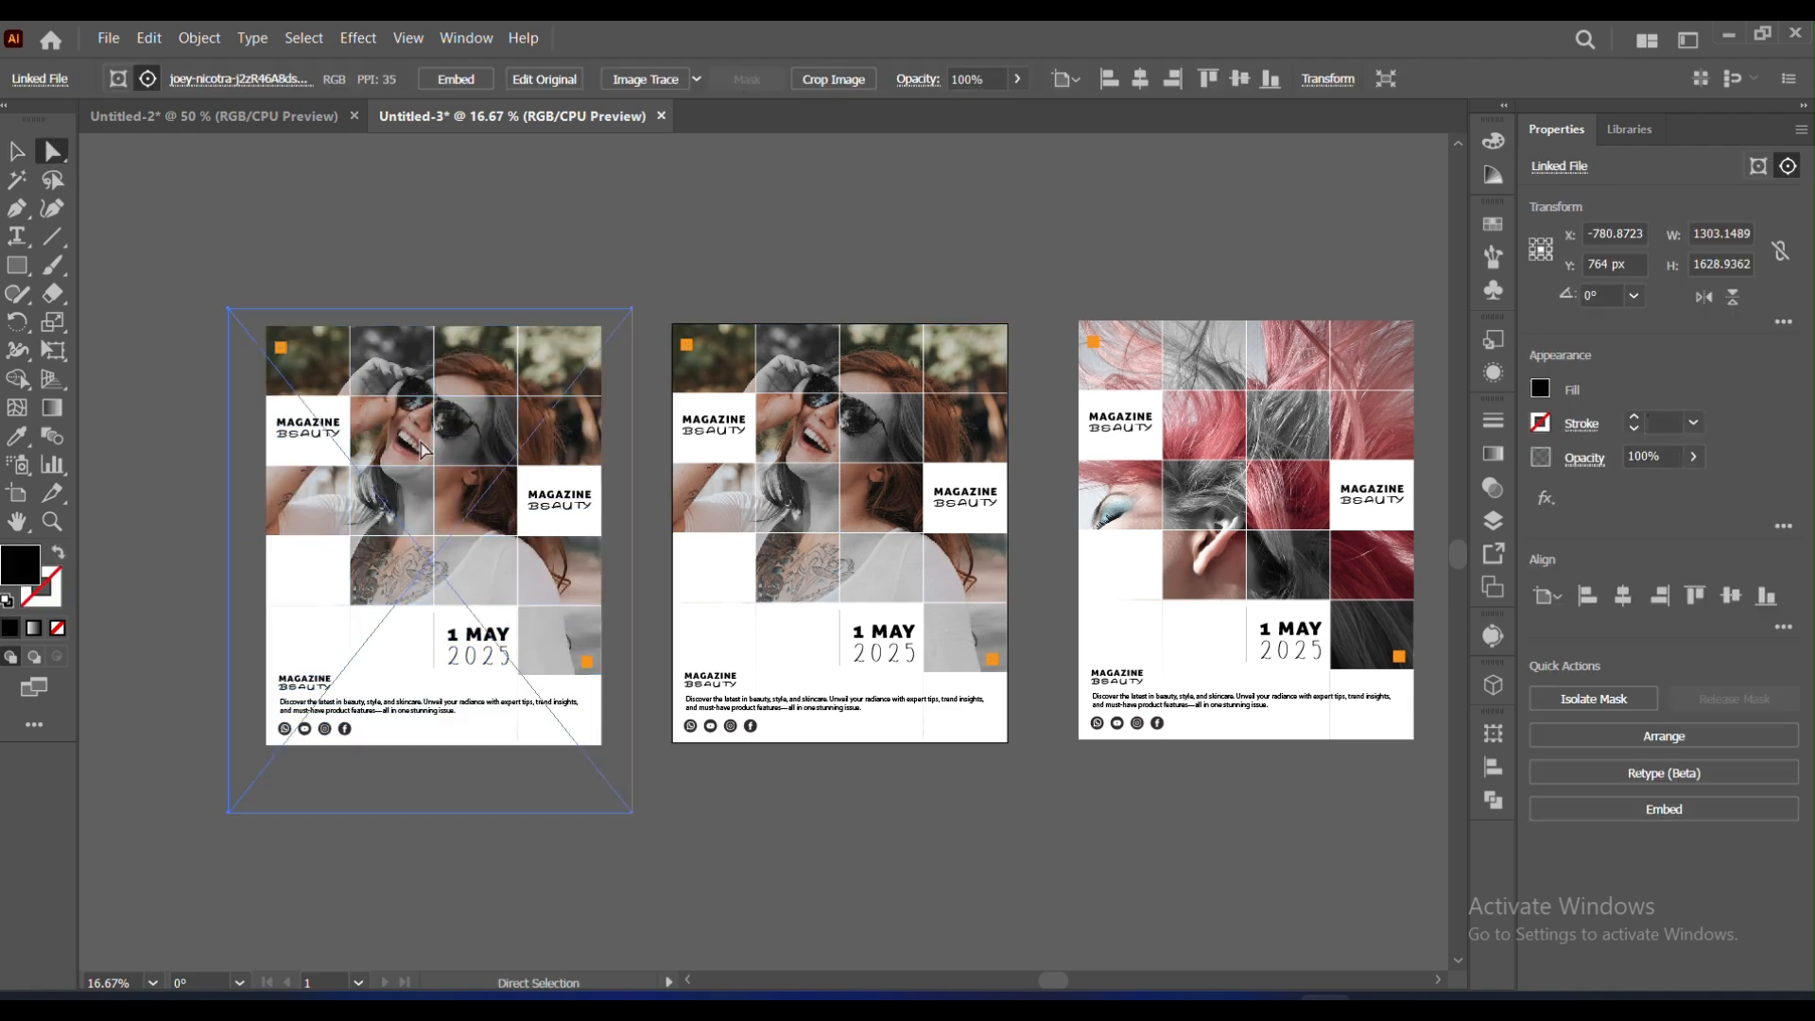
pyautogui.click(47, 75)
pyautogui.click(132, 205)
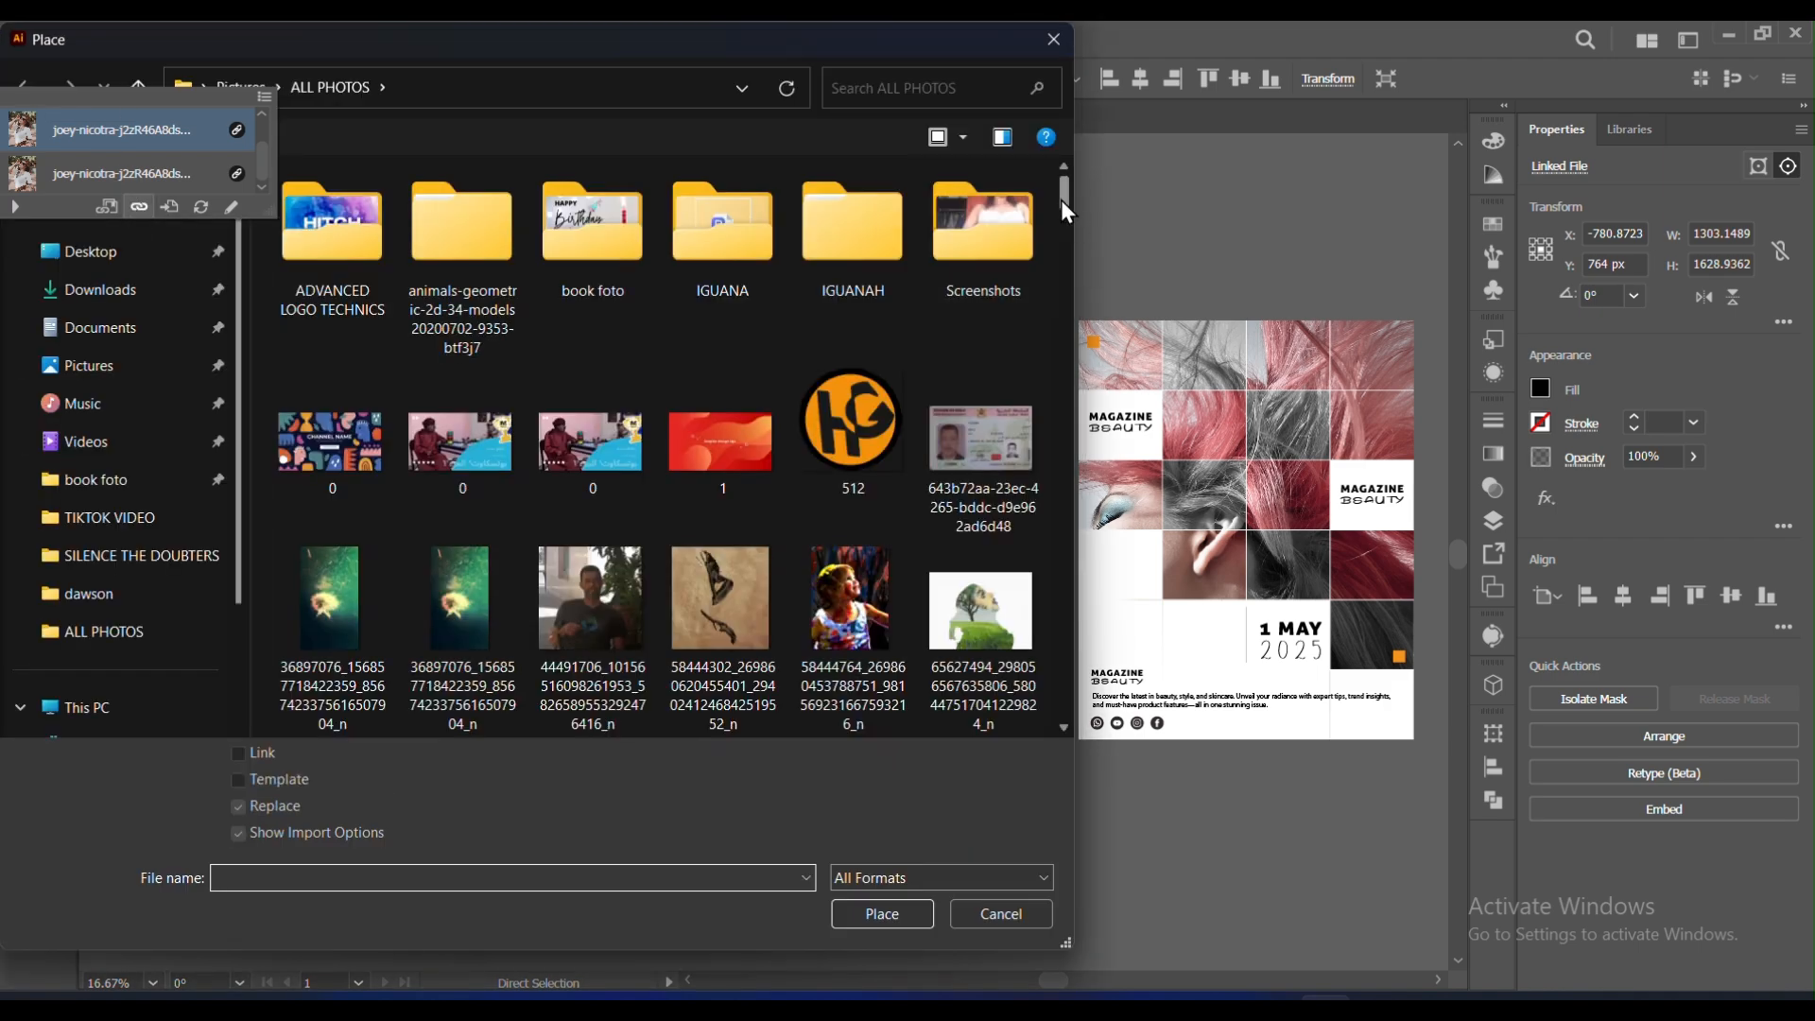
pyautogui.moveTo(1060, 201); pyautogui.dragTo(1068, 704)
pyautogui.doubleClick(582, 283)
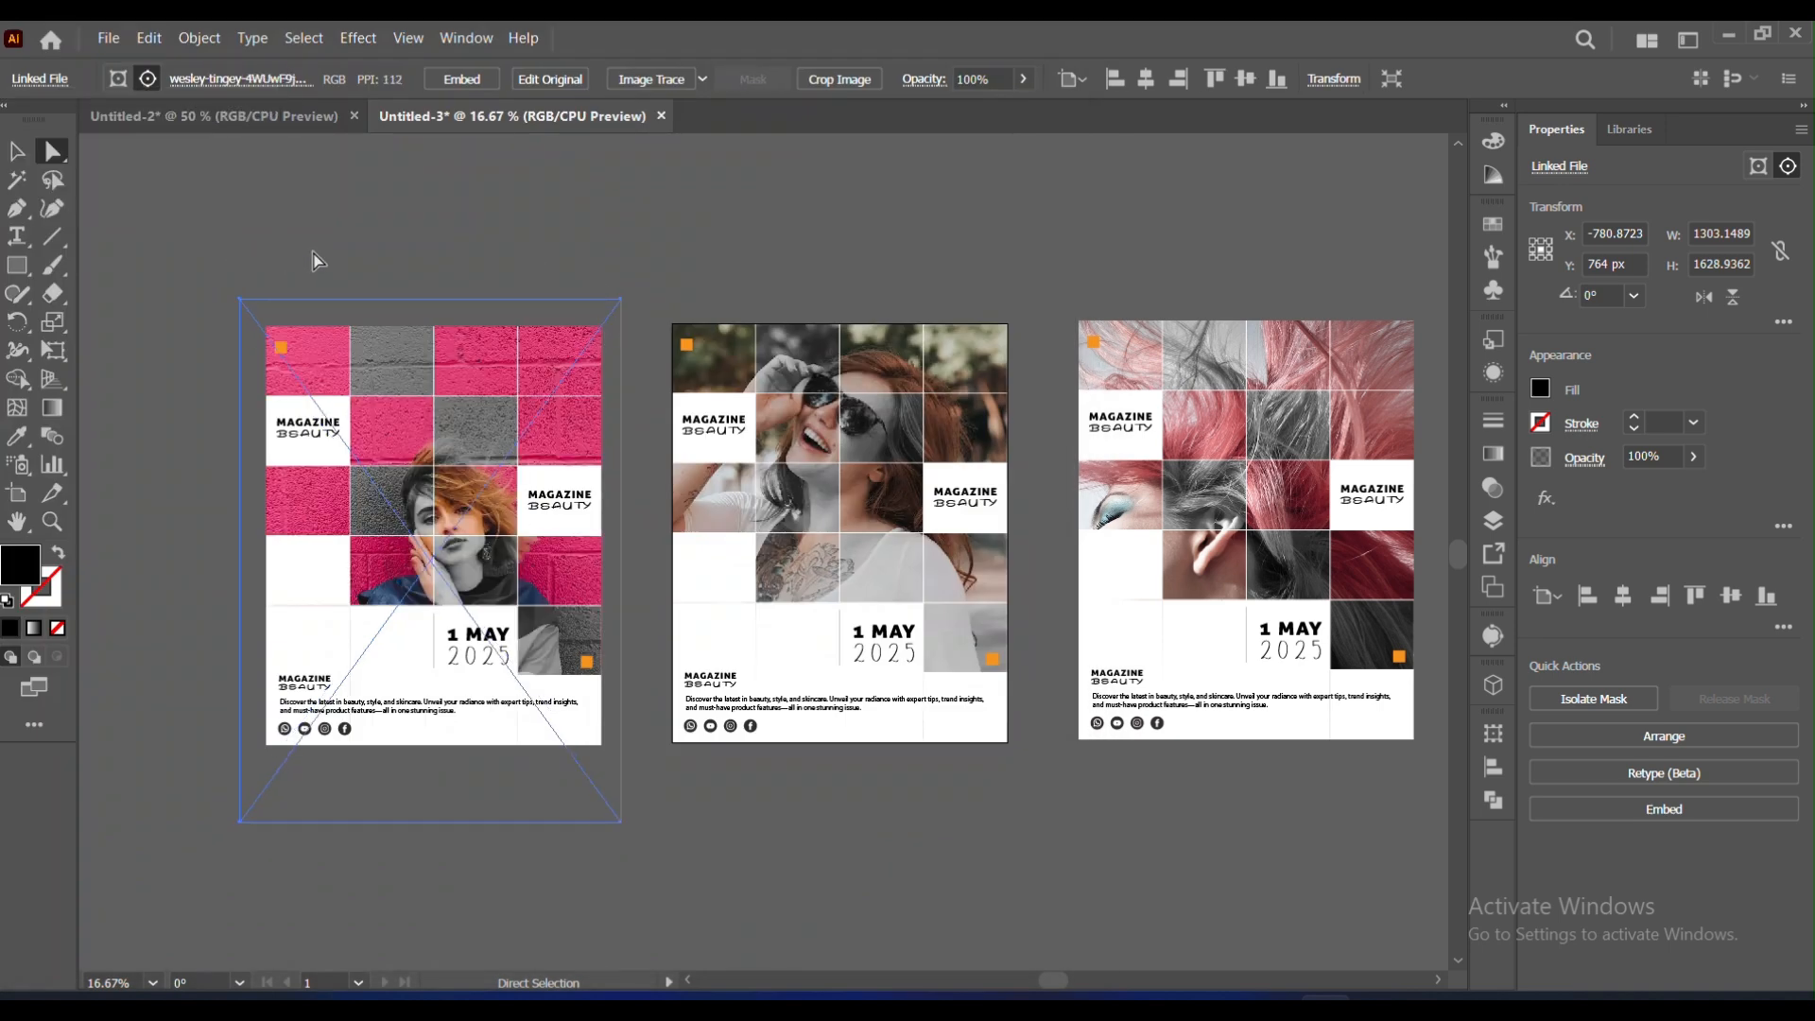
# Step: Enlarge the pink-wall portrait to about 1368 by 1881 px and shift it left so the face sits in the middle tiles
pyautogui.click(17, 151)
pyautogui.moveTo(623, 299); pyautogui.dragTo(677, 236)
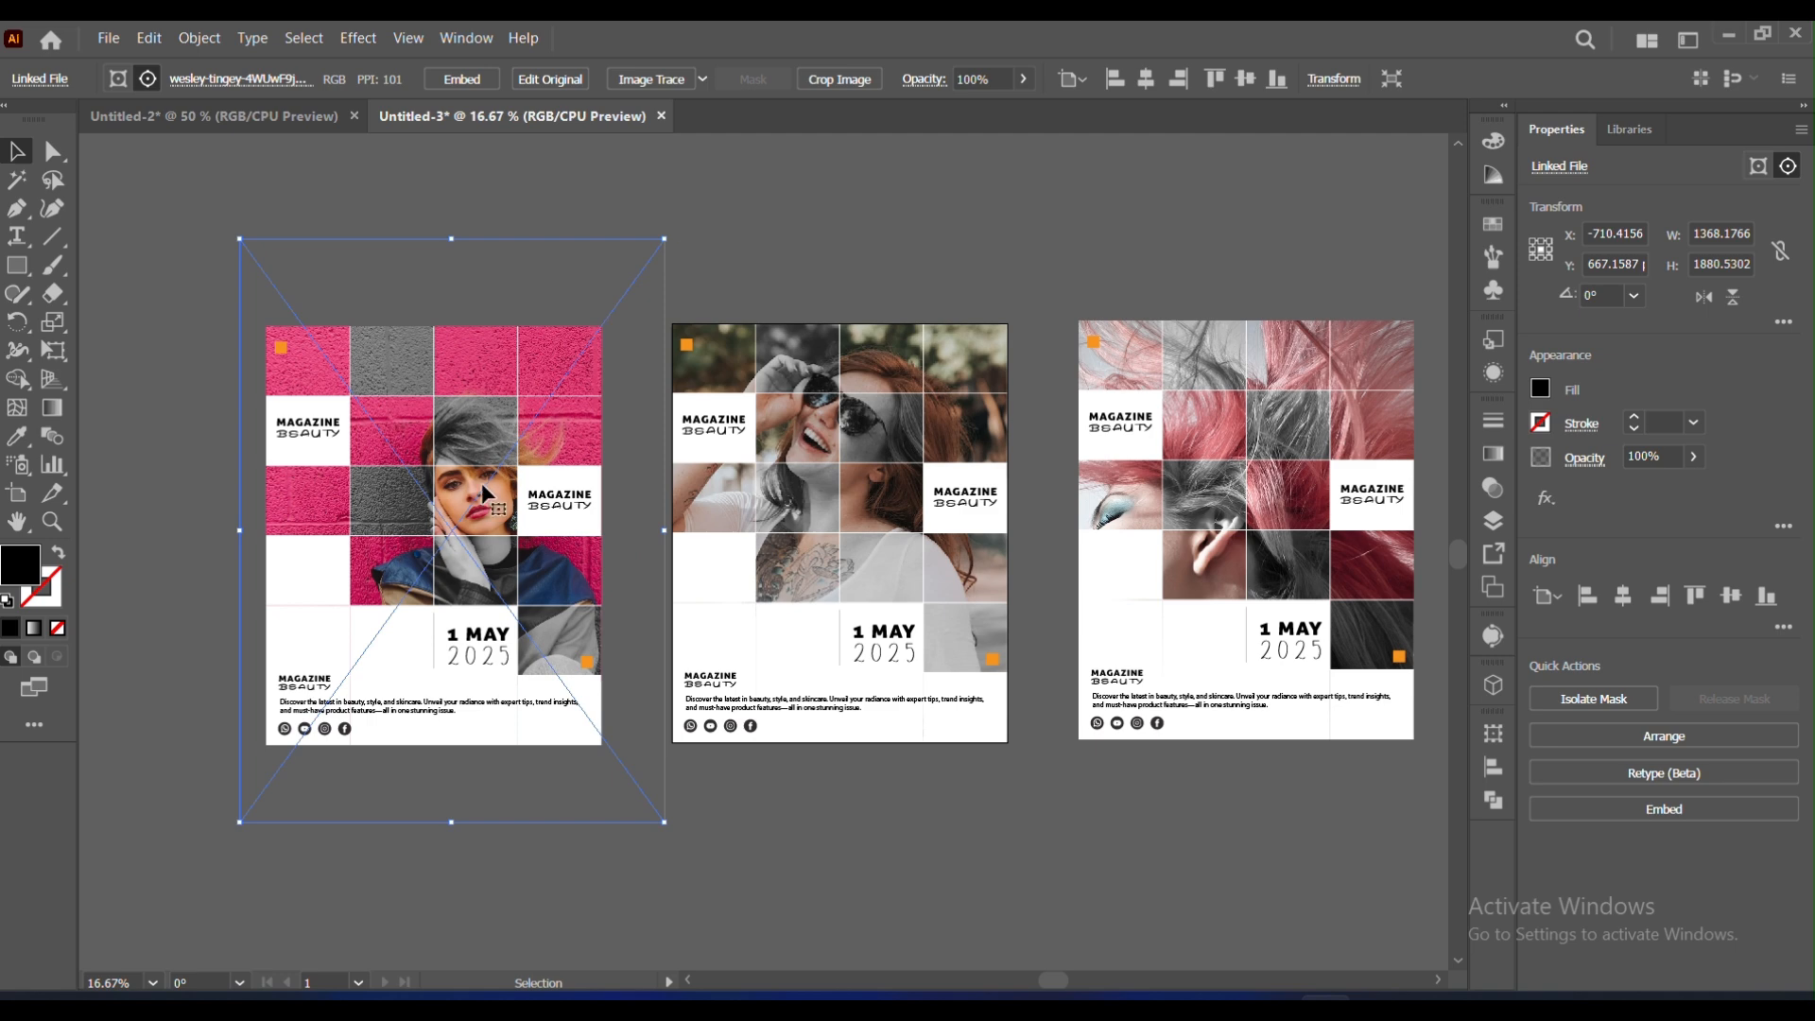
pyautogui.moveTo(475, 507); pyautogui.dragTo(450, 502)
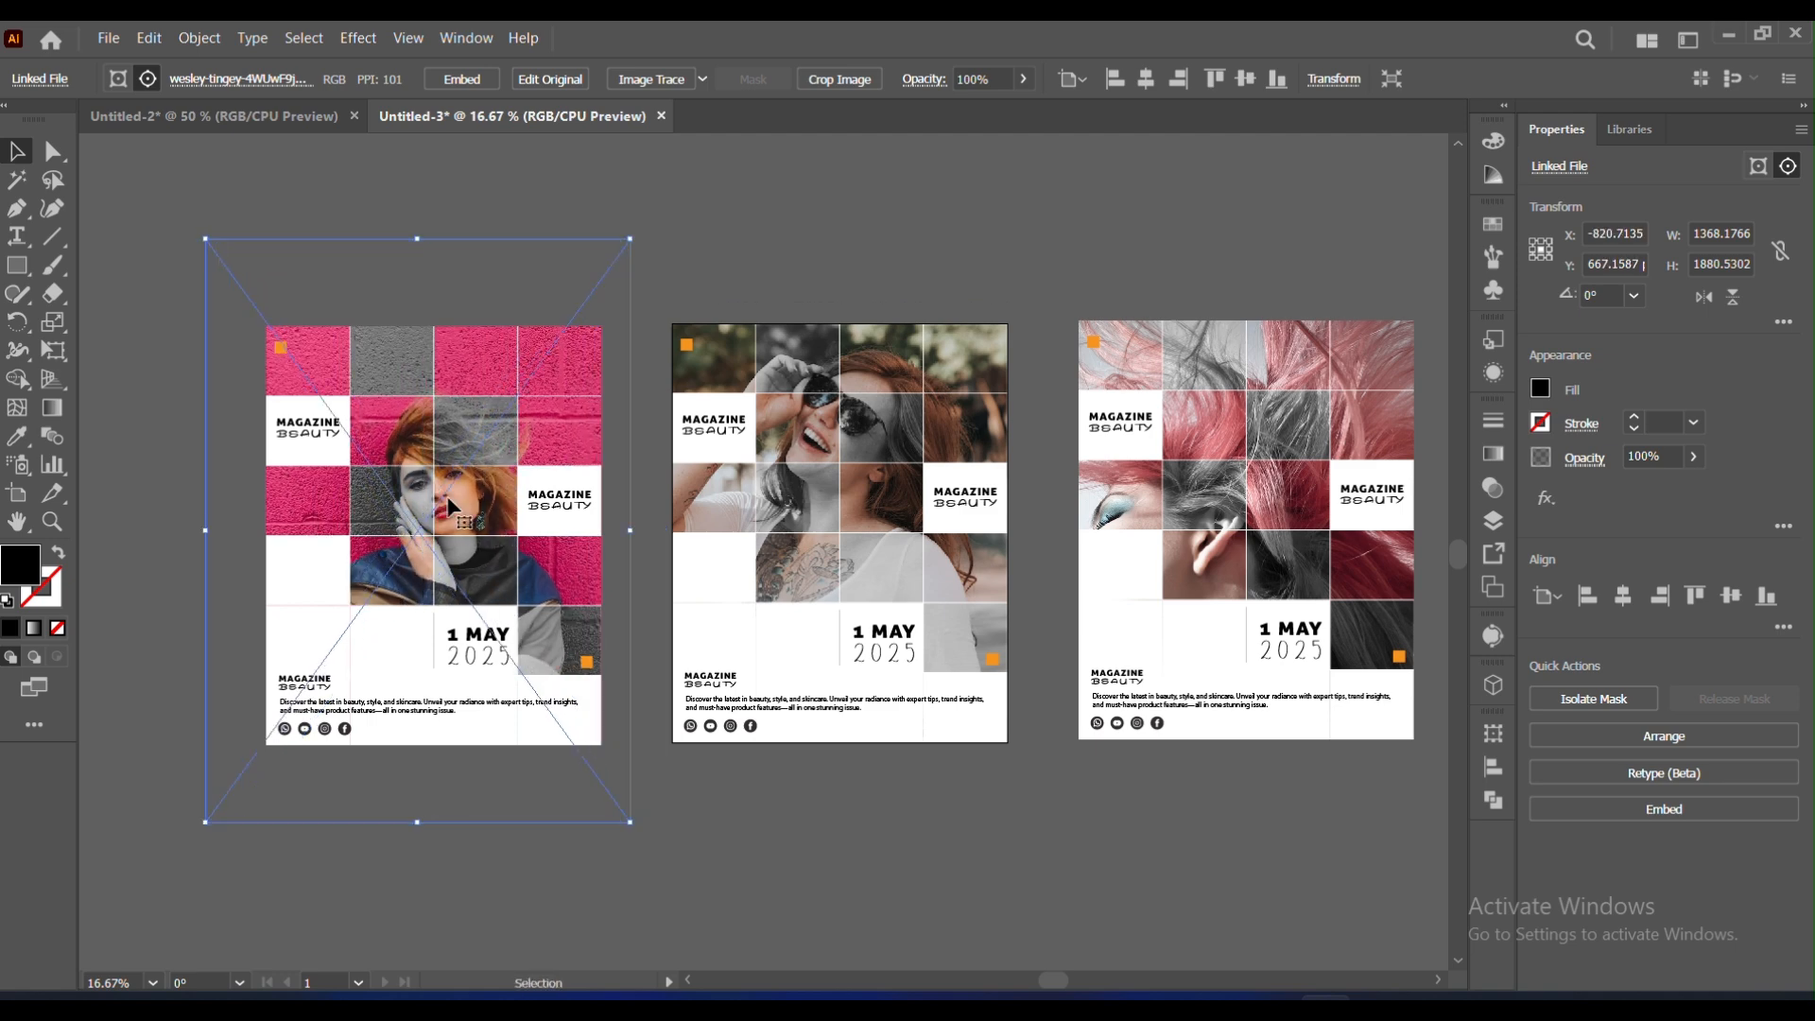
pyautogui.click(758, 240)
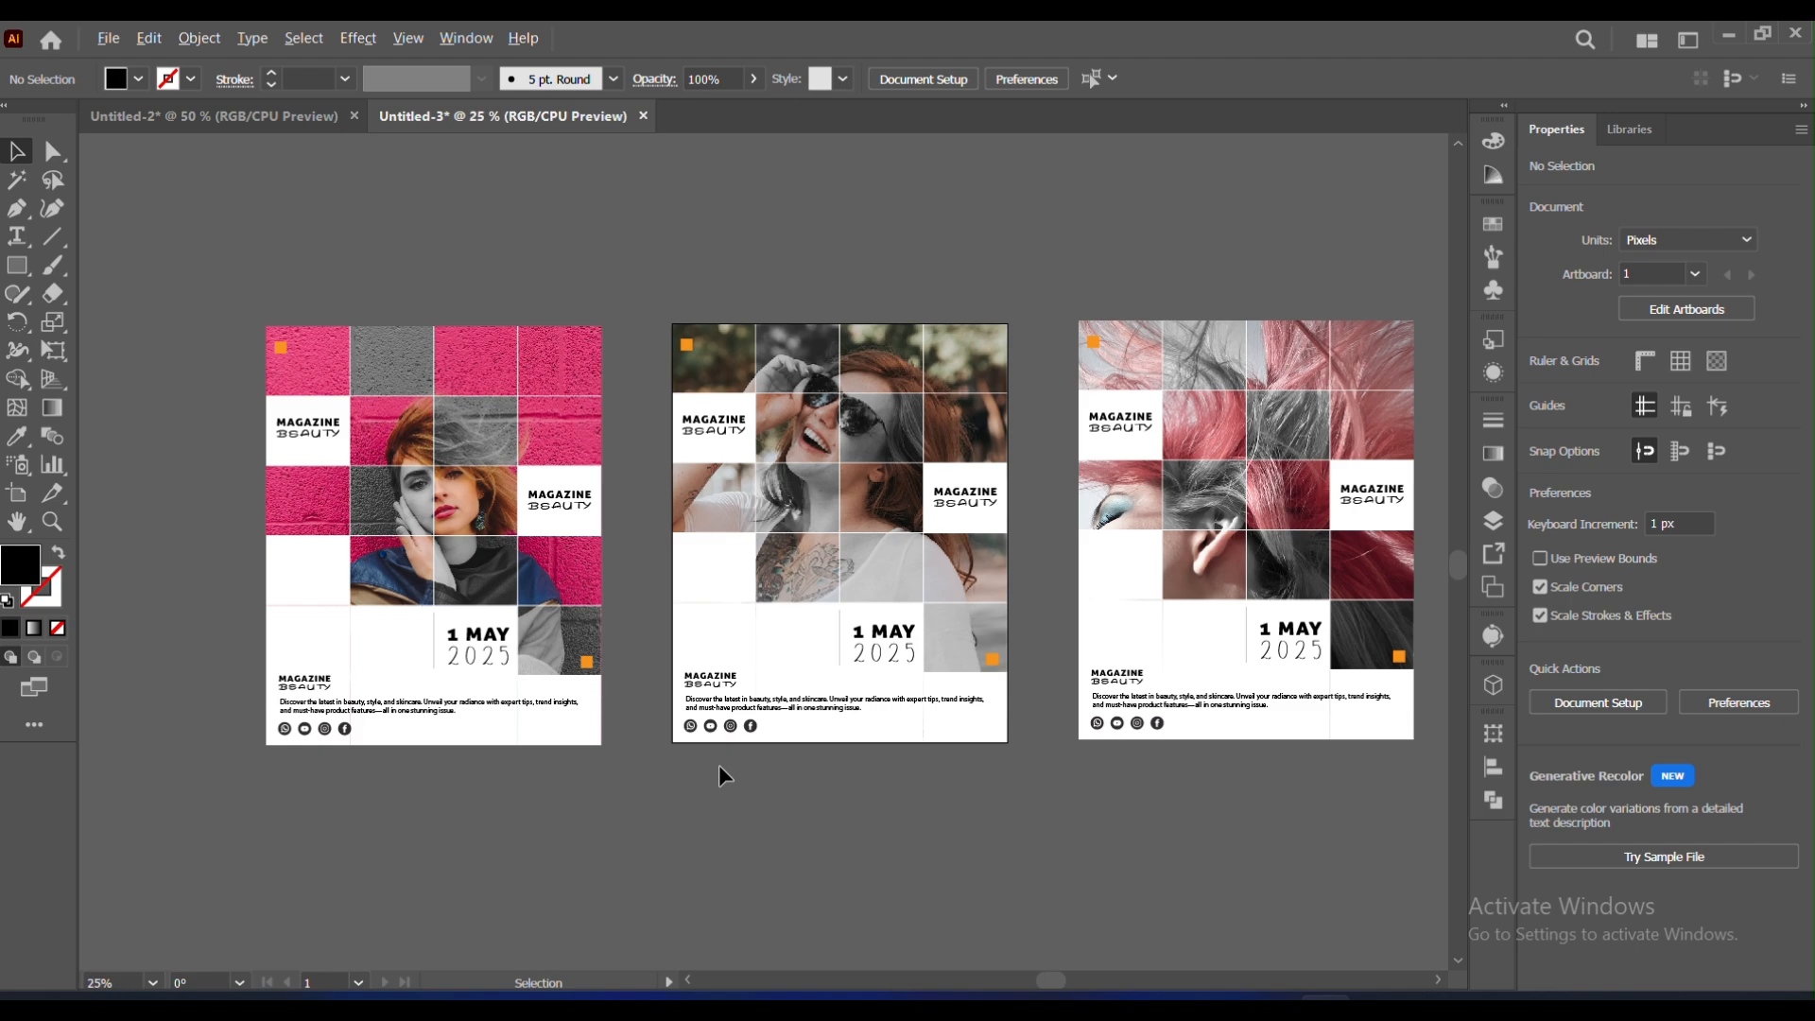
# Step: Examine the three magazine layouts up close and fit the artboard on screen
pyautogui.scroll(3, 719, 763)
pyautogui.moveTo(490, 324); pyautogui.dragTo(326, 652)
pyautogui.moveTo(1106, 591); pyautogui.dragTo(1131, 414)
pyautogui.click(153, 982)
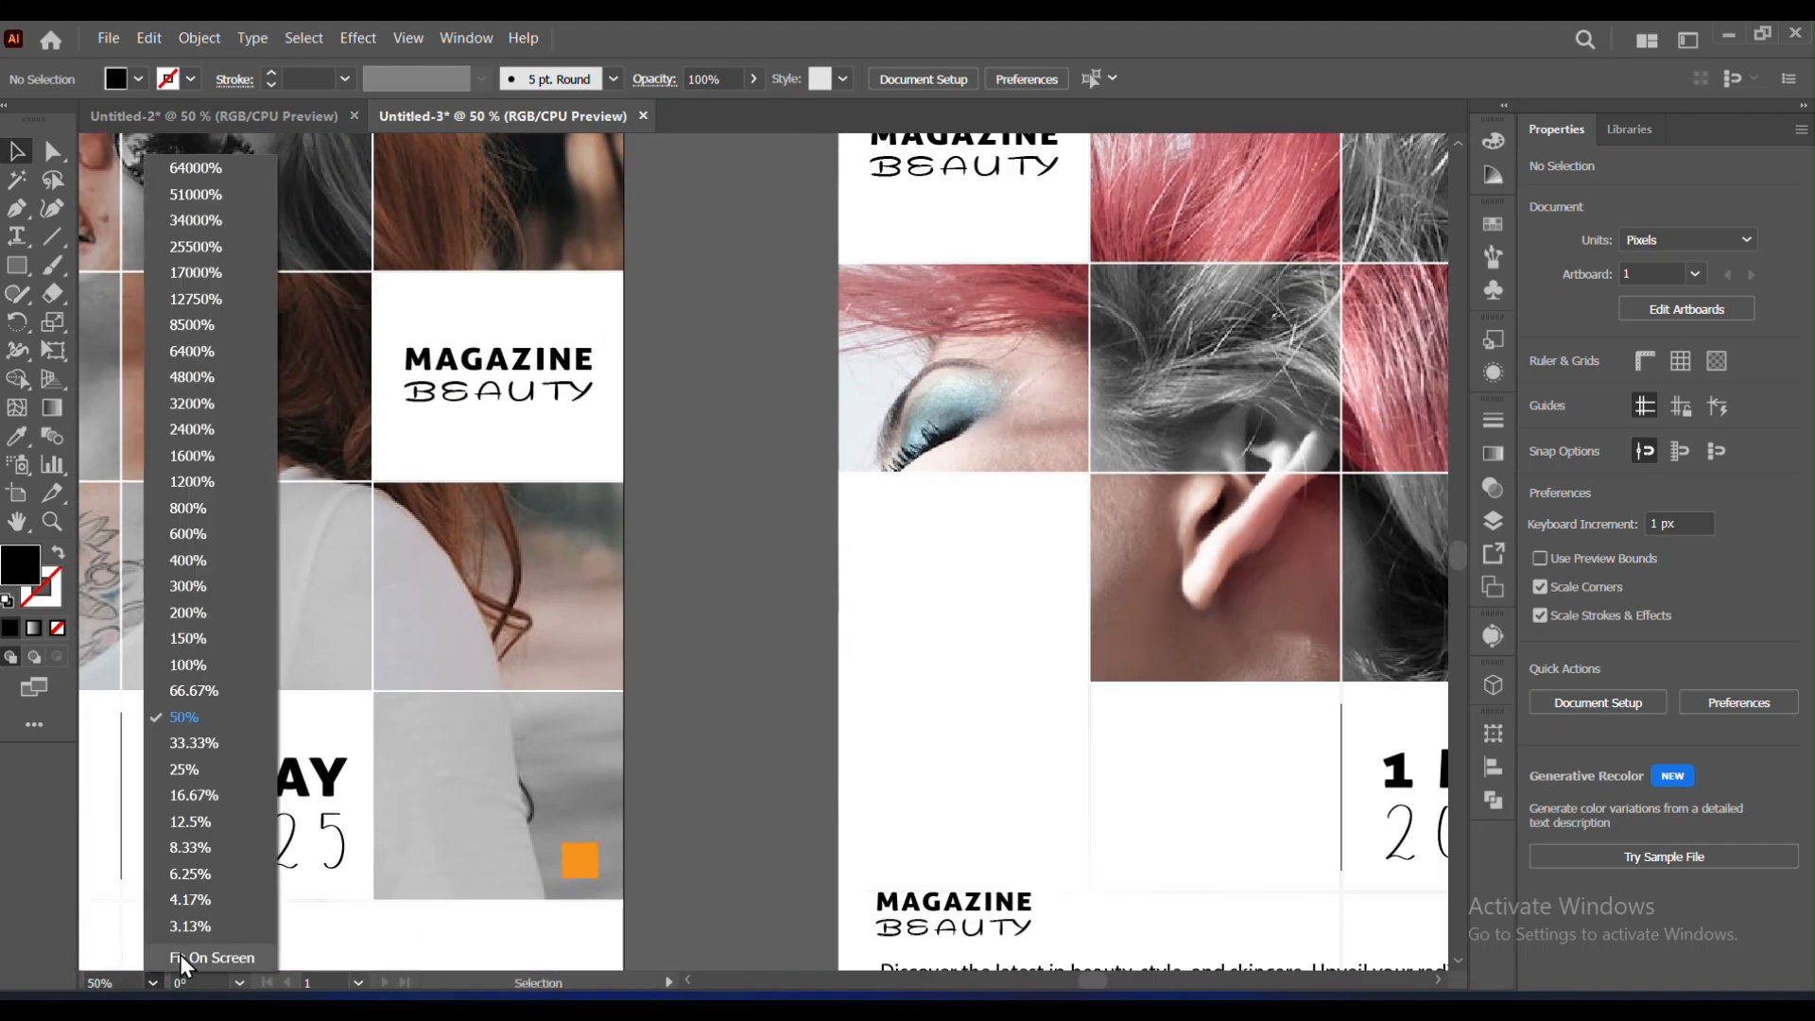
pyautogui.click(179, 956)
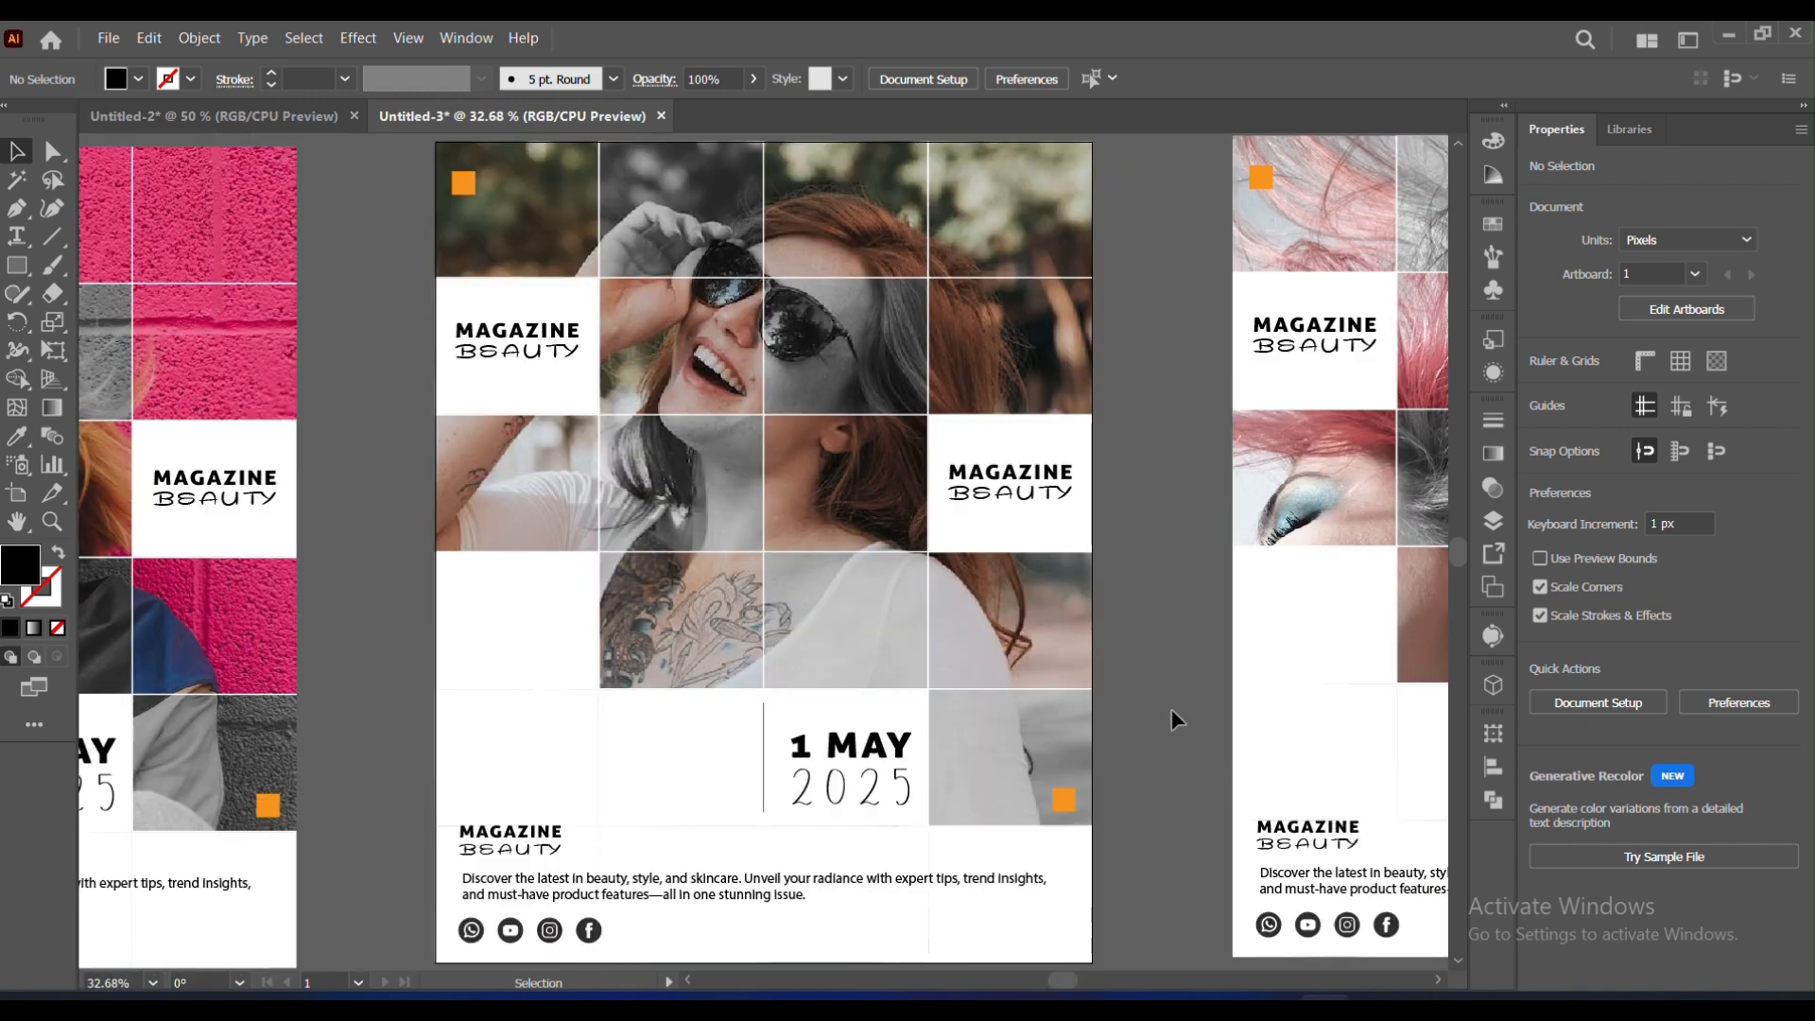